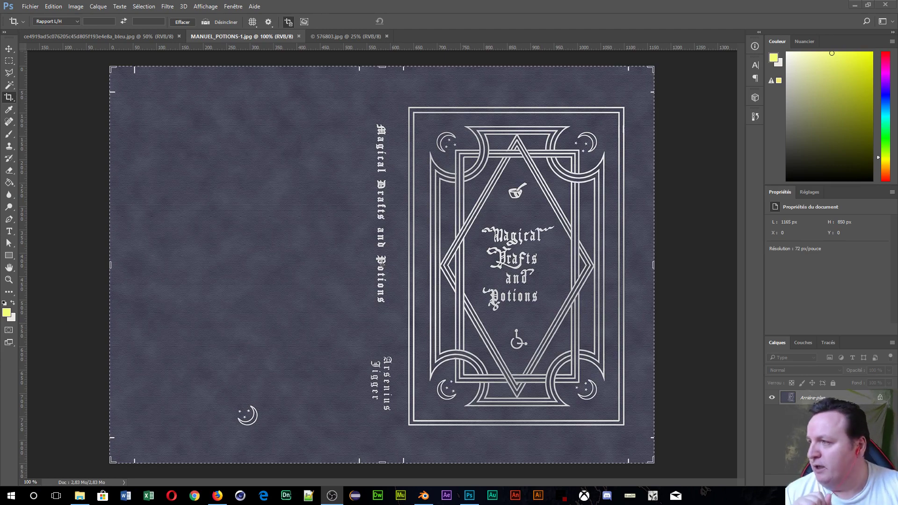
click(217, 495)
drag(316, 117, 514, 1)
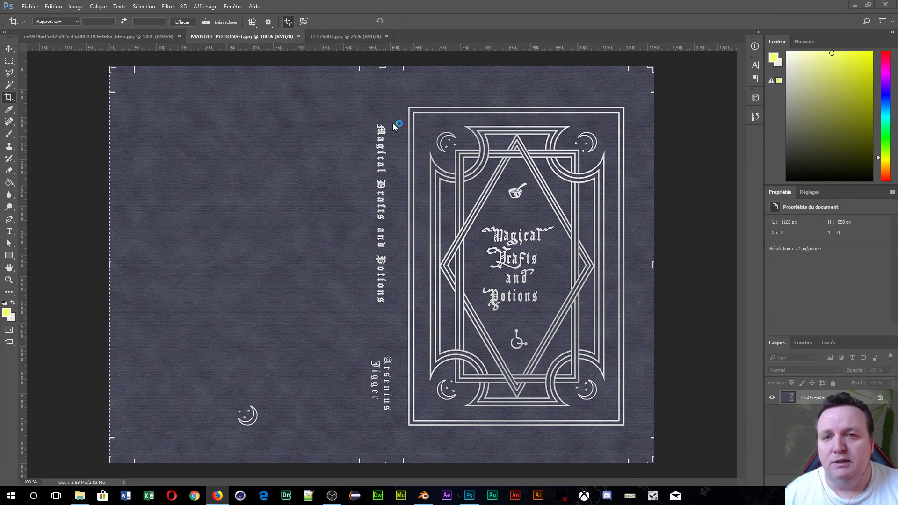
click(75, 6)
mouse_move(84, 30)
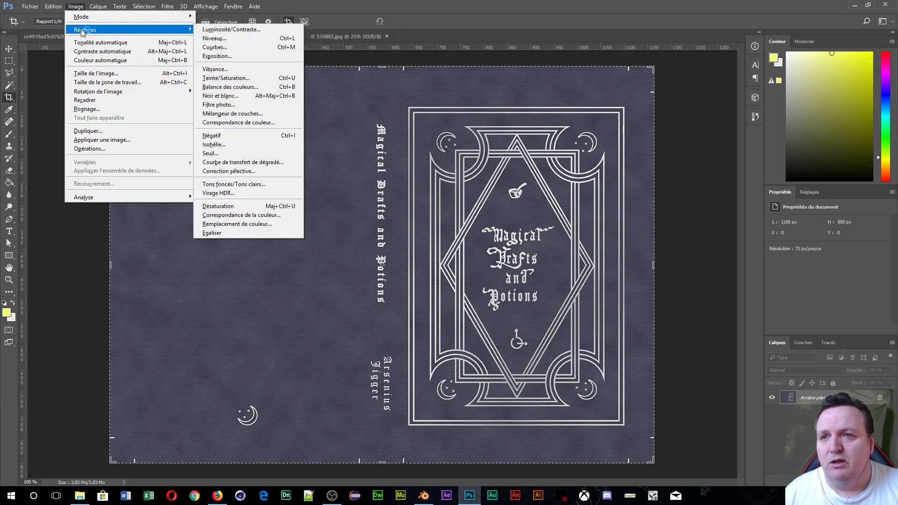
click(106, 73)
click(404, 167)
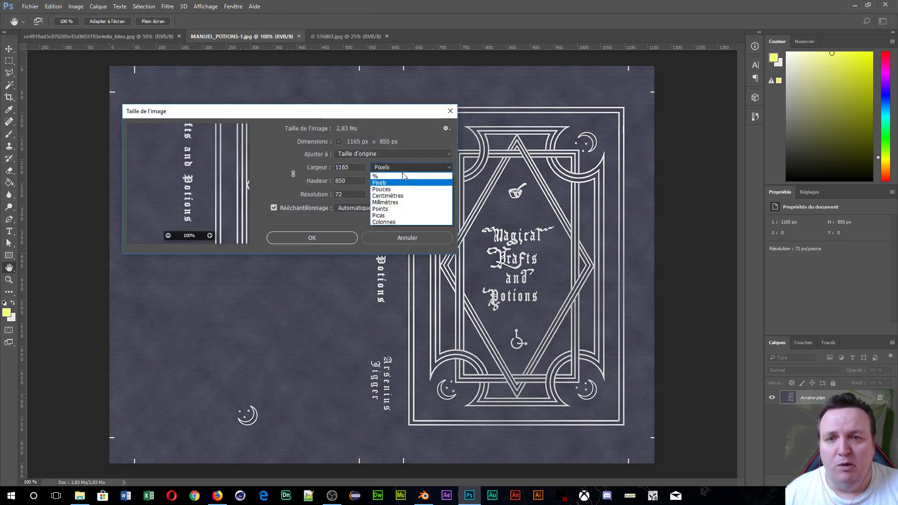
click(401, 183)
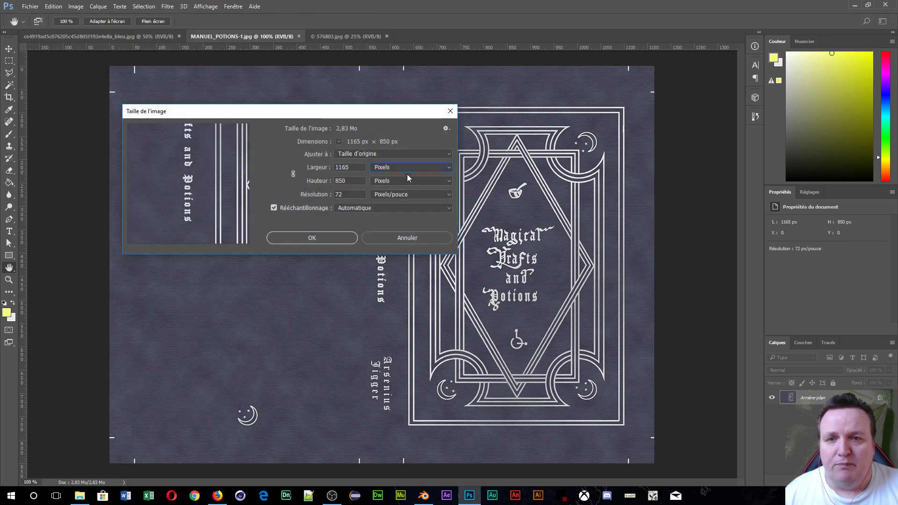
click(406, 173)
click(416, 204)
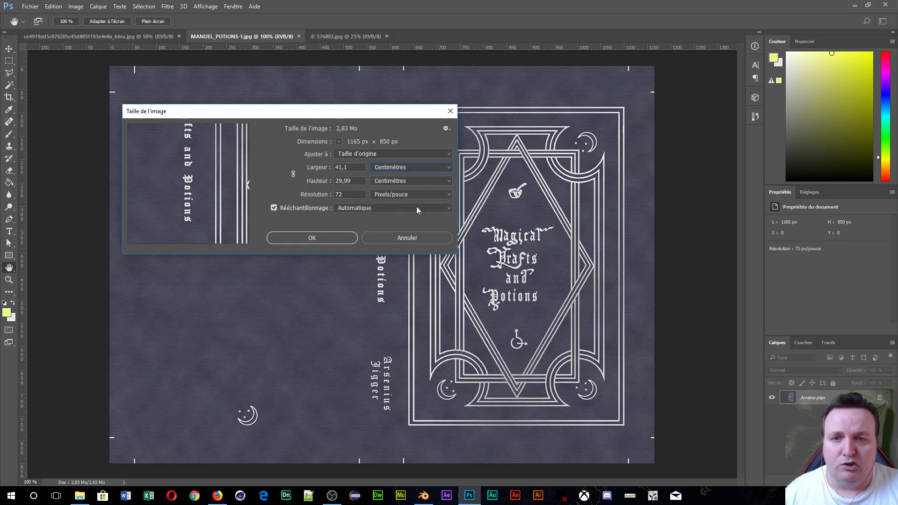
double_click(362, 181)
text(30)
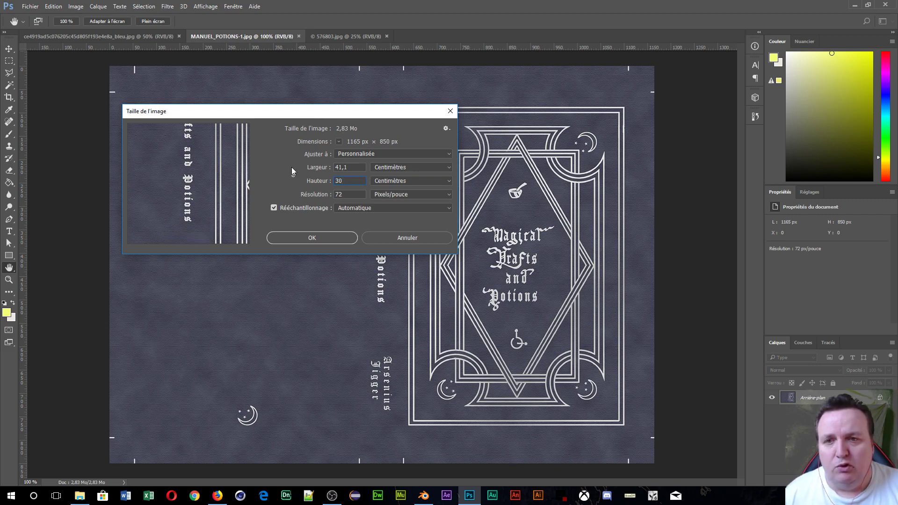
click(384, 239)
key(c)
- Resize the cover image to a height of 30 cm, using centimetres and keeping width and height linked
click(76, 6)
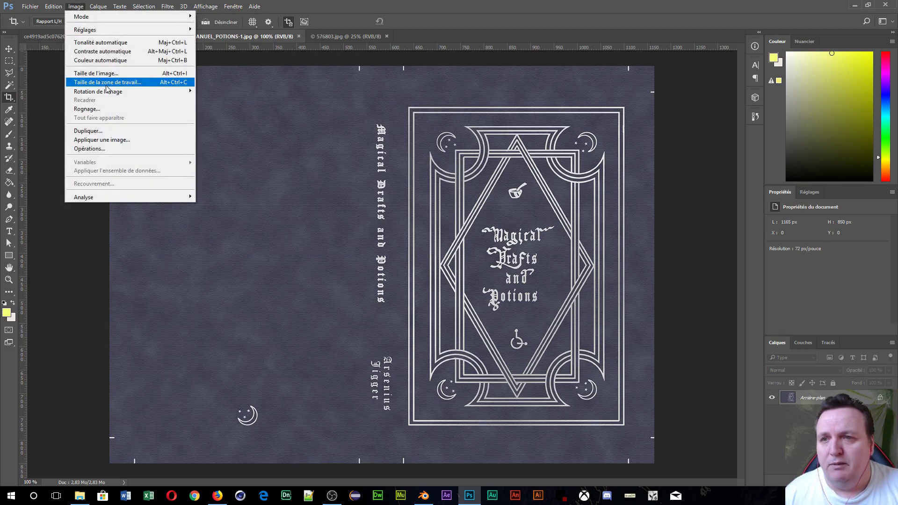
click(99, 73)
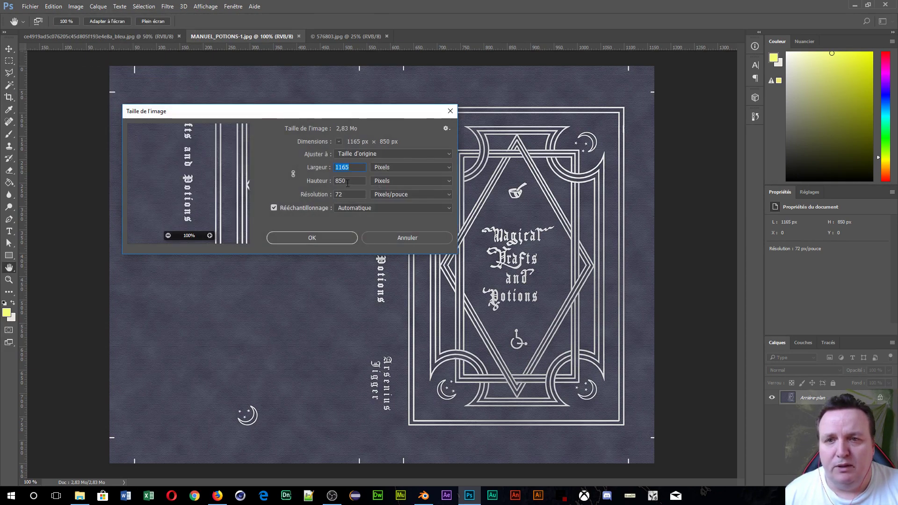
click(397, 167)
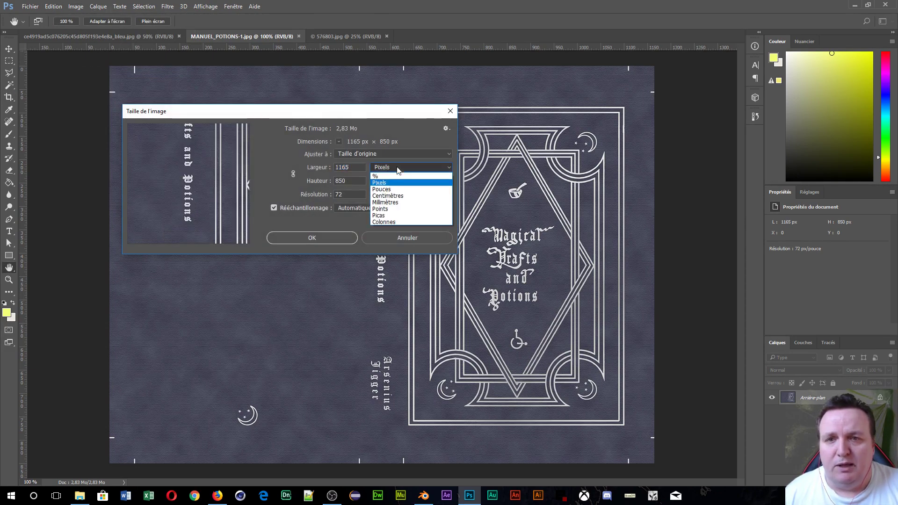
click(388, 195)
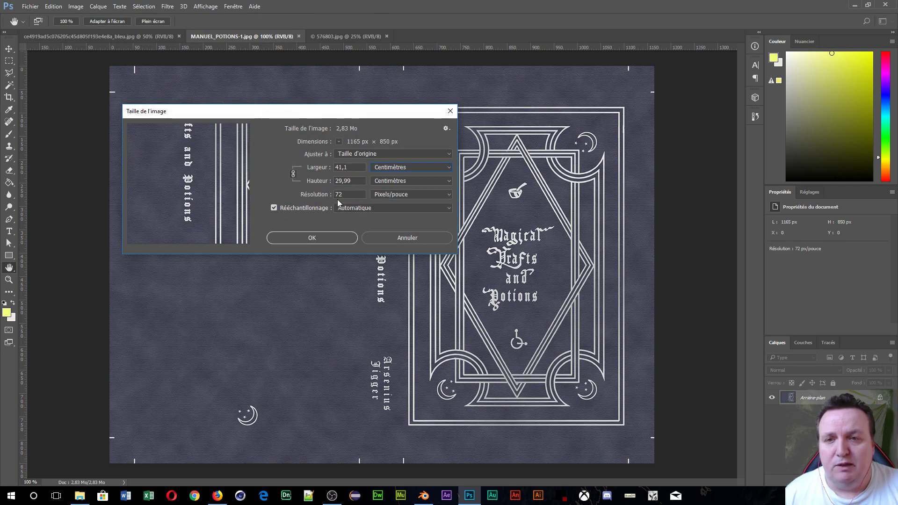
key(Tab)
text(03)
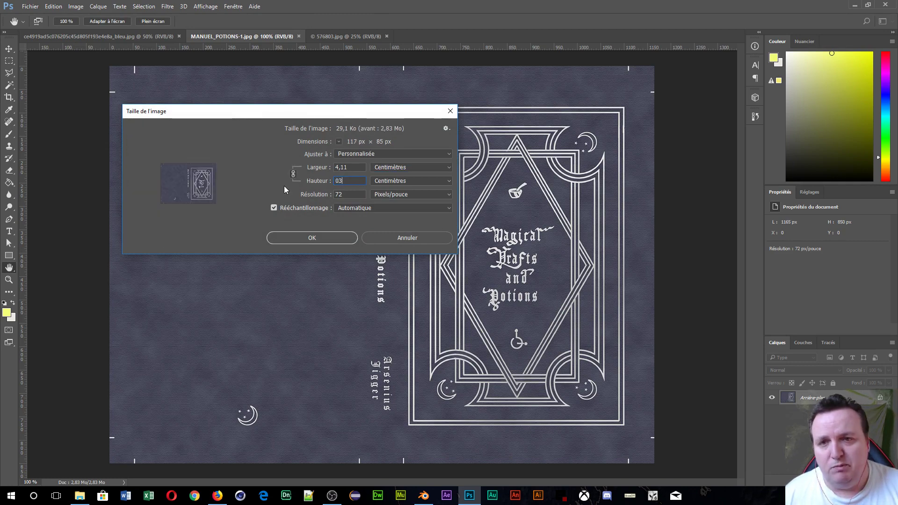
text(0)
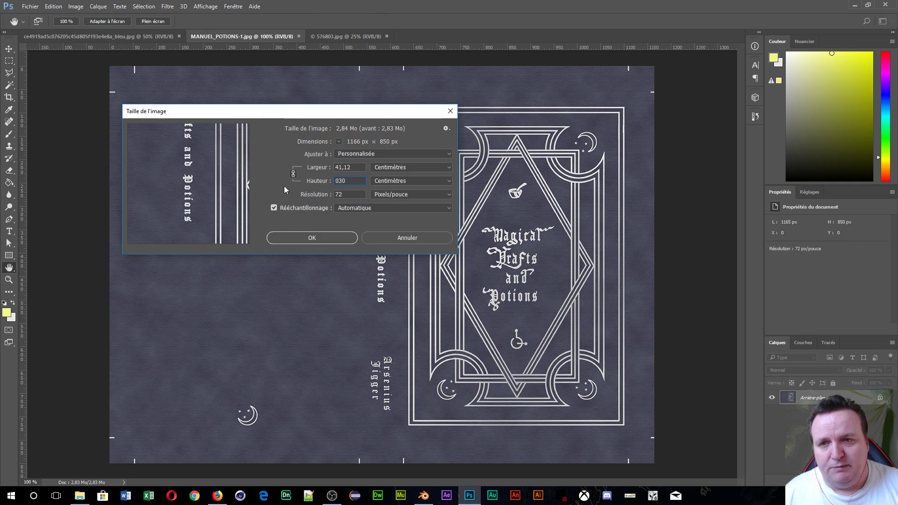
click(333, 237)
key(c)
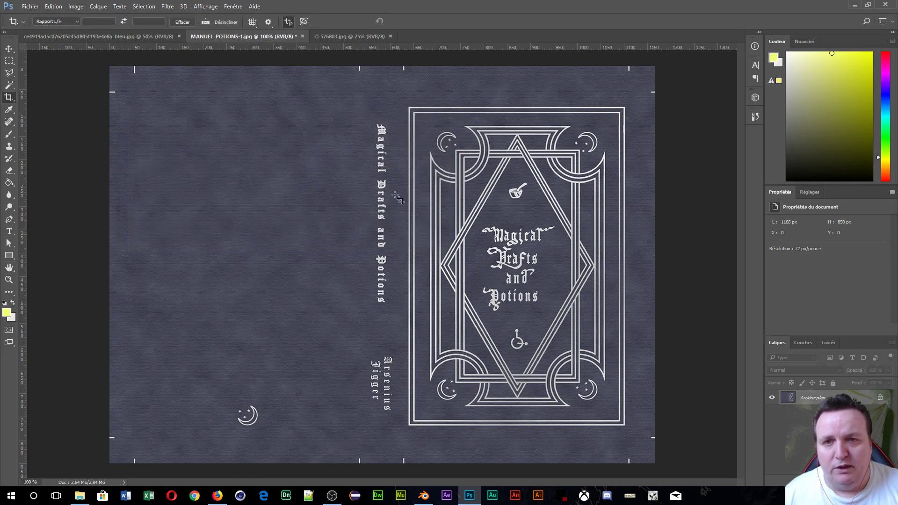
- Measure the back cover's width with the Ruler tool, from the outer edge to the first spine mark, and show the measurement information
click(8, 114)
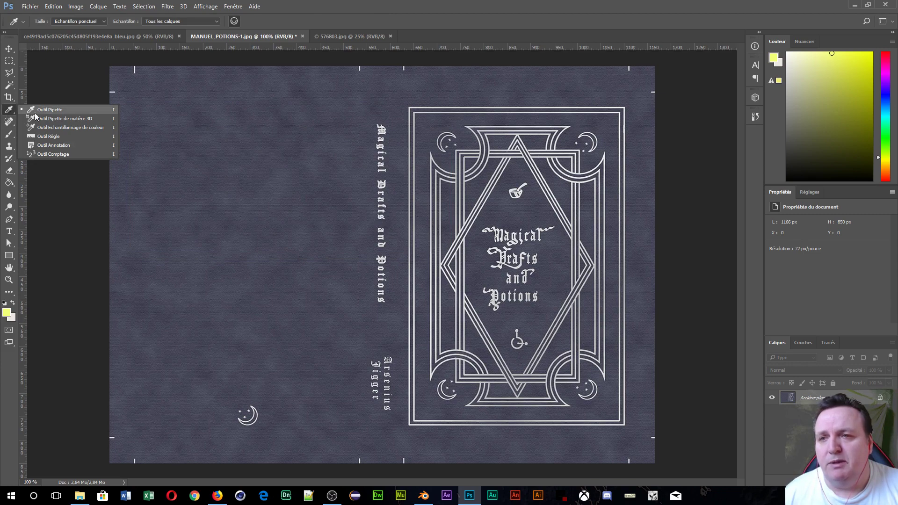
click(56, 137)
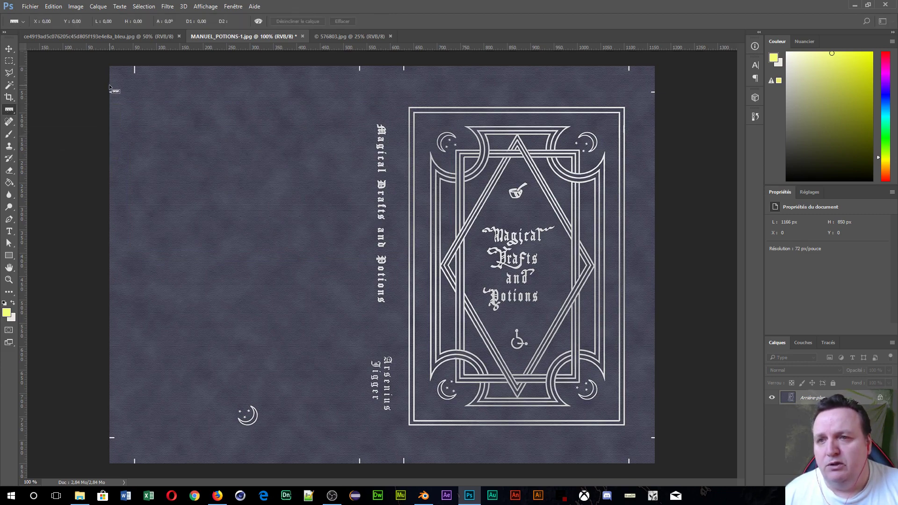
drag(110, 86, 362, 75)
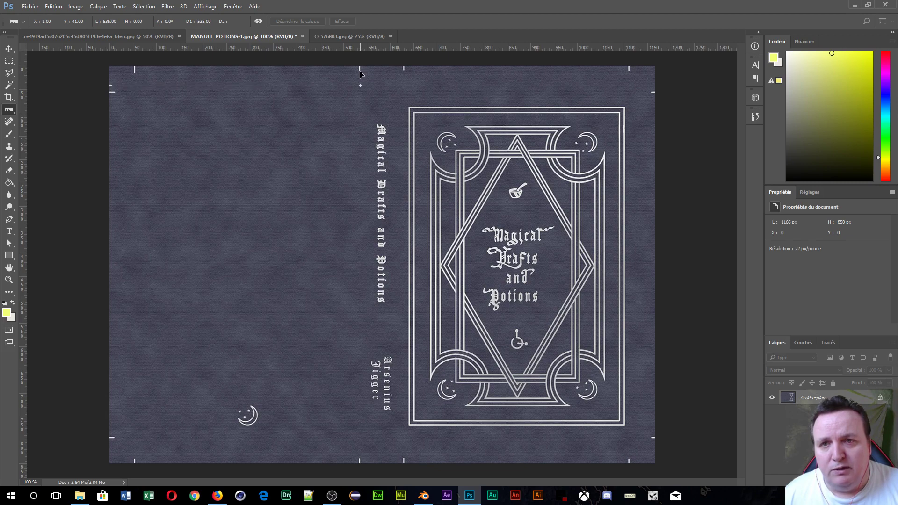
shift+drag(360, 73, 360, 74)
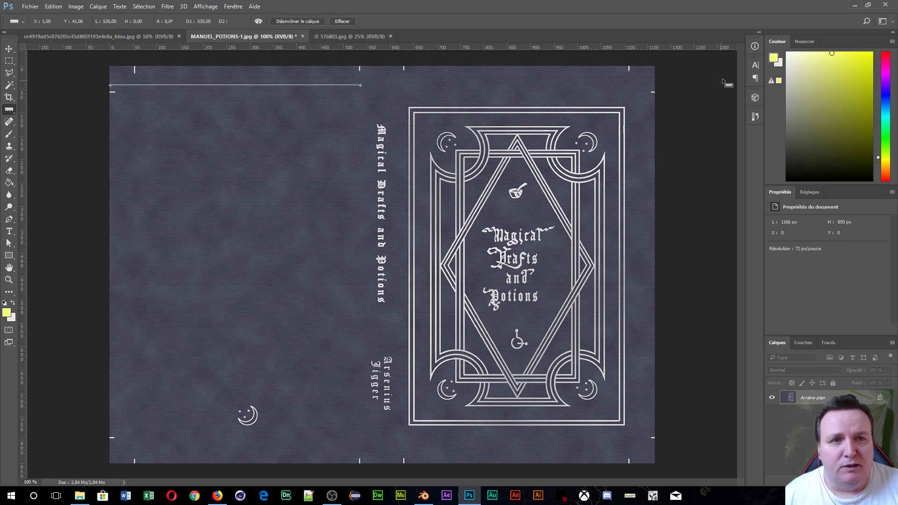
click(755, 46)
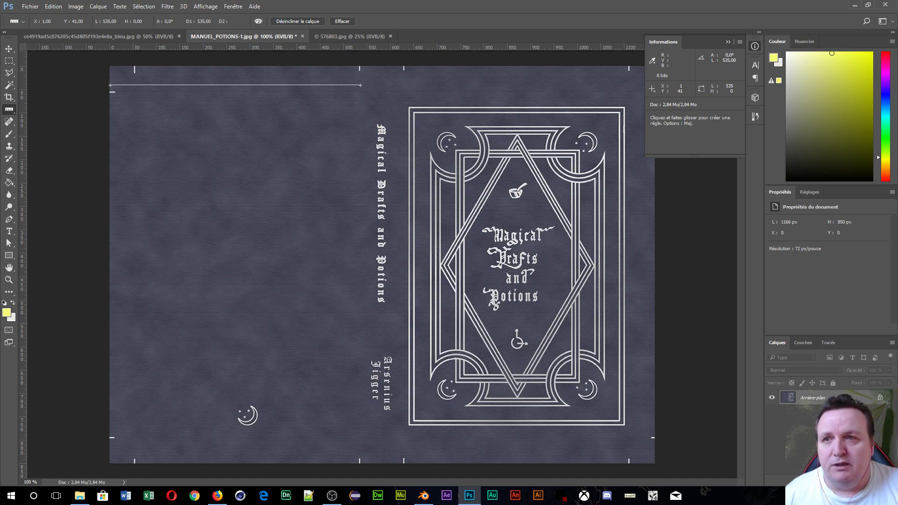
- Change the ruler units preference to centimetres and return to the Ruler tool
click(53, 6)
mouse_move(83, 371)
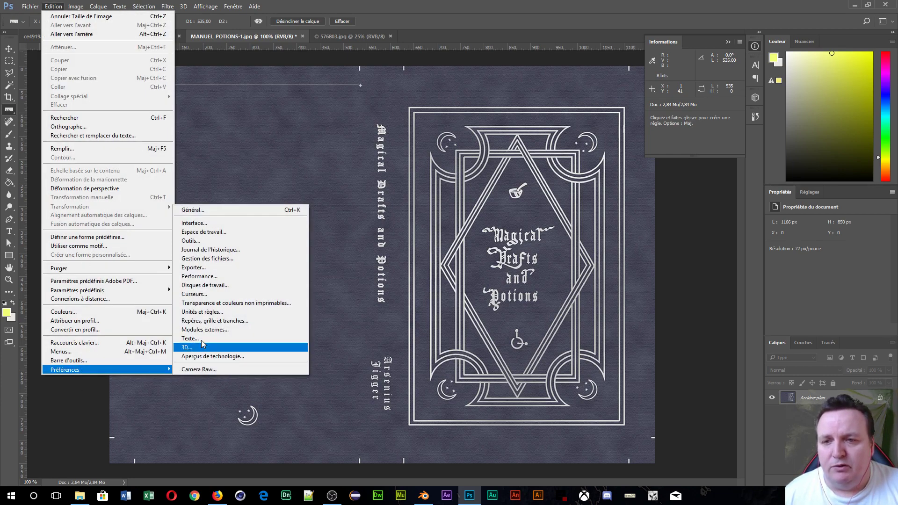
click(203, 312)
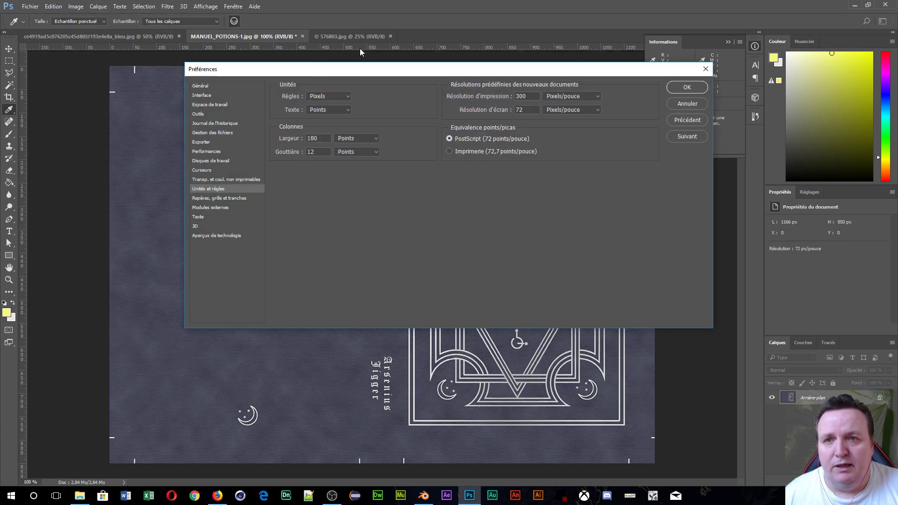
click(346, 96)
click(328, 113)
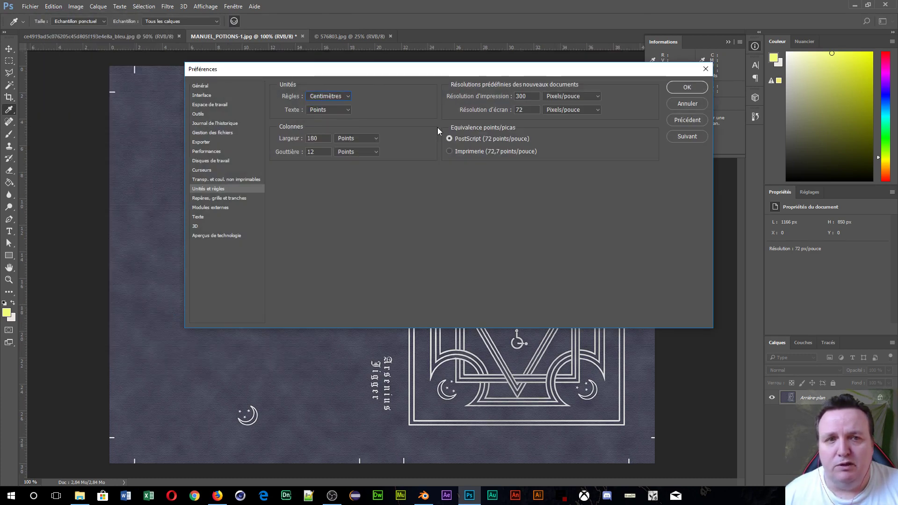
click(674, 89)
key(shift+i)
key(shift+i)
key(shift+i)
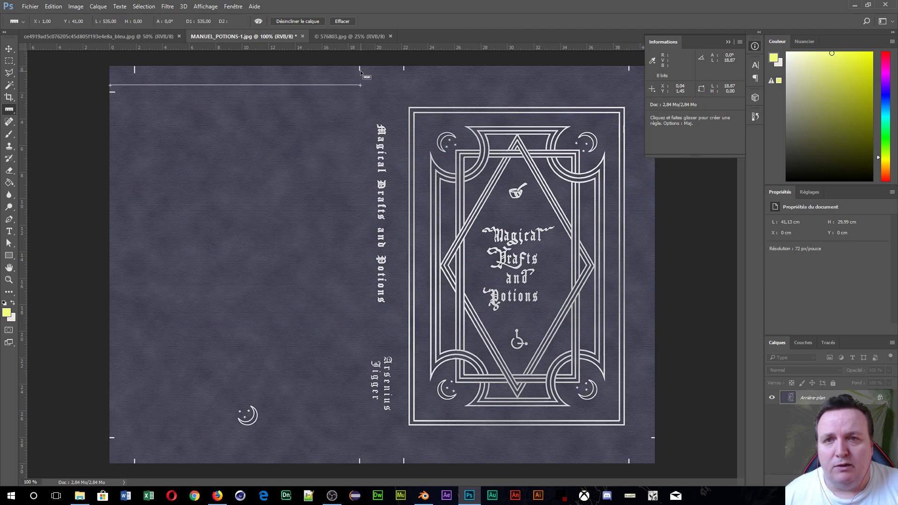
- Measure the spine's width between its two marks and the front cover's width from the spine to the outer edge
drag(360, 70, 402, 71)
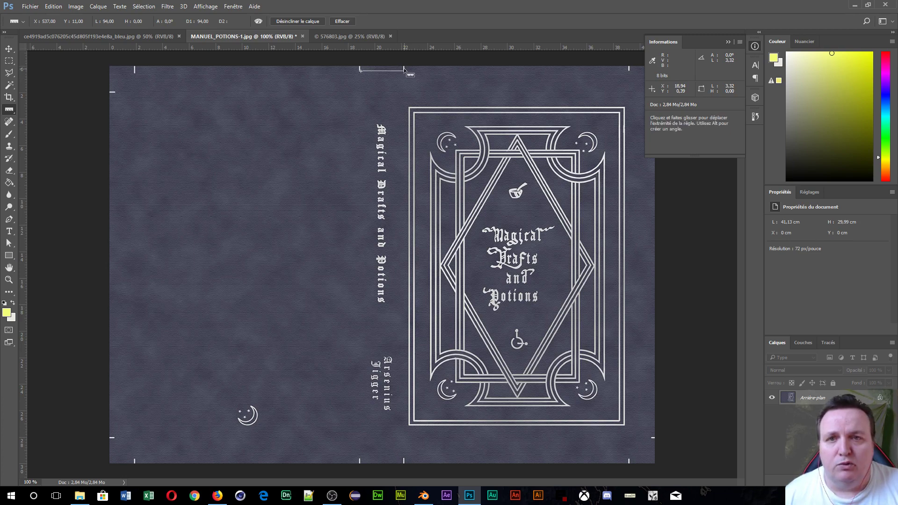
drag(404, 70, 404, 73)
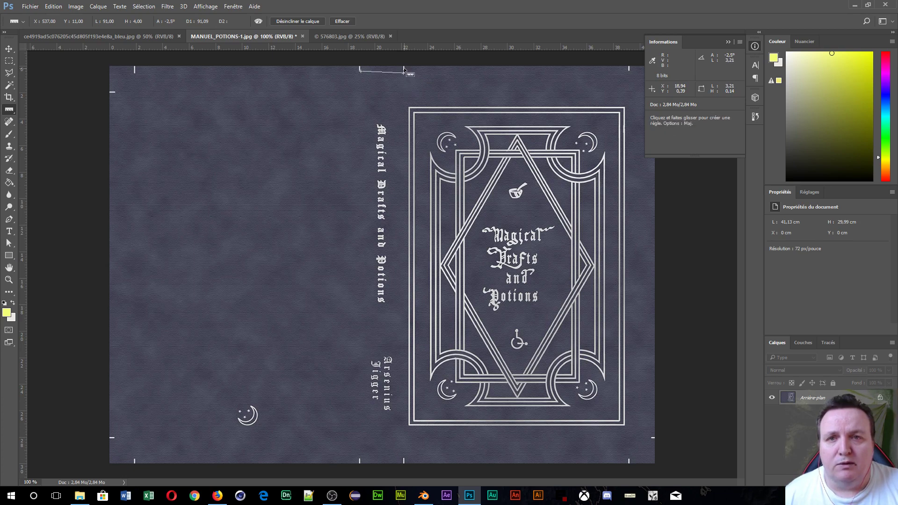
drag(403, 68, 654, 68)
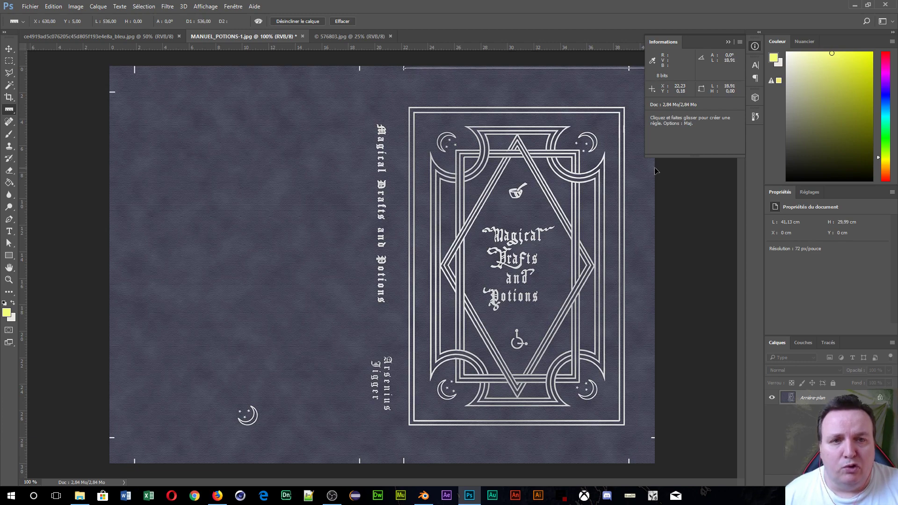
shift+drag(654, 171, 655, 171)
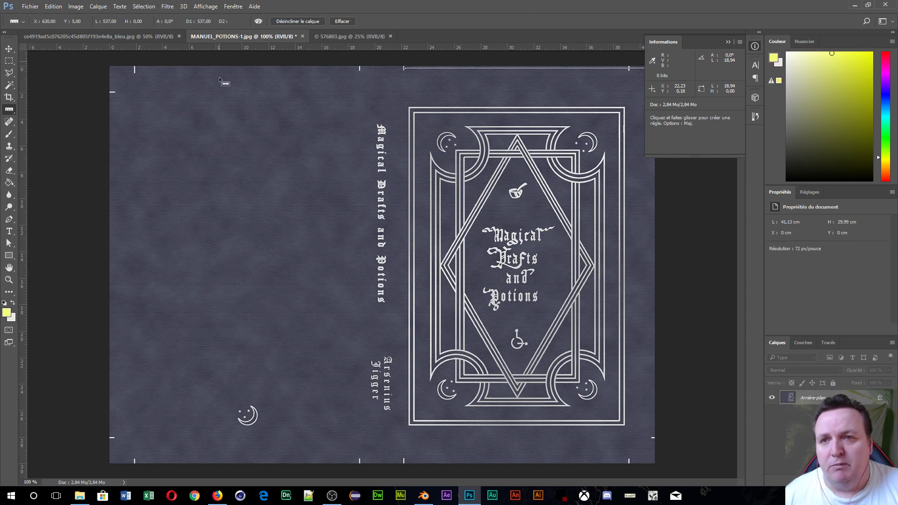
- Switch to Blender and turn on the Screencast Keys display in the 3D view
click(889, 5)
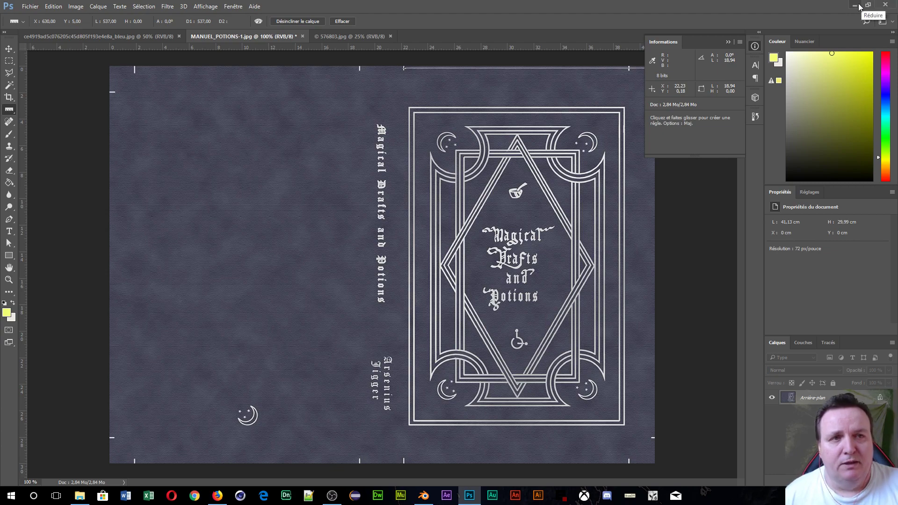
click(423, 495)
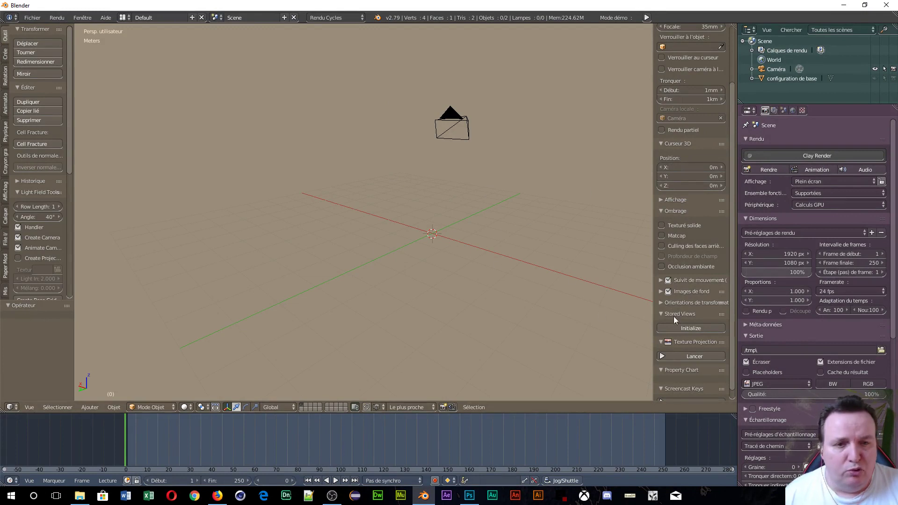
scroll(705, 353, down, 1)
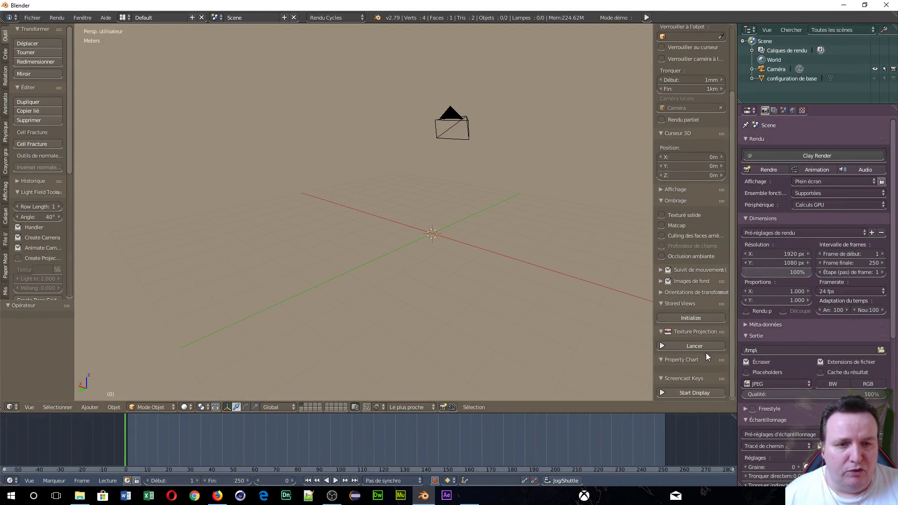
click(675, 394)
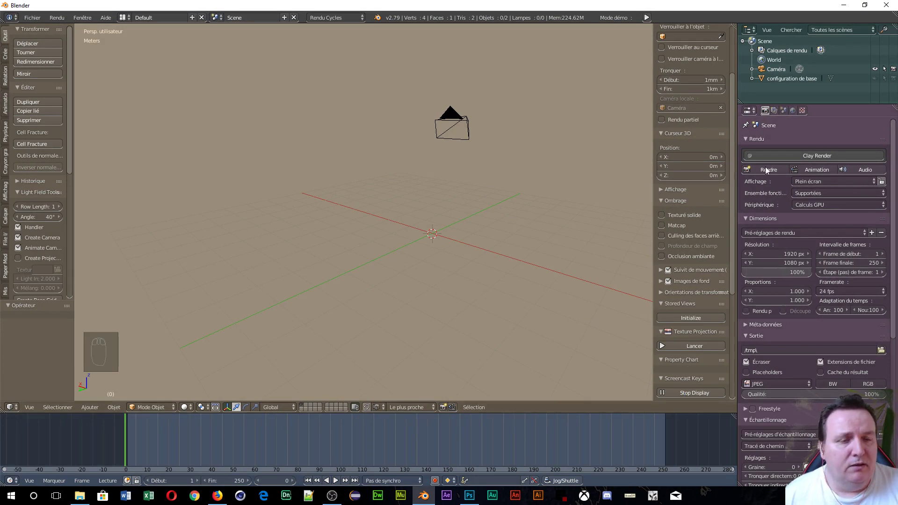
- Bring up the scene properties to check the metric length unit settings
click(783, 111)
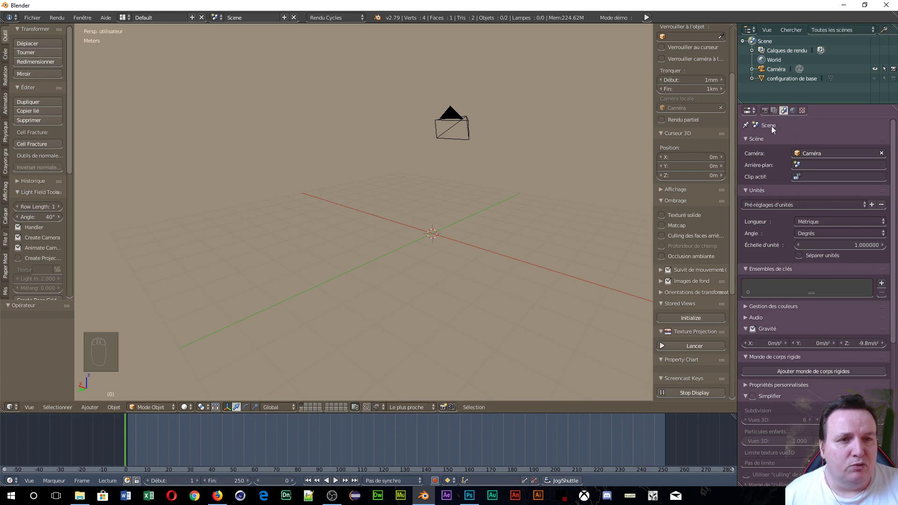
click(766, 111)
click(775, 111)
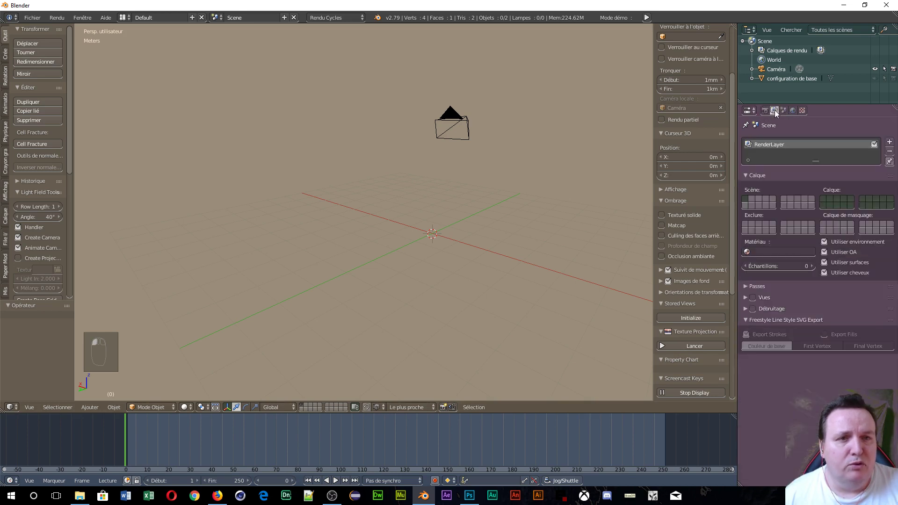
click(784, 111)
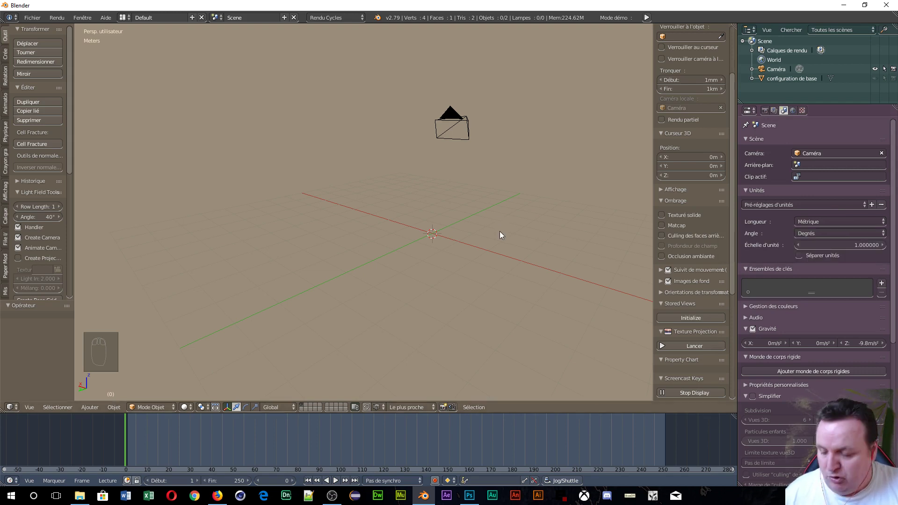
- Add a plane mesh at the origin of the scene
middle_drag(473, 234, 519, 274)
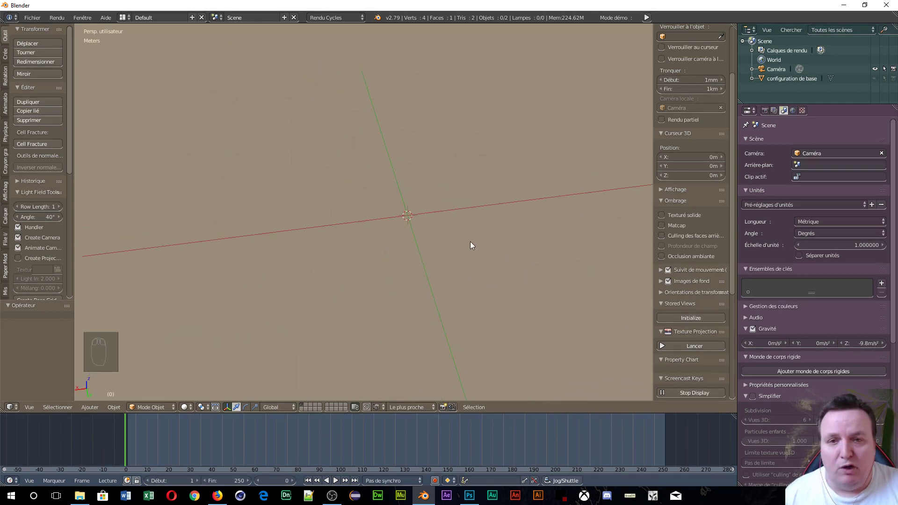
key(shift+a)
click(501, 243)
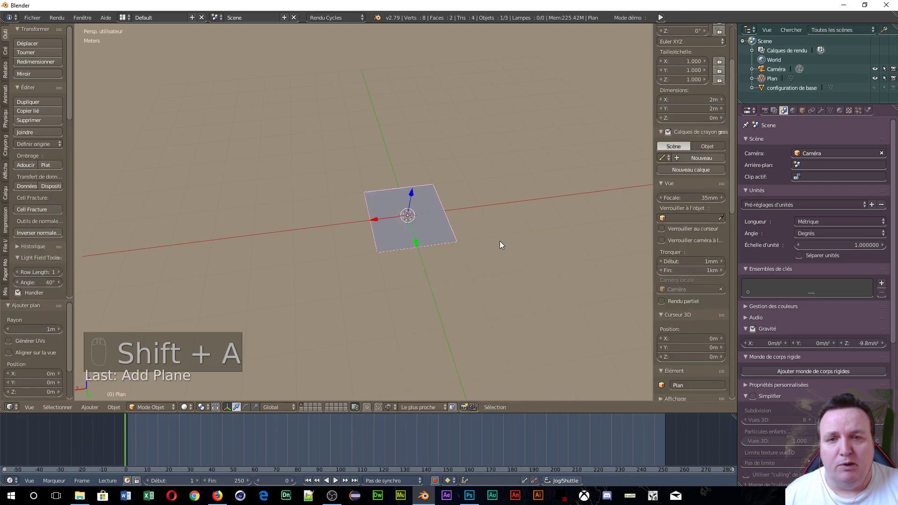
- Set the plane's dimensions to 30 cm in Y and 3.3 cm in X for the book's spine
scroll(703, 177, up, 4)
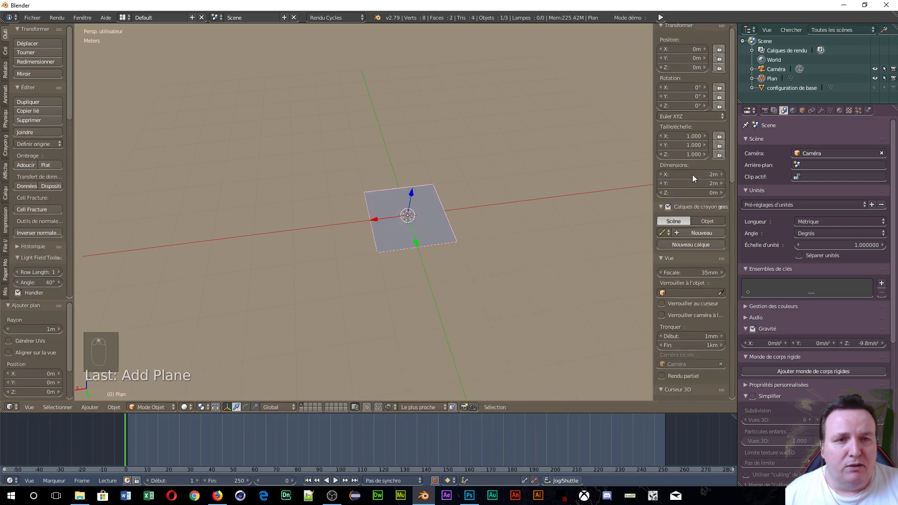
click(693, 175)
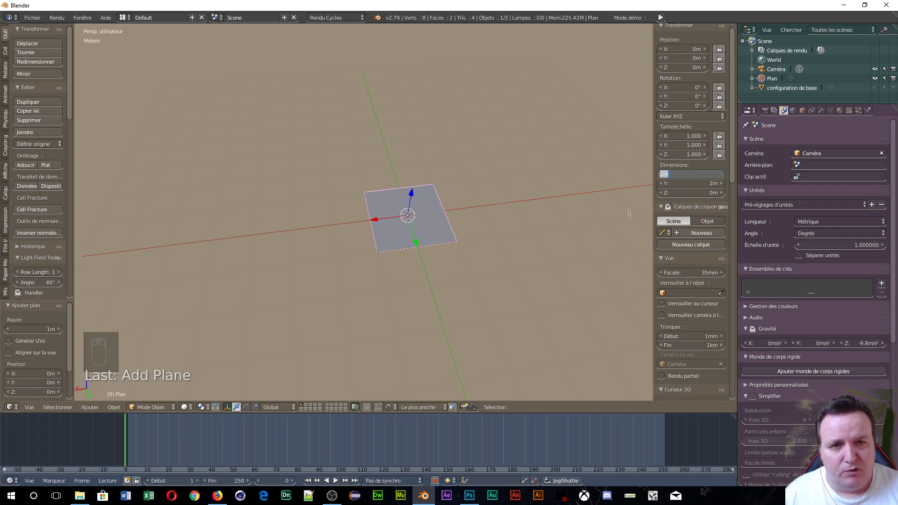
click(696, 183)
text(30)
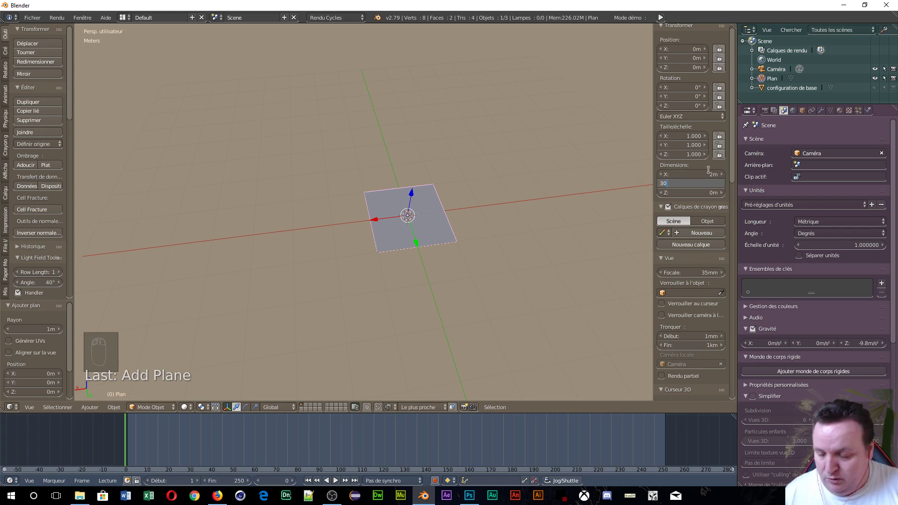
text(cm)
click(708, 171)
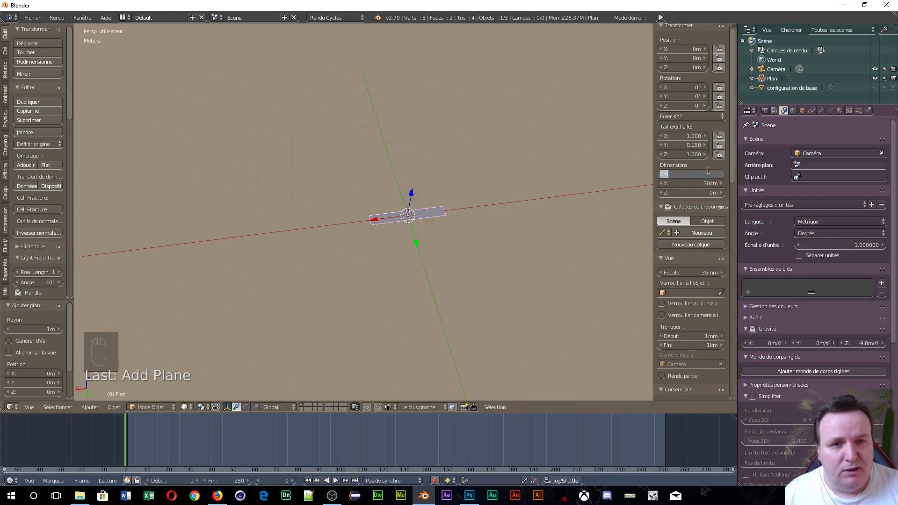
text(3.3c)
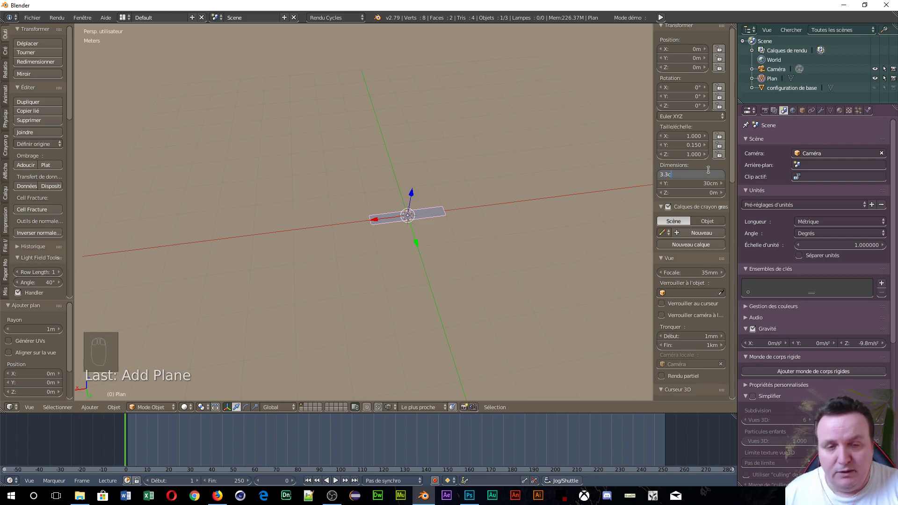
key(Return)
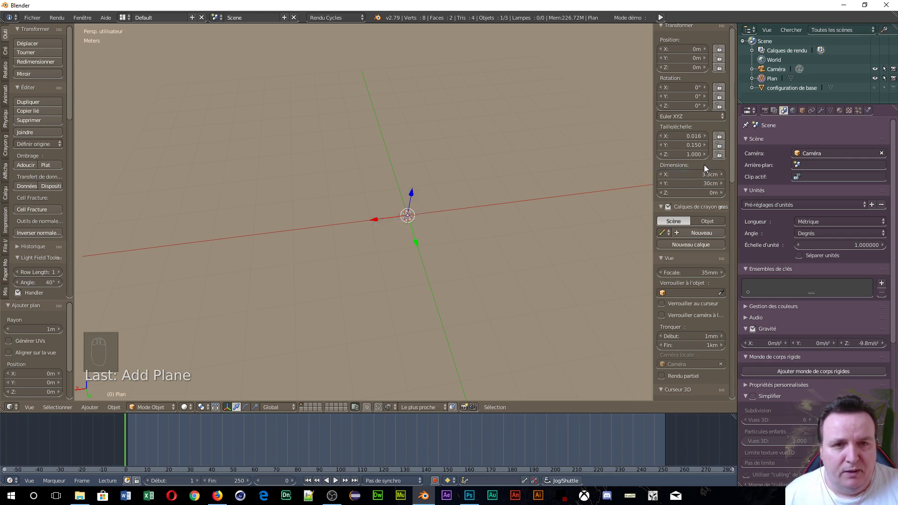
- Apply the spine plane's scale to its mesh data
middle_drag(478, 266, 418, 146)
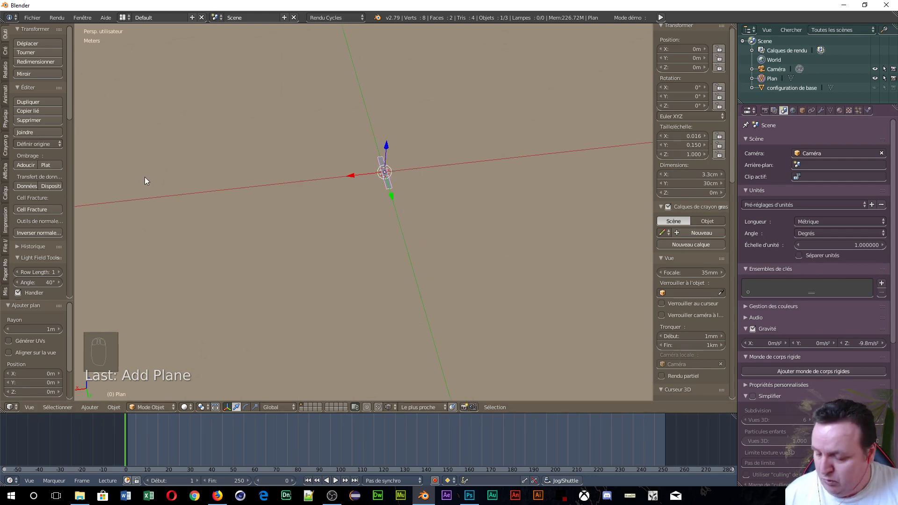
key(ctrl+a)
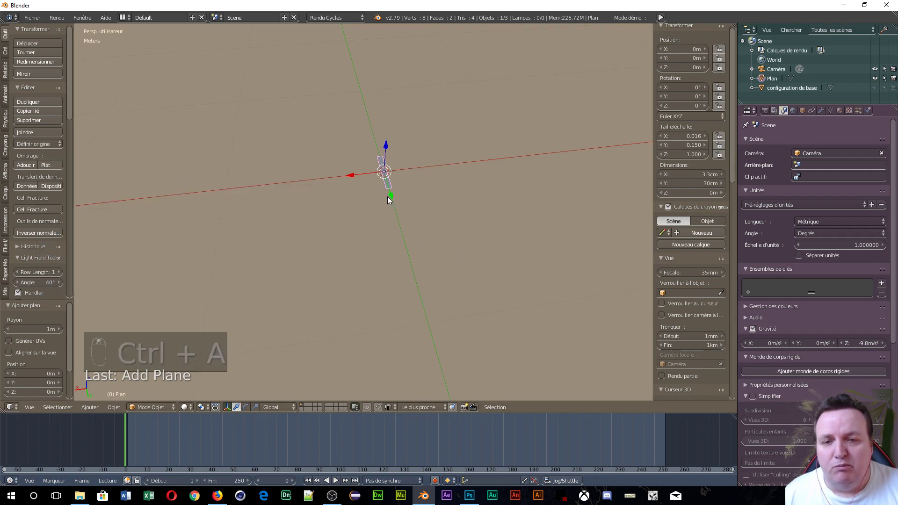
middle_drag(388, 196, 388, 198)
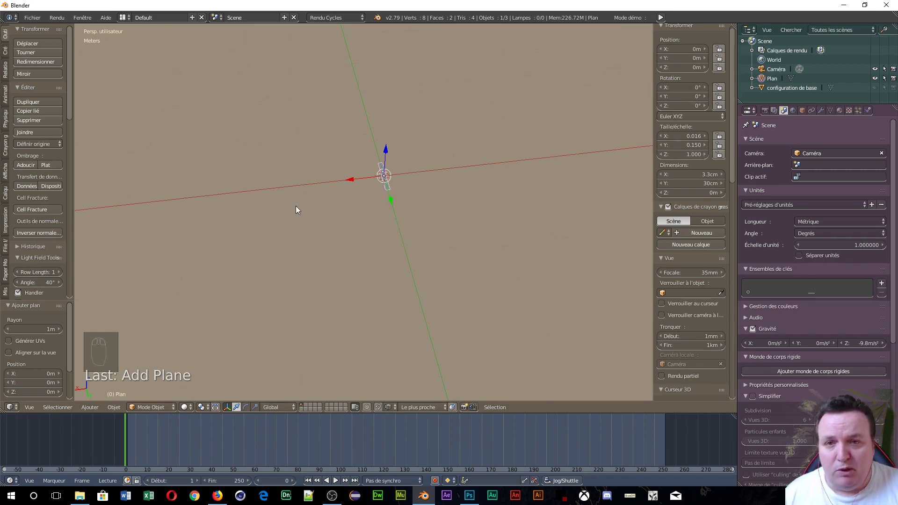
key(ctrl+a)
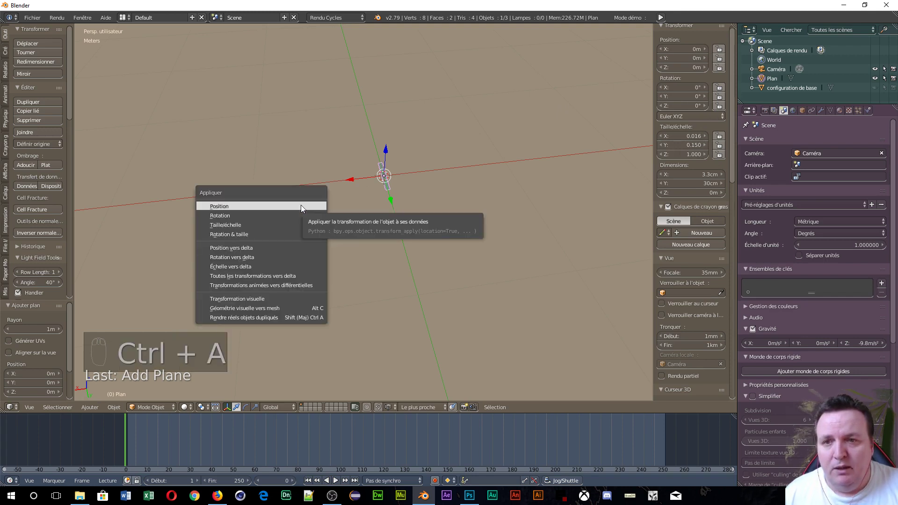
click(294, 224)
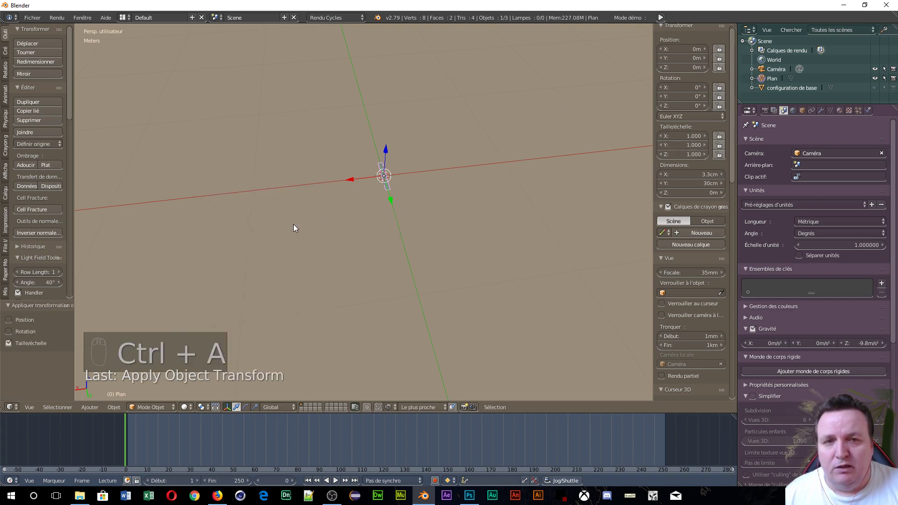
- Examine the resized spine plane up close and check its X and Y dimensions
middle_drag(328, 207, 396, 134)
key(KP_8)
key(KP_2)
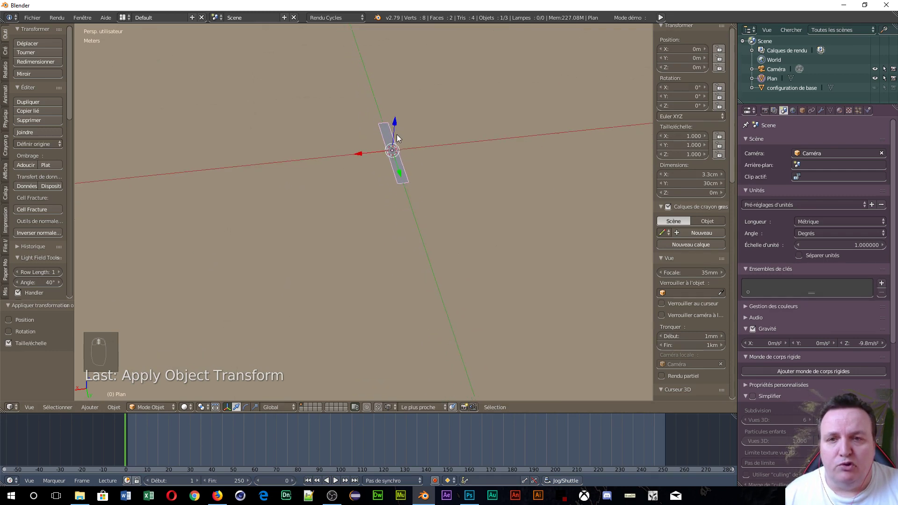
key(KP_8)
key(KP_2)
key(KP_8)
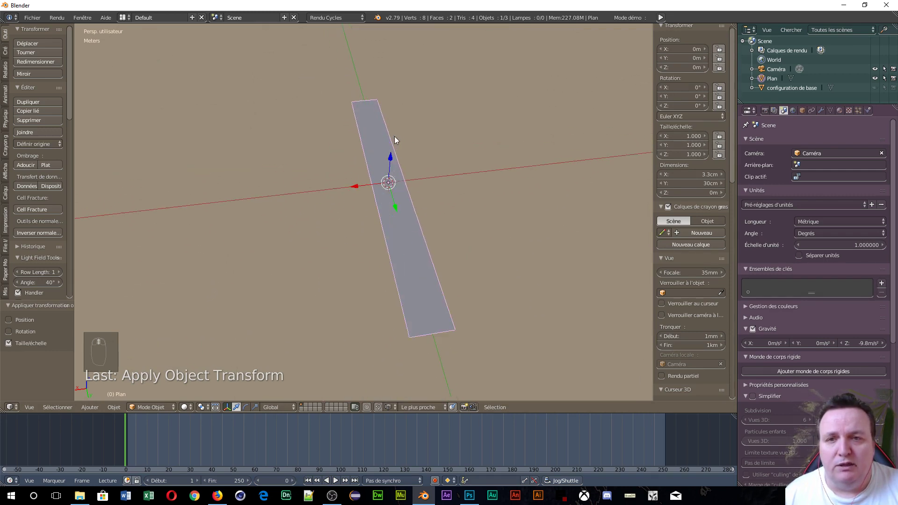
key(KP_8)
scroll(394, 136, down, 6)
scroll(394, 136, up, 5)
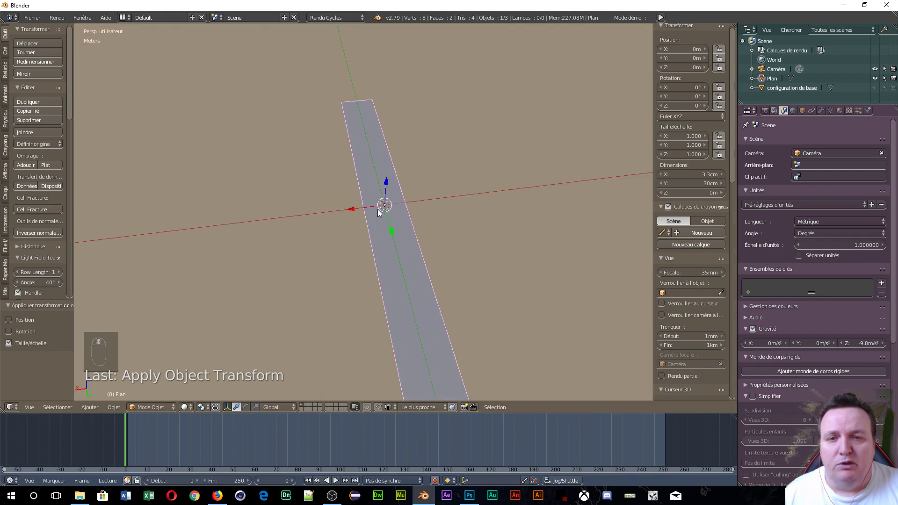
scroll(364, 168, down, 4)
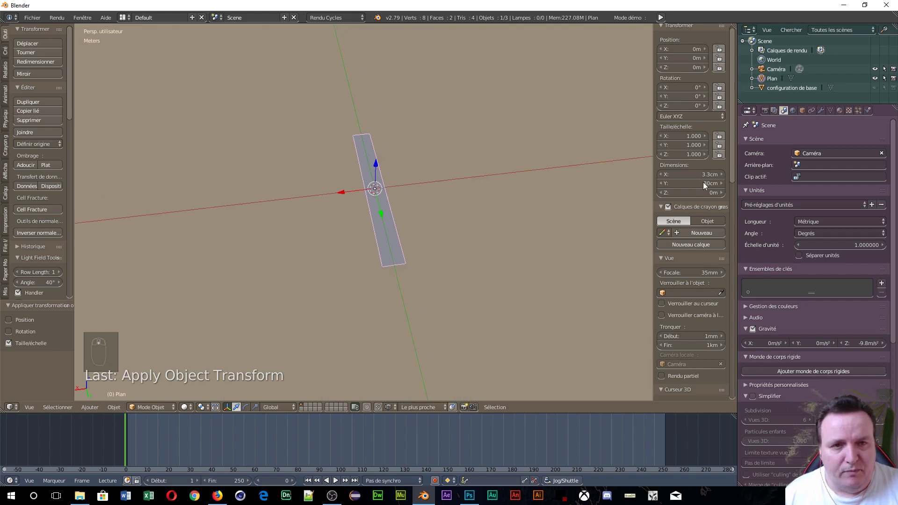
middle_drag(486, 236, 467, 265)
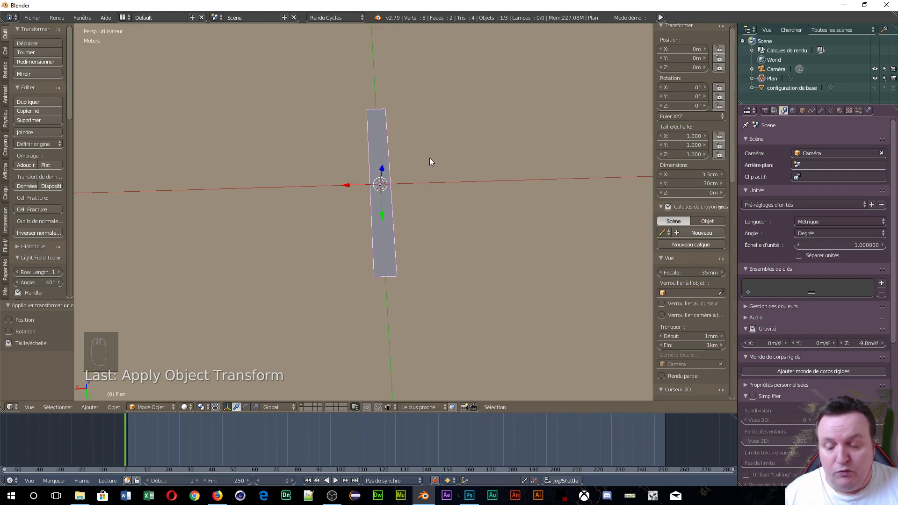
- Add a second plane at the origin for the cover and set its X and Y dimensions to 19 cm each
key(shift+a)
mouse_move(429, 157)
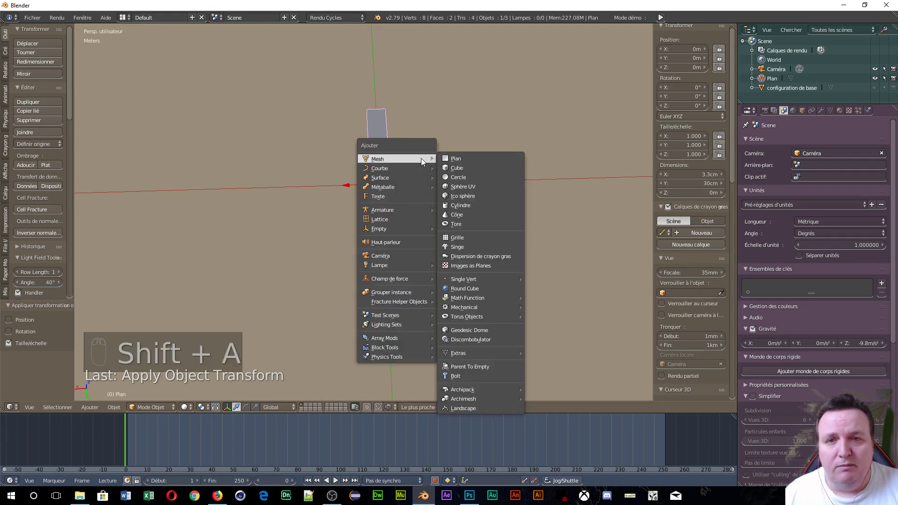
click(459, 156)
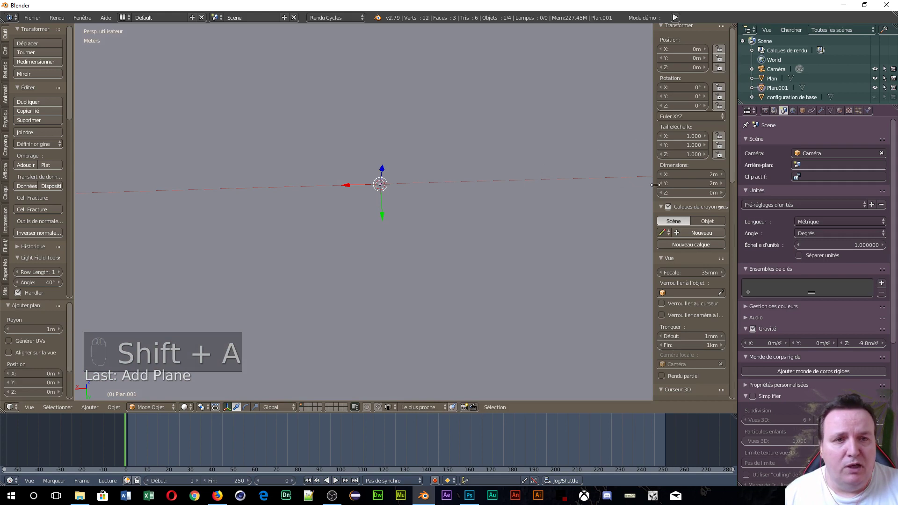
click(683, 174)
text(19)
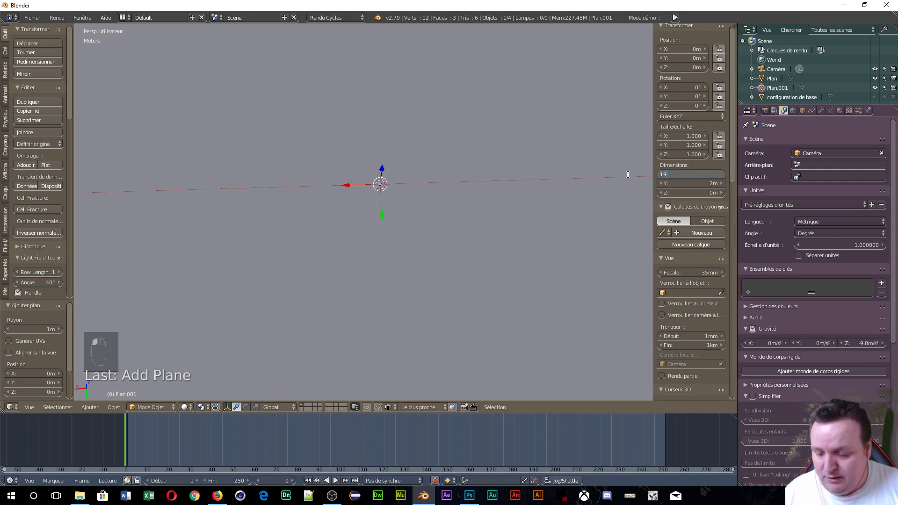
text(cm)
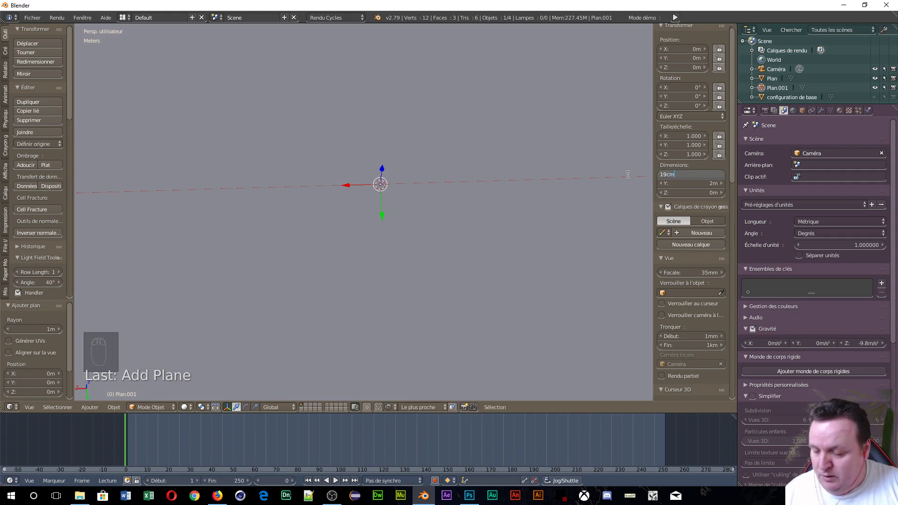
key(Tab)
text(19cm)
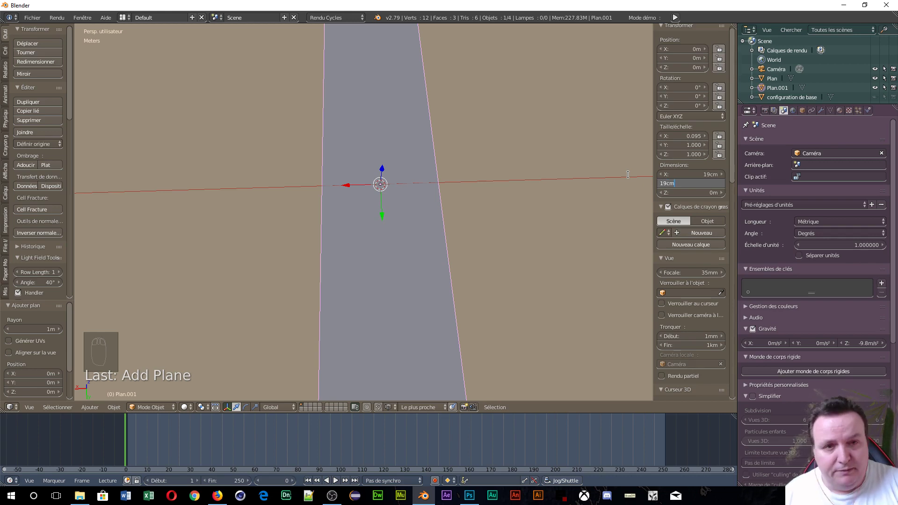
key(Return)
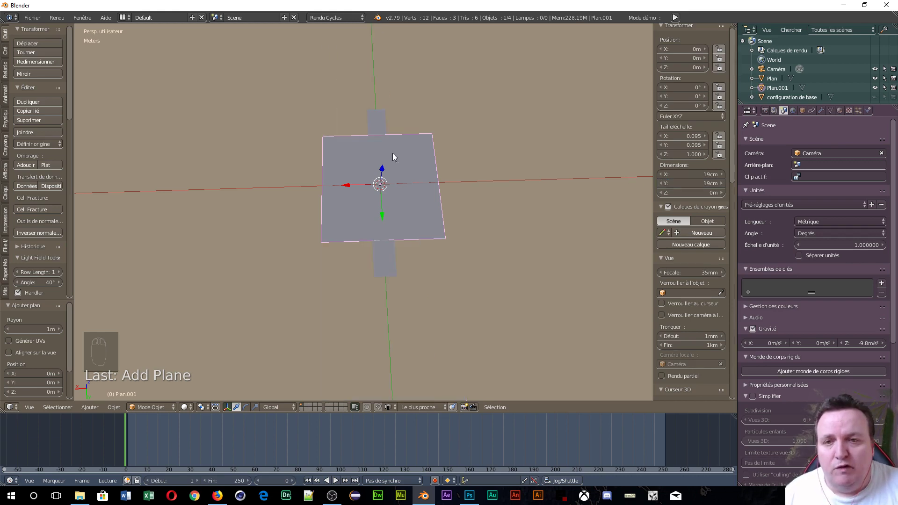
- Move the cover plane along X with snapping enabled so its edge meets the spine's edge, at X -11.15 cm
drag(343, 184, 447, 188)
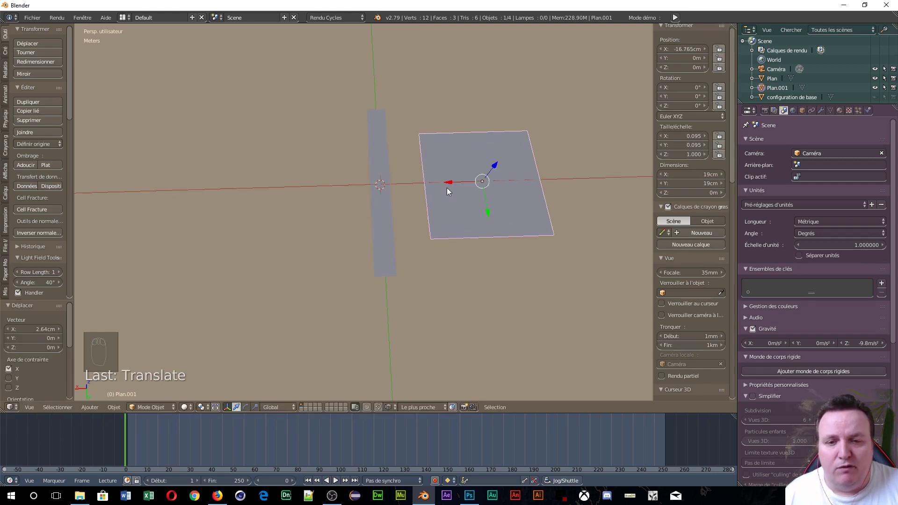
click(389, 407)
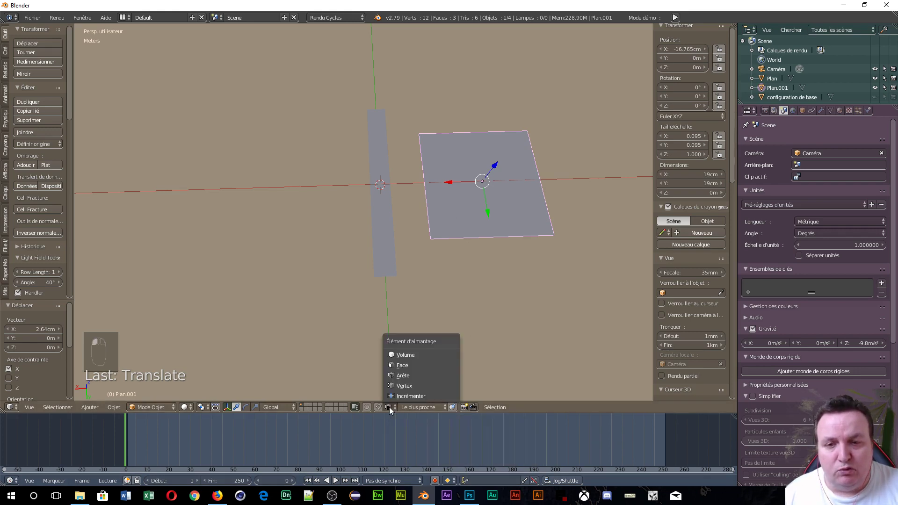
click(400, 381)
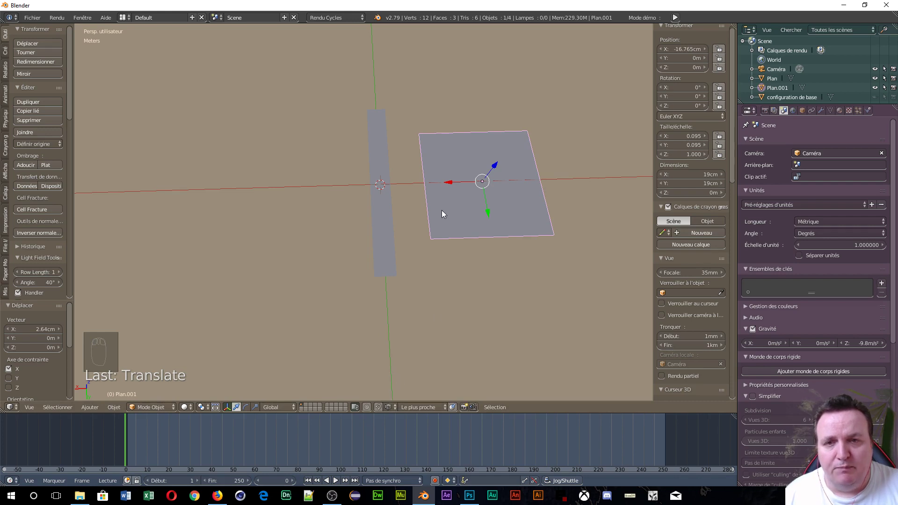
click(379, 407)
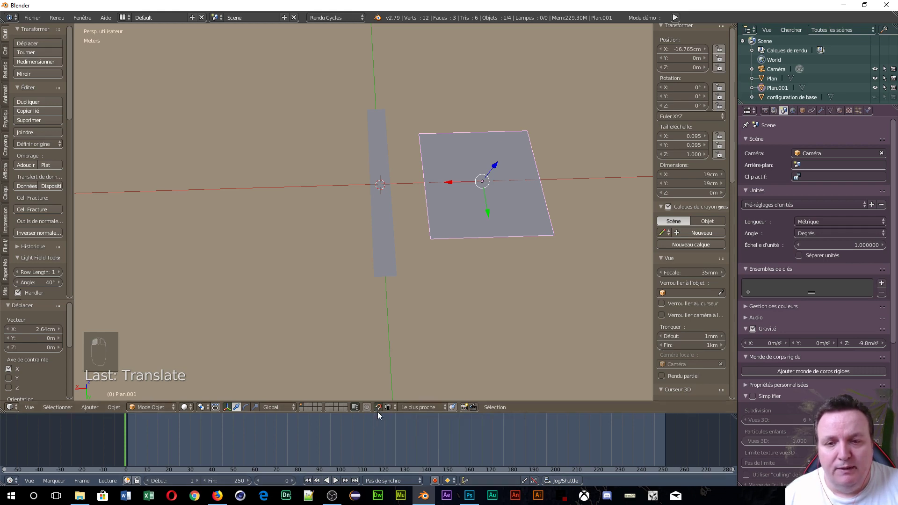
click(377, 408)
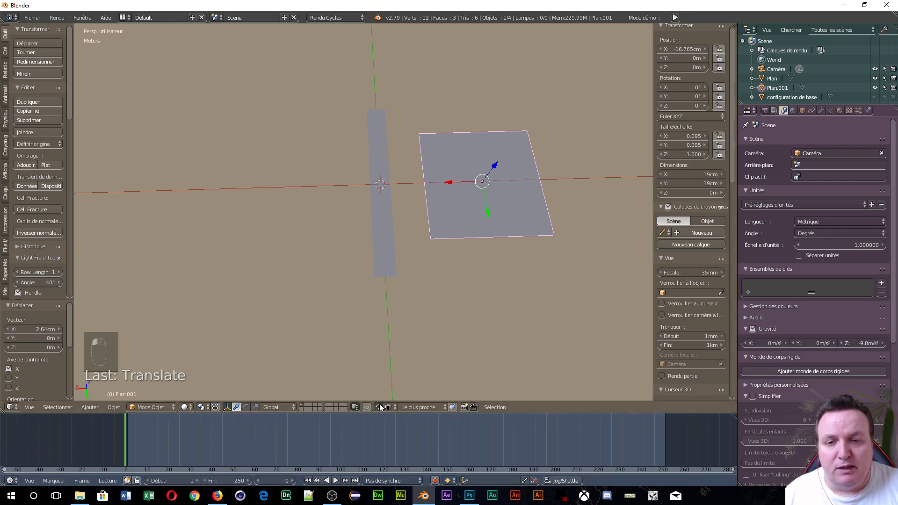
mouse_move(453, 181)
mouse_down()
mouse_move(333, 198)
mouse_move(463, 202)
mouse_move(451, 198)
mouse_up()
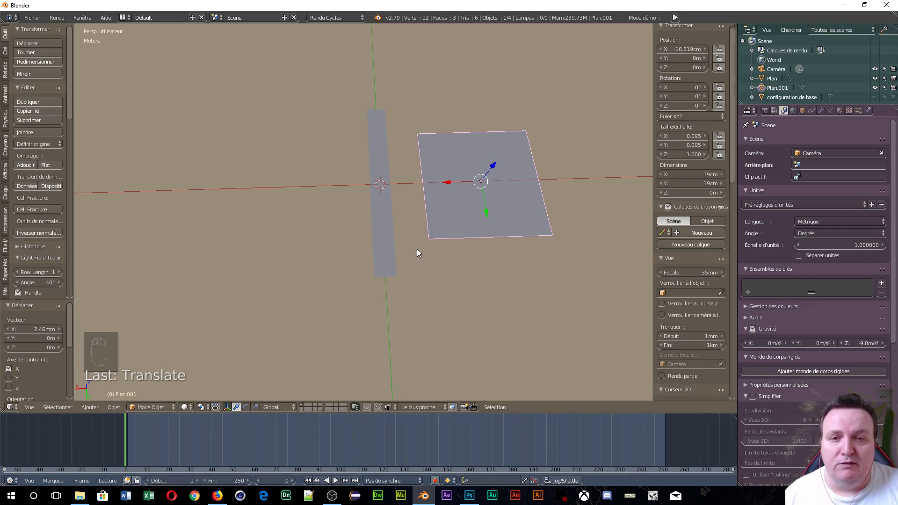
drag(448, 182, 397, 191)
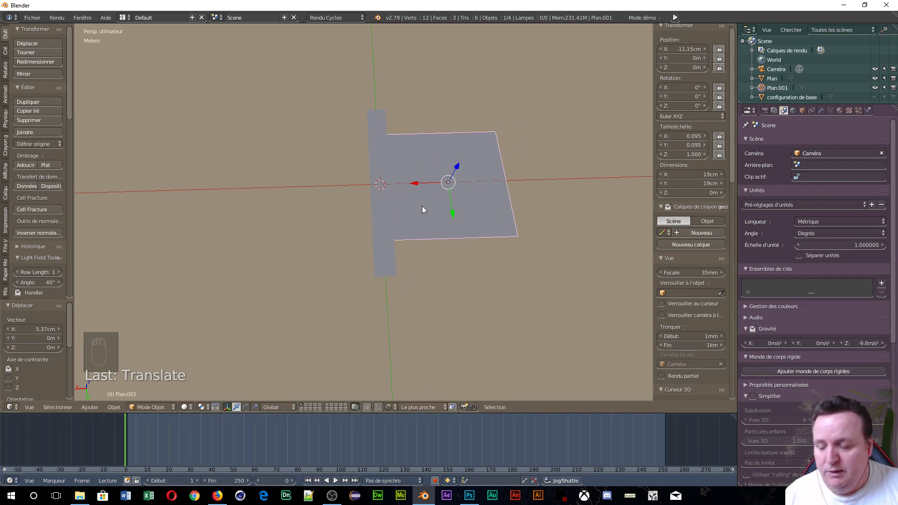
- Duplicate the cover plane along X and snap the copy against the spine's opposite edge, at X 11.15 cm
key(shift+d)
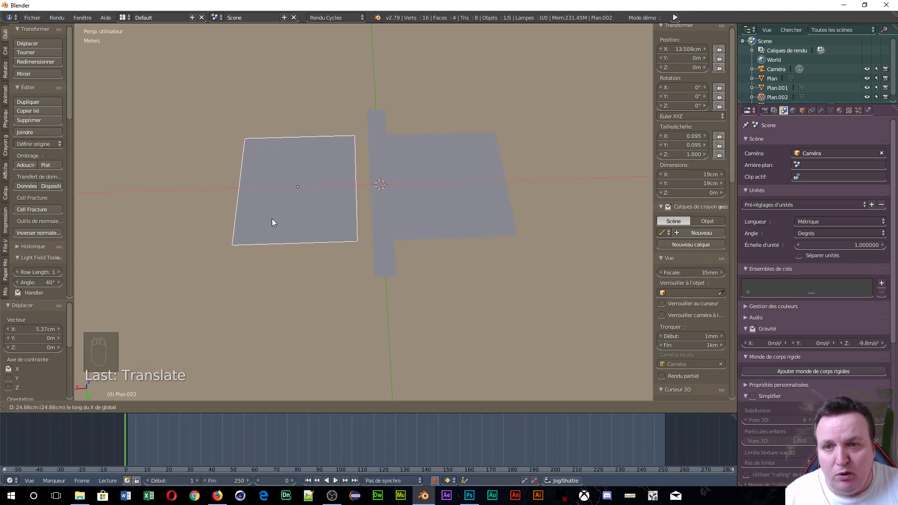
click(272, 222)
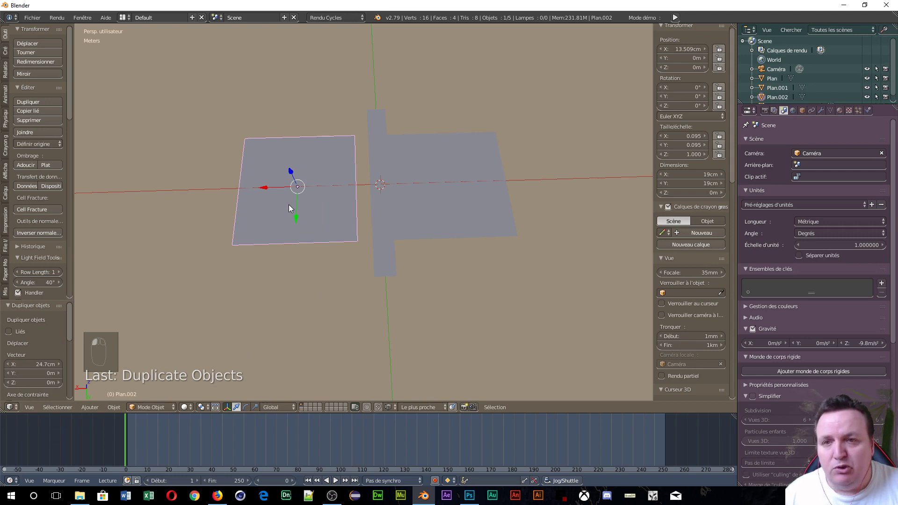
drag(265, 190, 374, 199)
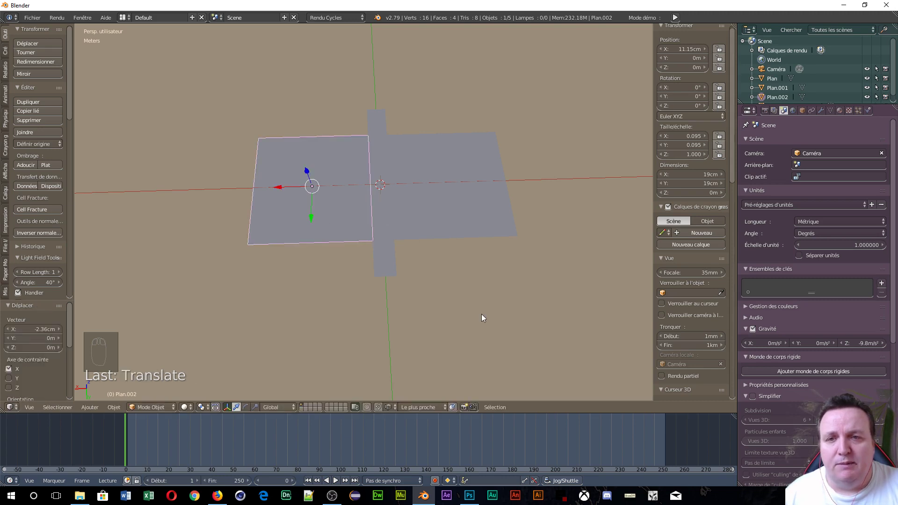
- Select the spine plane, display the scene in wireframe and enter Edit Mode on the spine
right_click(384, 265)
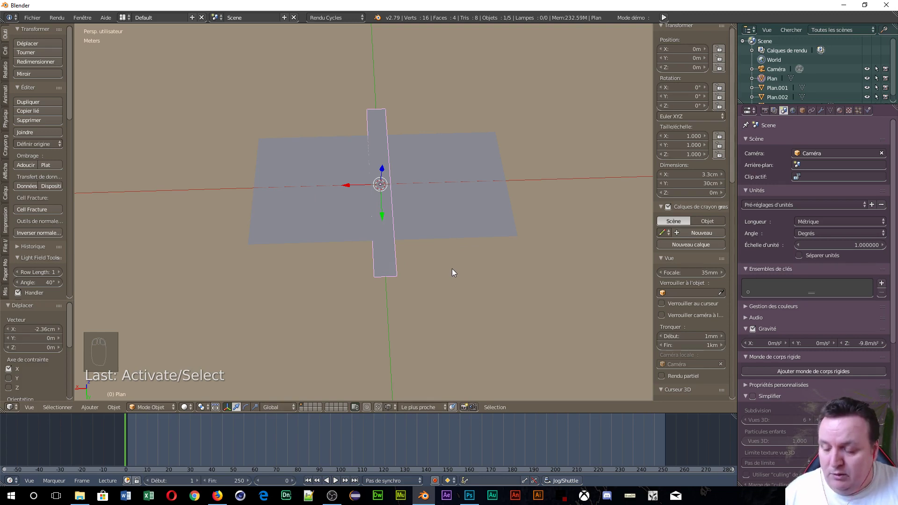
key(z)
click(518, 269)
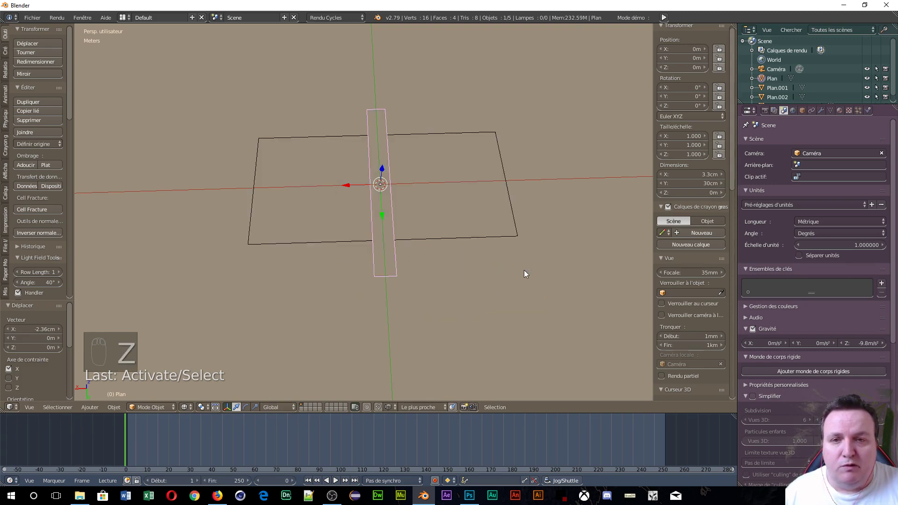
key(Tab)
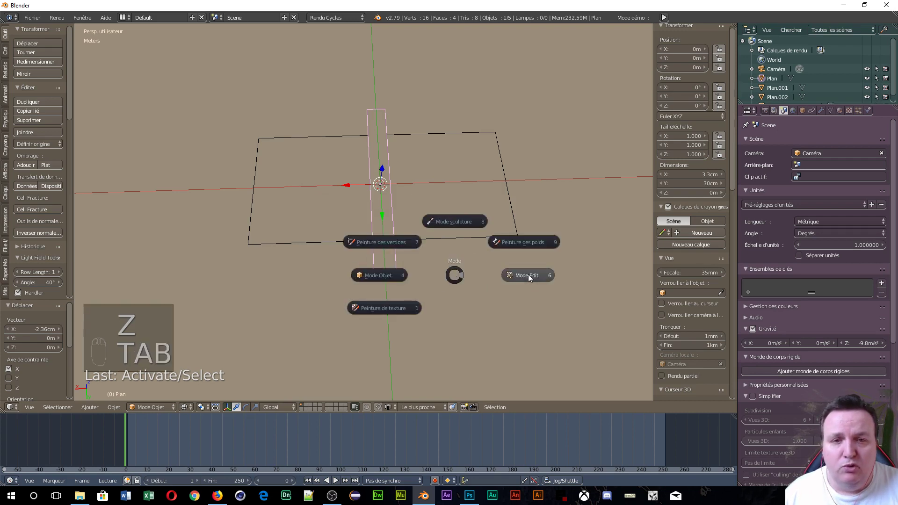
- In edge selection mode, extrude the spine's long edge on the negative X side by -19 cm along X, snapping to the cover's outer edge
scroll(433, 243, up, 5)
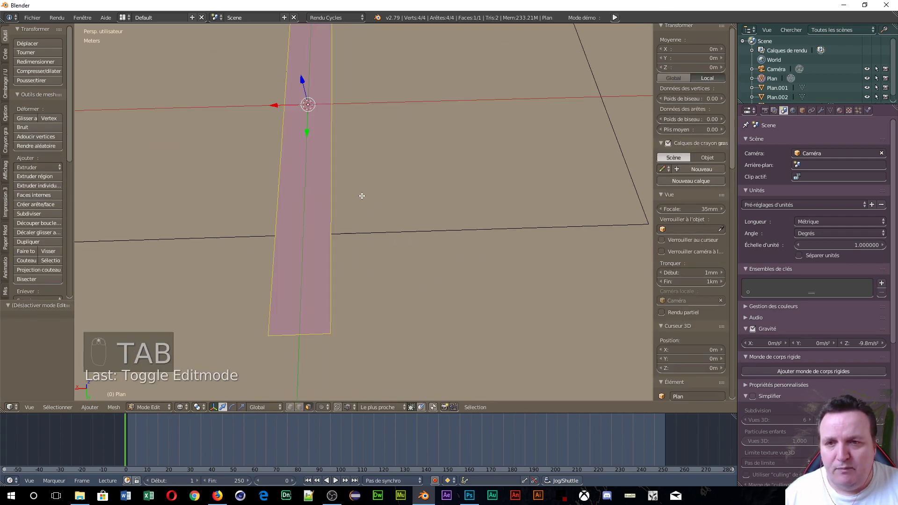
middle_drag(450, 211, 423, 157)
shift+middle_drag(369, 136, 444, 221)
key(ctrl+Tab)
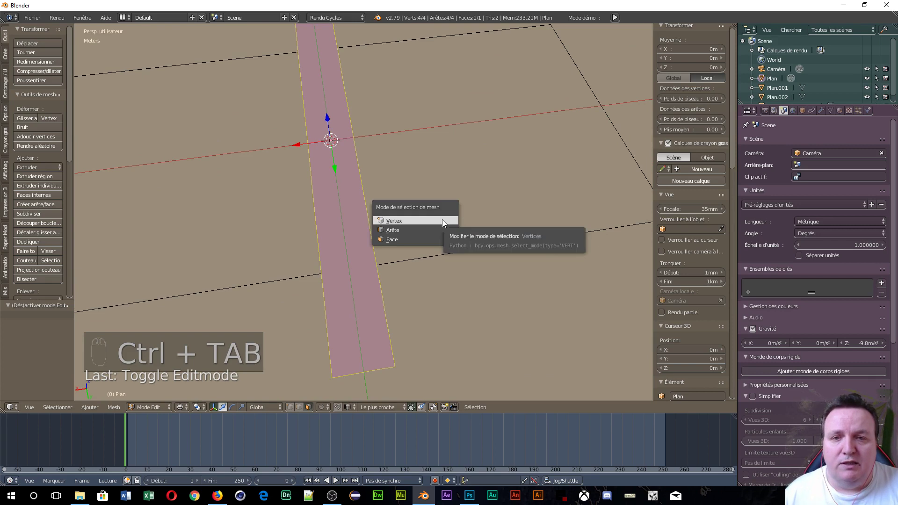
click(433, 228)
right_click(361, 196)
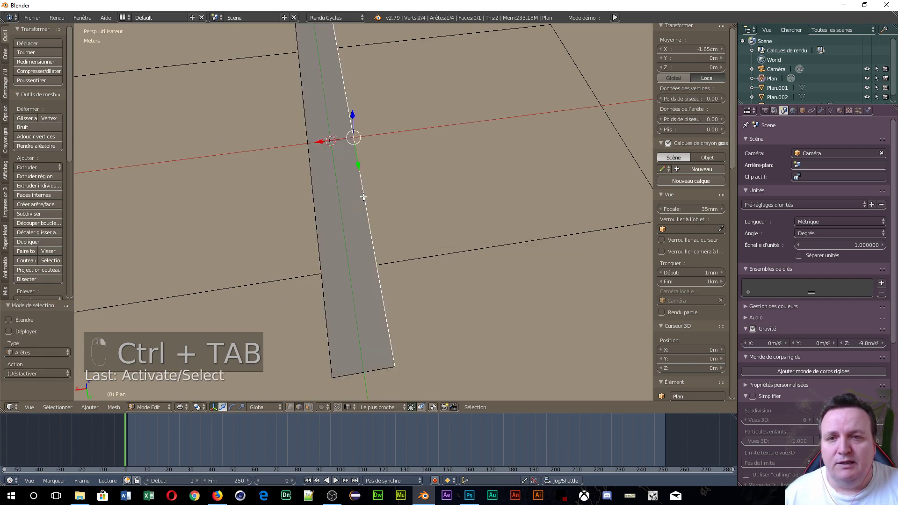
scroll(412, 189, down, 5)
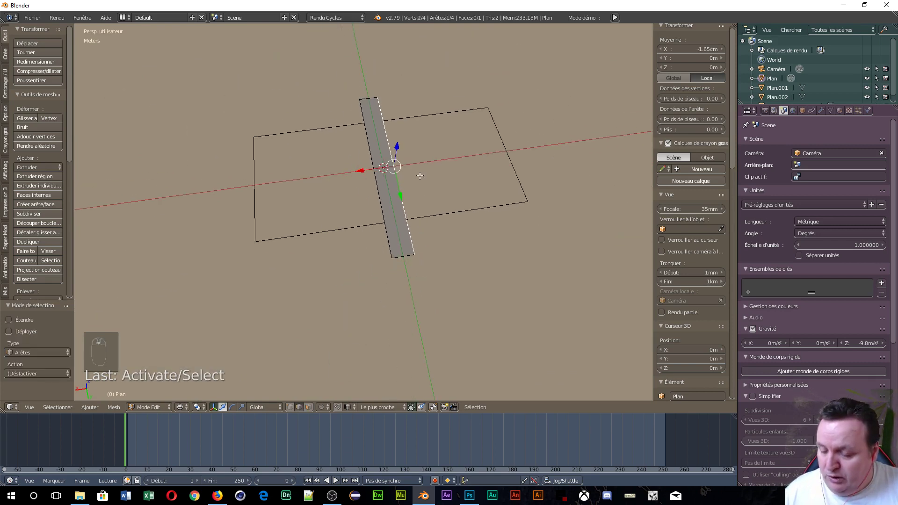
key(e)
key(x)
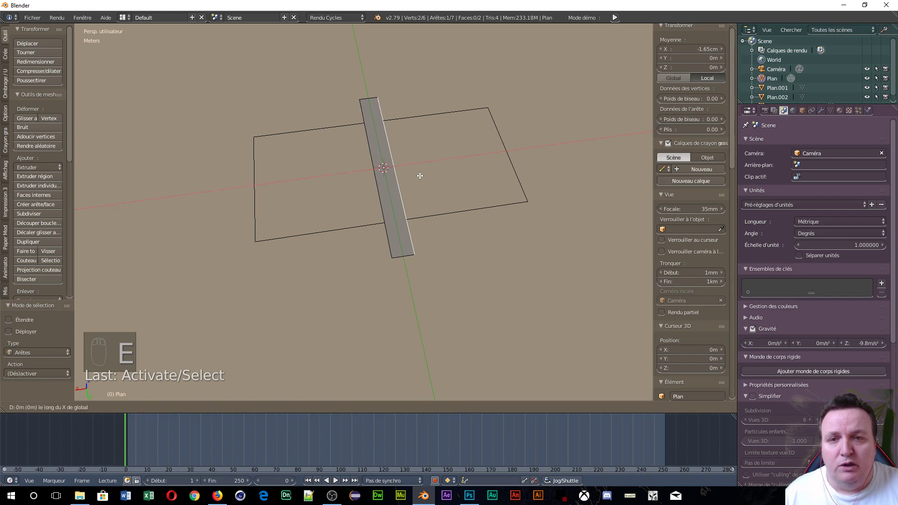
click(518, 179)
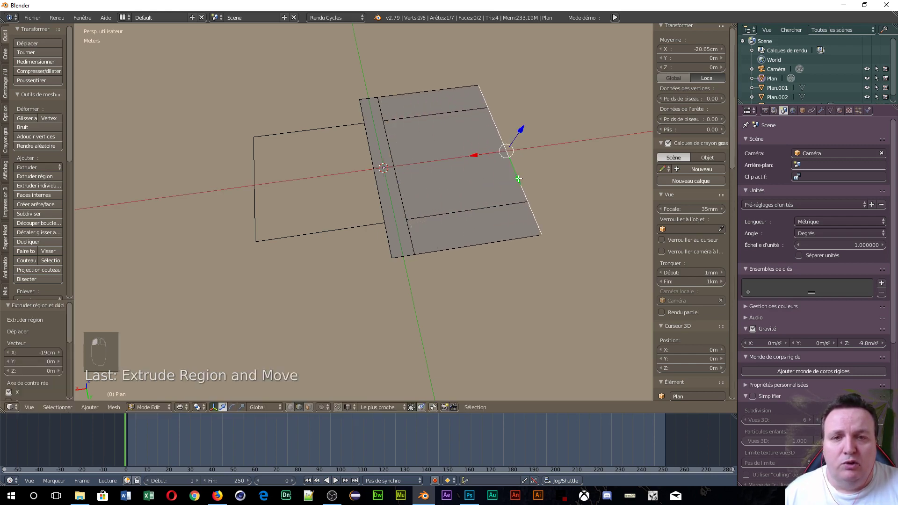
- Extrude the spine's opposite long edge 19 cm along X to the other cover's outer edge and return to Object Mode
right_click(375, 189)
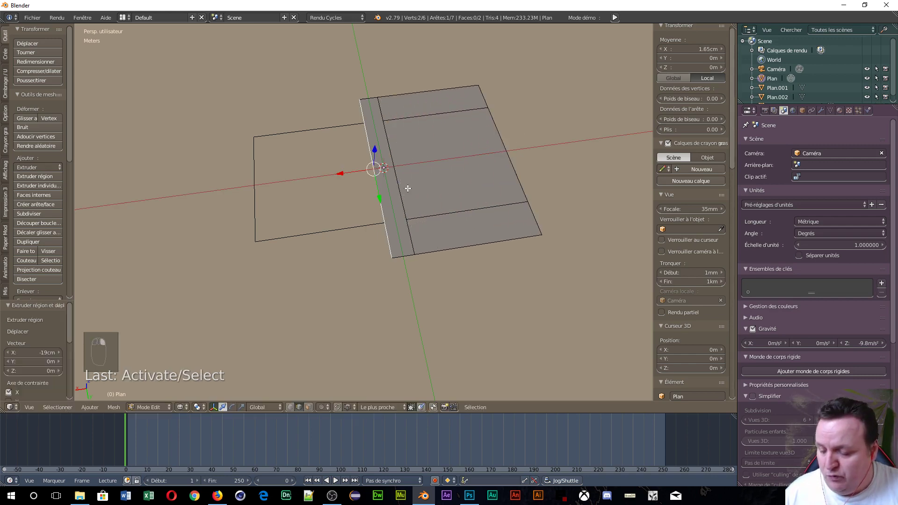
key(e)
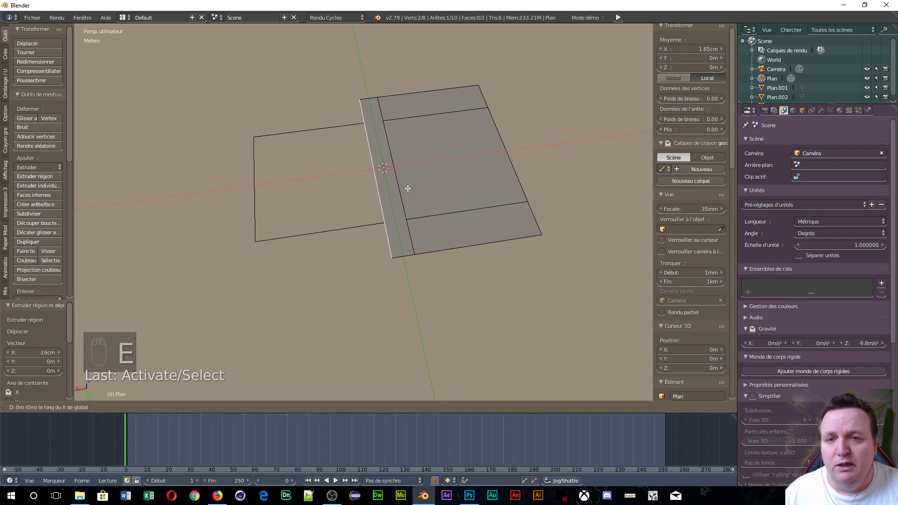
click(256, 205)
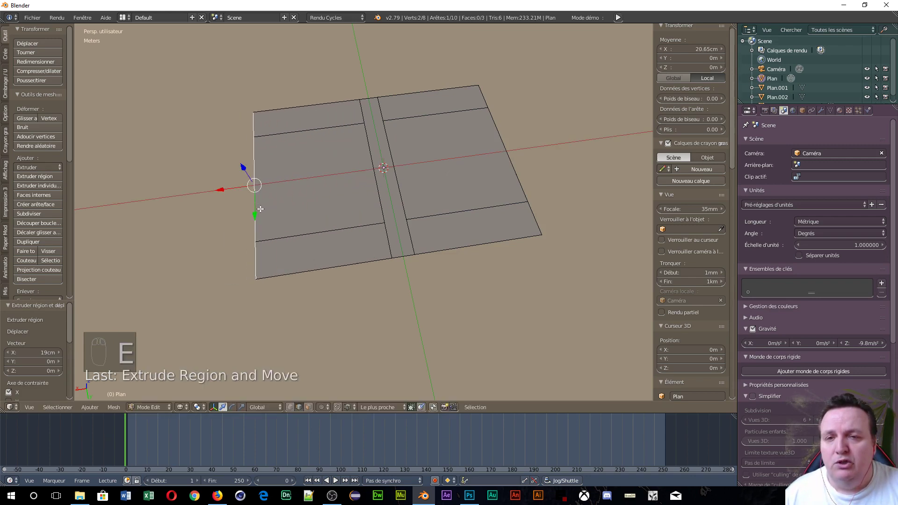
key(Tab)
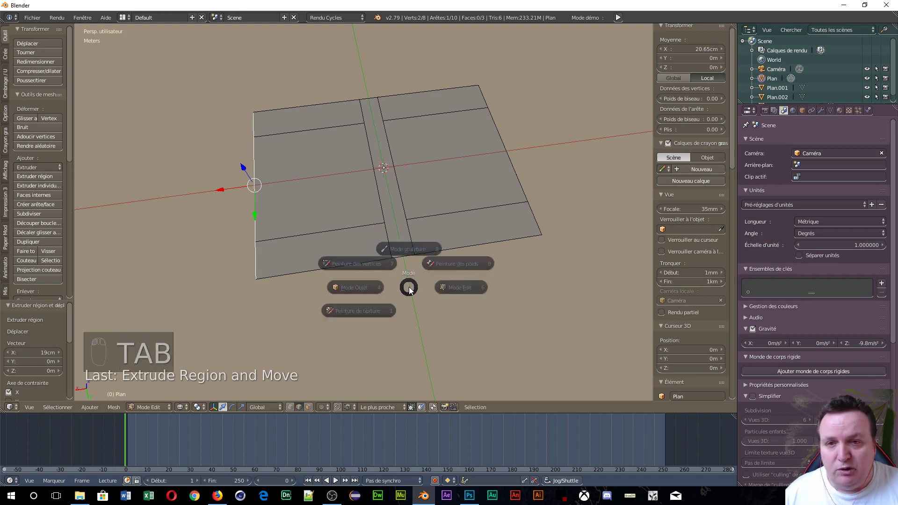
click(335, 287)
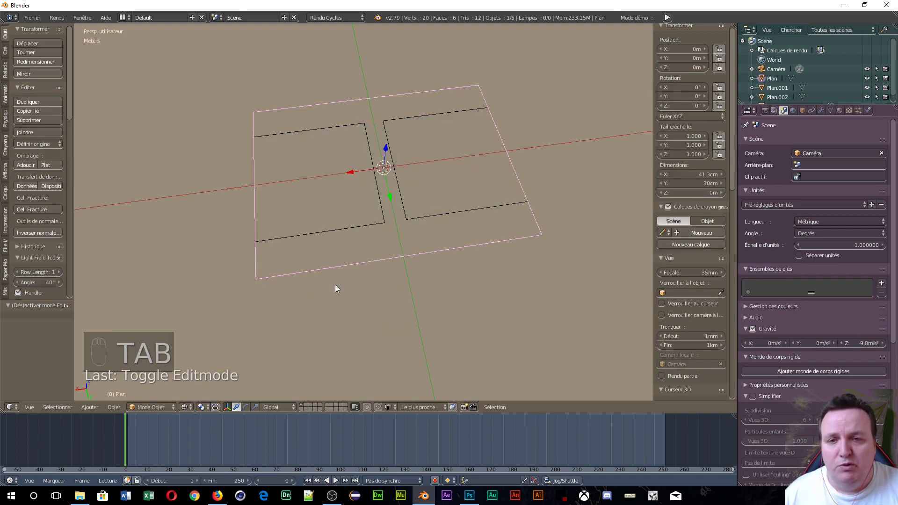
- Delete the two separate 19 cm square cover planes, keeping only the extruded book mesh
right_click(320, 234)
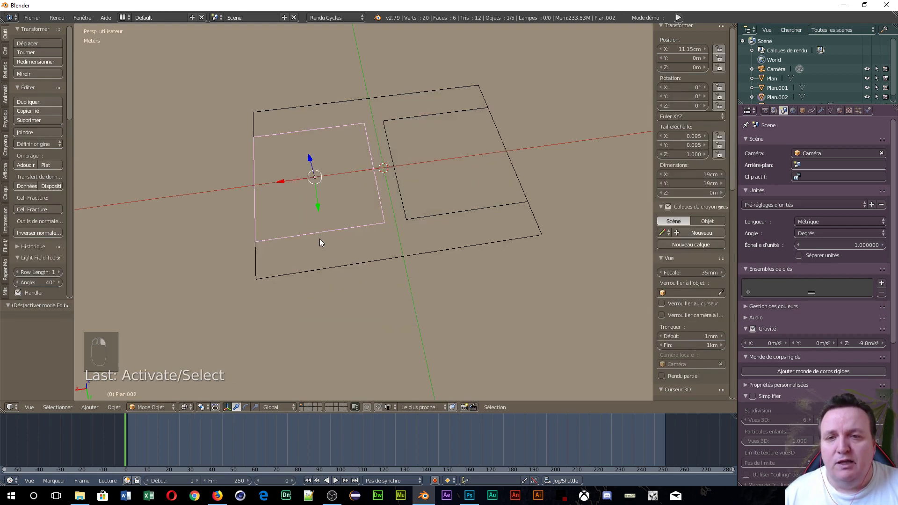
shift+right_click(450, 213)
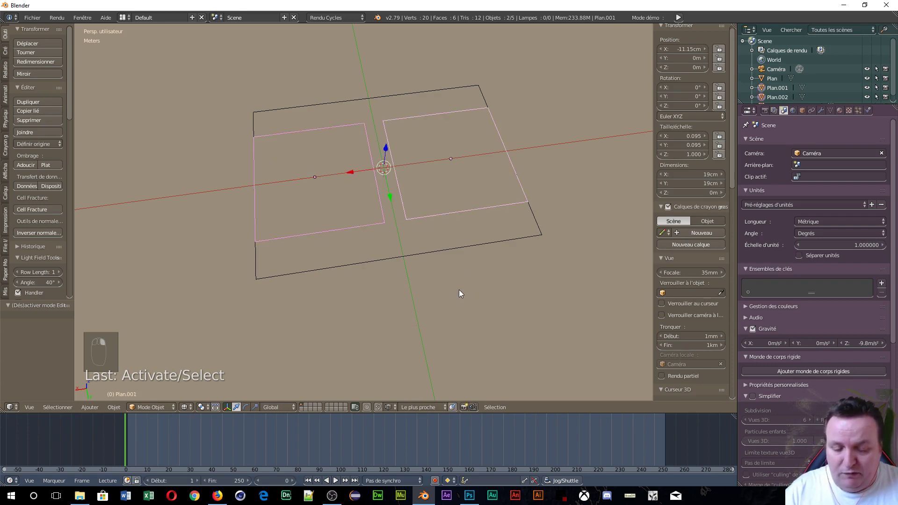
key(Delete)
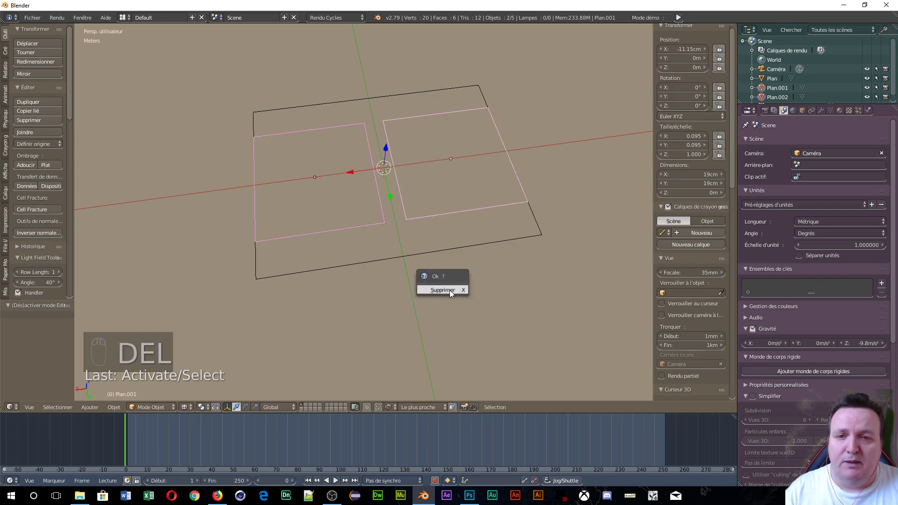
click(450, 289)
middle_drag(443, 259, 427, 273)
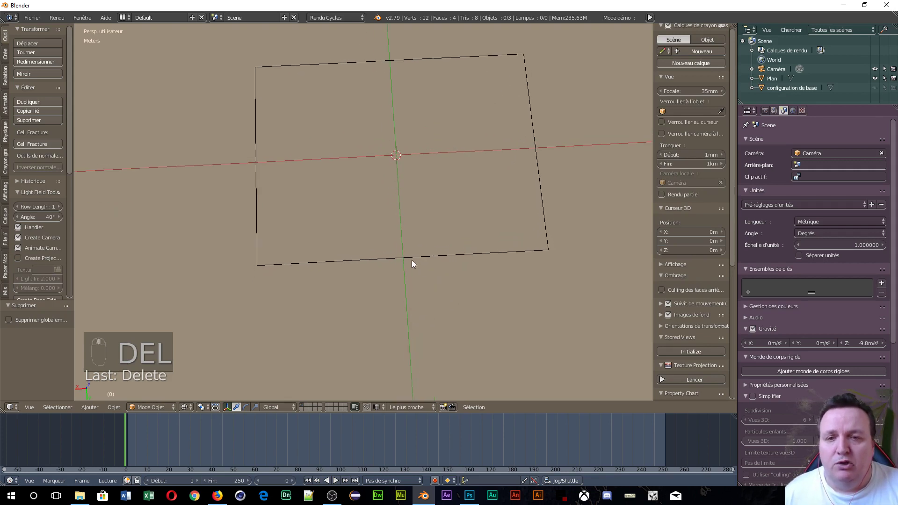
- Select the book mesh, split the 3D view into two areas, and turn the new area into a UV/Image Editor without side panels
right_click(408, 258)
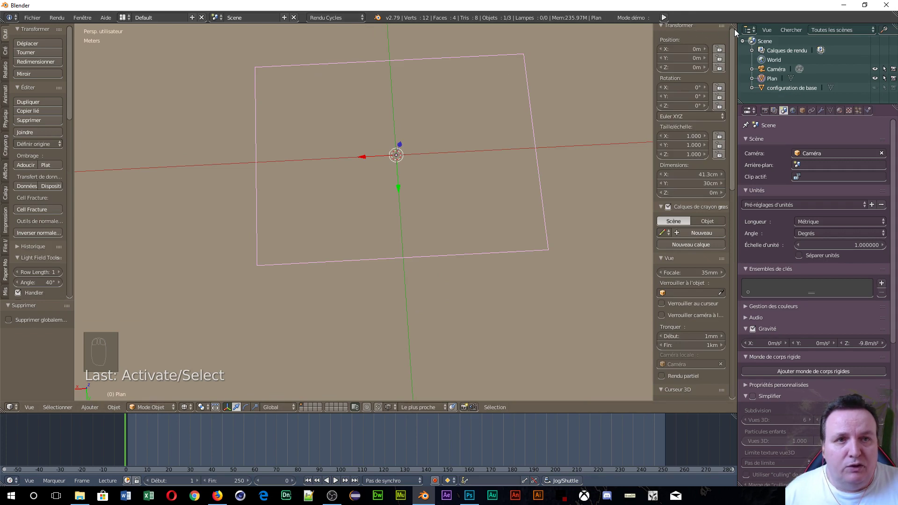
drag(734, 29, 413, 107)
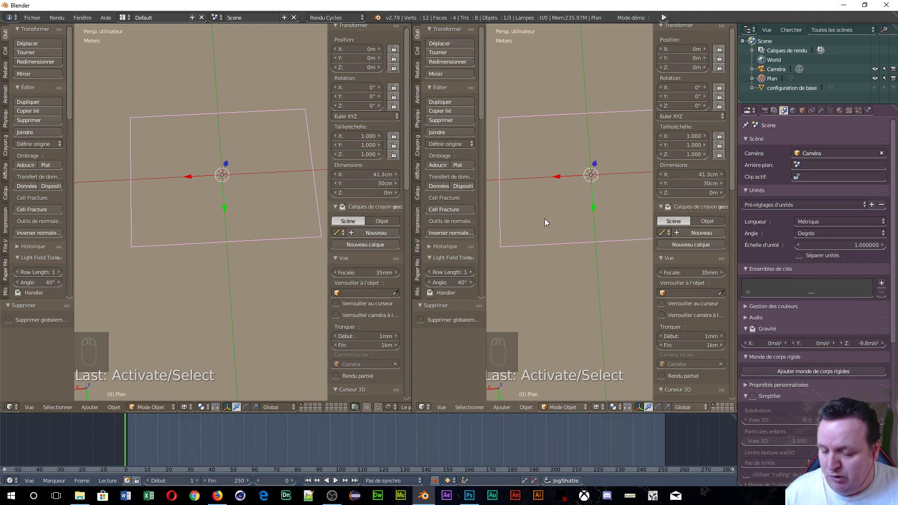
key(t)
key(n)
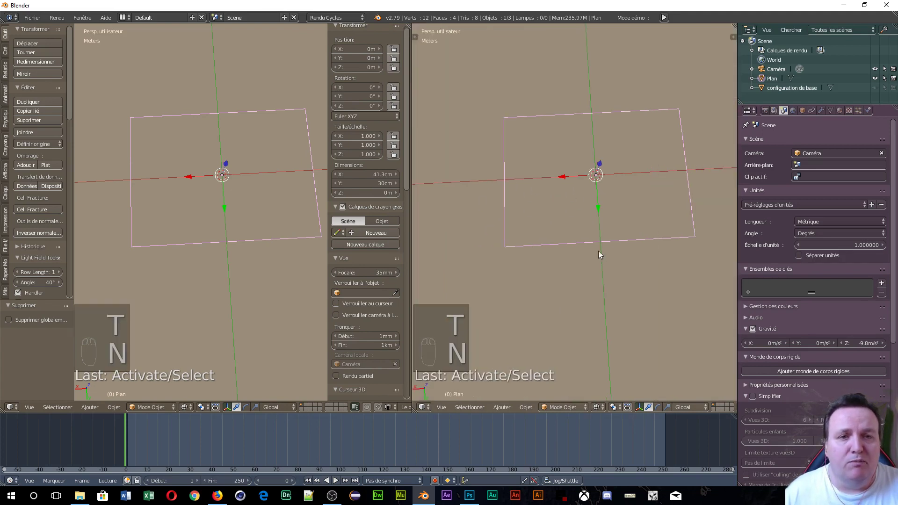
click(424, 407)
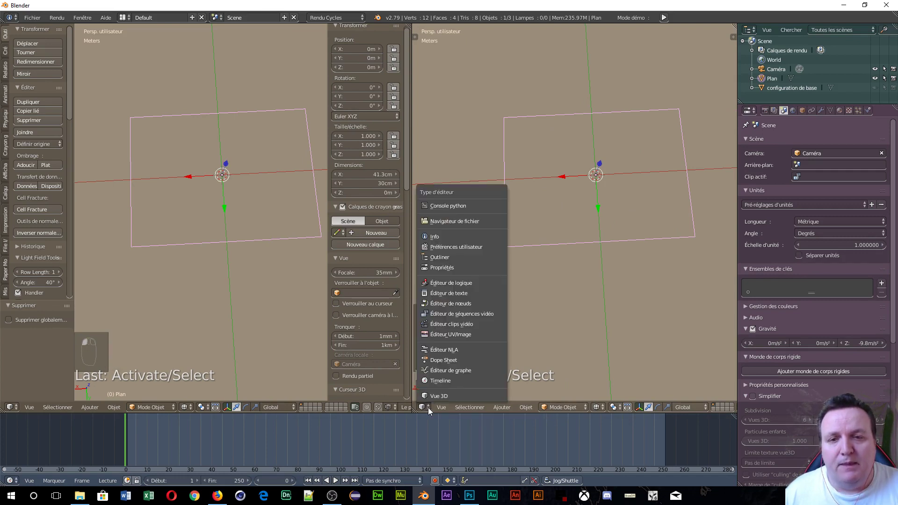
click(448, 334)
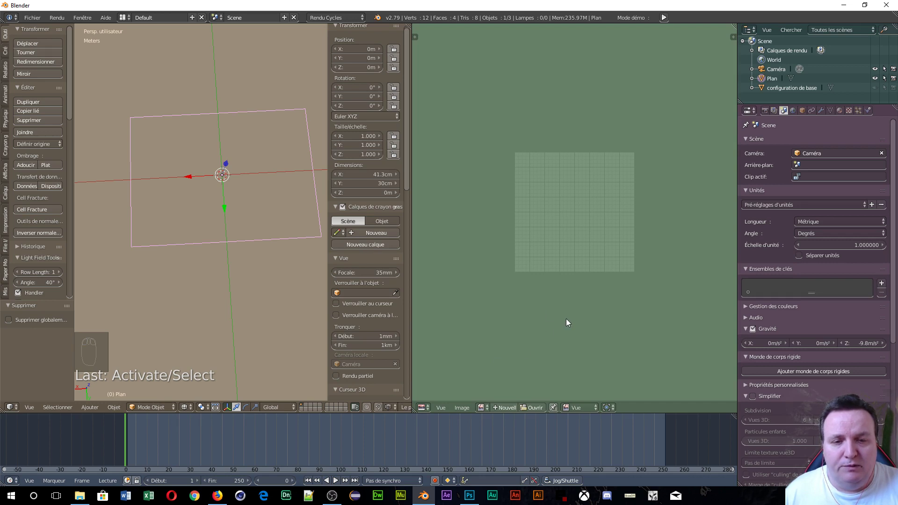
- Open MANUEL_POTIONS-1.jpg from the Magical folder of bibliothèque Poudlard in the image editor and frame the whole image
click(536, 407)
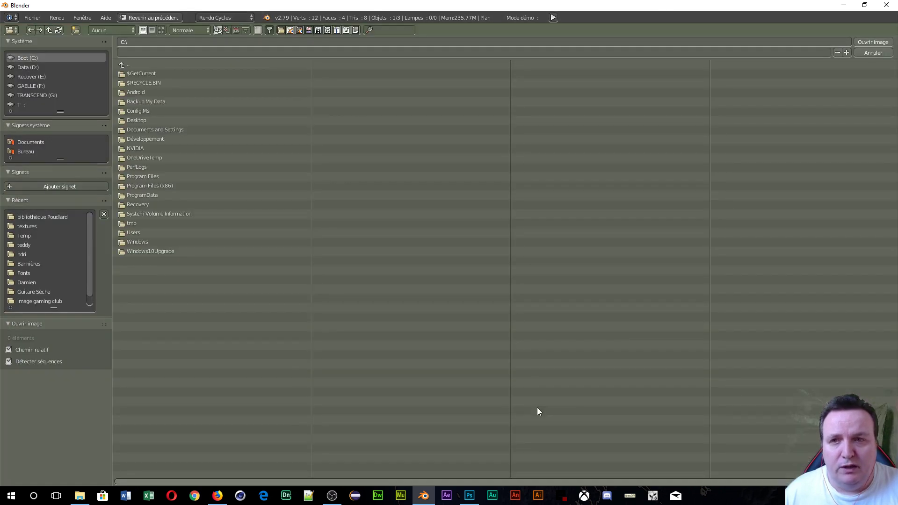
click(38, 217)
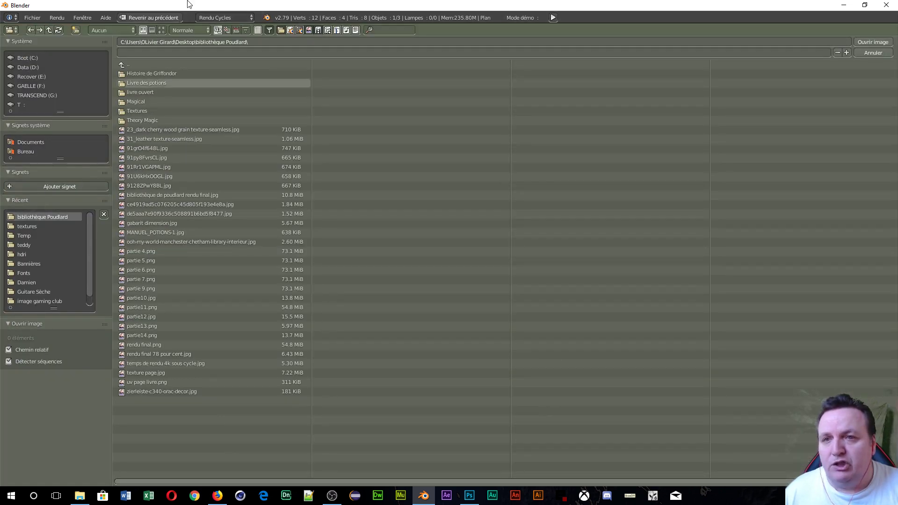
click(161, 30)
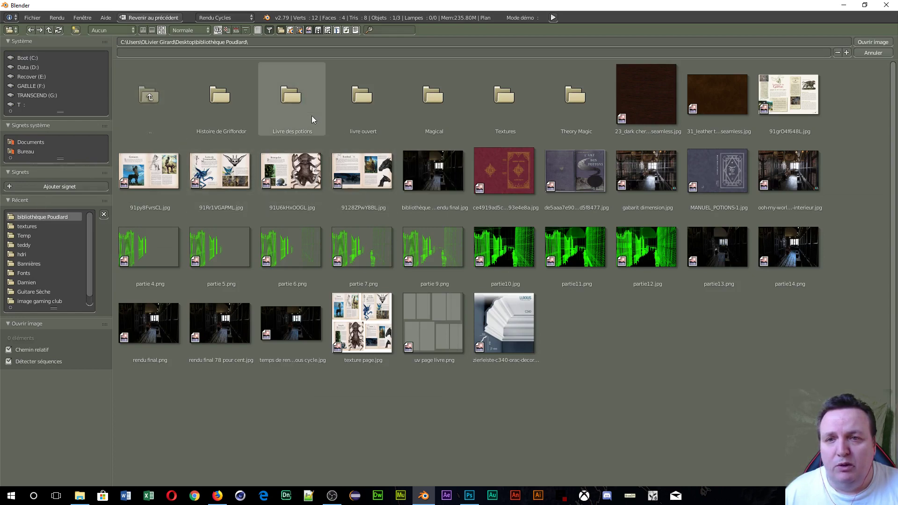
click(420, 109)
click(223, 99)
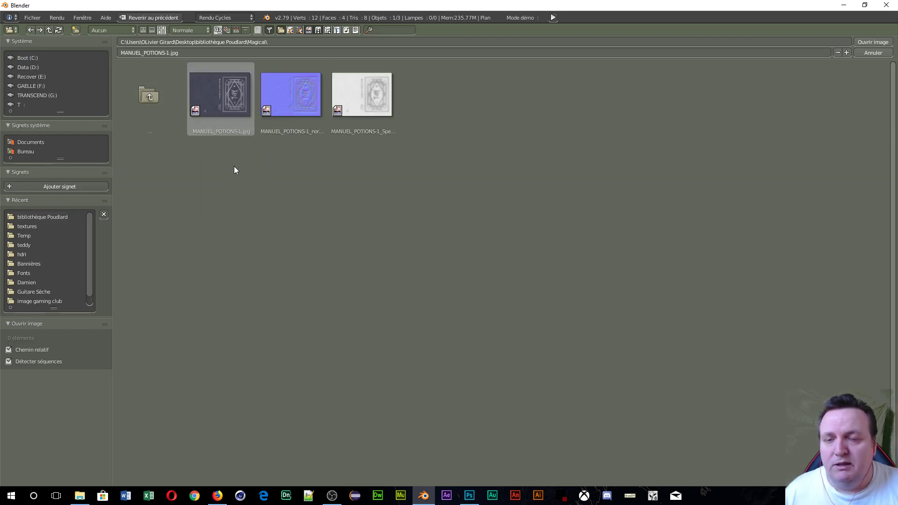
click(861, 42)
scroll(624, 167, down, 3)
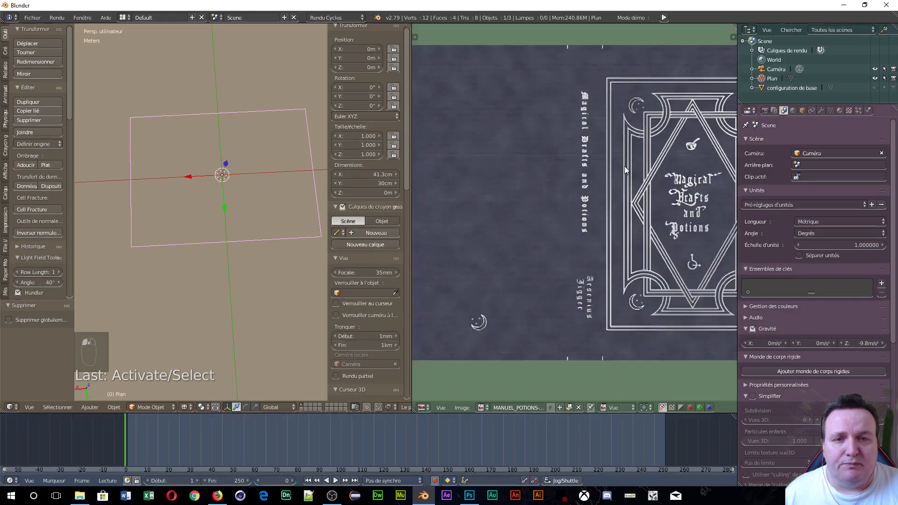
scroll(644, 166, up, 2)
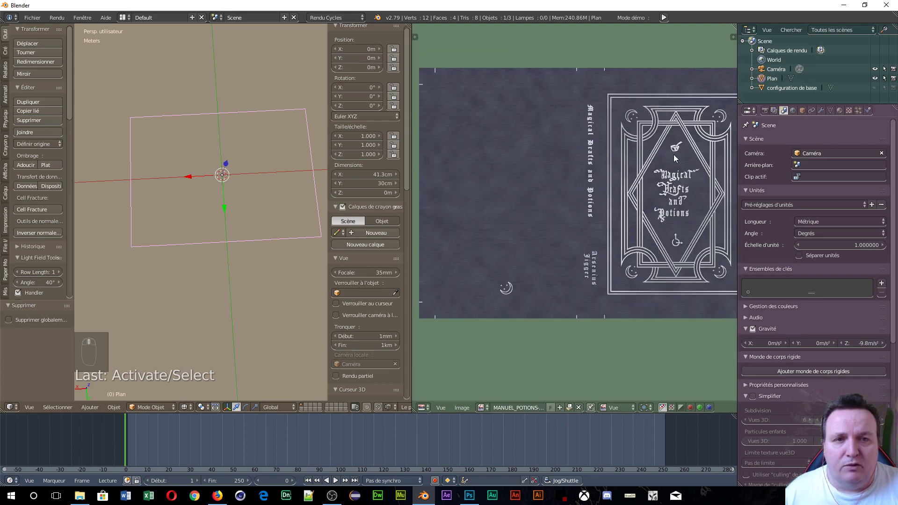
scroll(673, 154, down, 2)
scroll(680, 153, up, 1)
scroll(665, 153, down, 1)
middle_drag(666, 152, 666, 167)
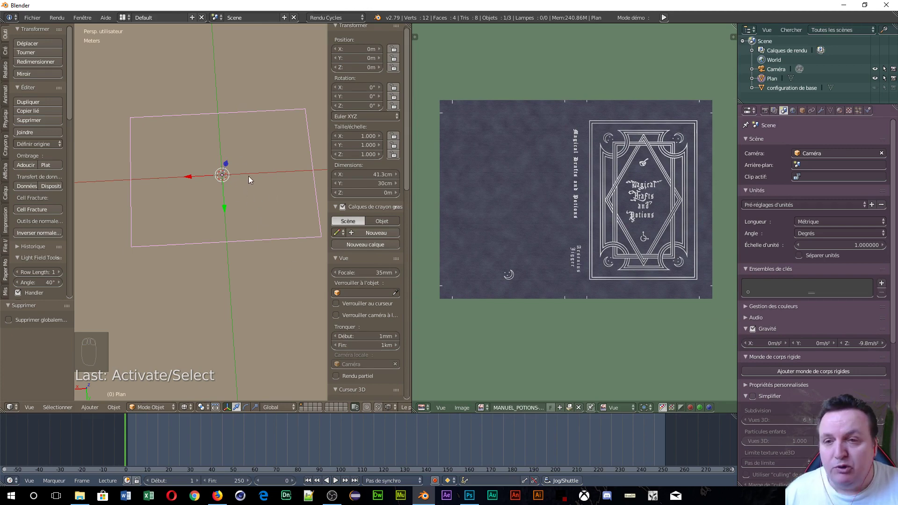
- Enter Edit Mode on the book mesh and select all of its geometry for UV mapping
key(Tab)
click(318, 173)
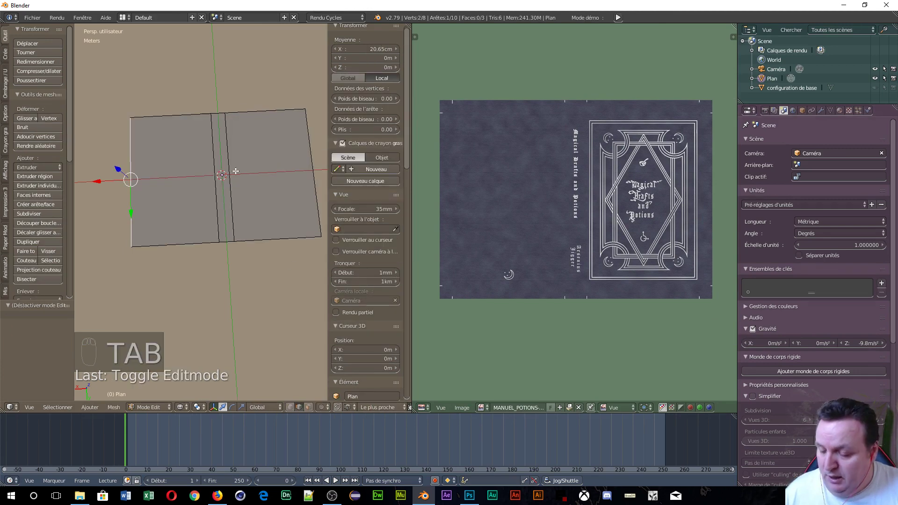
key(a)
key(a)
key(a)
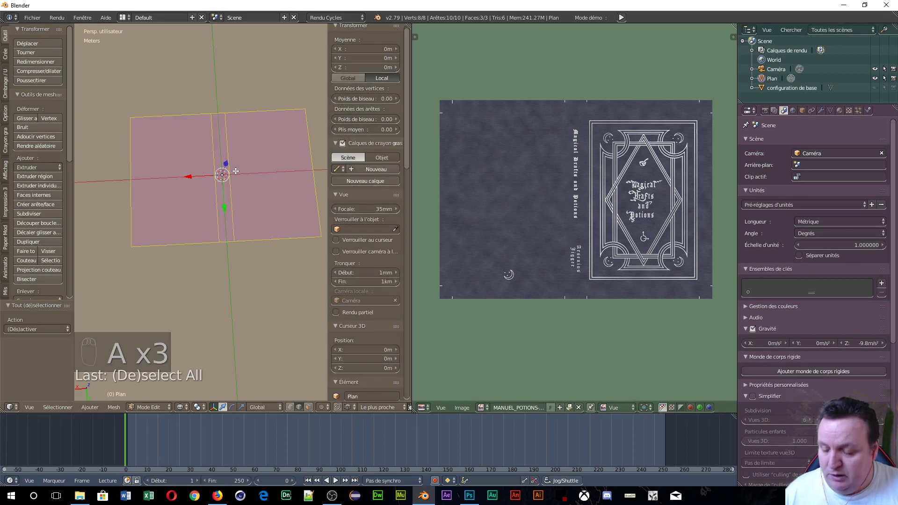
key(u)
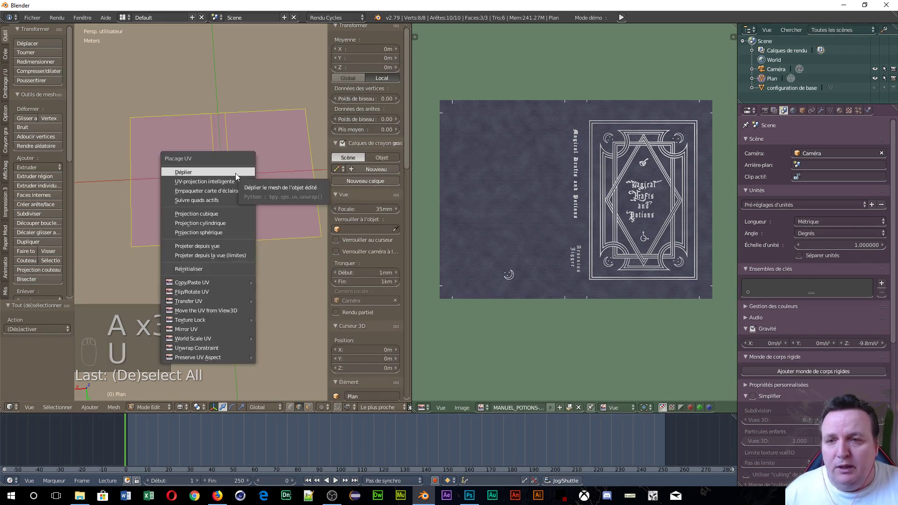
click(222, 245)
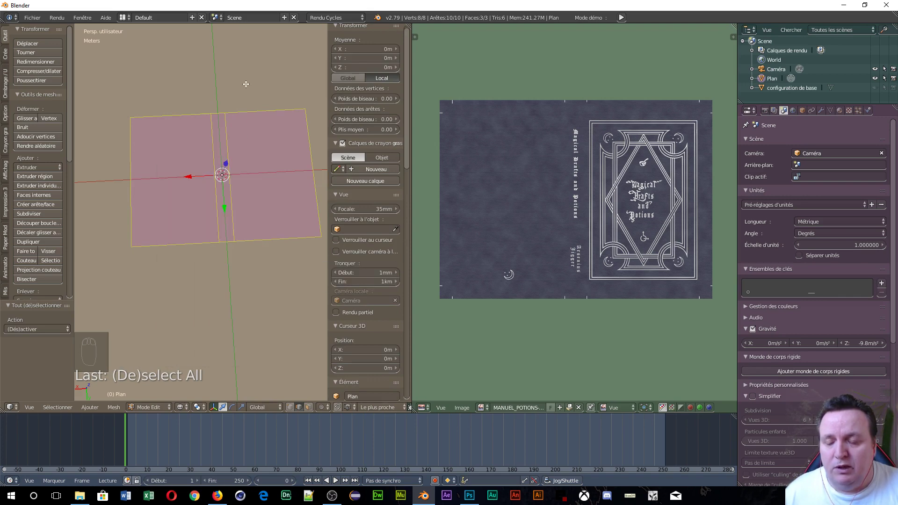
- Project the whole book mesh's UVs from an orthographic top view, fitted to the image bounds
key(KP_5)
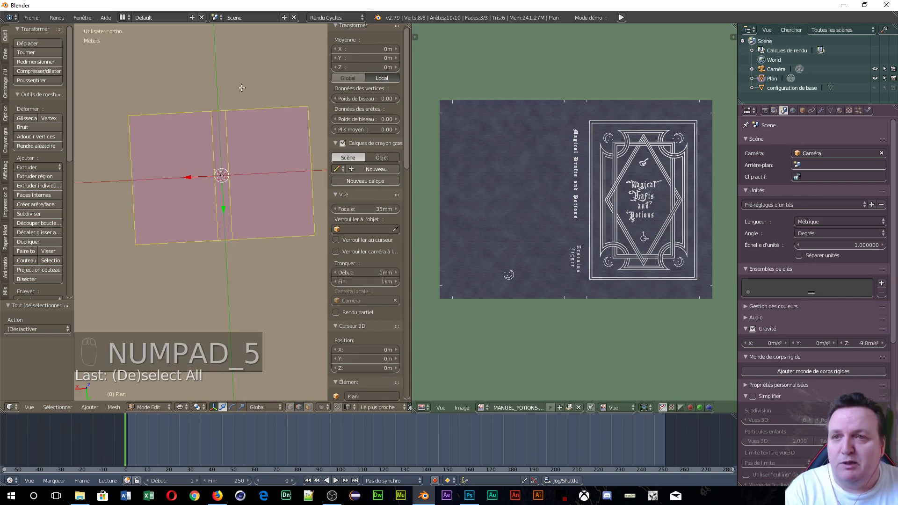
key(KP_7)
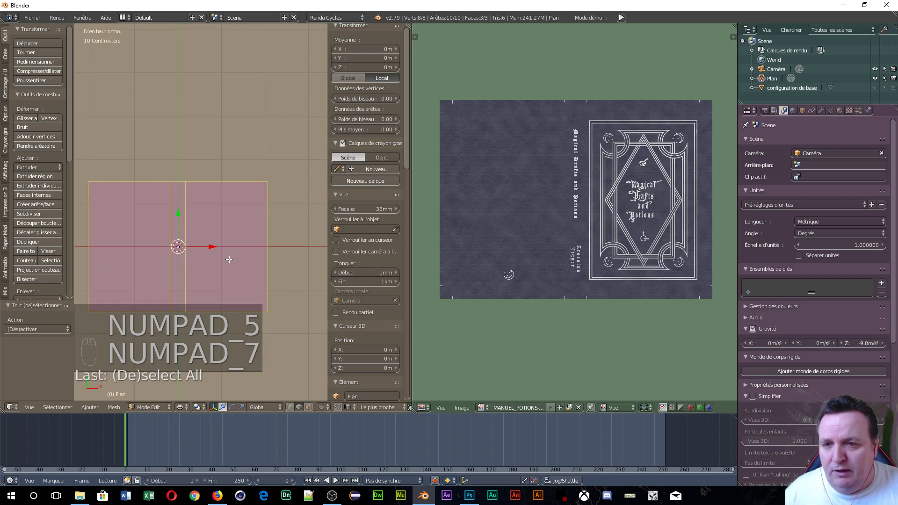
shift+middle_drag(229, 259, 257, 197)
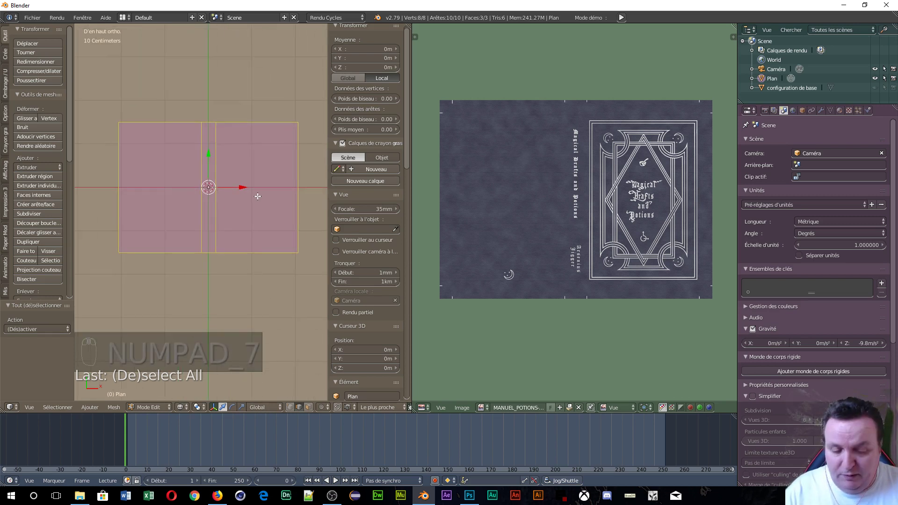
key(u)
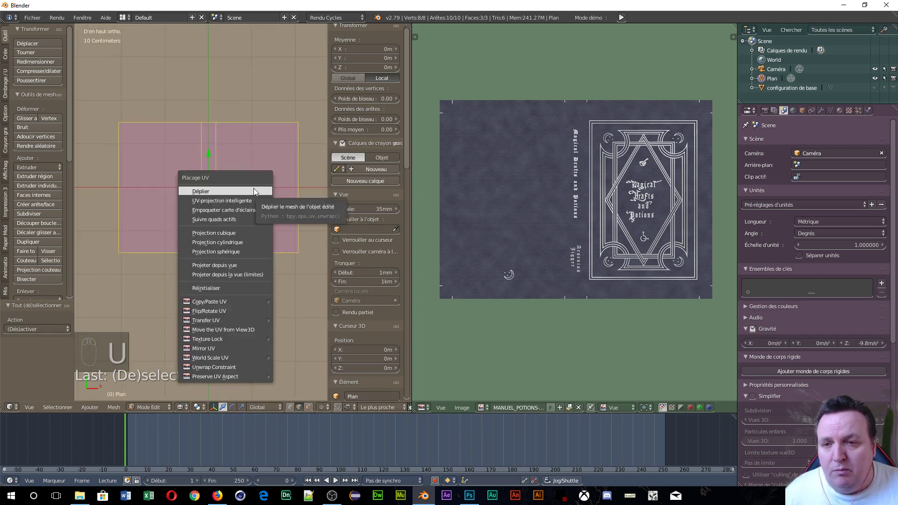
click(253, 275)
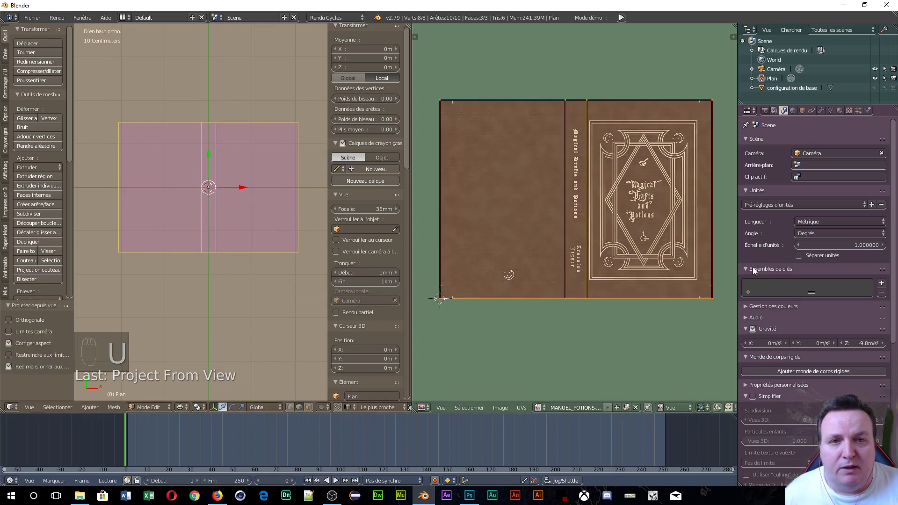
- Examine how the projected UV edges align with the cover image's spine marks, corners and outer borders
scroll(695, 263, up, 4)
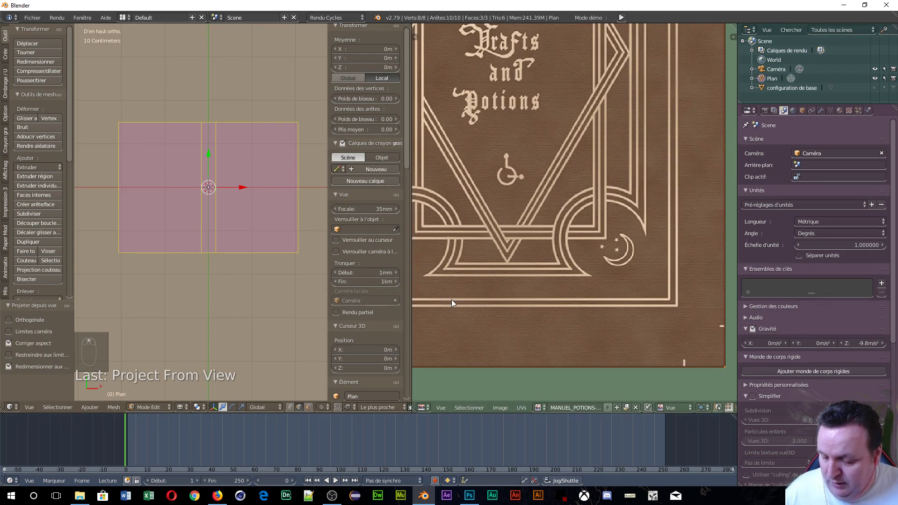
scroll(562, 262, down, 10)
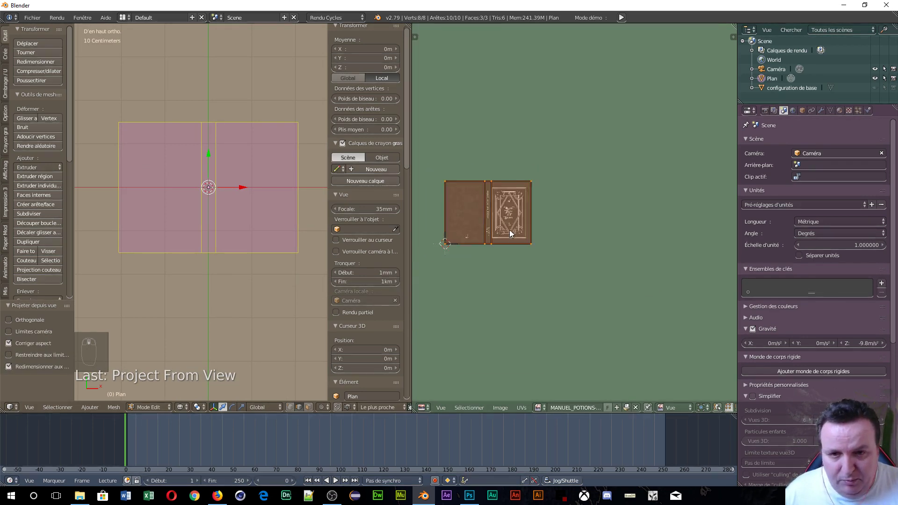
scroll(509, 229, up, 2)
scroll(489, 237, up, 7)
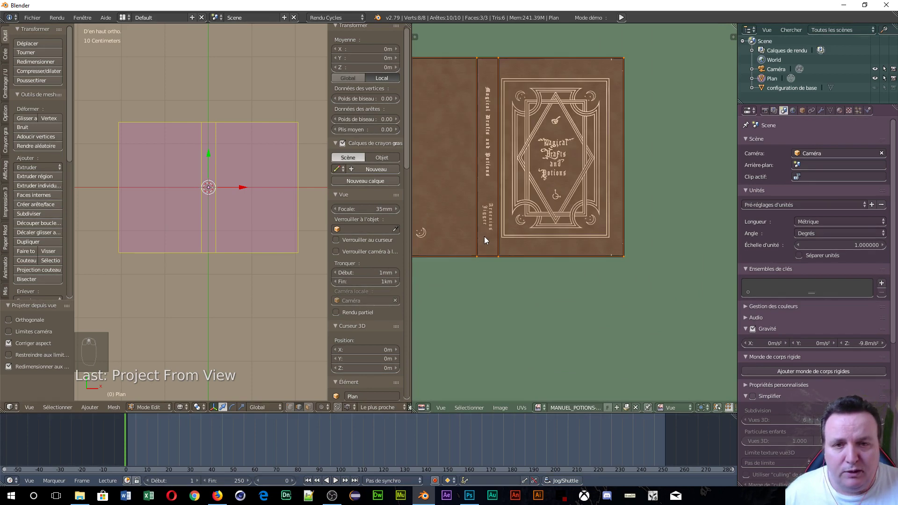
scroll(610, 262, up, 4)
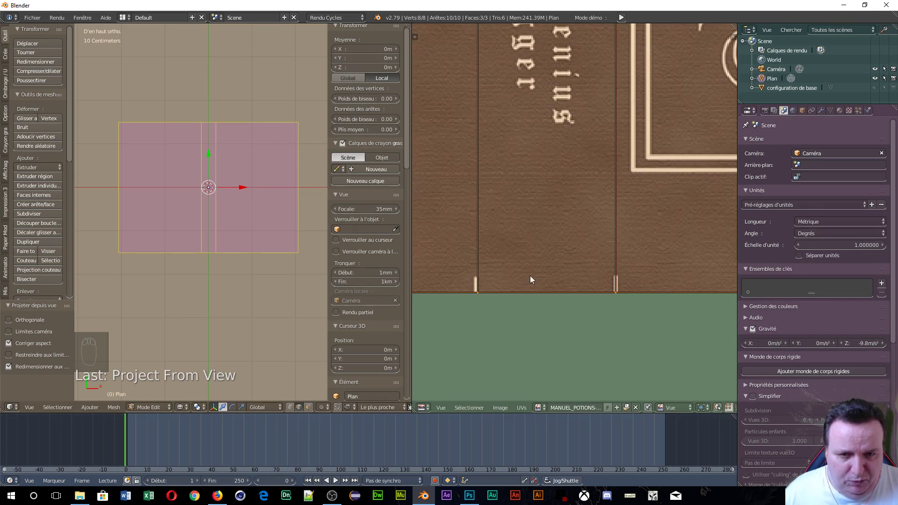
scroll(522, 256, down, 1)
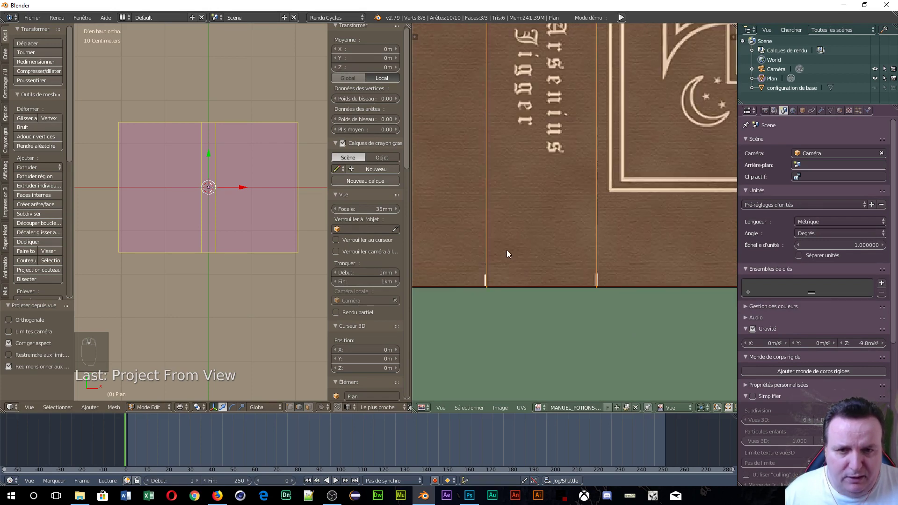
scroll(506, 248, down, 8)
scroll(489, 226, up, 2)
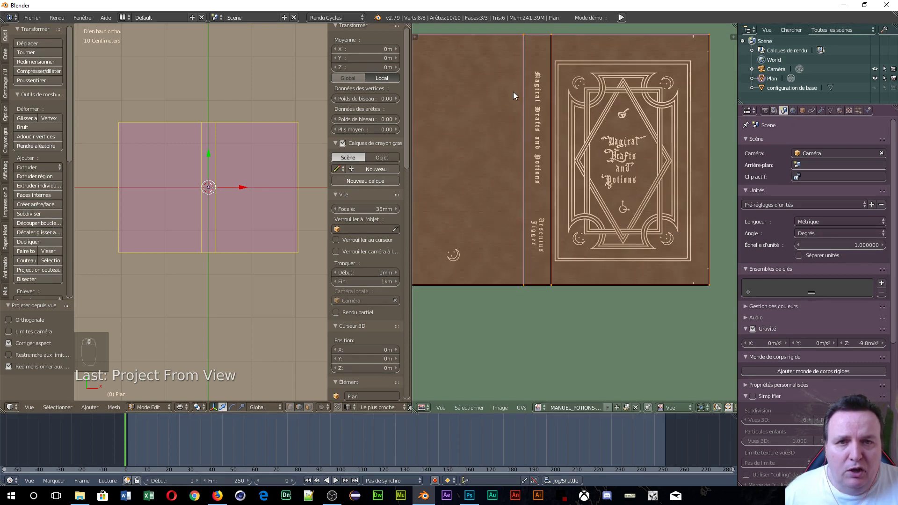
scroll(535, 124, up, 8)
scroll(532, 127, down, 8)
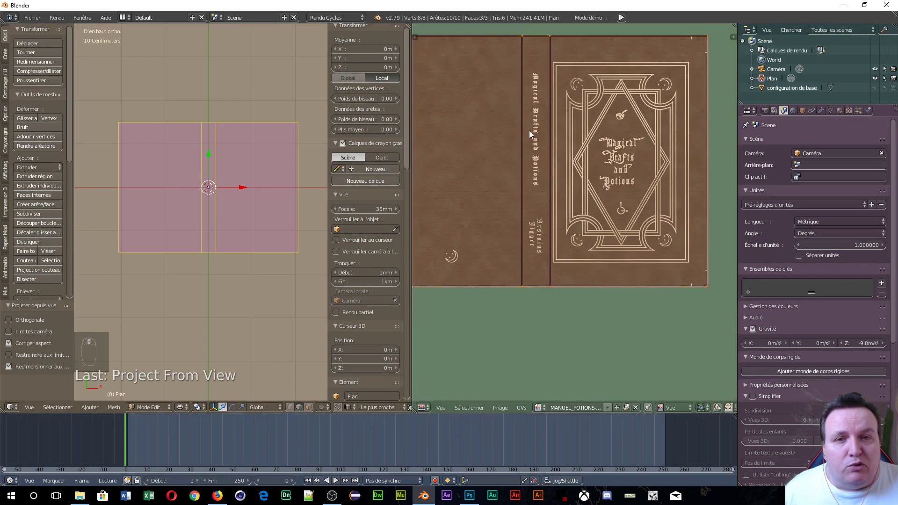
scroll(523, 184, down, 3)
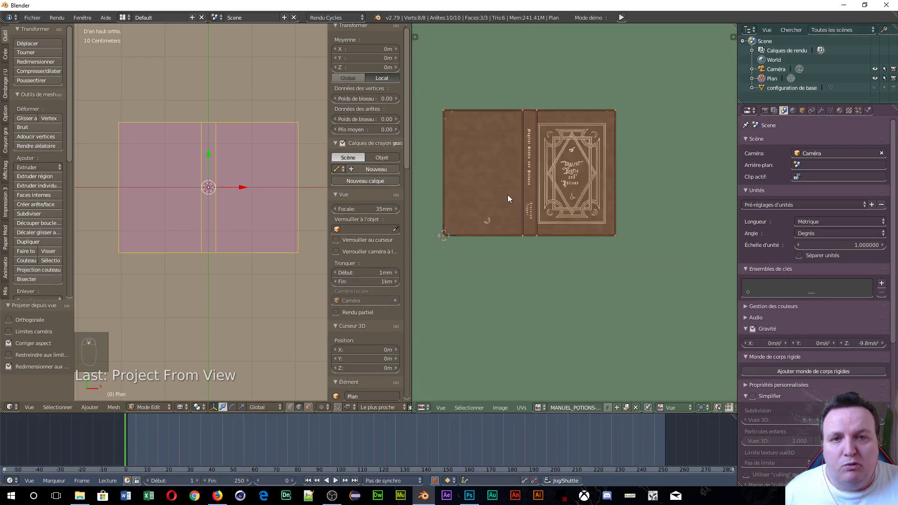
scroll(507, 195, up, 2)
scroll(470, 170, down, 1)
middle_drag(470, 170, 528, 172)
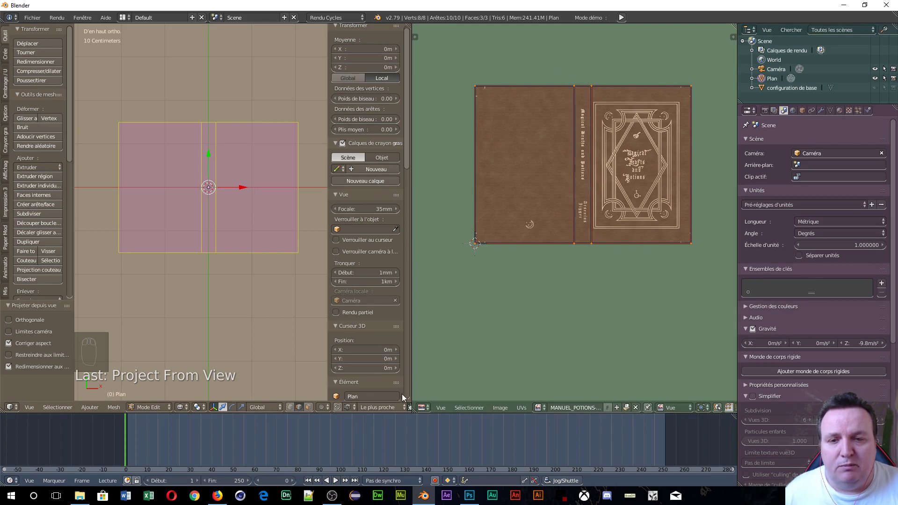
- Change the image editor to a Node Editor without its side panel, create a new material for the book and frame its nodes
click(424, 407)
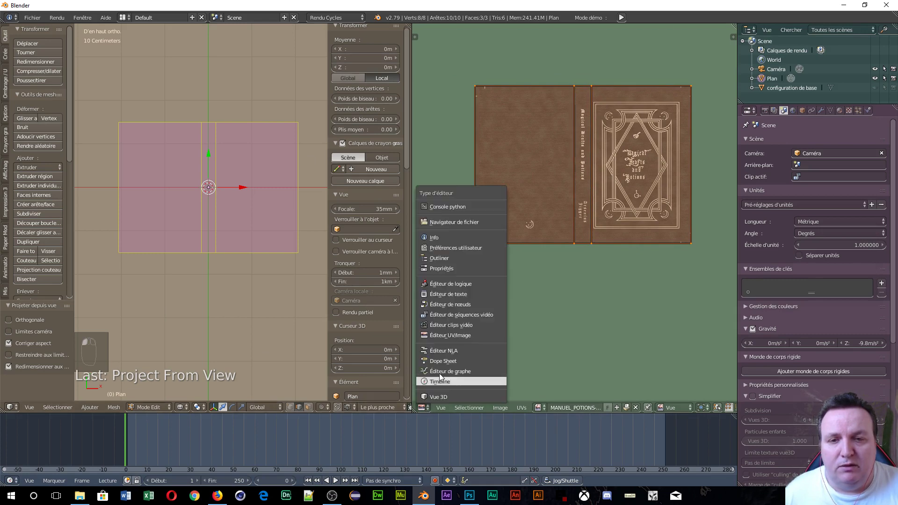
click(453, 304)
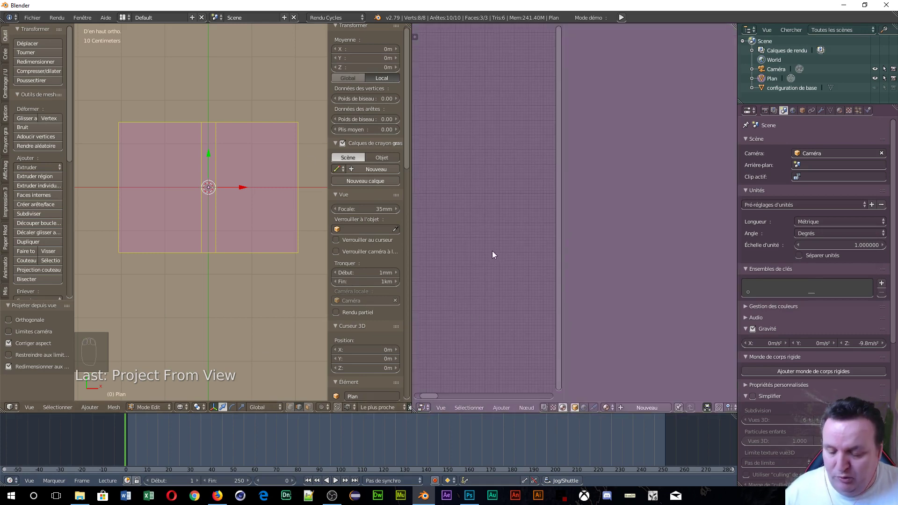
key(n)
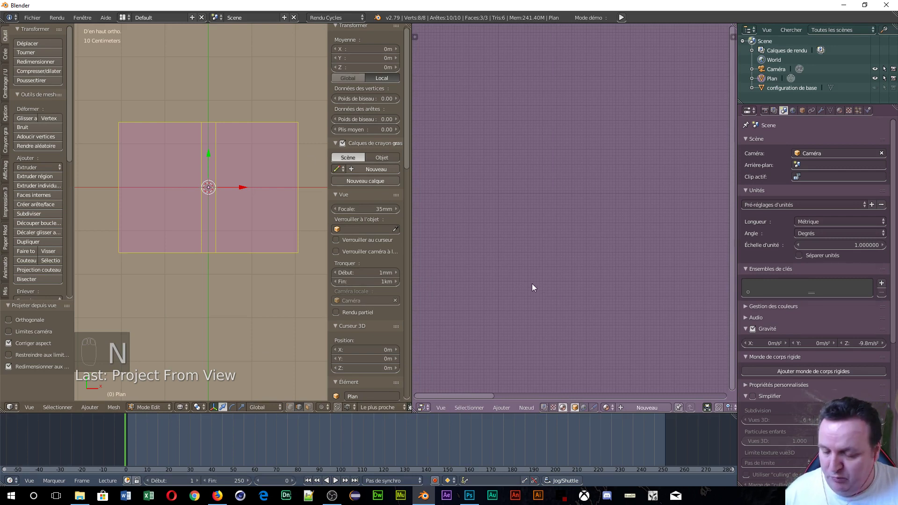
click(641, 407)
key(Home)
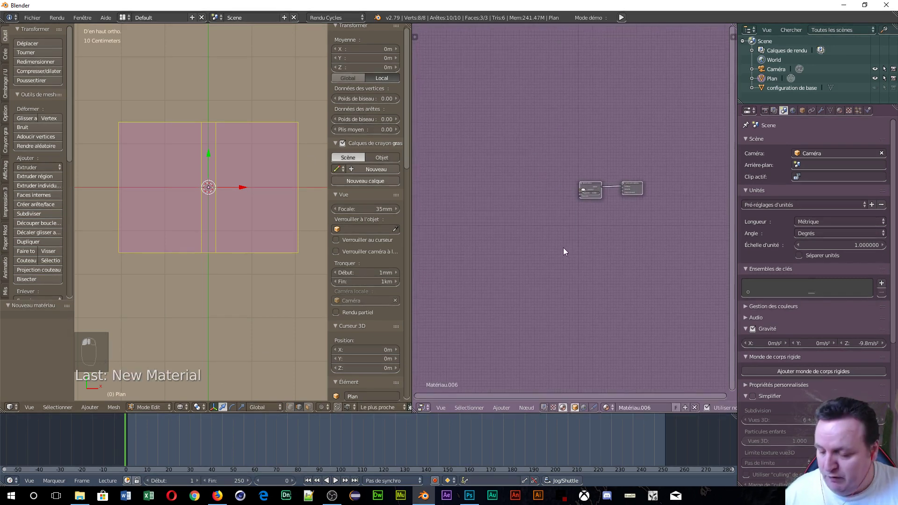
- Add an Image Texture node beside the Diffuse BSDF and link its color output to the shader's color input
key(shift+a)
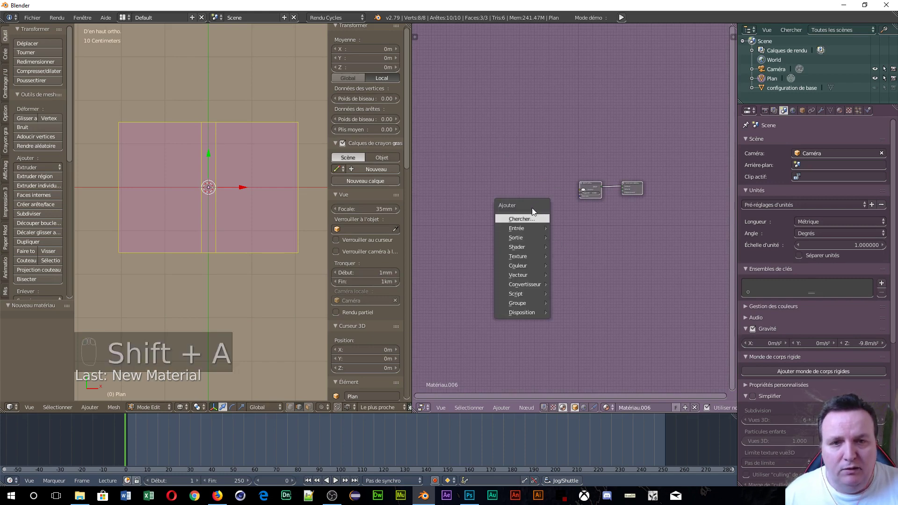
mouse_move(529, 256)
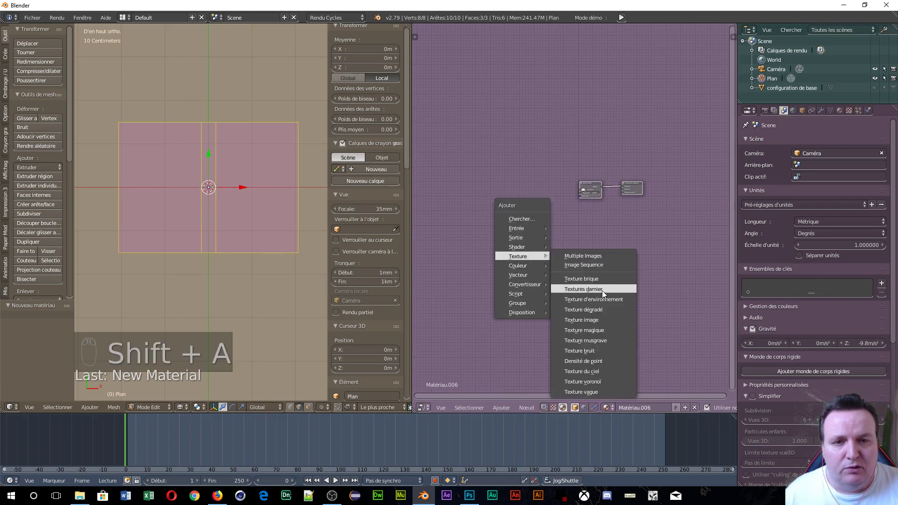
click(596, 320)
click(523, 160)
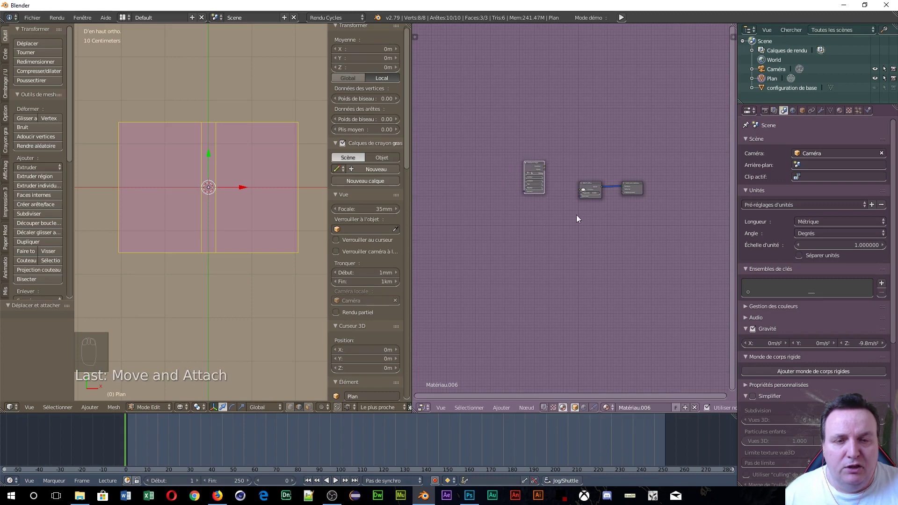
scroll(576, 215, up, 5)
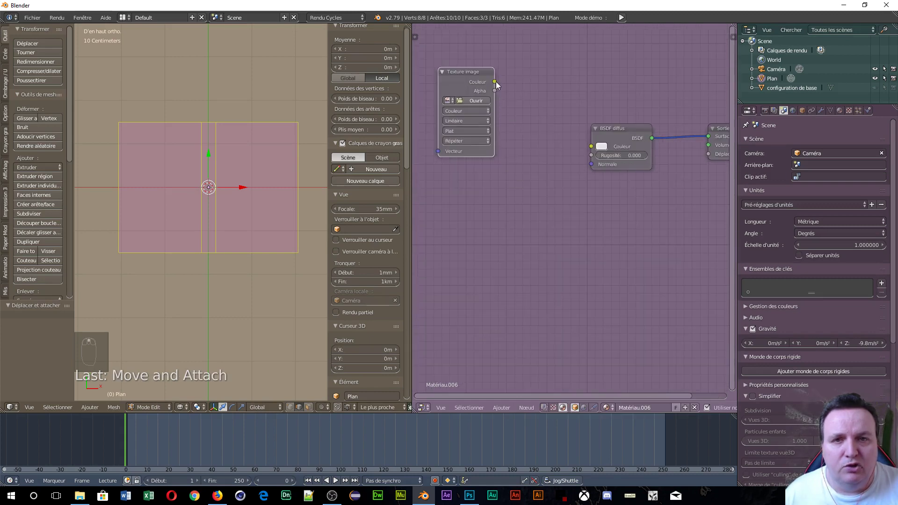
drag(494, 83, 591, 146)
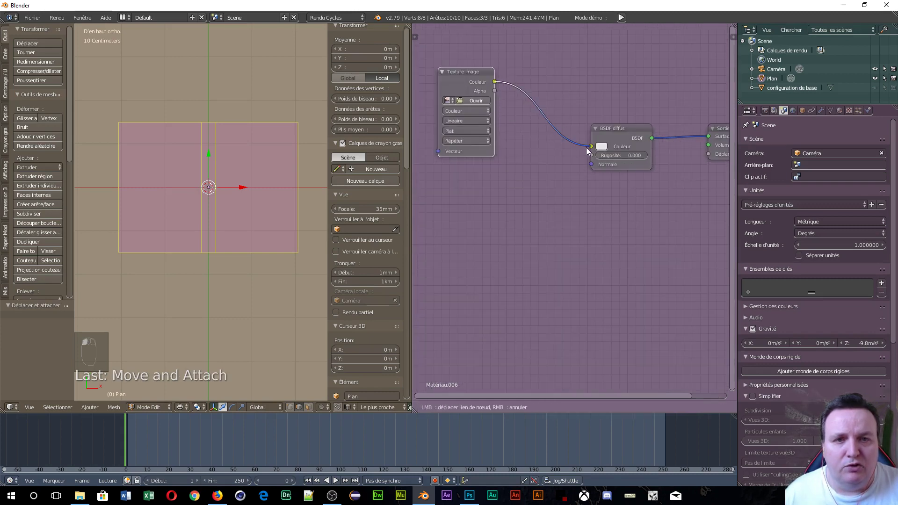
- Load MANUEL_POTIONS-1.jpg from the Magical folder into the Image Texture node, browsing the files as thumbnails
click(449, 100)
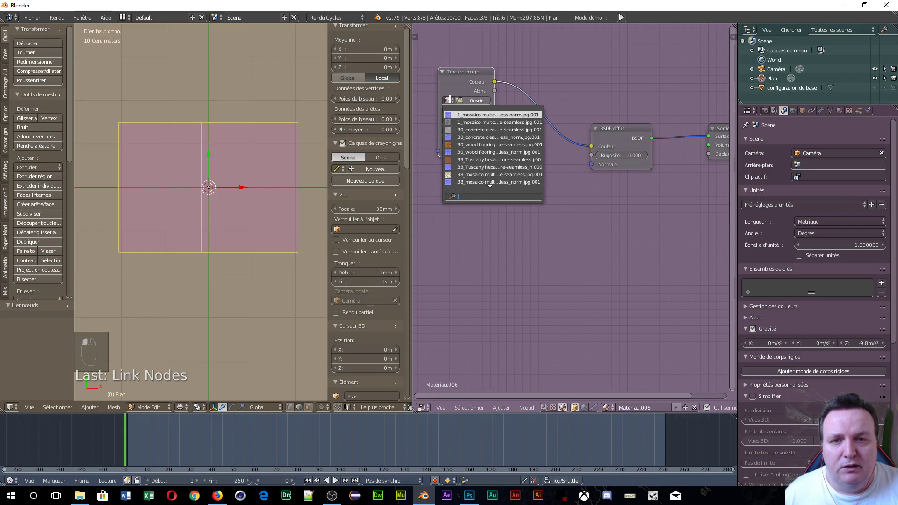
click(473, 100)
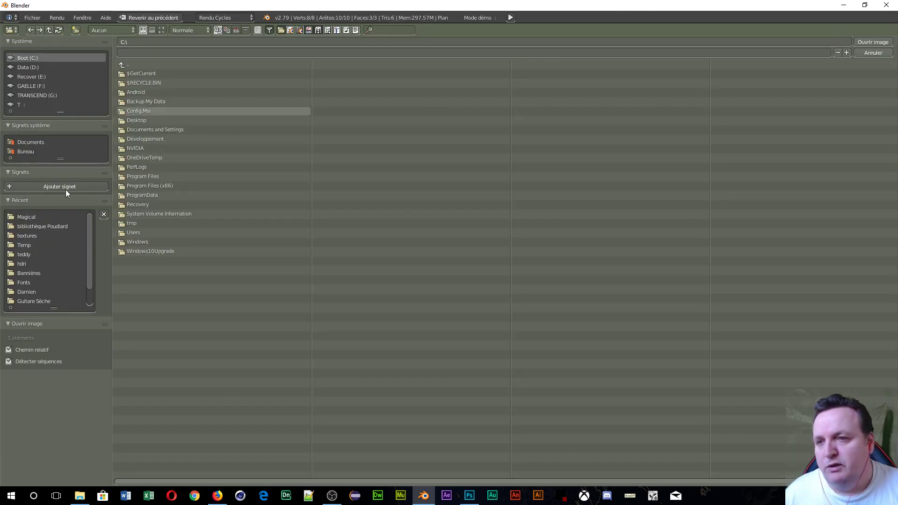
click(28, 216)
click(161, 30)
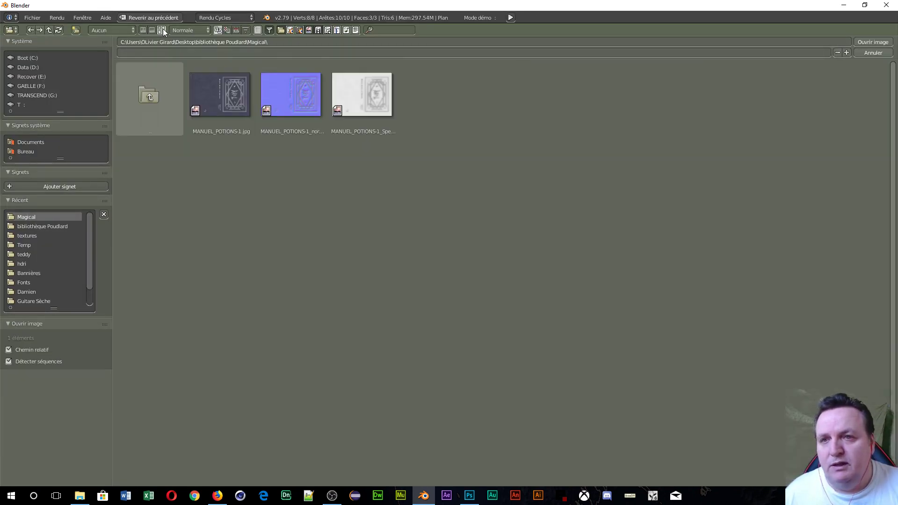
click(223, 89)
click(882, 43)
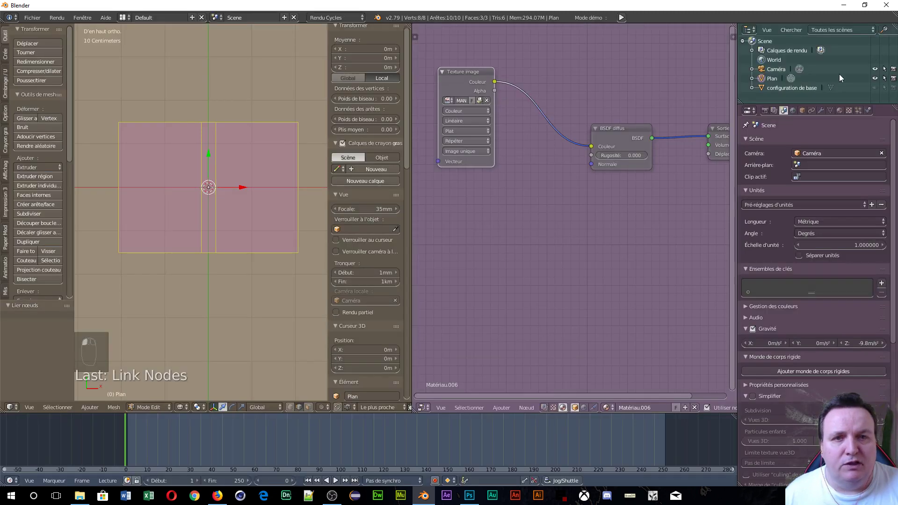
- Switch the 3D view to textured shading and inspect the cover image on the book mesh from an angle
scroll(260, 228, down, 2)
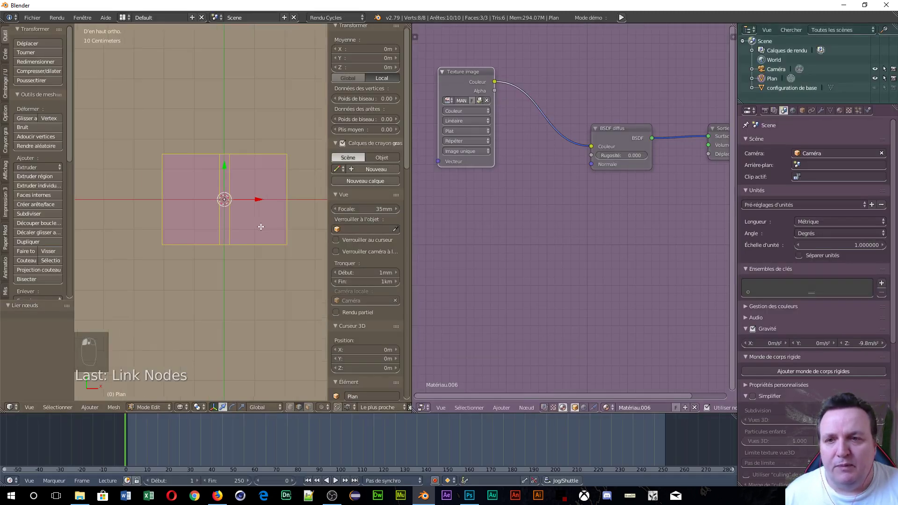
click(182, 408)
click(196, 365)
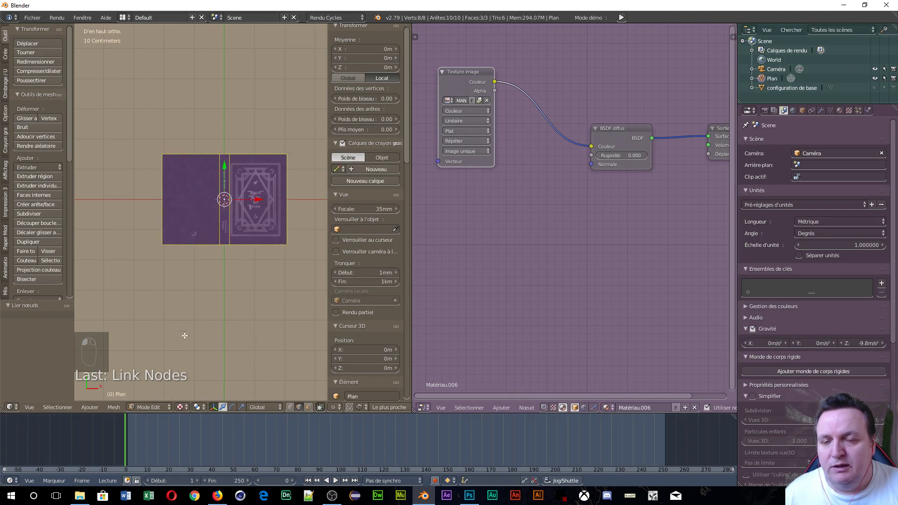
middle_drag(184, 335, 206, 275)
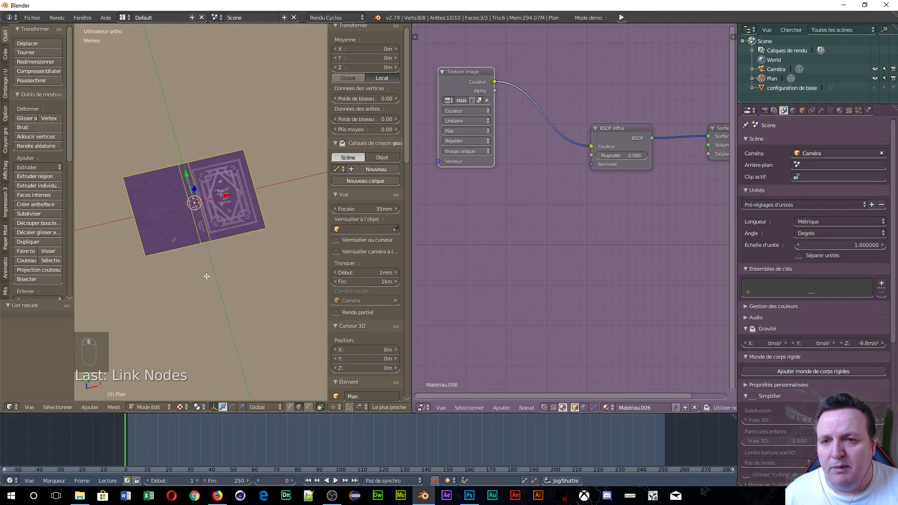
scroll(216, 259, up, 5)
scroll(231, 211, down, 3)
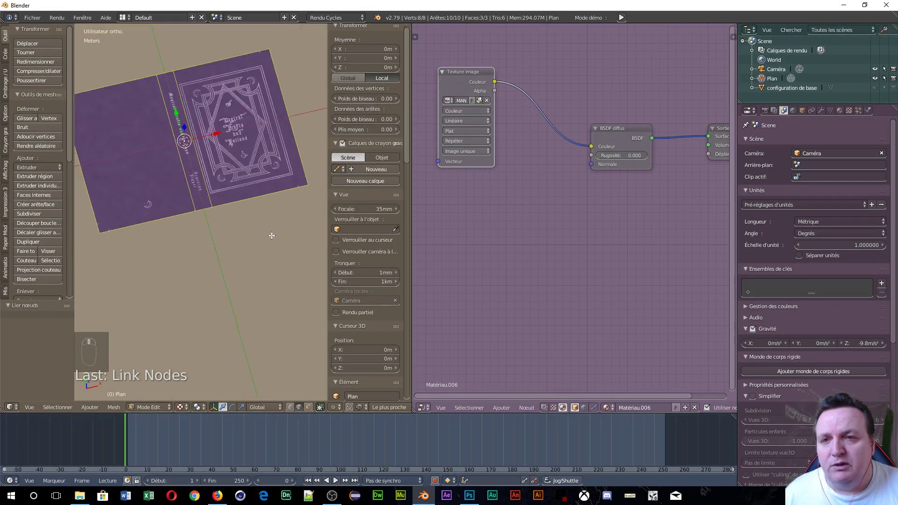
middle_drag(272, 235, 214, 231)
middle_drag(142, 223, 214, 79)
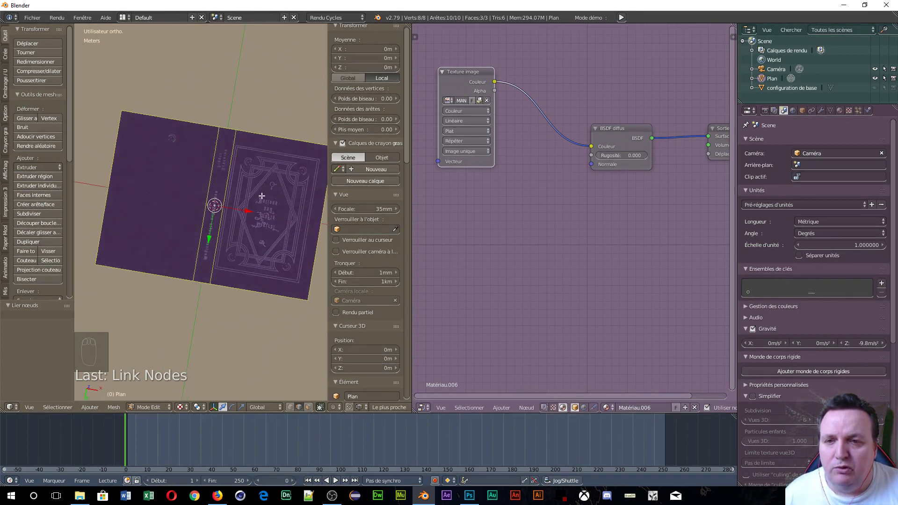
scroll(262, 195, up, 4)
scroll(174, 213, down, 3)
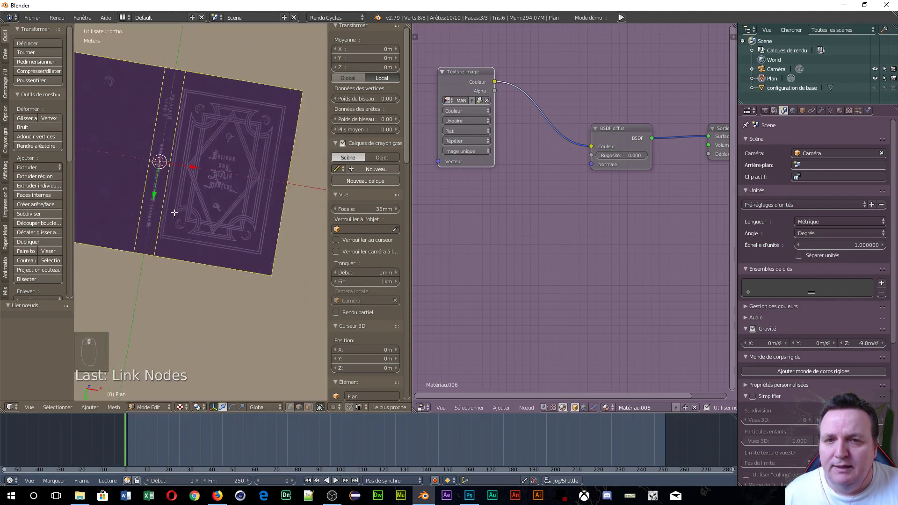
middle_drag(175, 213, 228, 198)
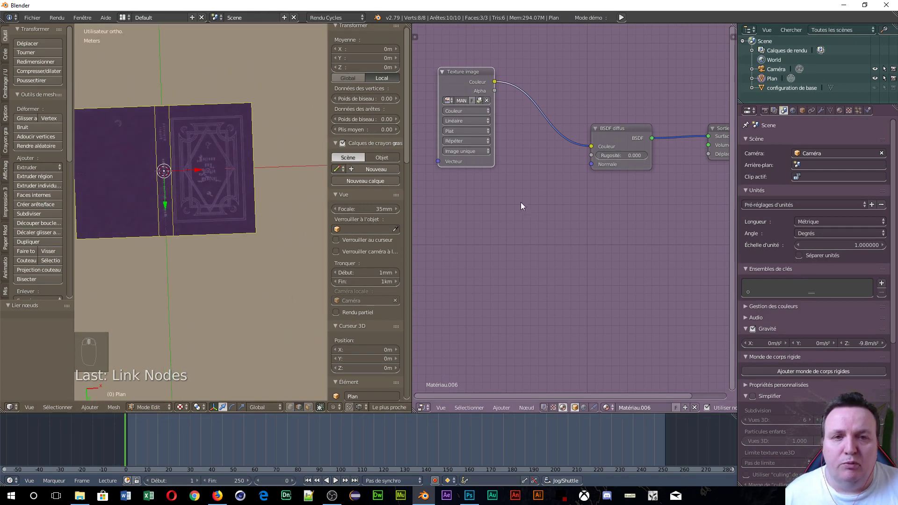
- Attach Texture Coordinate and Mapping nodes to the Image Texture node and try altered position and scale values
middle_drag(522, 207, 678, 223)
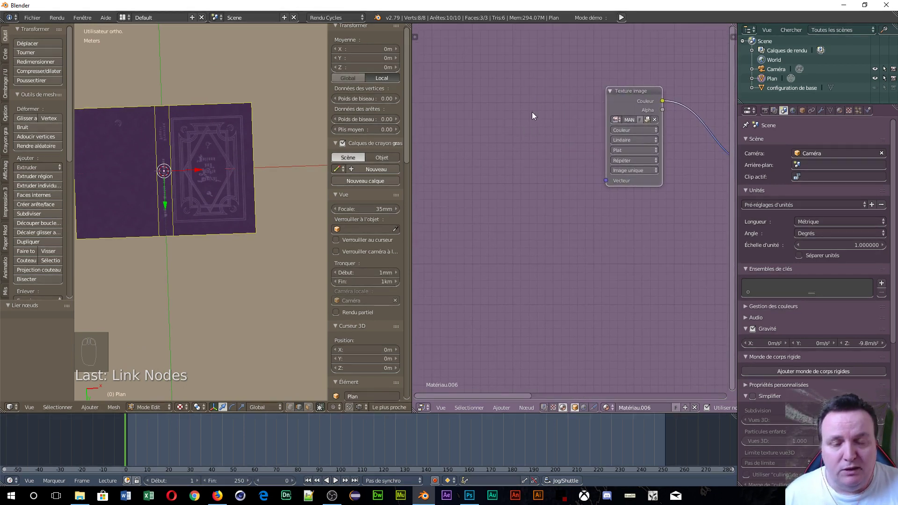
click(627, 94)
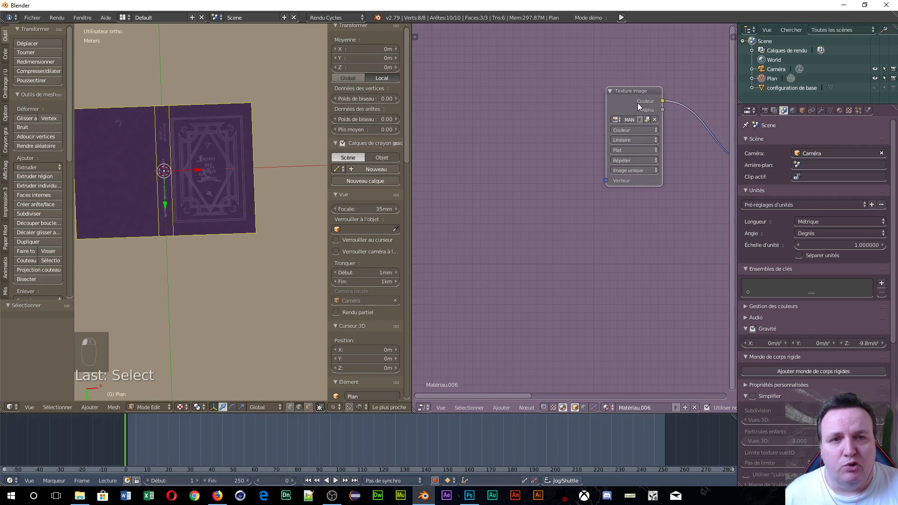
key(ctrl+t)
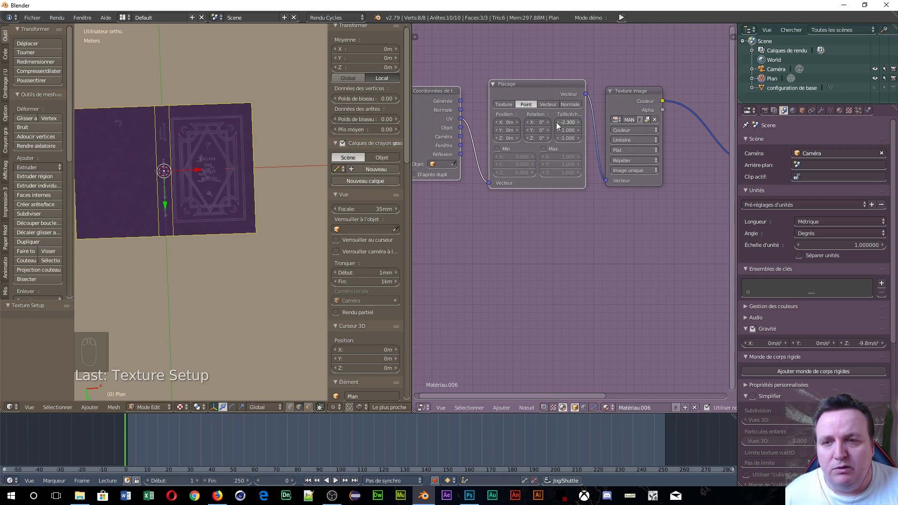
middle_drag(525, 239, 574, 260)
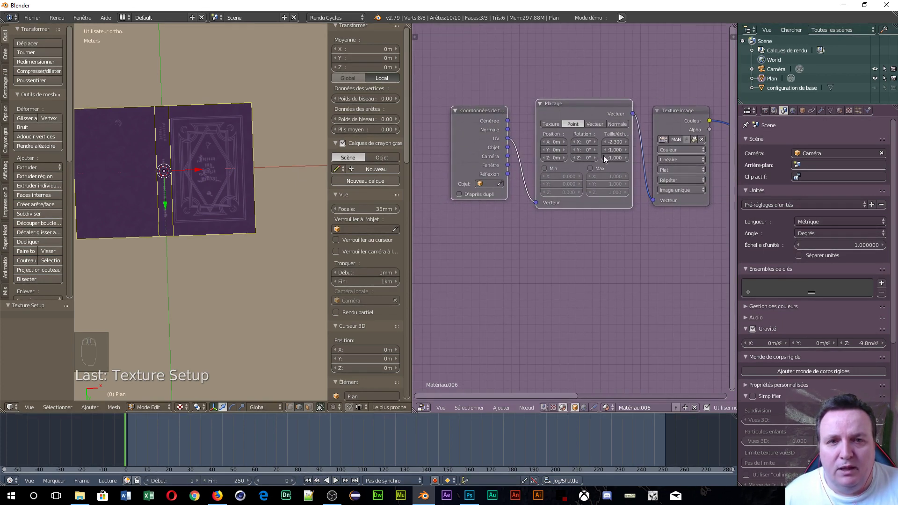
click(544, 158)
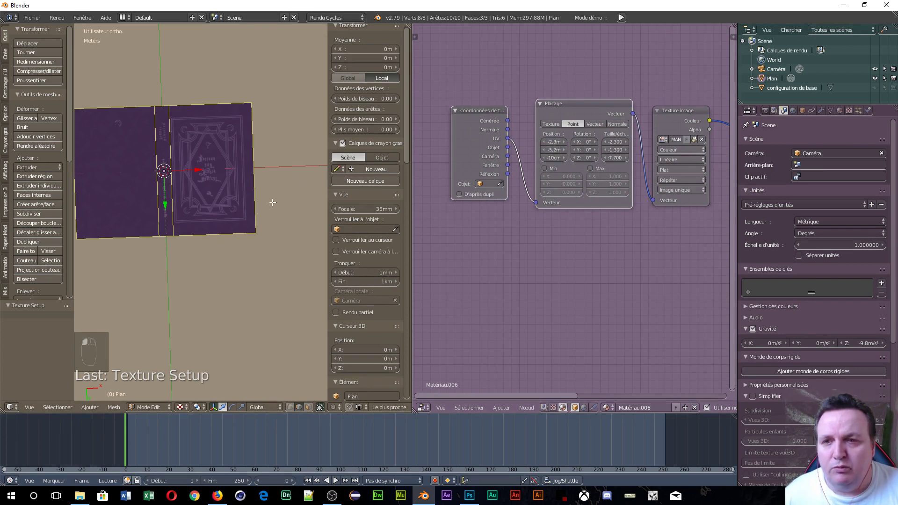
- Switch the 3D view to Material shading and check how the mapping changes the texture on the book mesh
middle_drag(271, 199, 237, 239)
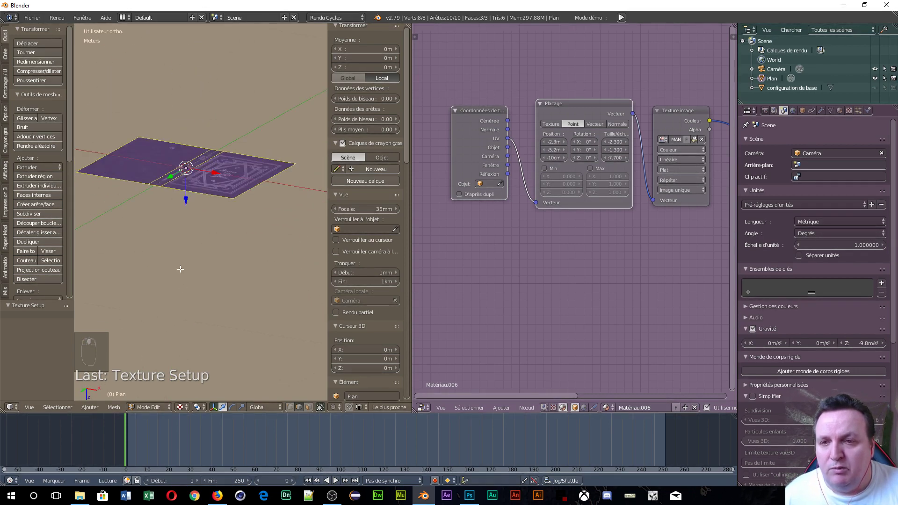
scroll(180, 269, up, 4)
click(184, 408)
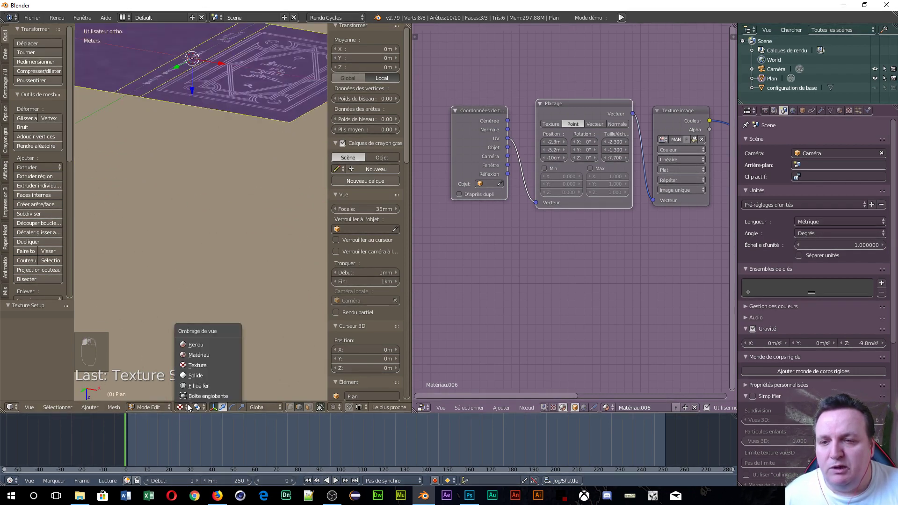
click(198, 355)
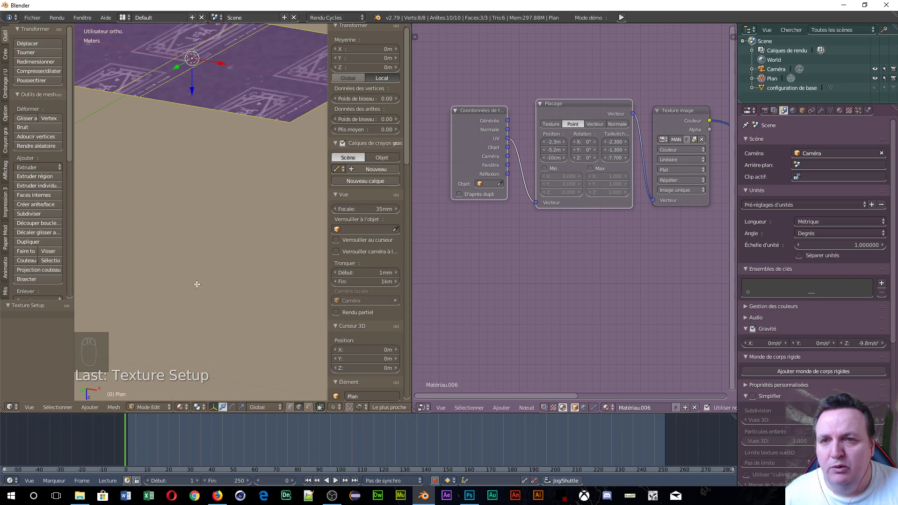
middle_drag(205, 156, 219, 177)
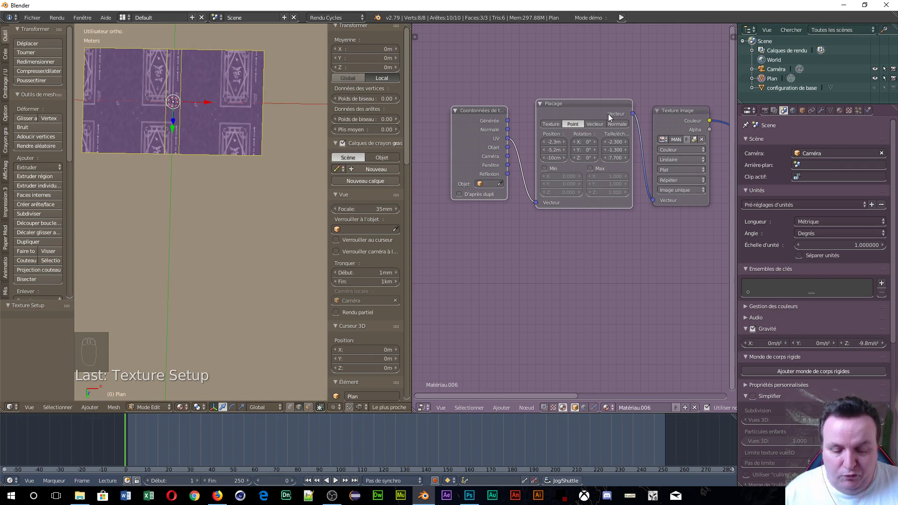
- Delete the altered Mapping and Texture Coordinate nodes and attach a fresh pair to the Image Texture node
key(Delete)
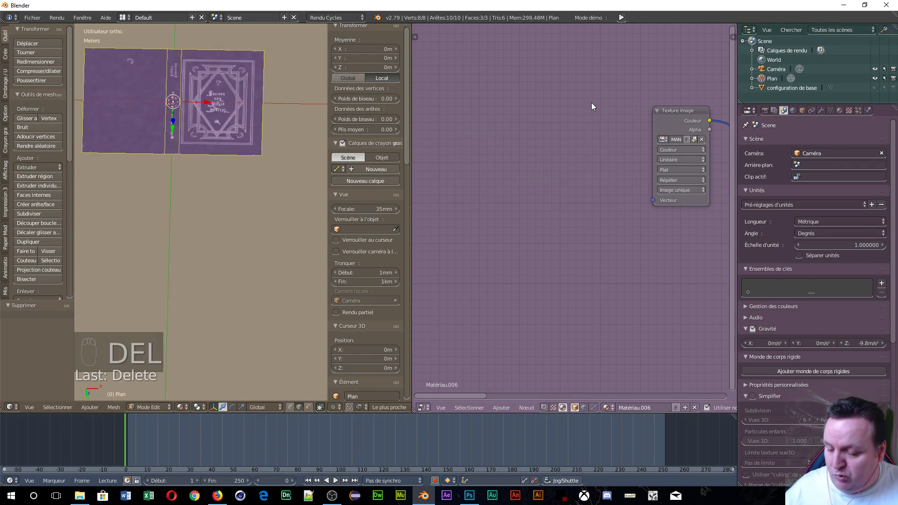
key(ctrl+t)
right_click(652, 127)
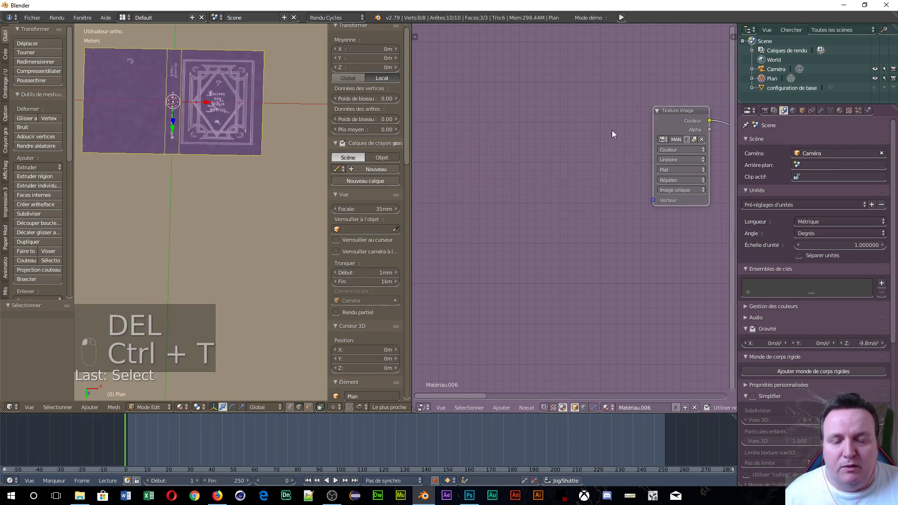
key(ctrl+t)
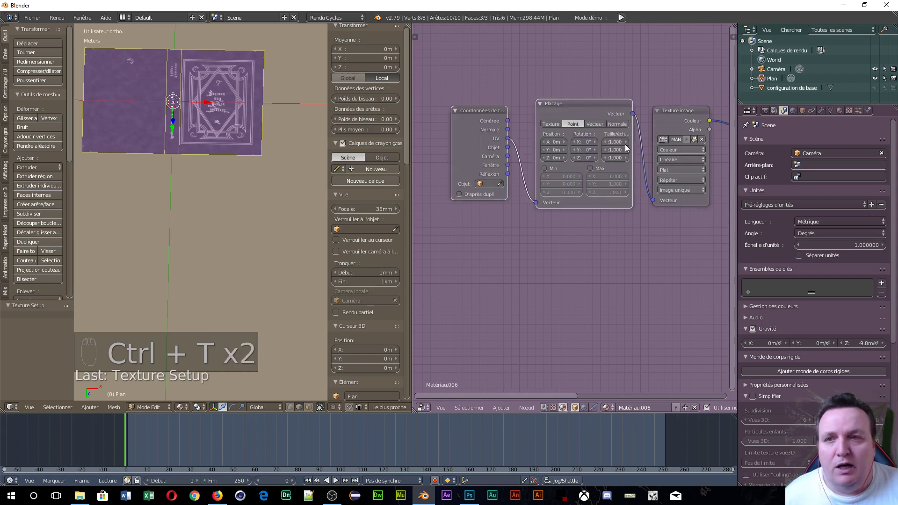
- Set the Mapping node's X scale to -1 to mirror the cover texture
scroll(608, 150, up, 2)
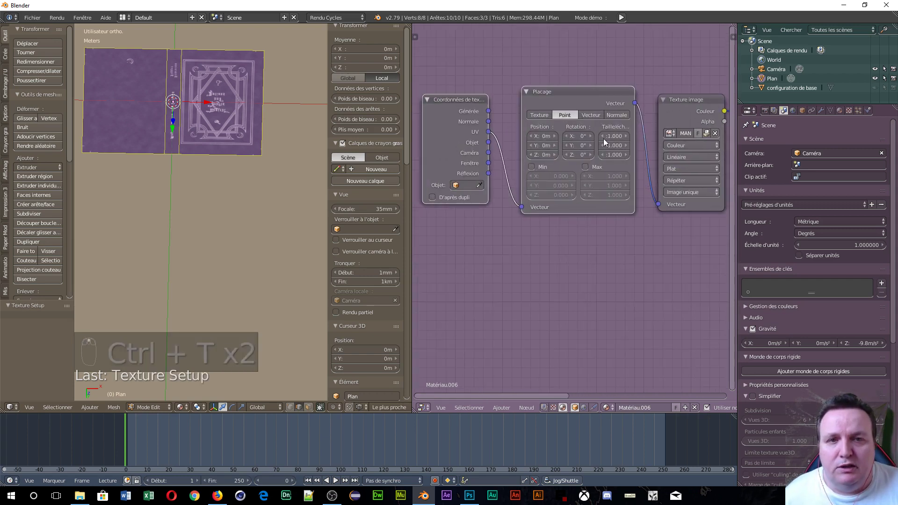
drag(605, 138, 580, 138)
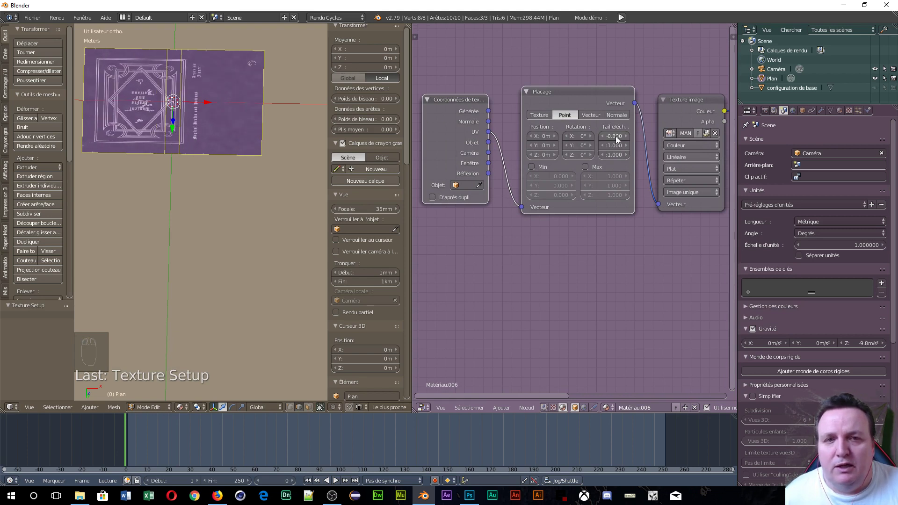
click(615, 136)
text(-1)
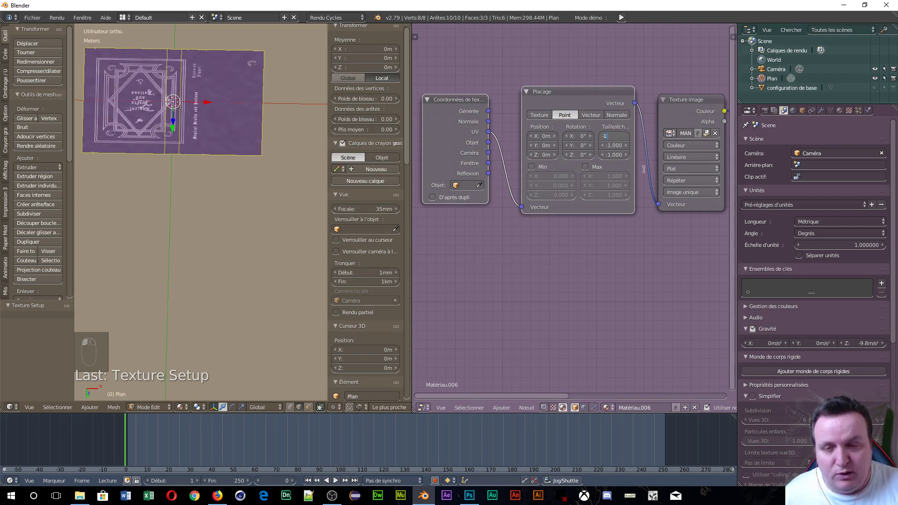
key(Return)
- Examine the orientation of the mirrored title, spine text and back cover on the book mesh from several angles
scroll(220, 161, up, 3)
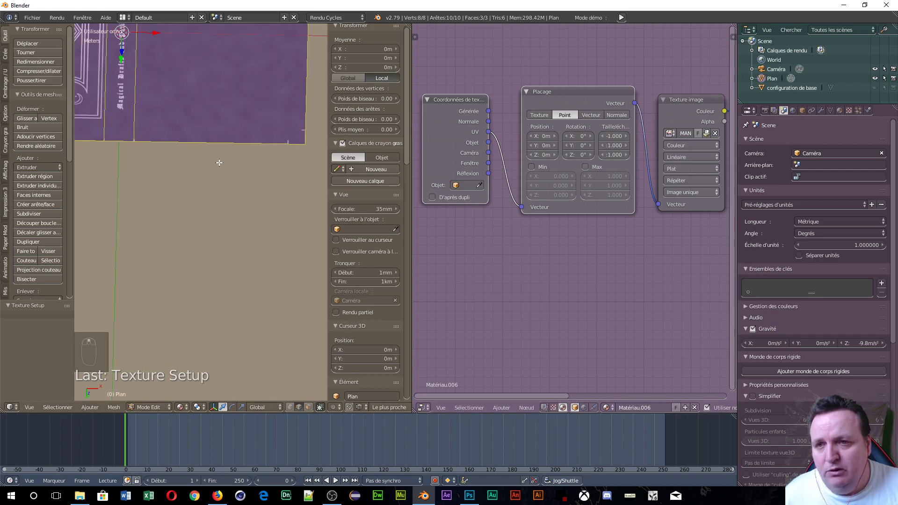
middle_drag(142, 90, 227, 165)
scroll(138, 217, up, 5)
middle_drag(268, 355, 174, 297)
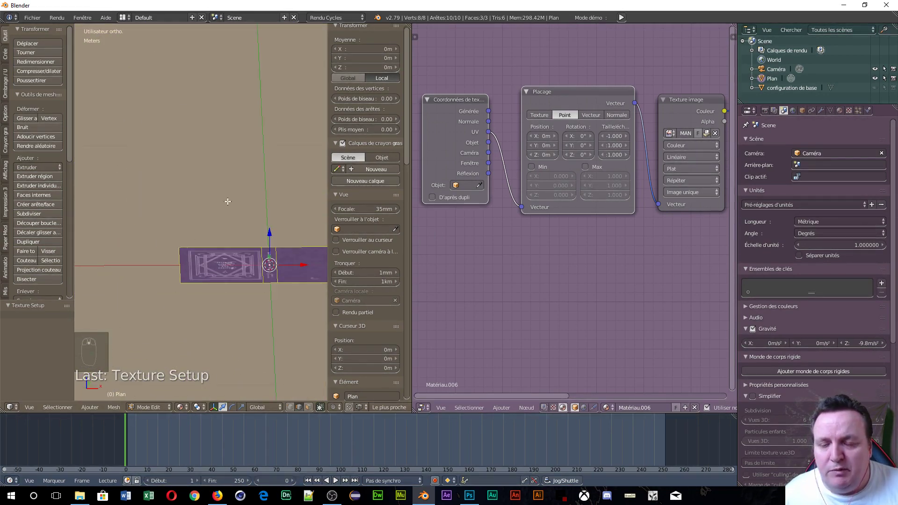
middle_drag(282, 312, 182, 233)
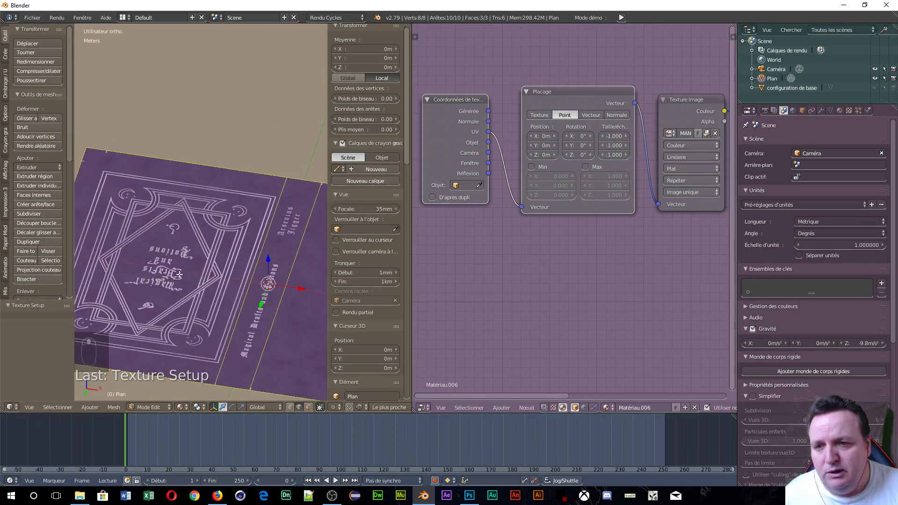
middle_drag(179, 275, 190, 258)
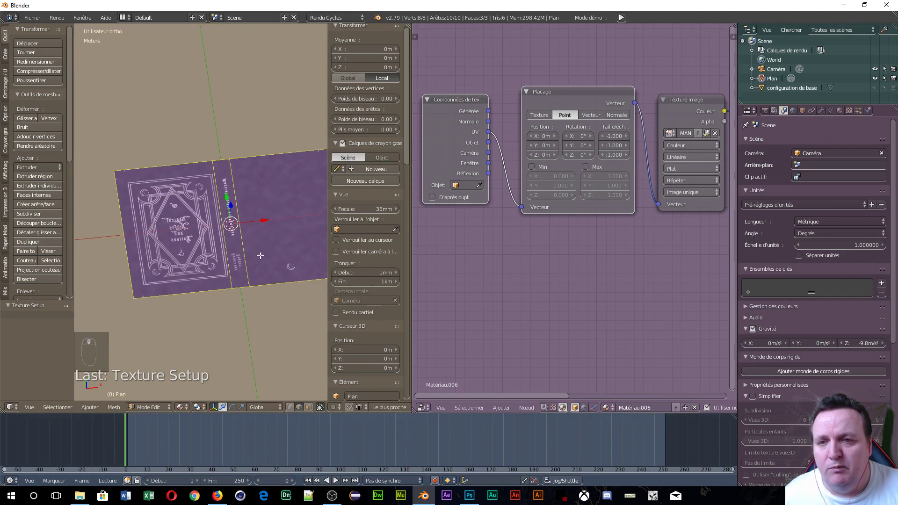
middle_drag(267, 287, 244, 277)
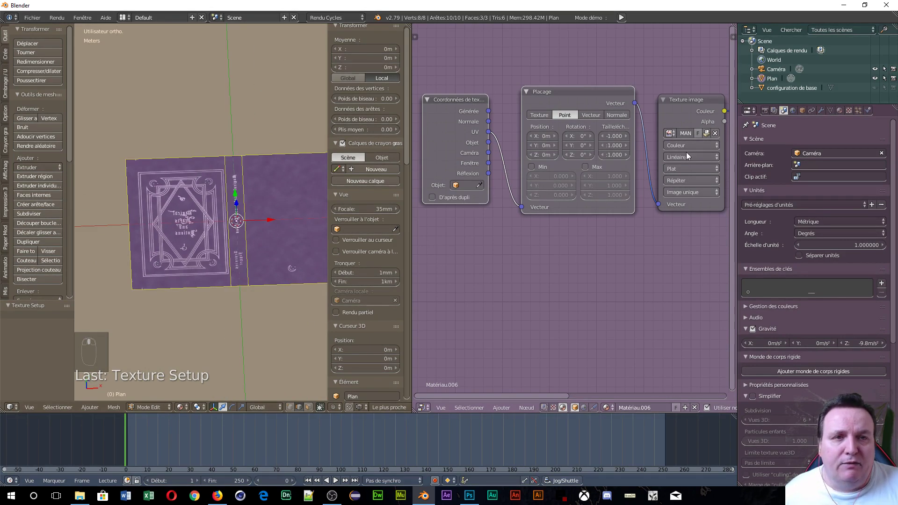
scroll(254, 250, up, 3)
scroll(254, 251, down, 2)
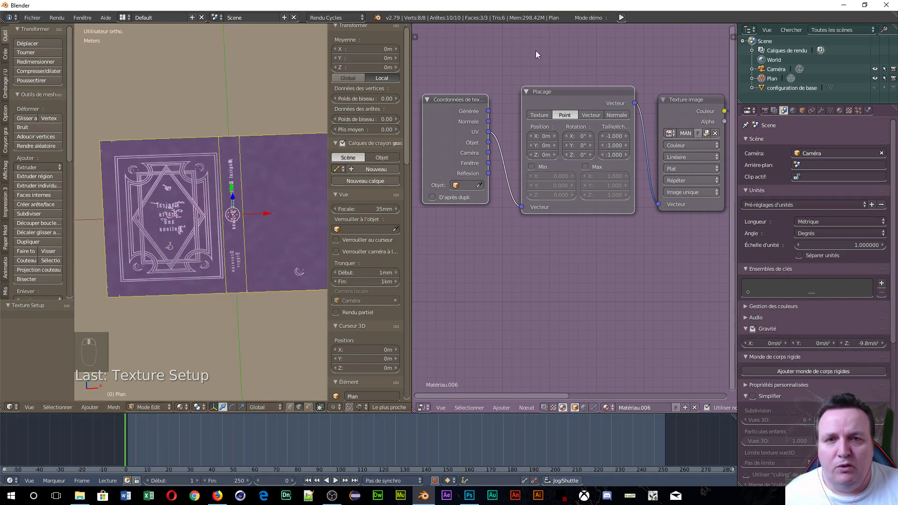
- Expand the 3D view over the node editor, frame the whole cover and show the object's modifier settings
drag(410, 24, 493, 45)
scroll(471, 303, up, 1)
middle_drag(471, 303, 480, 258)
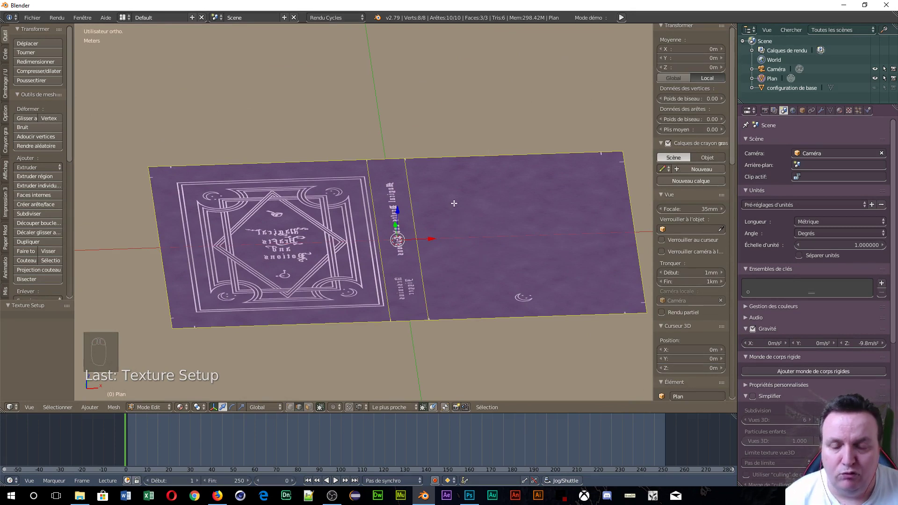
click(820, 111)
click(794, 142)
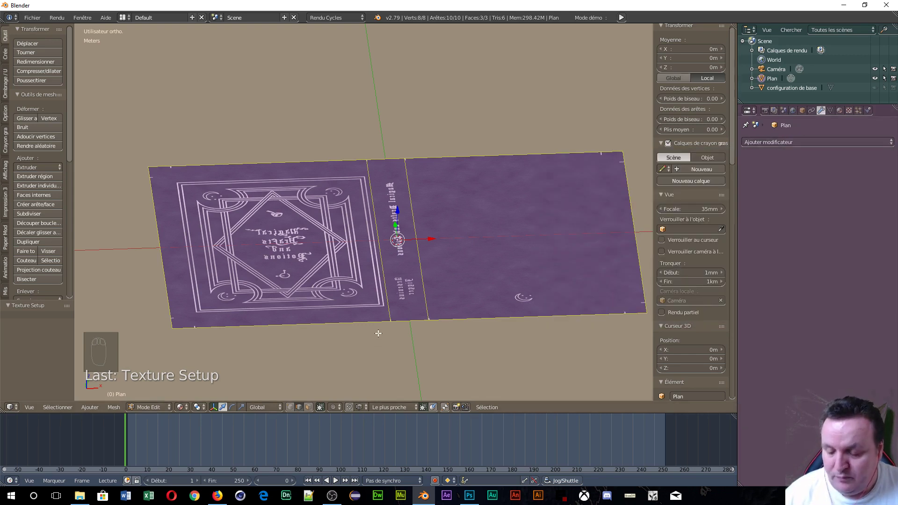
- Add two evenly spaced loop cuts across both covers and the spine, and scale them along Y by about 2.874
key(ctrl+r)
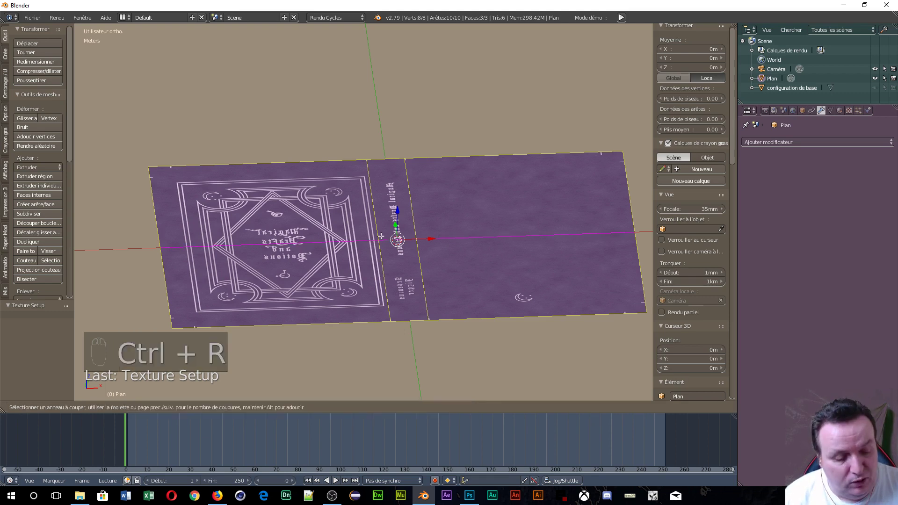
scroll(381, 236, up, 1)
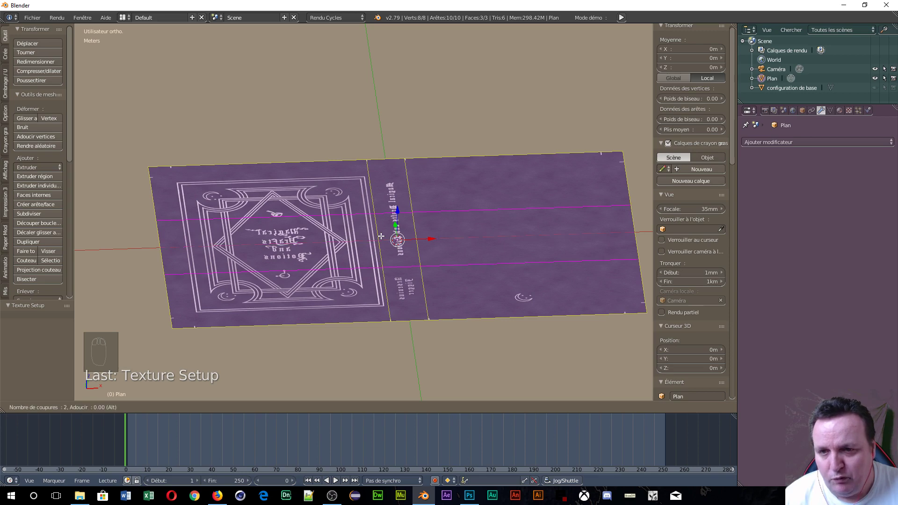
click(381, 237)
right_click(381, 237)
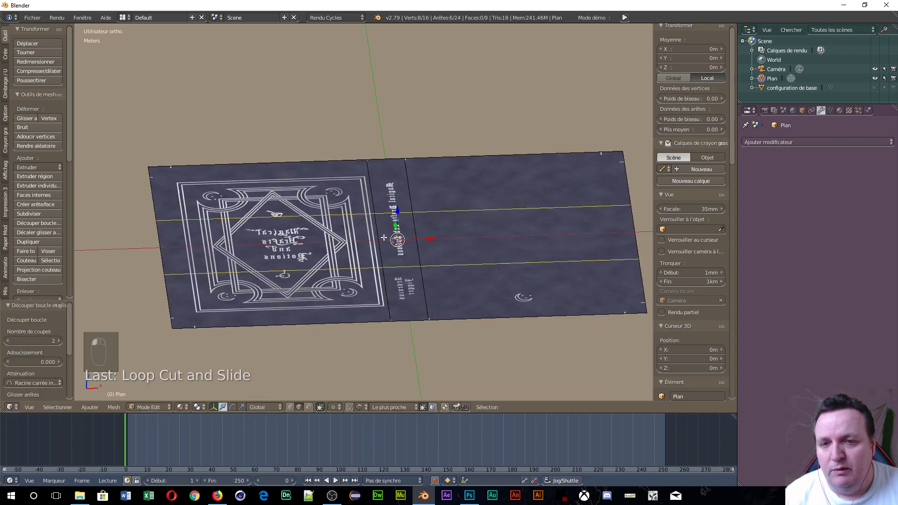
key(s)
key(y)
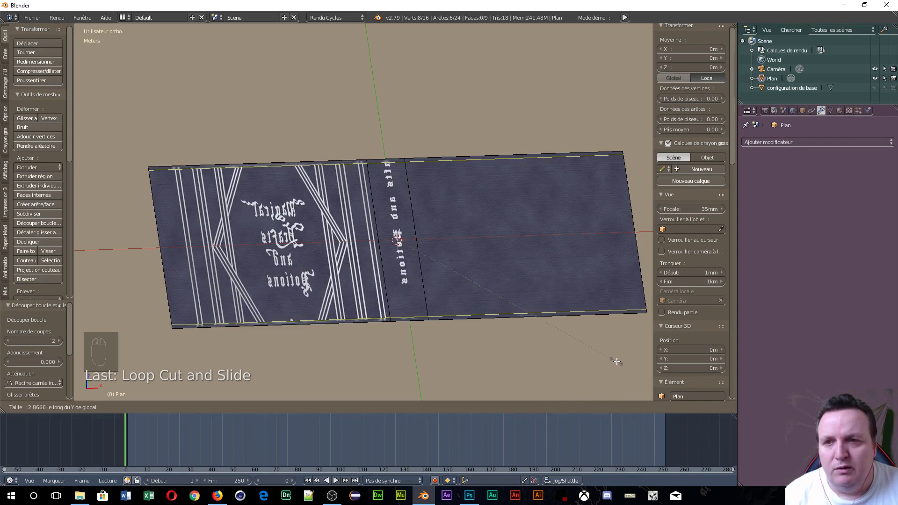
click(613, 360)
- In top view, add one loop cut along Y in the cover bearing the title and slide it to about X -19.95 cm
key(KP_7)
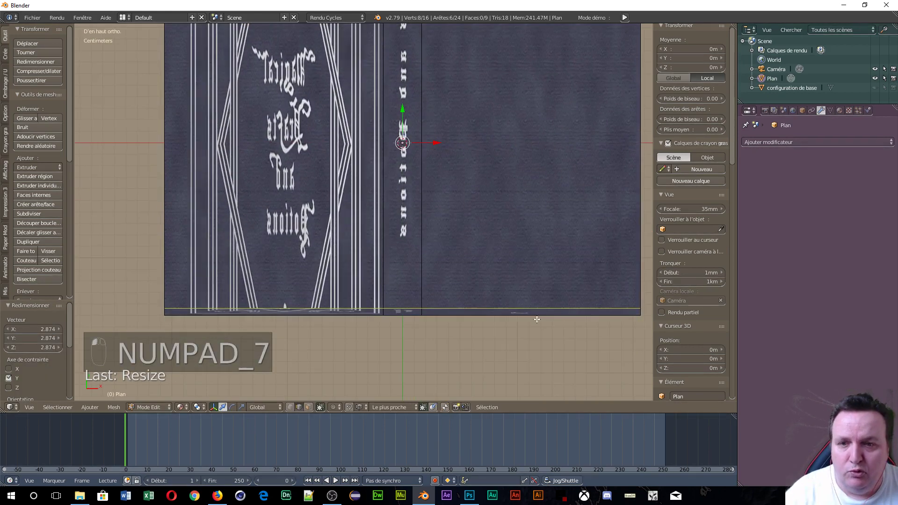
scroll(170, 244, down, 2)
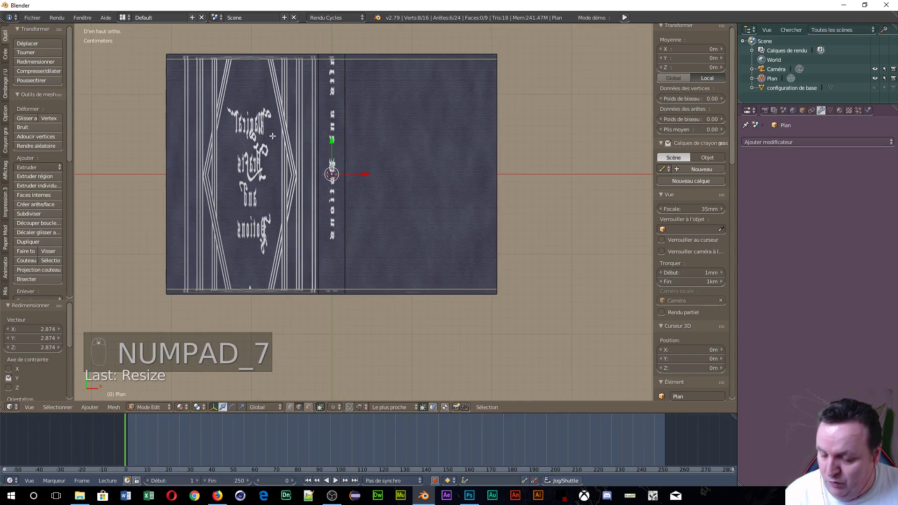
key(ctrl+r)
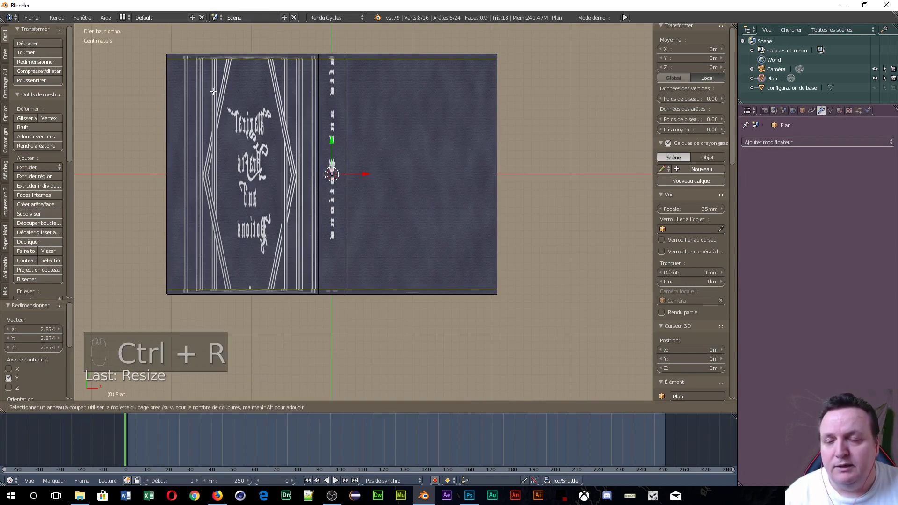
click(227, 60)
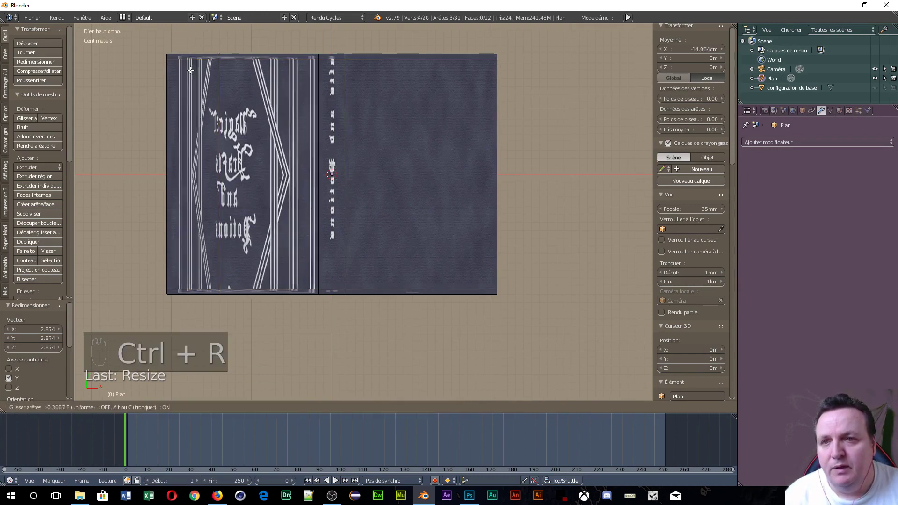
click(158, 81)
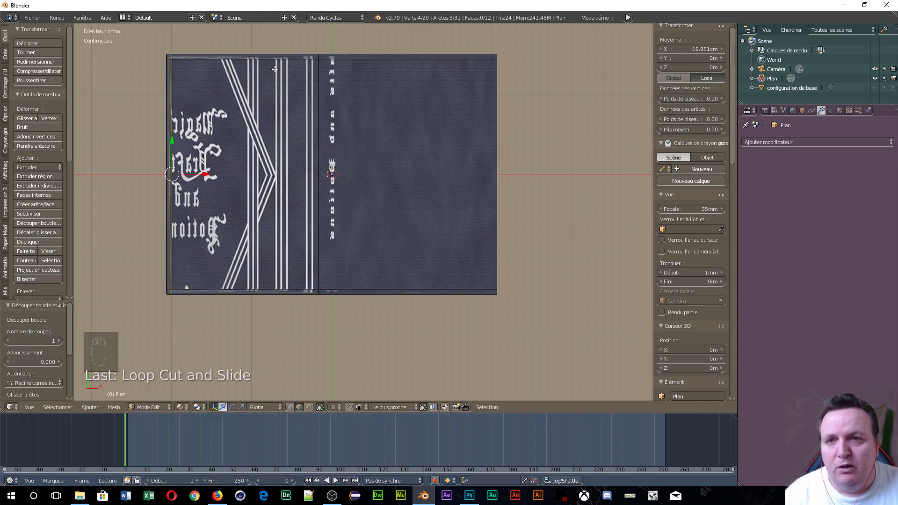
key(ctrl+r)
click(245, 58)
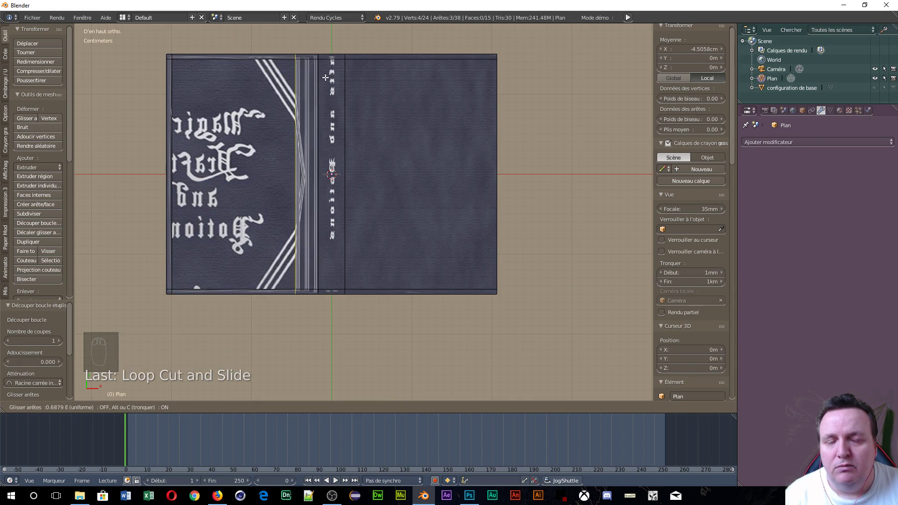
right_click(325, 78)
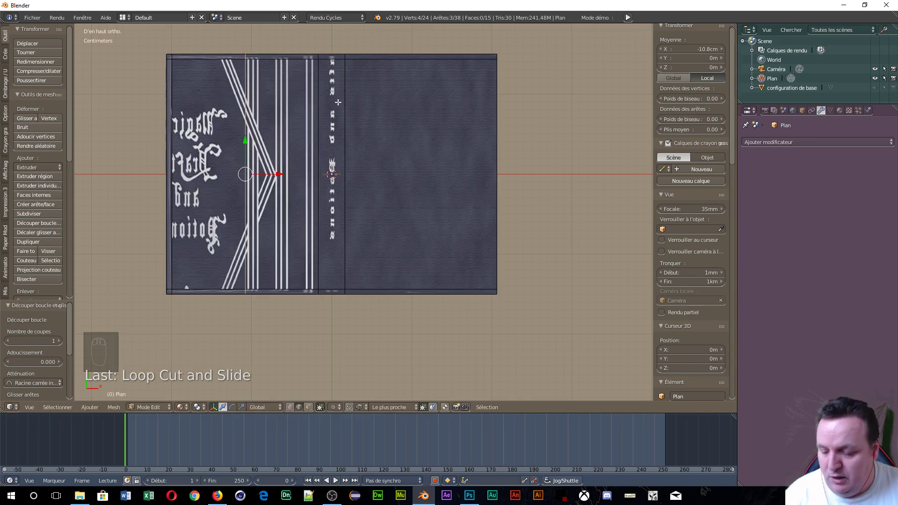
key(ctrl+z)
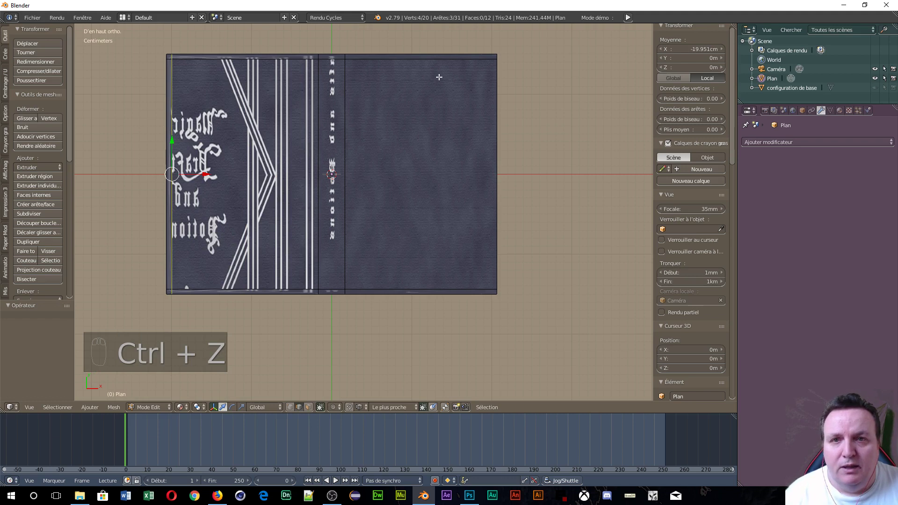
- Add one loop cut along Y in the plain cover and slide it towards its outer edge, to about X 19.59 cm
key(ctrl+r)
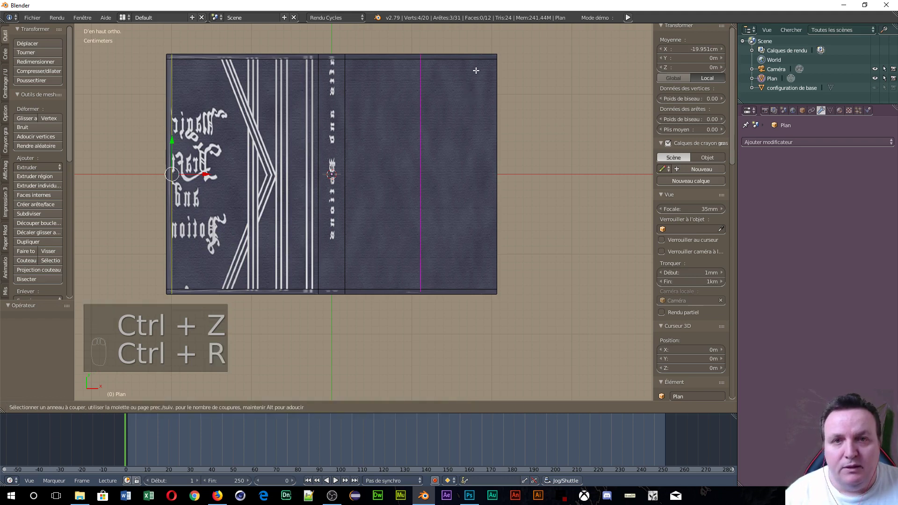
click(476, 69)
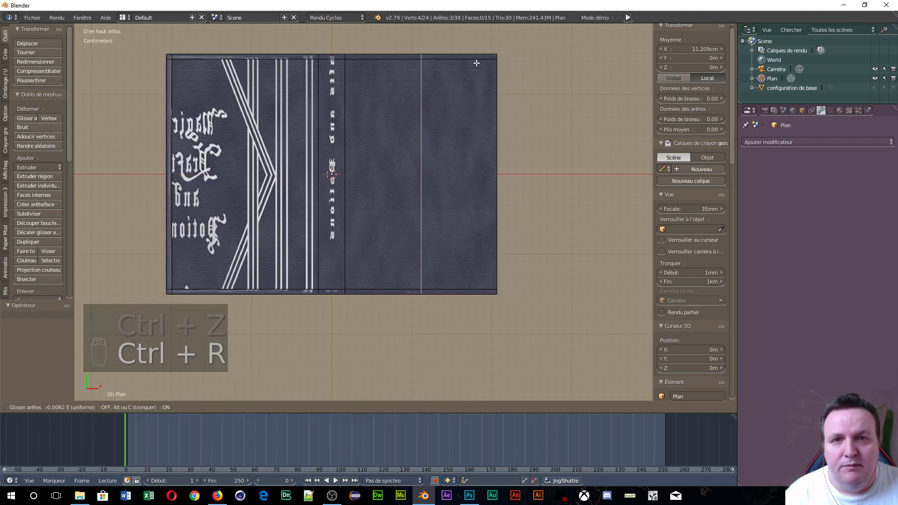
click(543, 76)
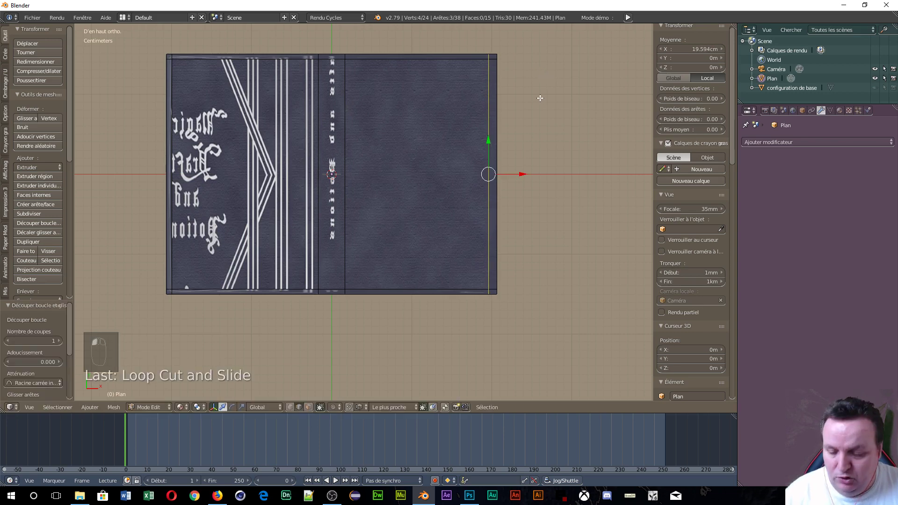
- Select the whole cover mesh and unwrap it in top view with Project From View (Bounds)
key(a)
key(a)
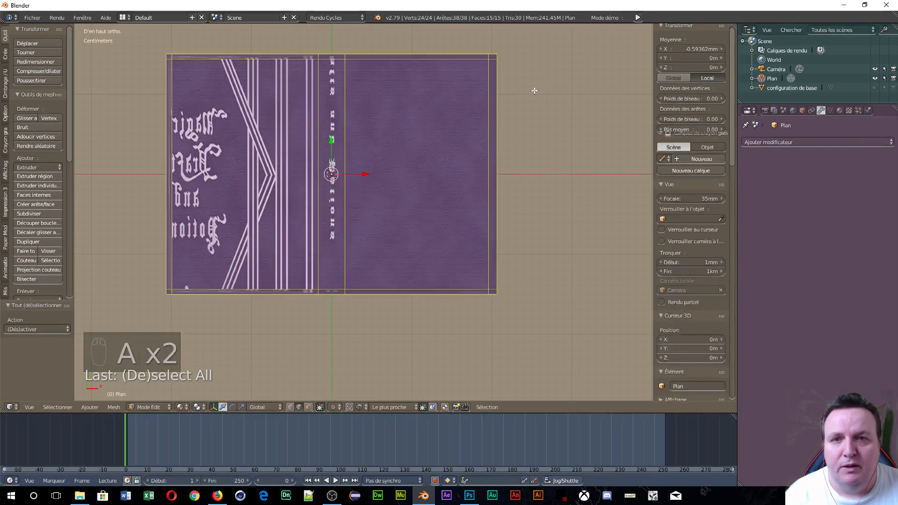
key(u)
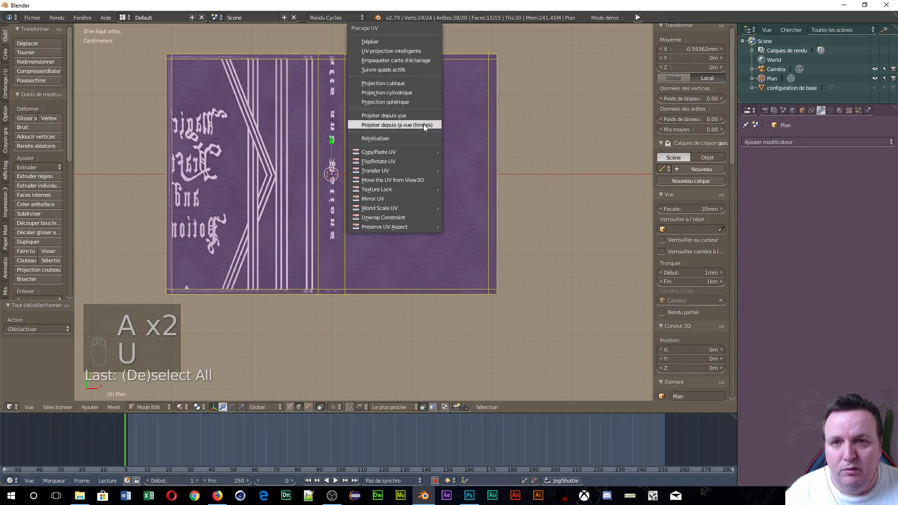
click(416, 125)
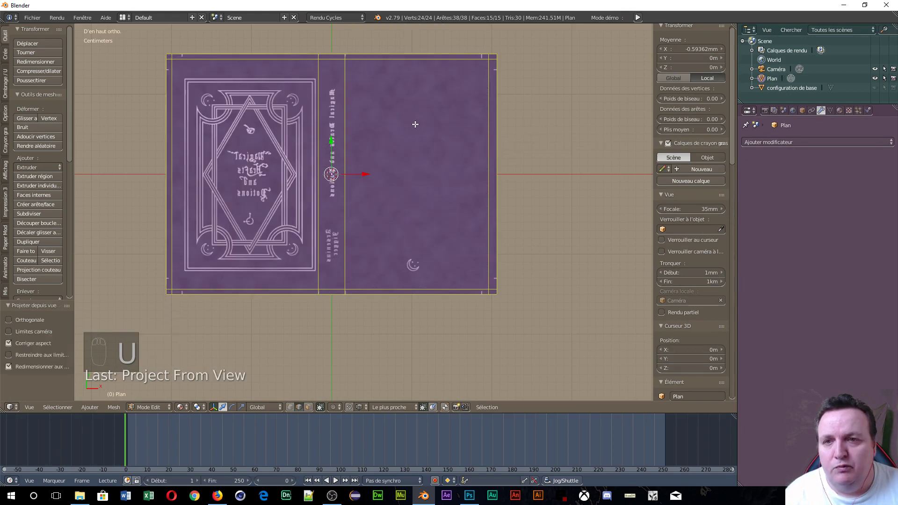
scroll(212, 124, up, 2)
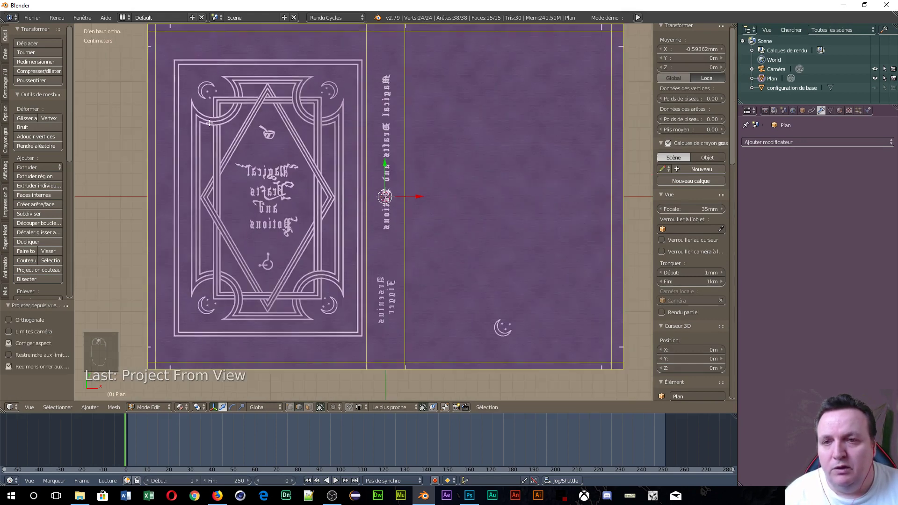
scroll(587, 211, down, 2)
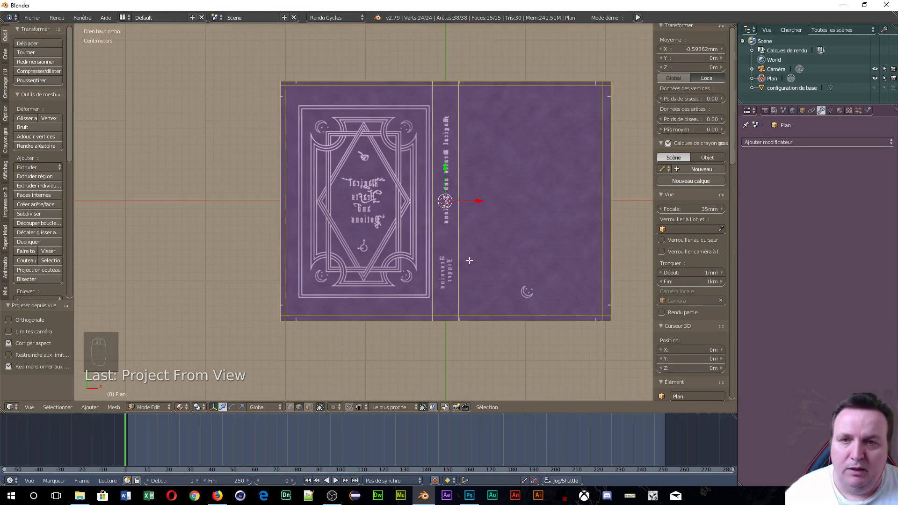
scroll(469, 260, up, 1)
- Add a Subdivision Surface modifier to the cover with both view and render subdivisions set to 3
click(816, 142)
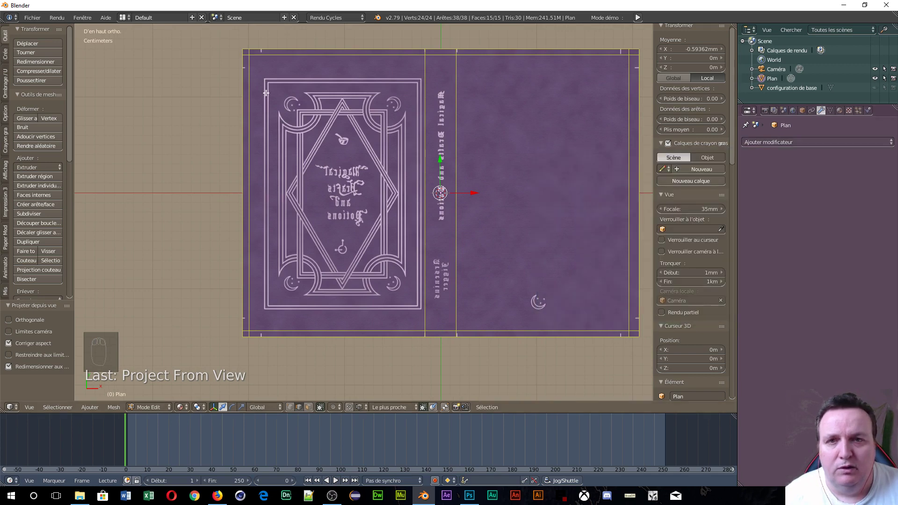
click(805, 143)
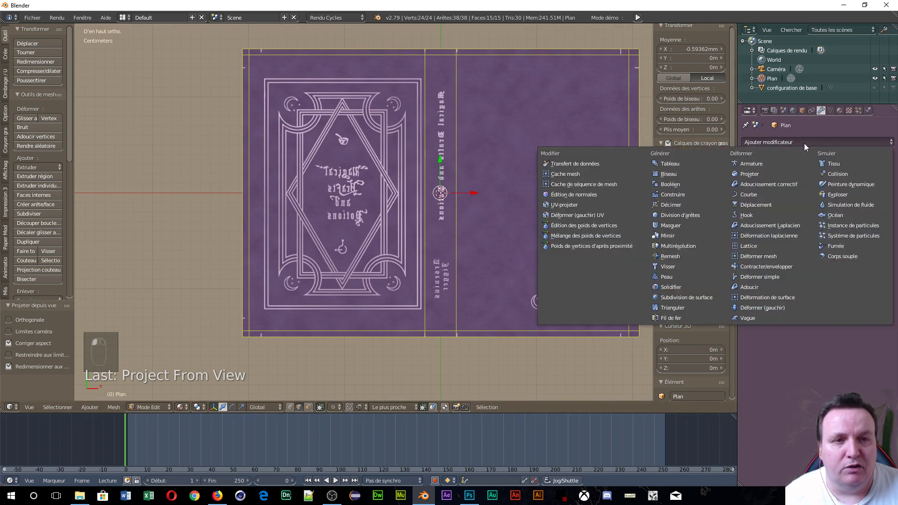
click(687, 298)
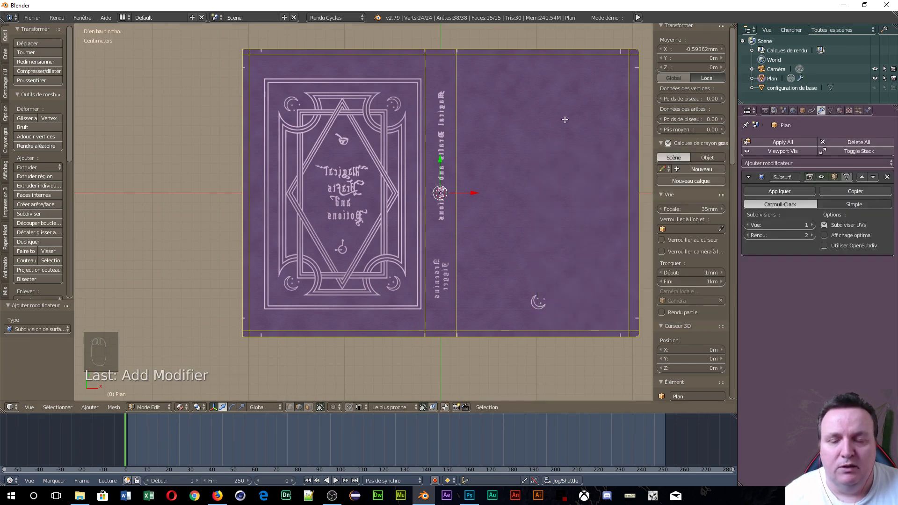
scroll(269, 179, up, 8)
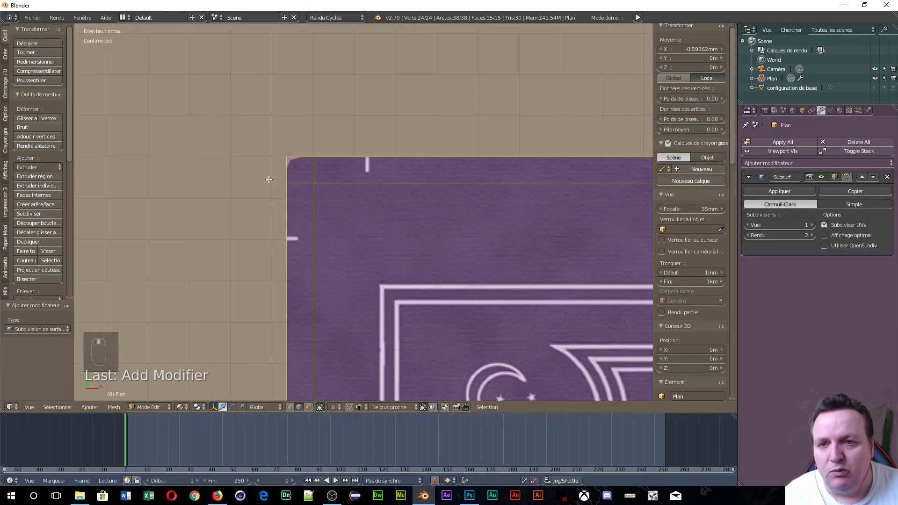
click(812, 237)
double_click(811, 225)
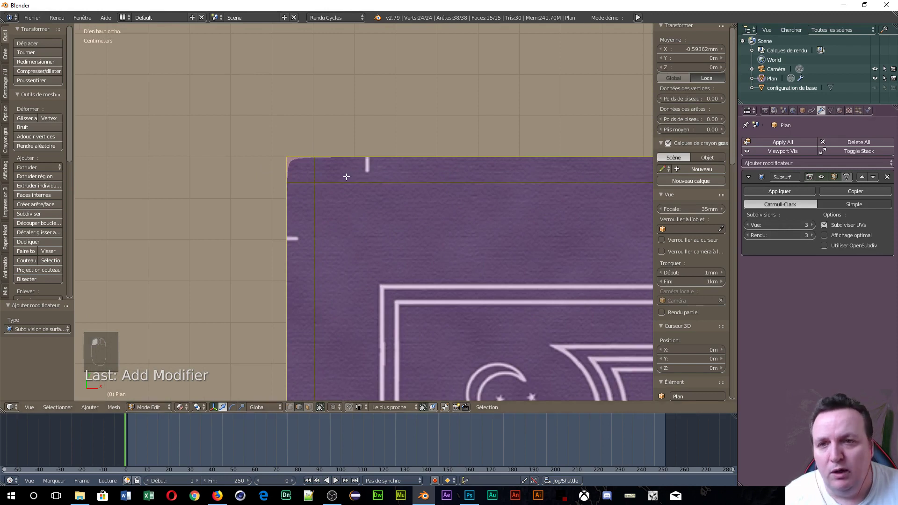
scroll(301, 184, up, 2)
scroll(299, 180, up, 1)
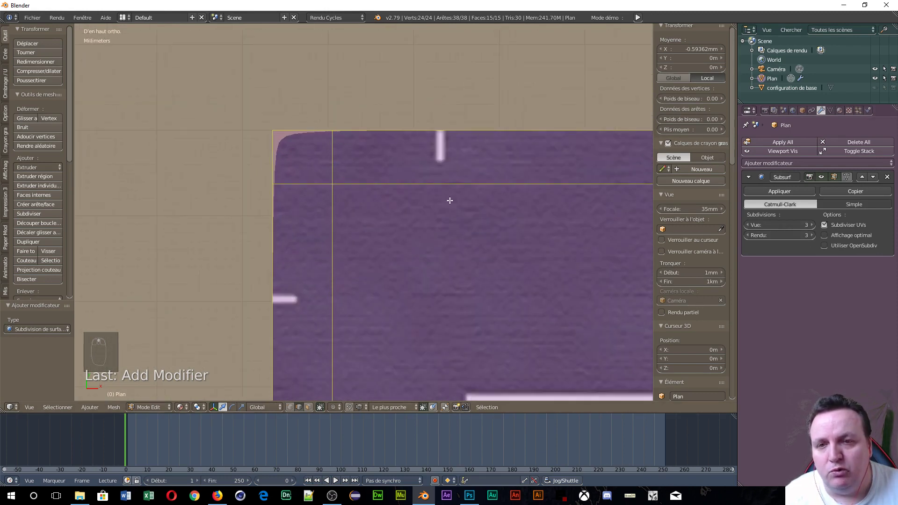
- In front view, add a Solidify modifier to the cover and set its offset to 1
scroll(450, 200, down, 5)
shift+middle_drag(556, 288, 431, 94)
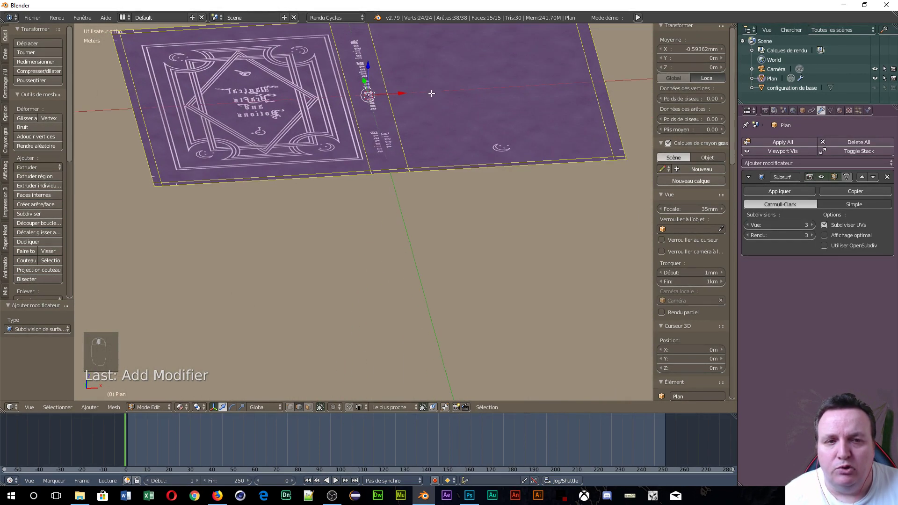
scroll(287, 200, up, 1)
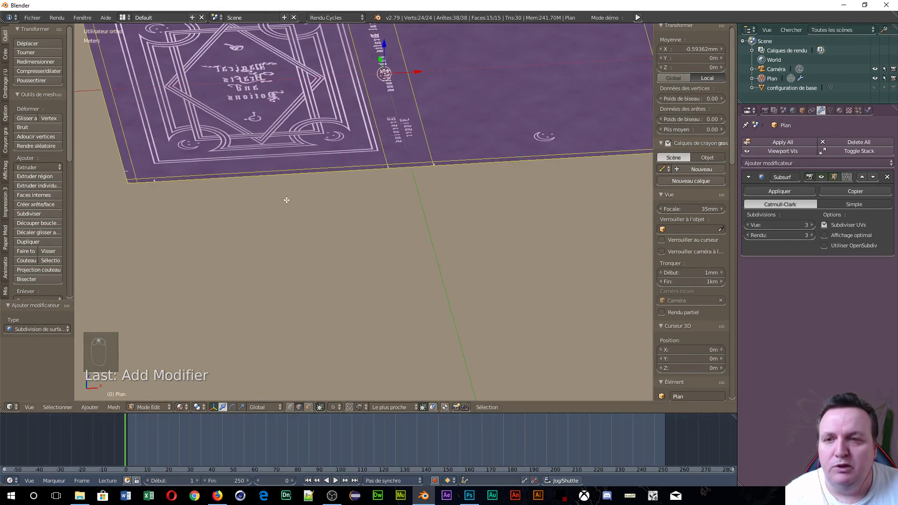
key(KP_1)
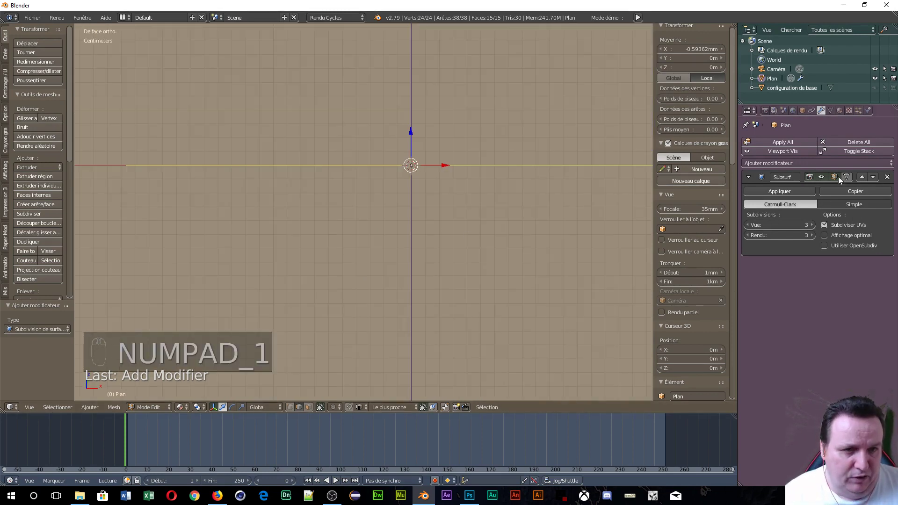
click(804, 164)
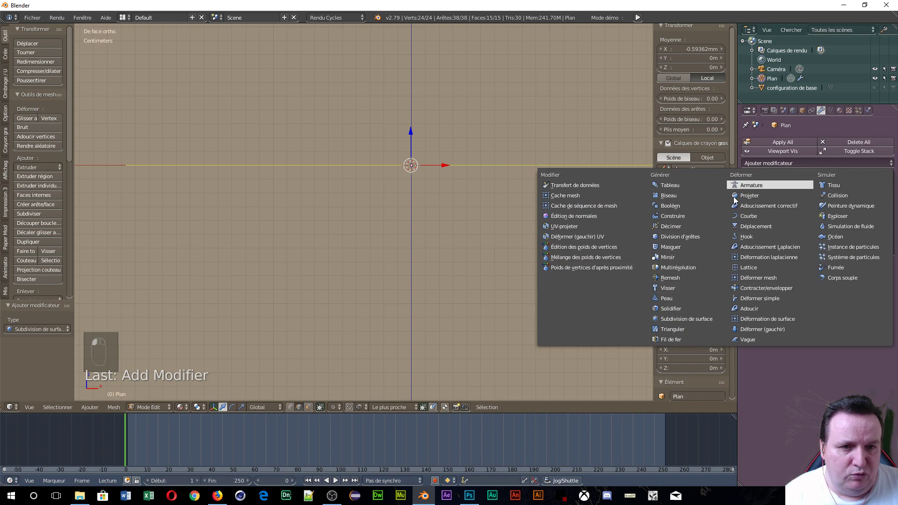
click(673, 310)
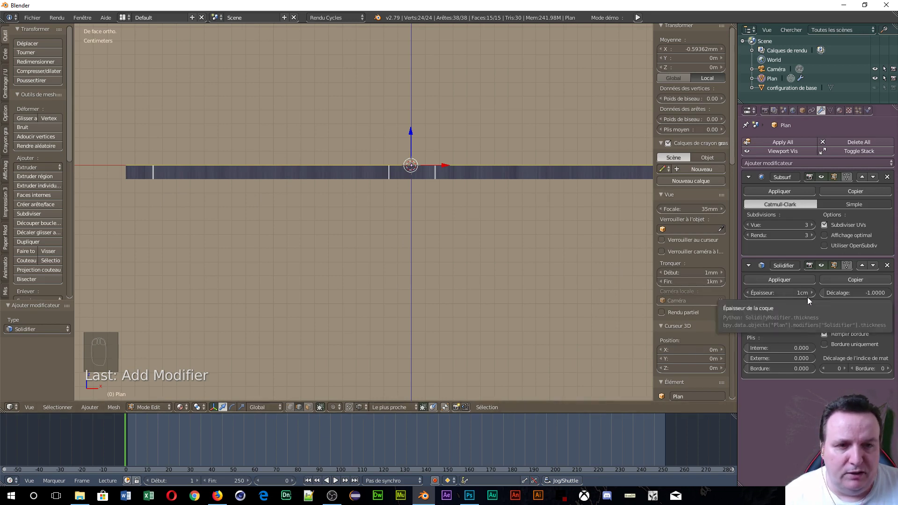
drag(826, 293, 888, 293)
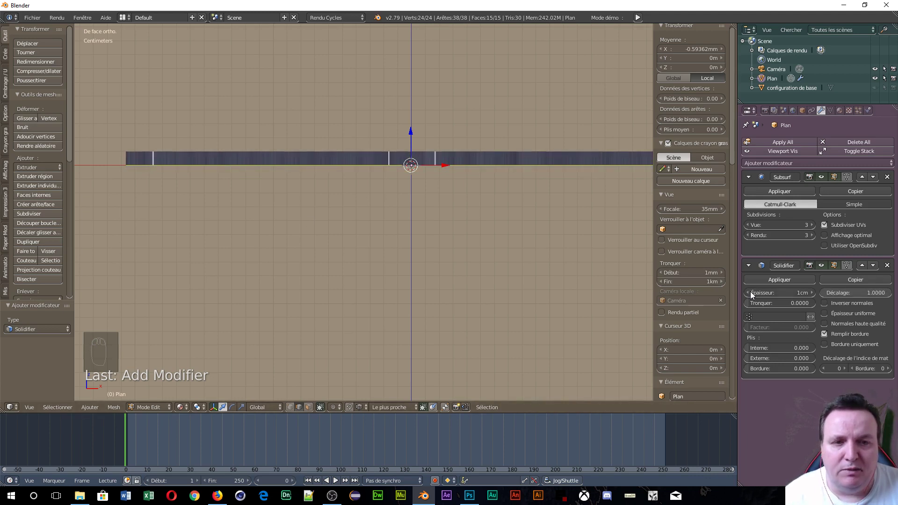
- Set the Solidify thickness of the cover to 3 mm
mouse_move(751, 293)
mouse_down()
mouse_move(739, 293)
mouse_move(758, 293)
mouse_up()
middle_drag(456, 271, 506, 279)
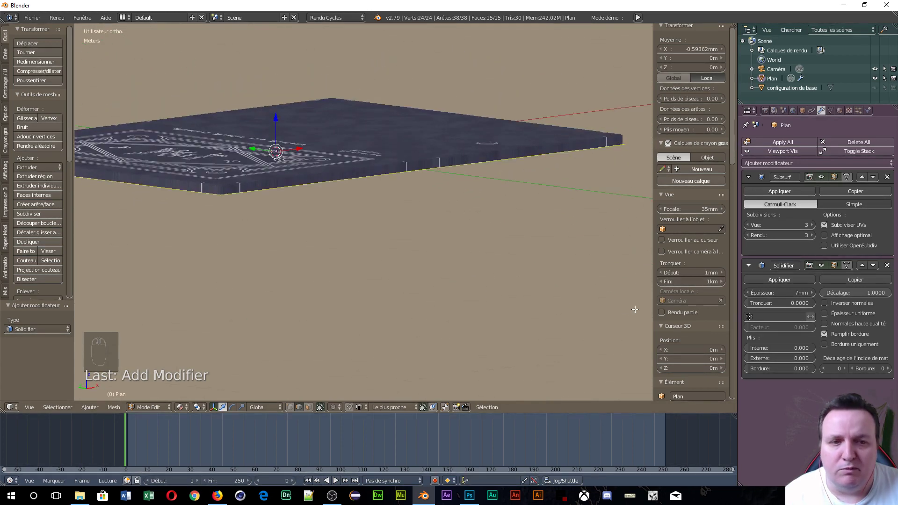
drag(753, 293, 740, 293)
middle_drag(597, 275, 430, 239)
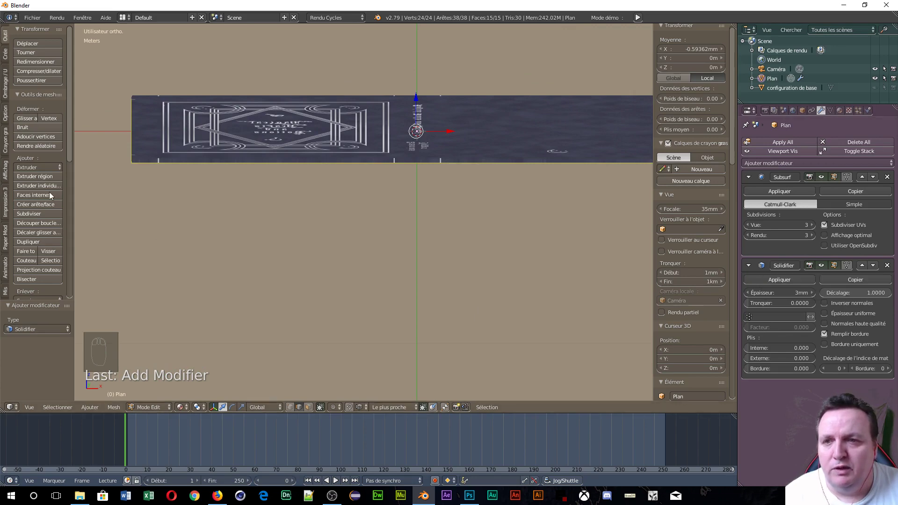
- Move the Solidify modifier above Subsurf in the modifier stack
scroll(207, 191, up, 4)
middle_drag(170, 171, 233, 180)
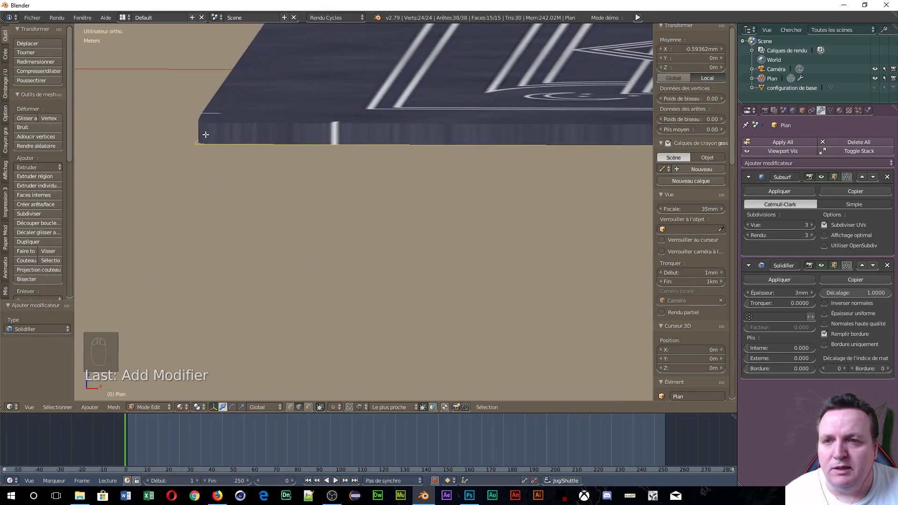
click(861, 265)
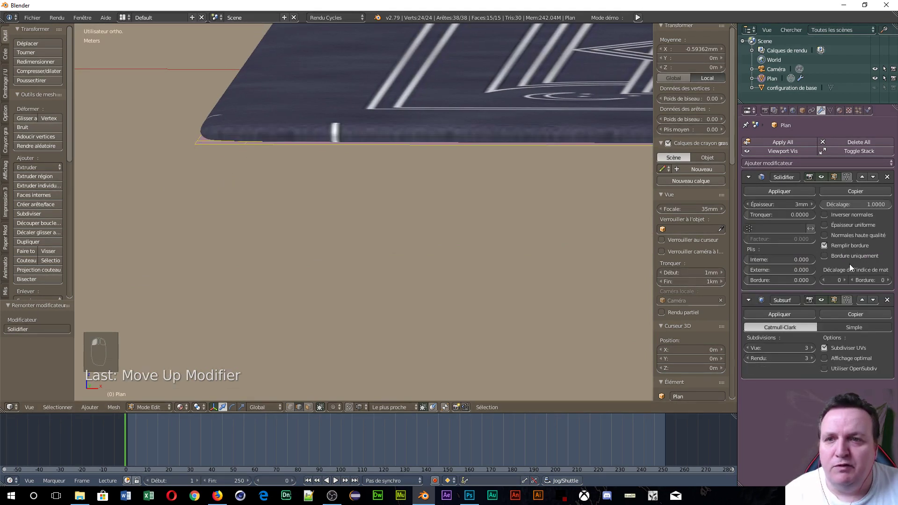
- Examine the thickened cover's corner, edge thickness and overall shape from several angles and distances
middle_drag(341, 201, 325, 219)
middle_drag(256, 164, 282, 192)
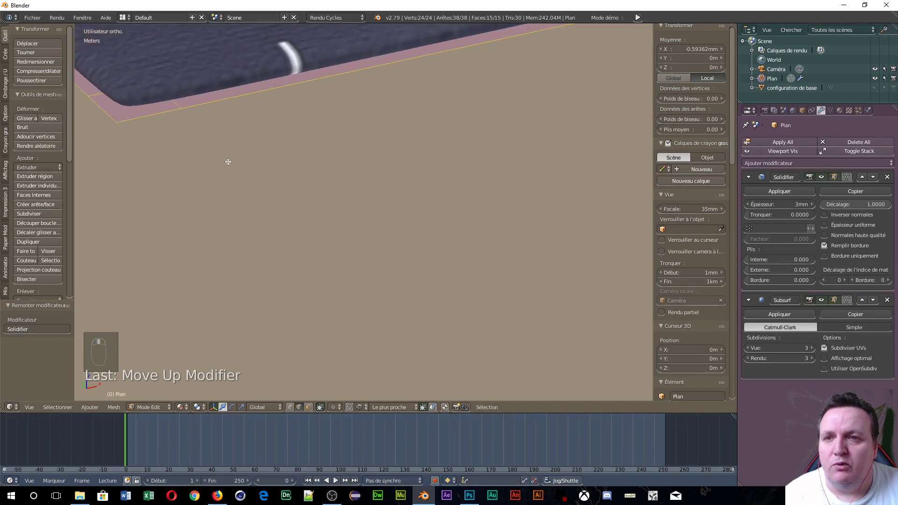
scroll(228, 162, down, 2)
scroll(164, 129, down, 4)
mouse_move(180, 125)
middle_down()
mouse_move(280, 134)
mouse_move(341, 93)
mouse_move(197, 137)
mouse_move(189, 124)
middle_up()
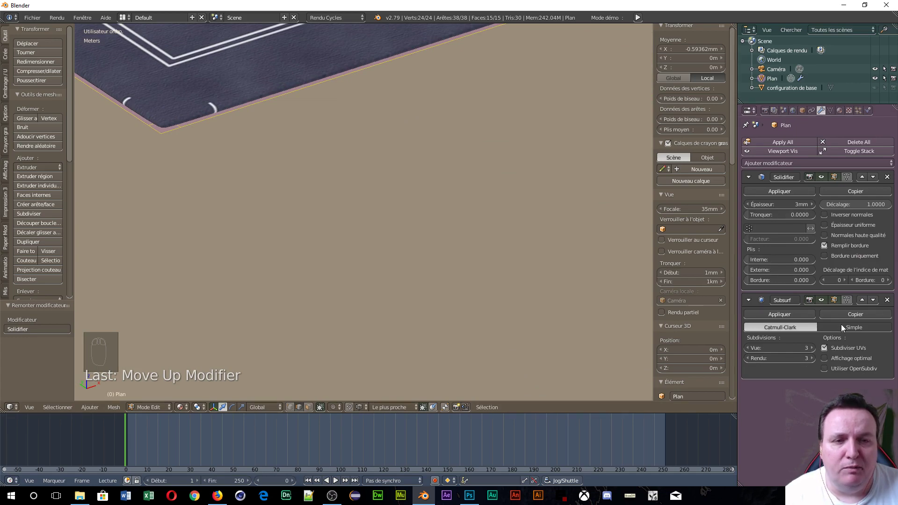
scroll(178, 150, up, 2)
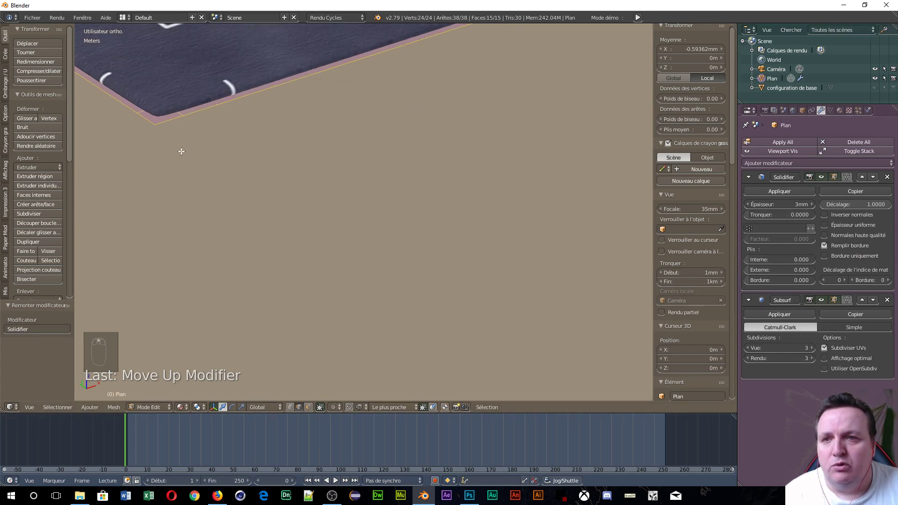
mouse_move(198, 139)
middle_down()
mouse_move(189, 123)
mouse_move(184, 142)
middle_up()
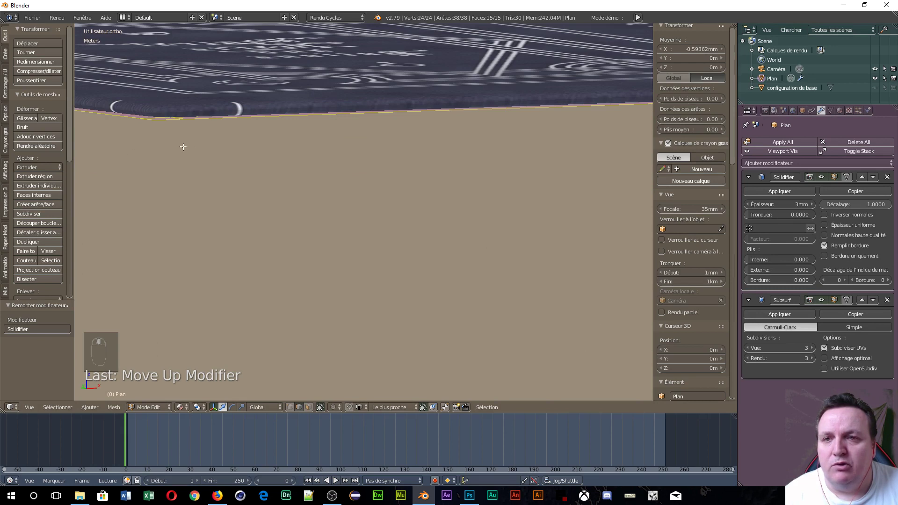
middle_drag(313, 164, 199, 141)
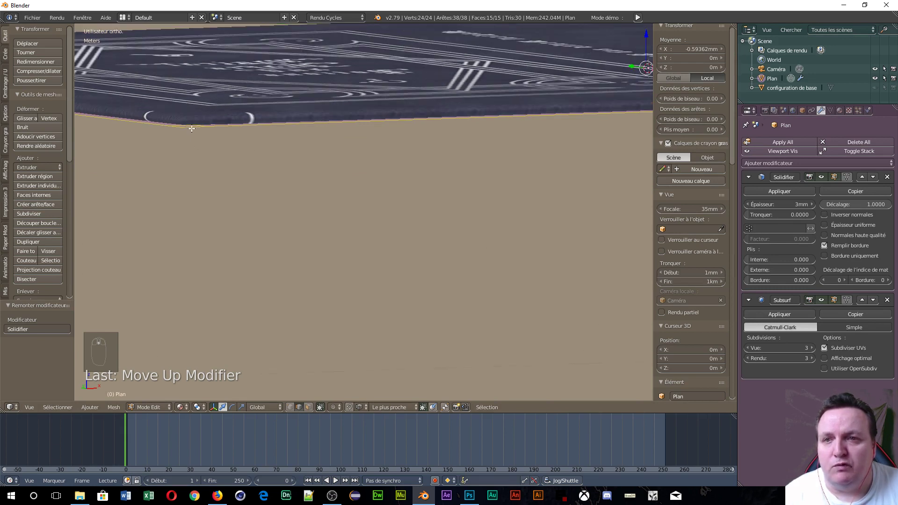
middle_drag(223, 170, 194, 136)
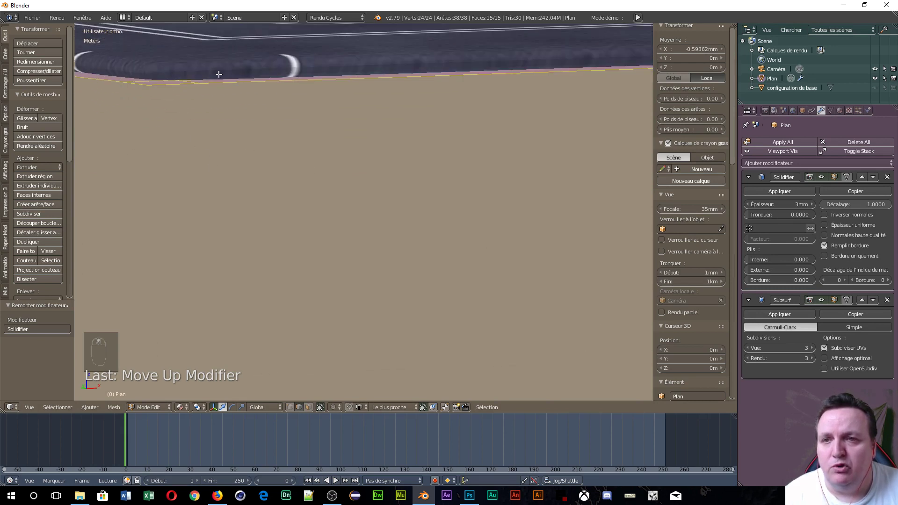
scroll(341, 147, down, 5)
middle_drag(420, 152, 520, 214)
- Turn off the Subsurf modifier's display in the viewport and the Solidify modifier's display in Edit Mode
click(821, 301)
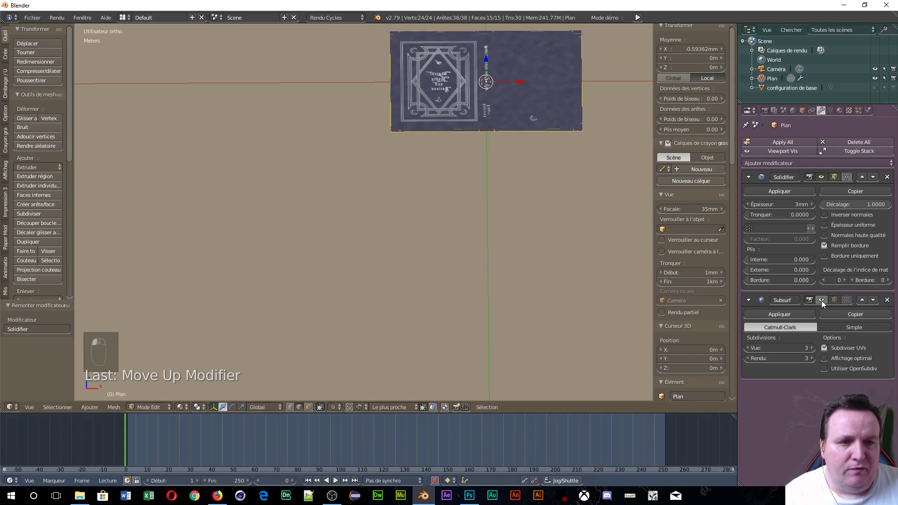
click(833, 177)
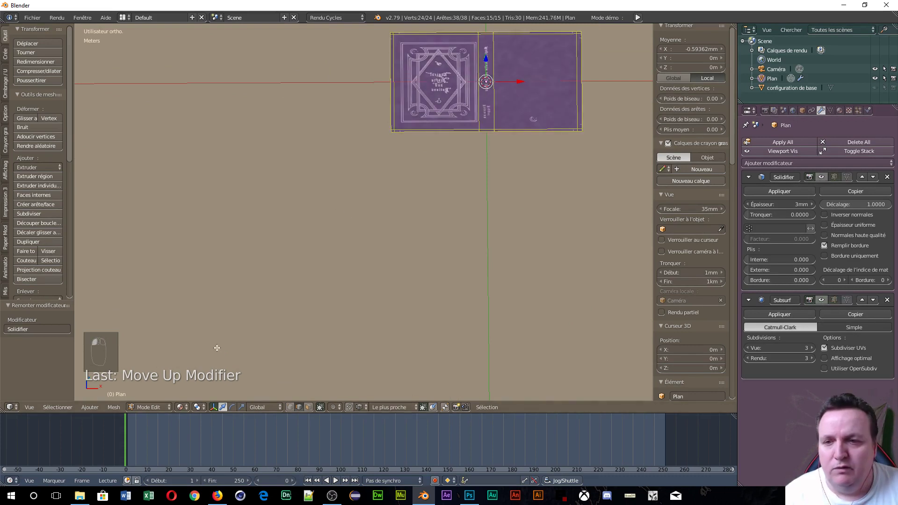
- Show the cover in wireframe and cut five evenly spaced lengthwise edge loops into the spine between the two covers
click(182, 407)
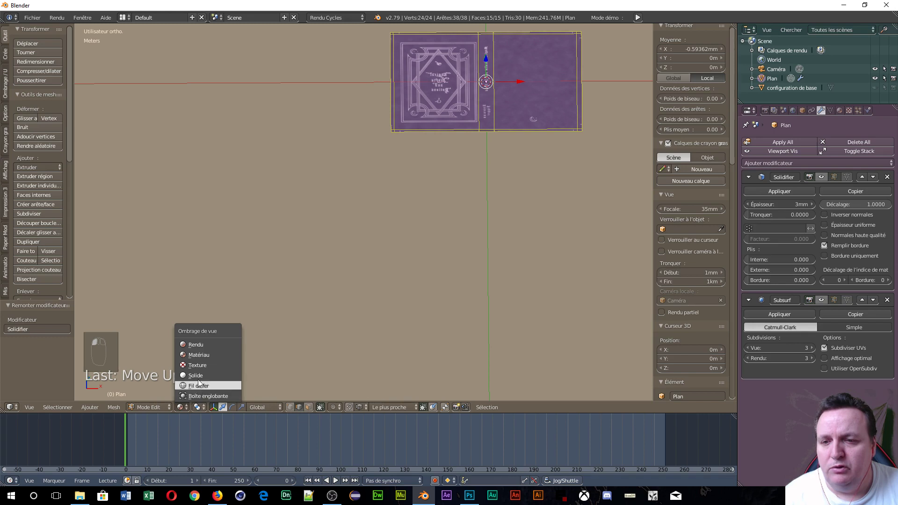
click(199, 388)
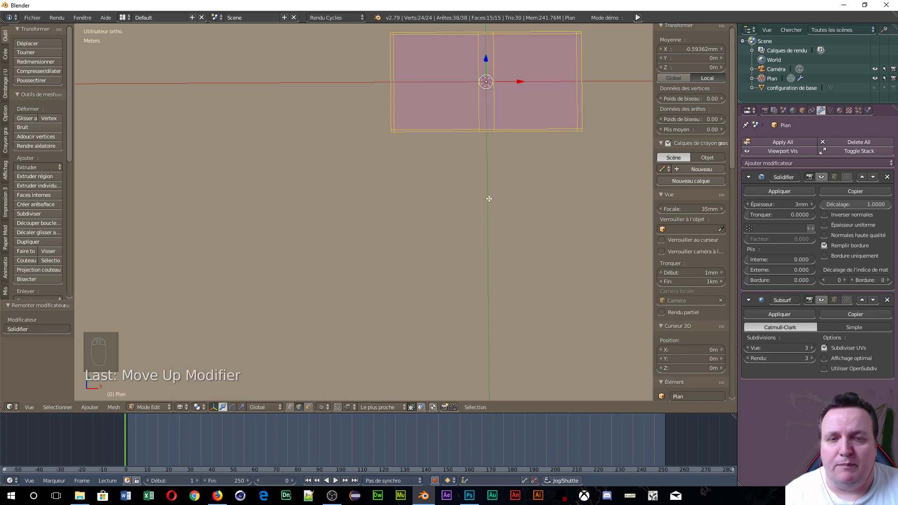
mouse_move(489, 199)
shift+middle_down()
mouse_move(484, 111)
mouse_move(406, 66)
shift+middle_up()
shift+middle_drag(403, 357, 428, 372)
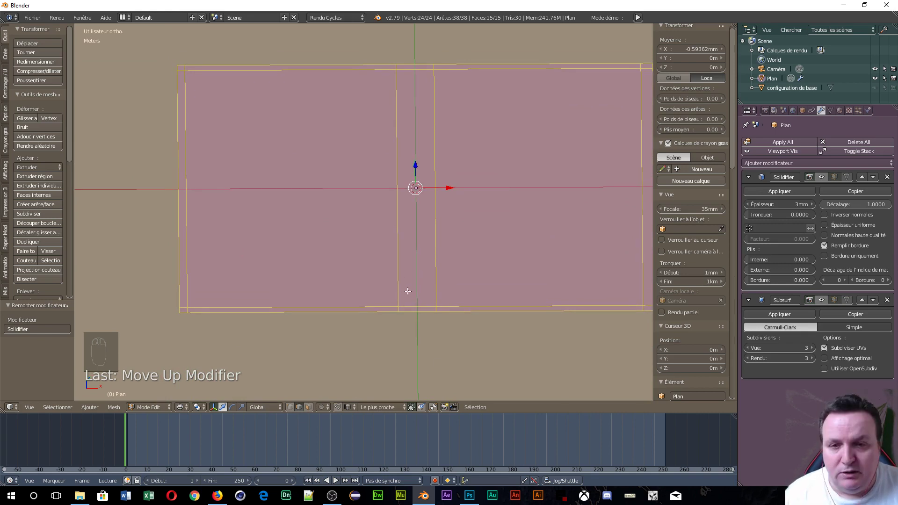
key(ctrl+r)
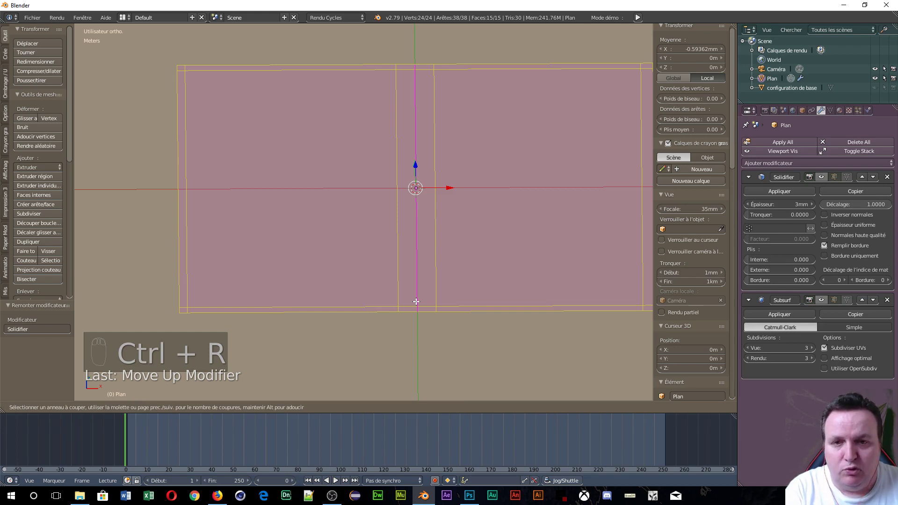
scroll(415, 302, up, 4)
click(416, 302)
click(416, 301)
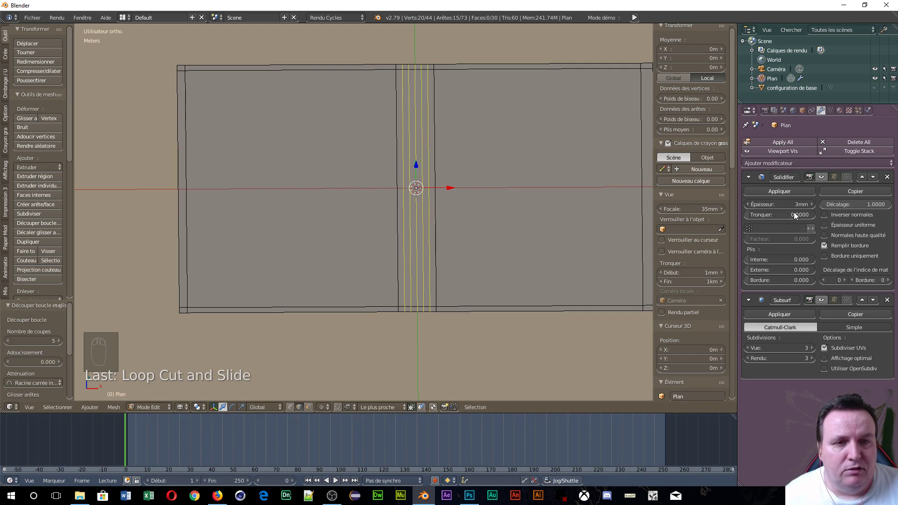
- Switch the viewport to Material shading and set an orthographic front view of the cover
click(180, 407)
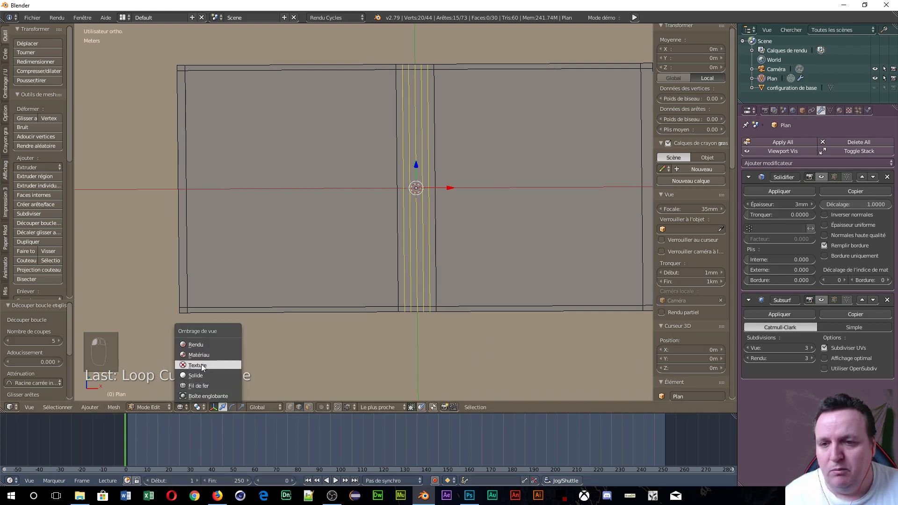
click(203, 354)
scroll(461, 316, up, 1)
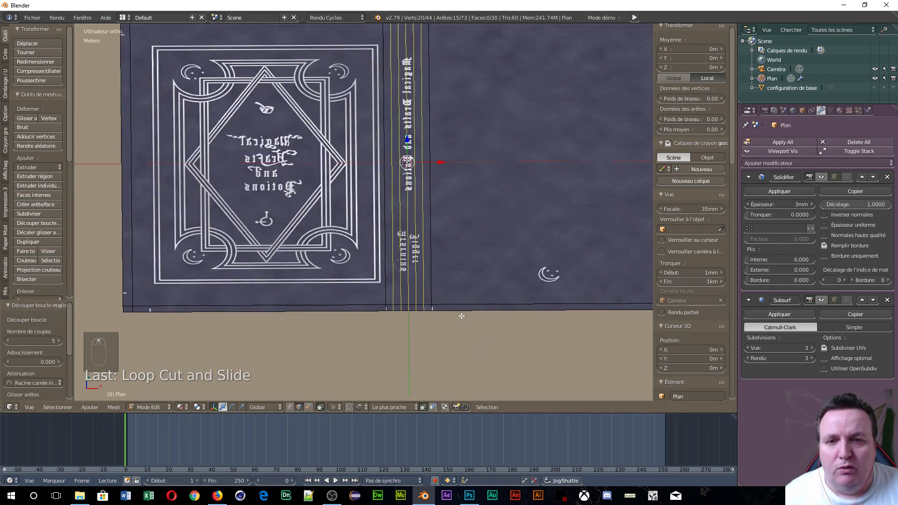
scroll(461, 316, up, 4)
middle_drag(352, 165, 391, 224)
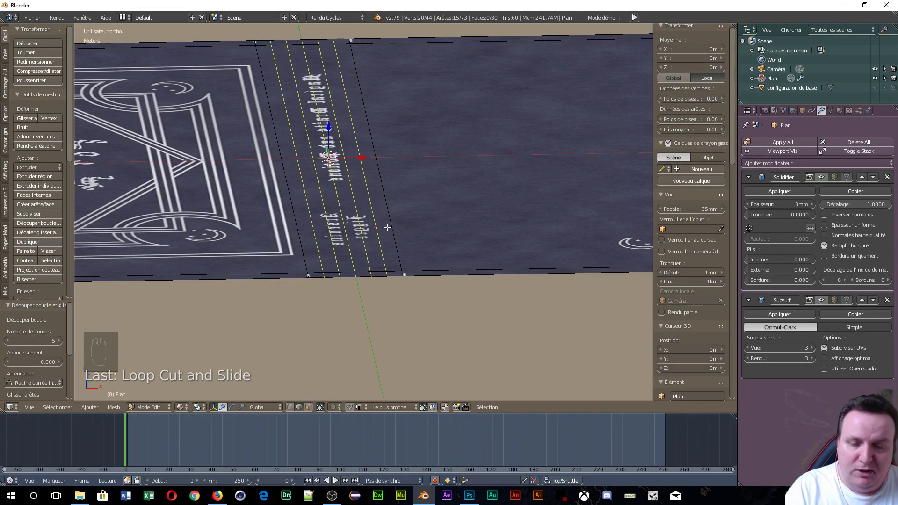
key(KP_1)
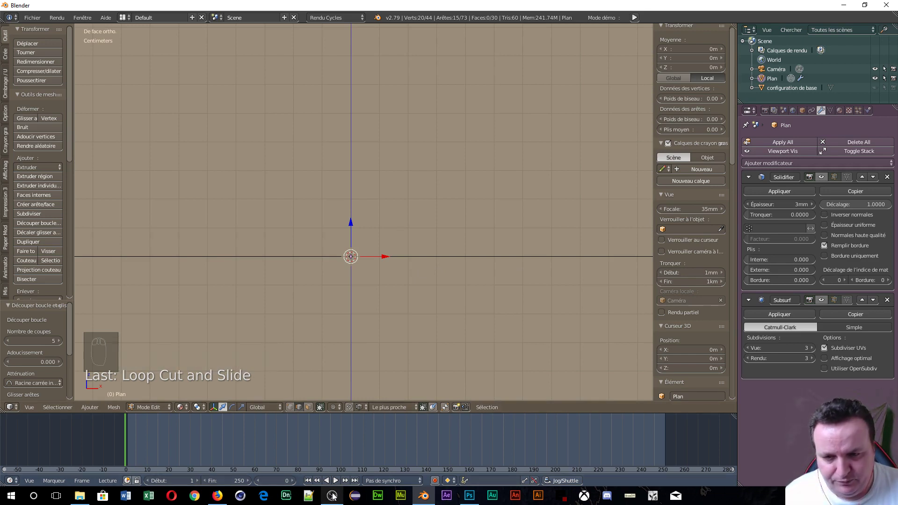
- Switch to Firefox and show the Google image results for "livre ouvert"
mouse_move(333, 497)
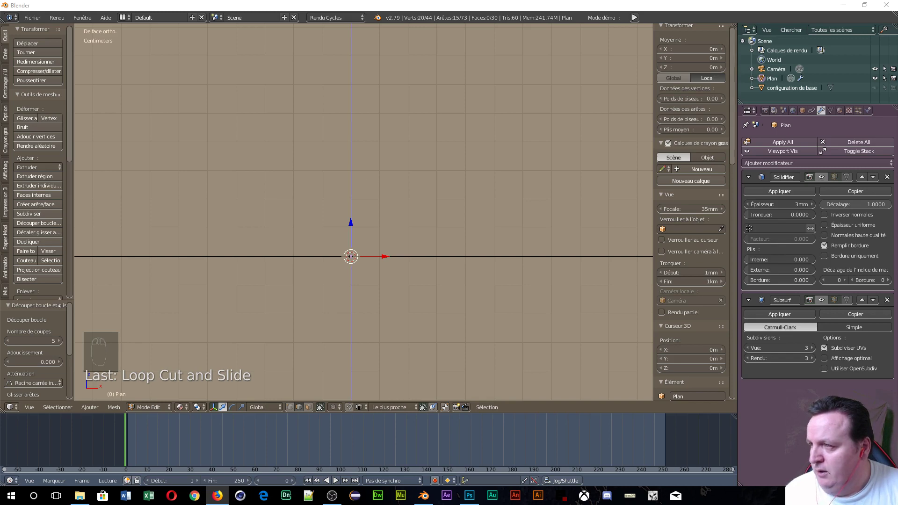
key(alt+Tab)
double_click(522, 74)
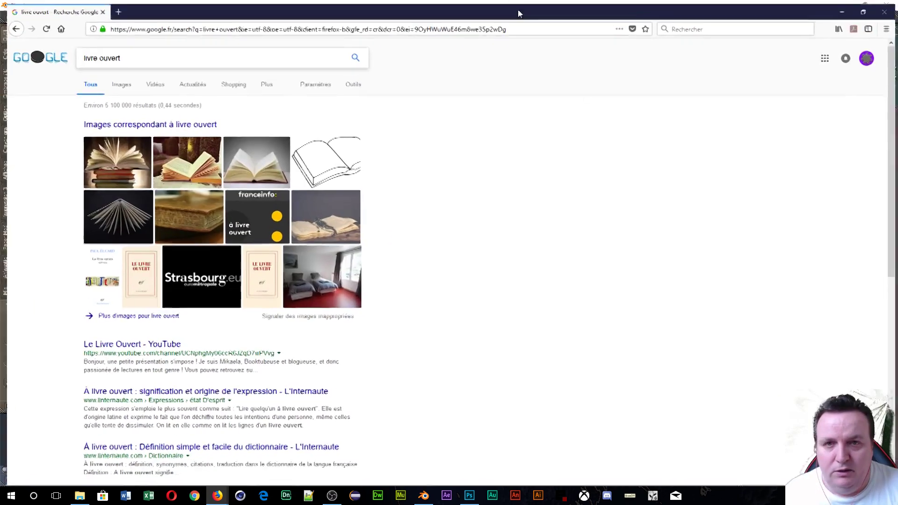
click(116, 81)
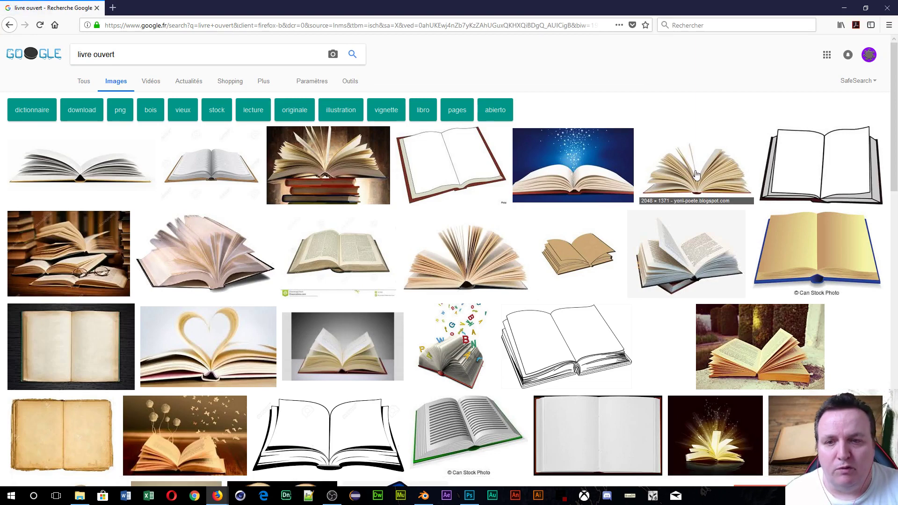
- Filter the "livre ouvert" images to those larger than 4 MP, browse them for a book reference, and return to the unfiltered results
click(350, 81)
click(85, 99)
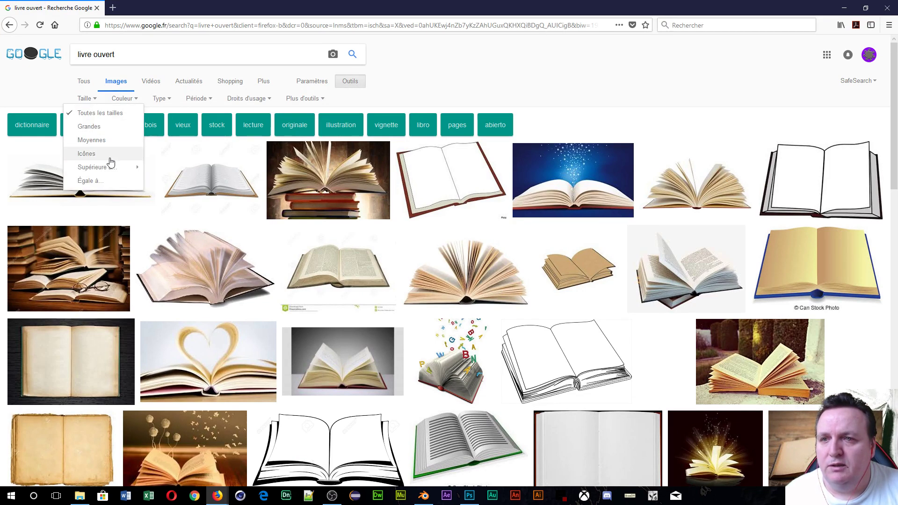
mouse_move(145, 171)
click(186, 199)
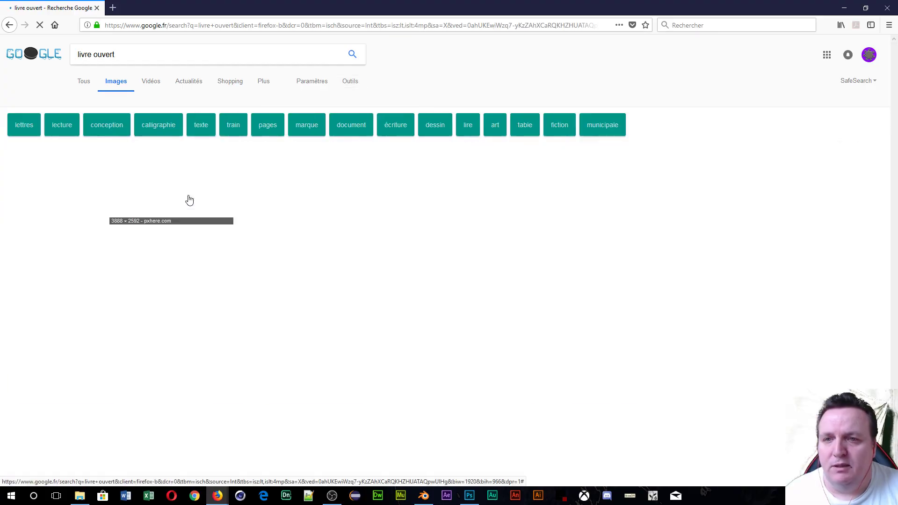
scroll(414, 241, down, 5)
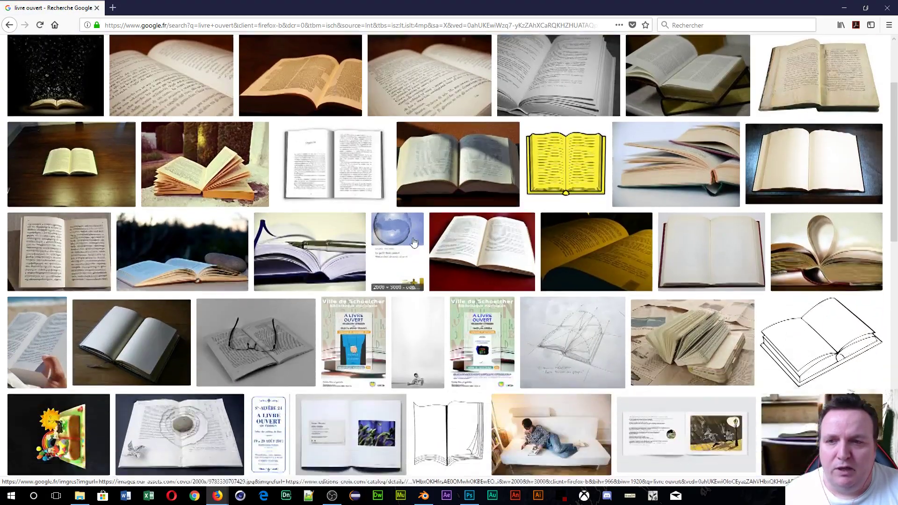
scroll(413, 242, up, 2)
scroll(414, 242, down, 4)
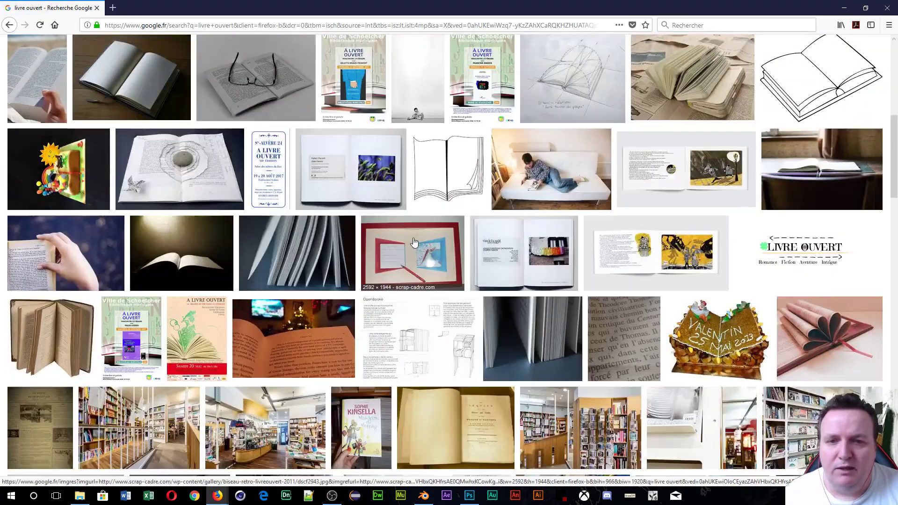
scroll(414, 242, down, 15)
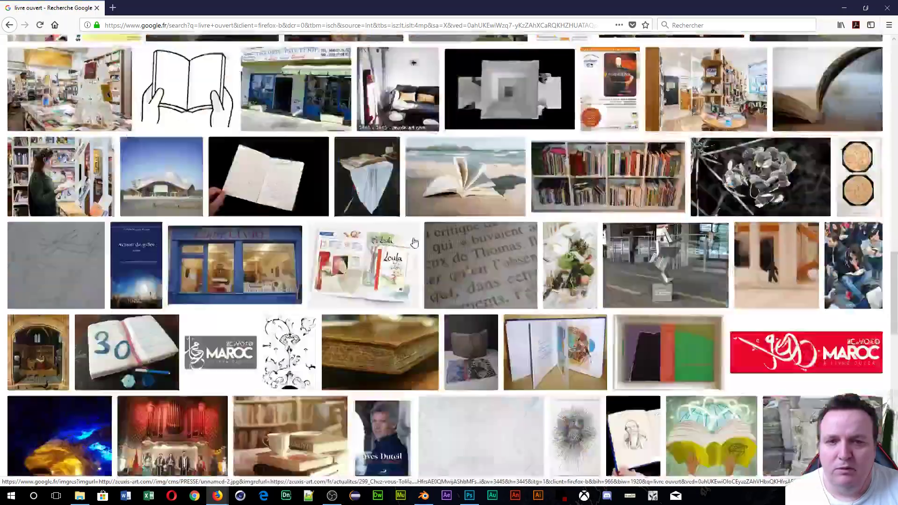
scroll(413, 242, up, 15)
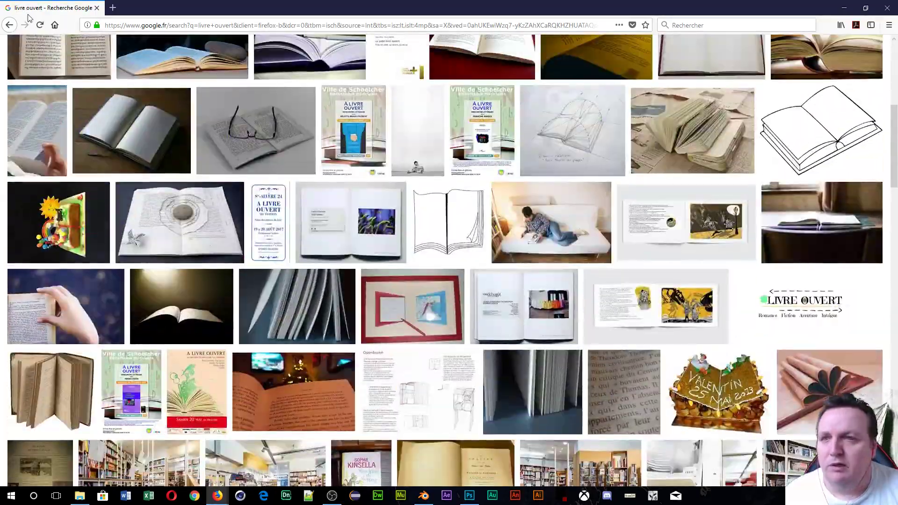
click(9, 24)
- Compare the fanned open book with its similar images, expand the similar results, and preview the "Open Book HD Wallpapers | Backgrounds" picture
click(688, 192)
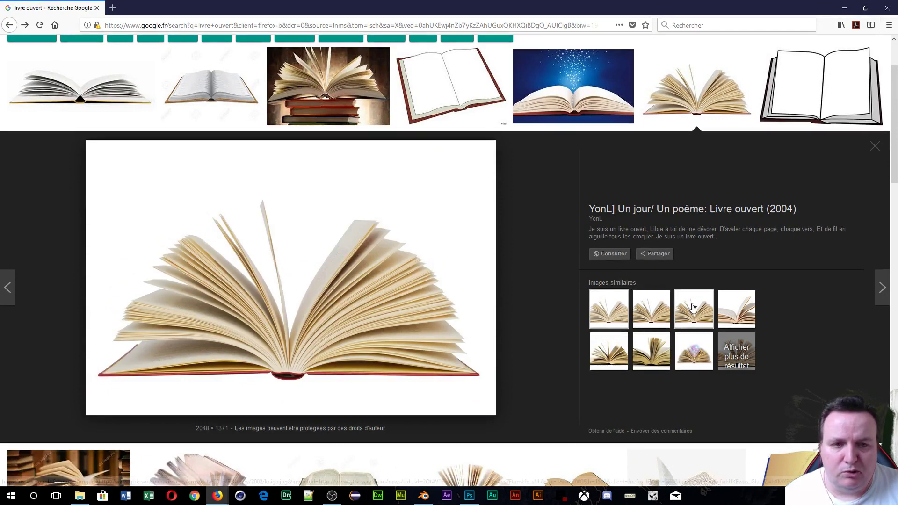
click(636, 320)
click(697, 319)
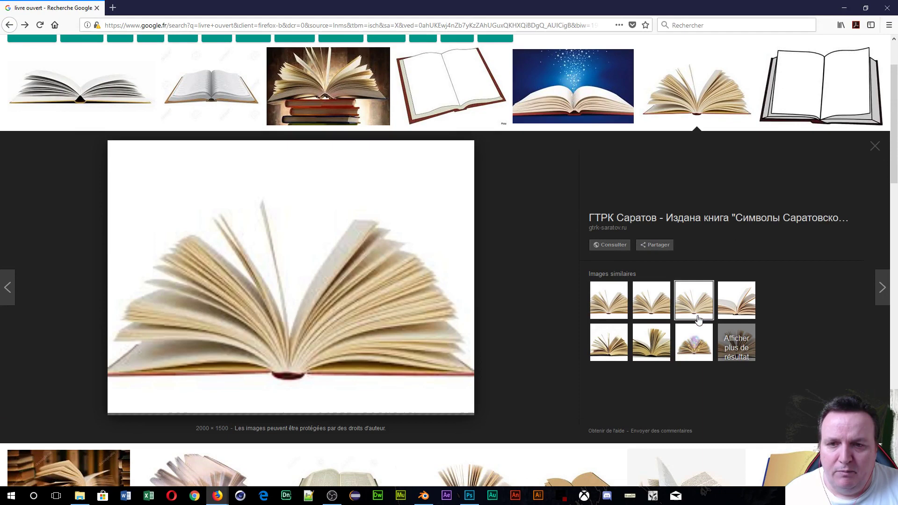
click(734, 318)
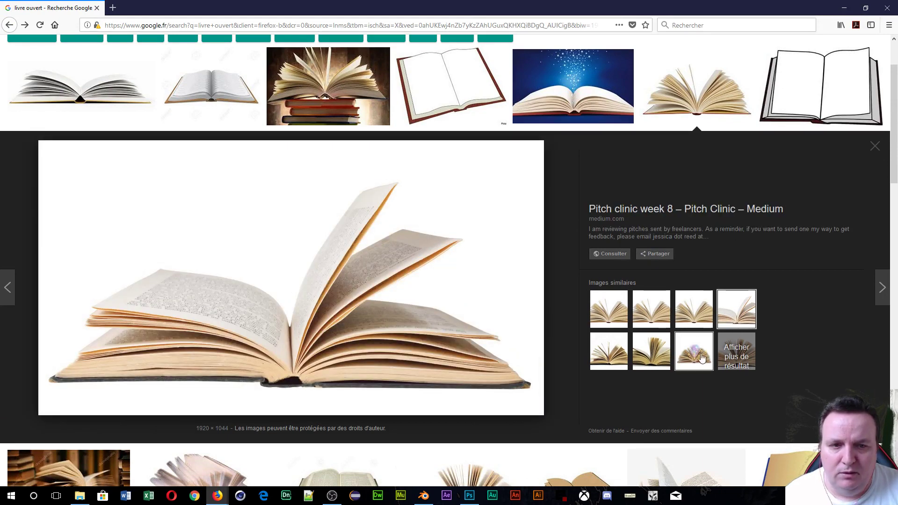
click(612, 360)
click(650, 353)
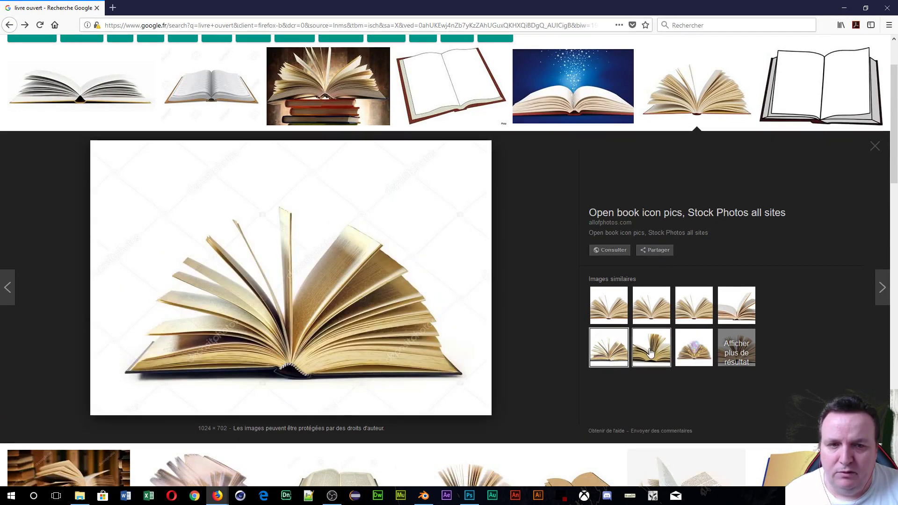
click(689, 358)
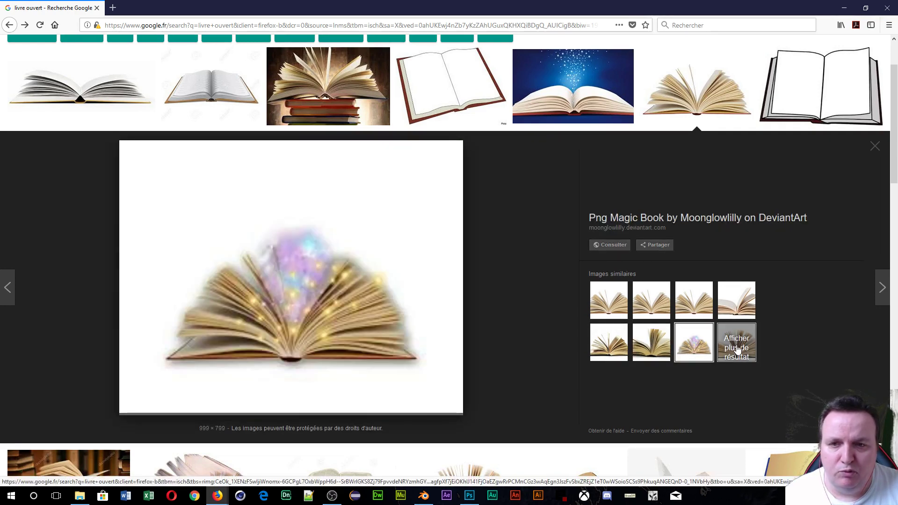
click(734, 351)
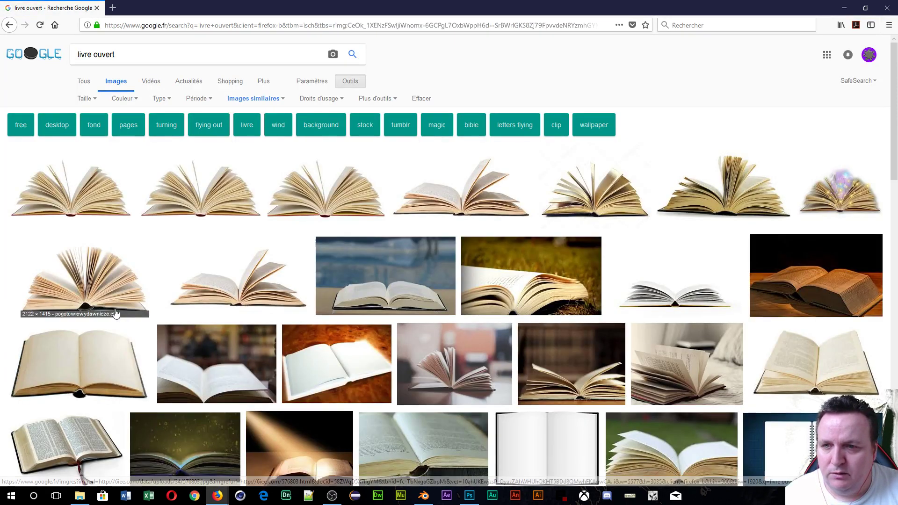
click(269, 306)
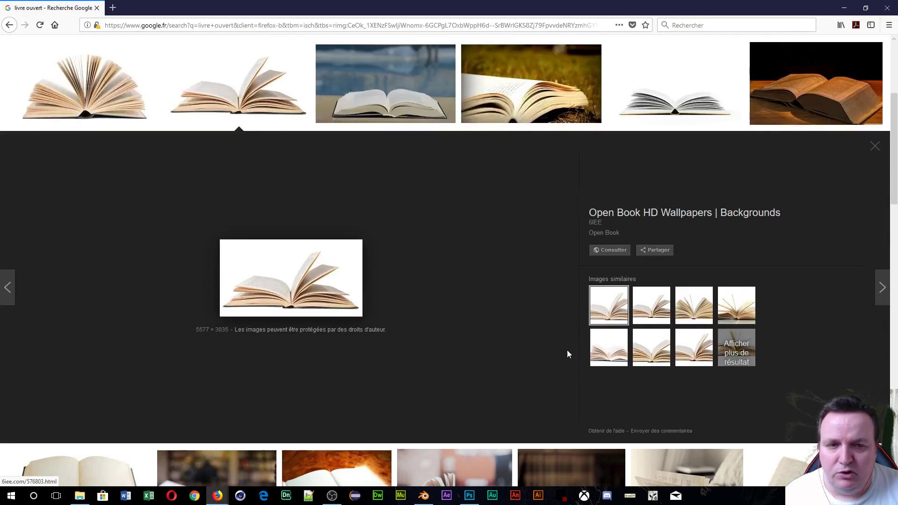
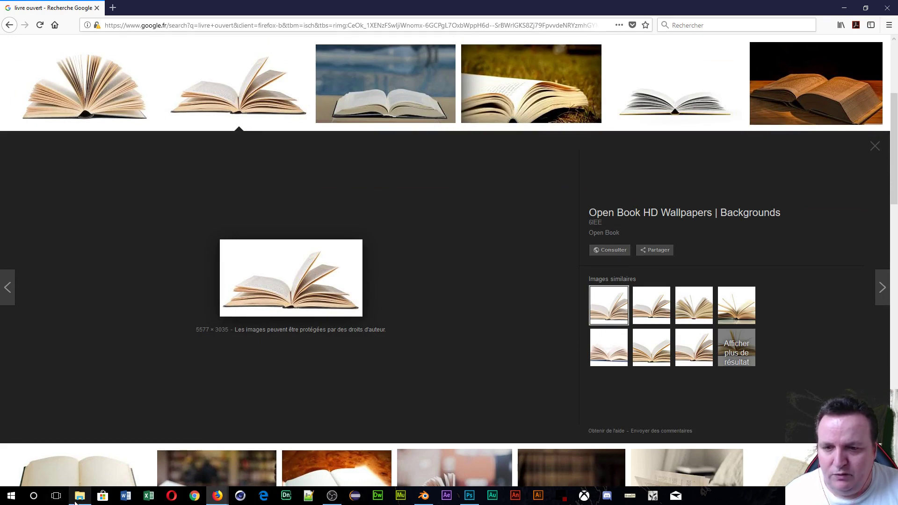
- Switch to Photoshop to examine the open-book reference 576803.jpg, and return to Firefox to review the similar open-book images
click(469, 495)
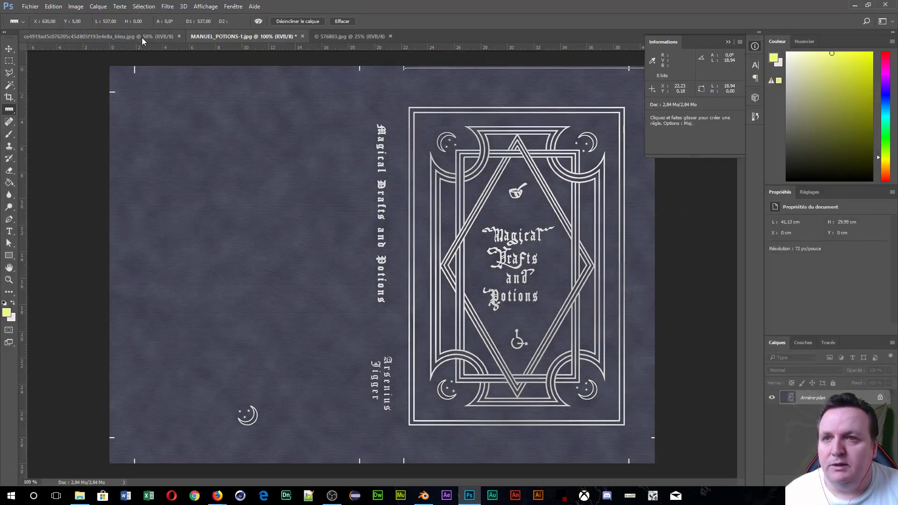
click(126, 36)
click(356, 36)
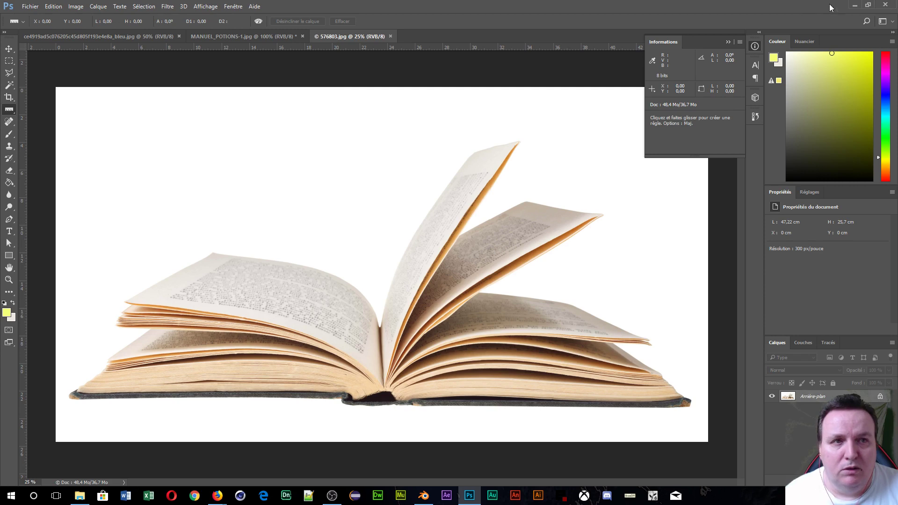
click(854, 6)
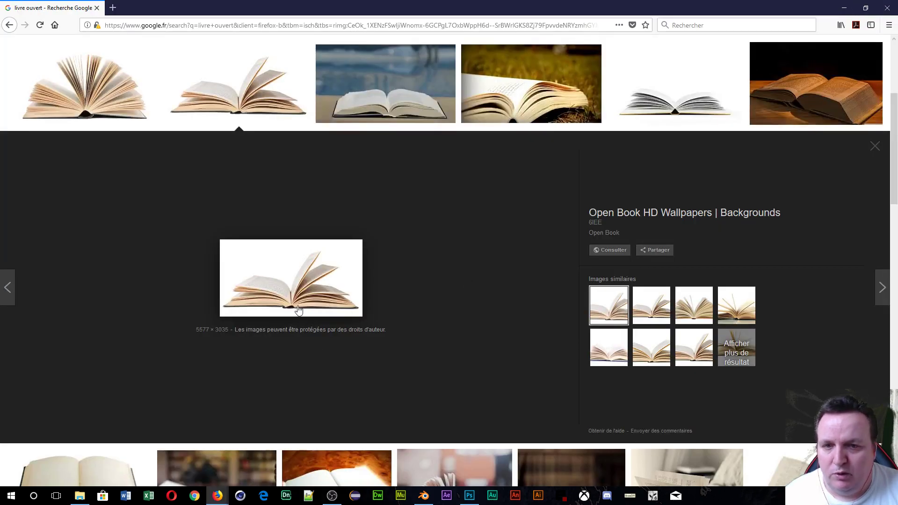
scroll(274, 332, up, 1)
scroll(274, 332, up, 3)
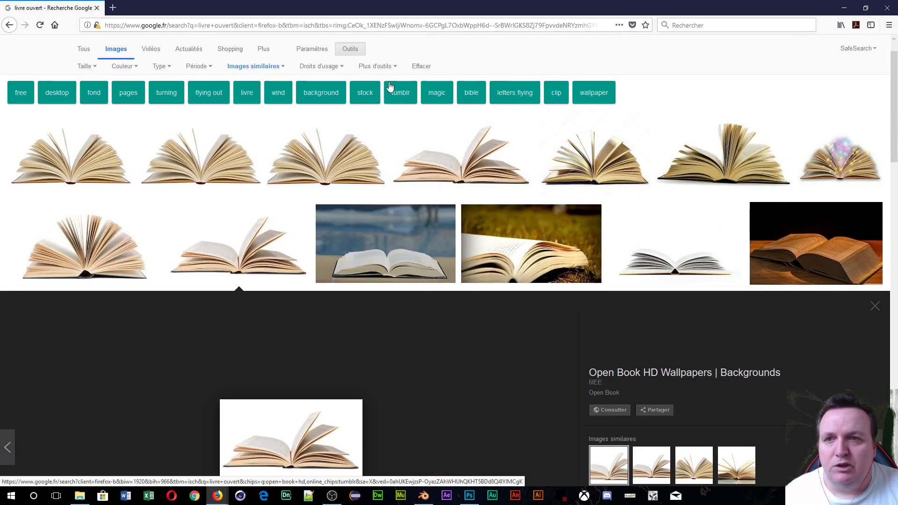
scroll(391, 90, up, 1)
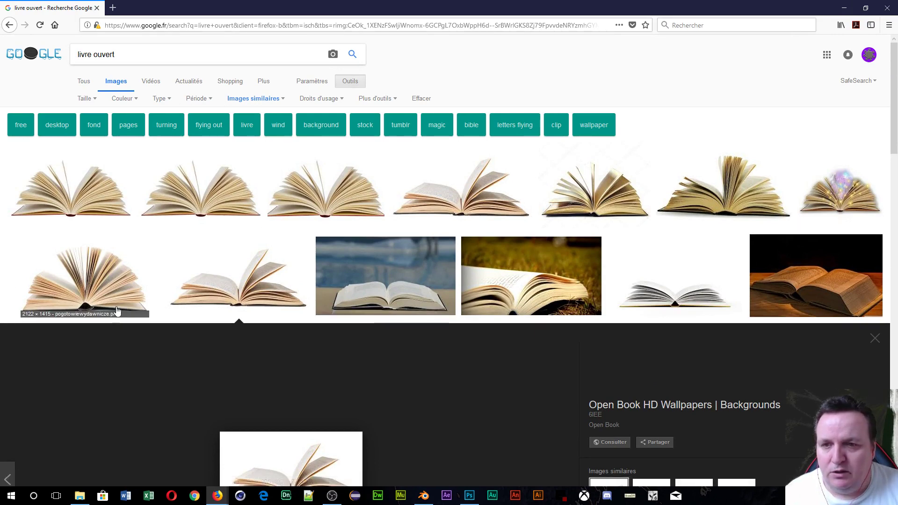
scroll(116, 311, down, 2)
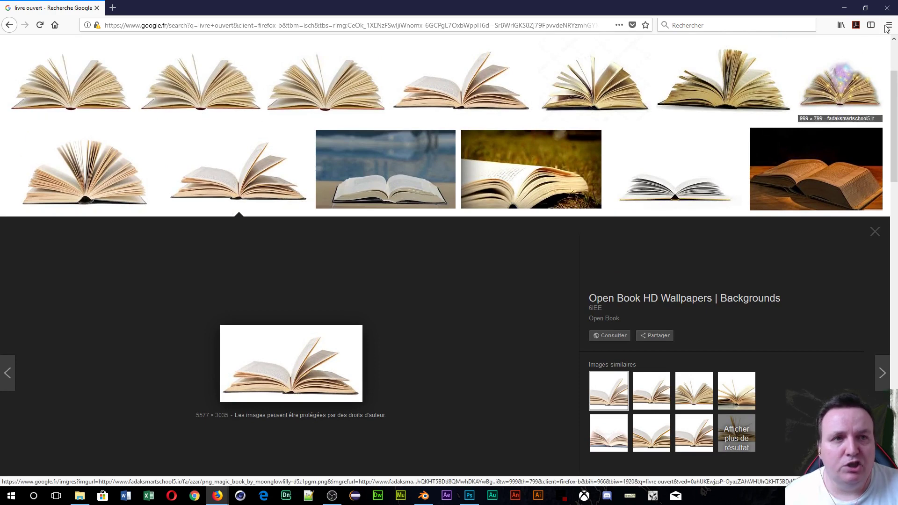
- Switch back to Blender and turn on the Solidify modifier's display in Edit Mode
click(844, 8)
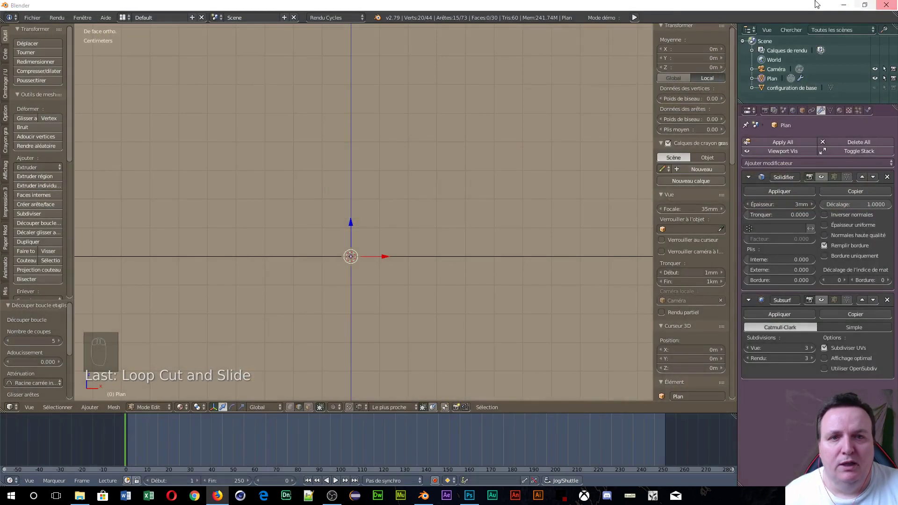
scroll(346, 278, down, 3)
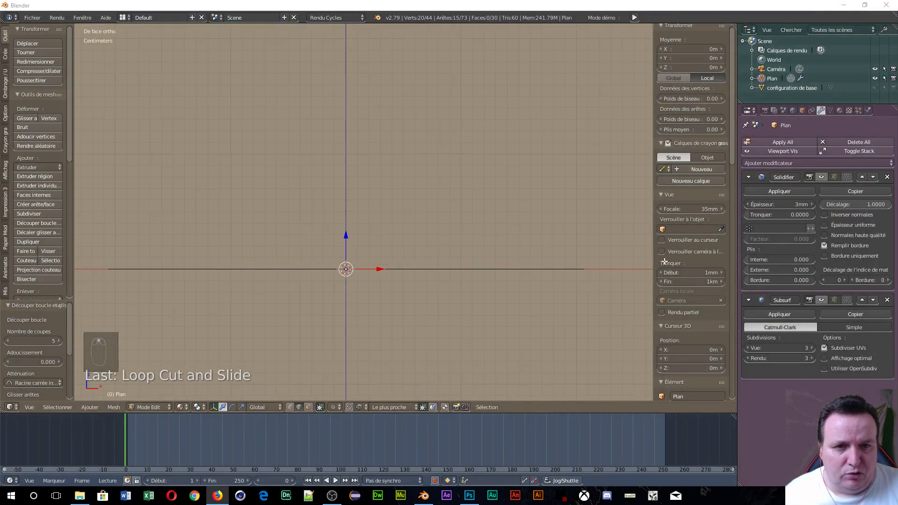
click(833, 177)
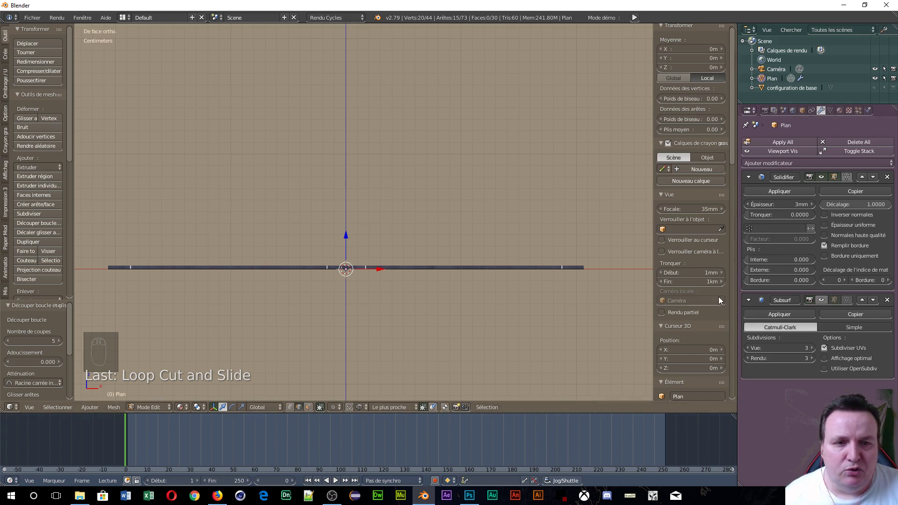
- Add a background image slot to the 3D view and restrict it to the front view (De face)
scroll(706, 296, down, 15)
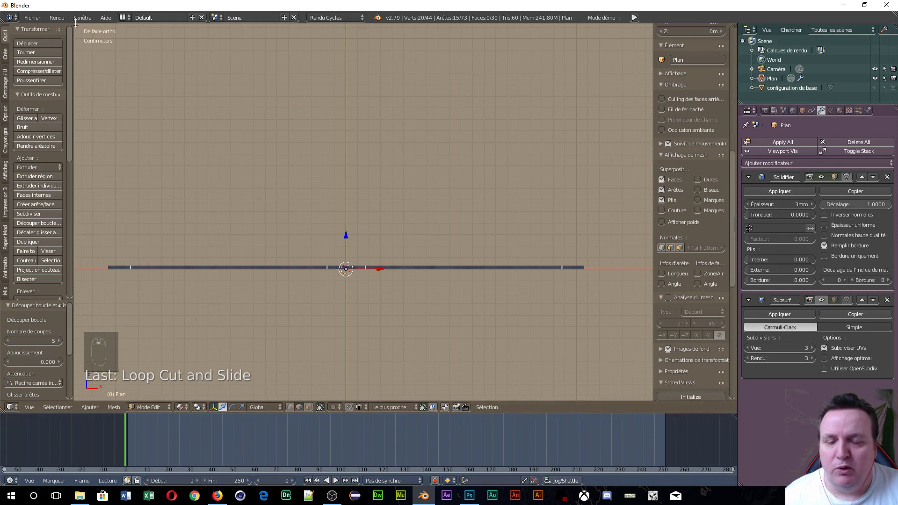
scroll(702, 290, down, 9)
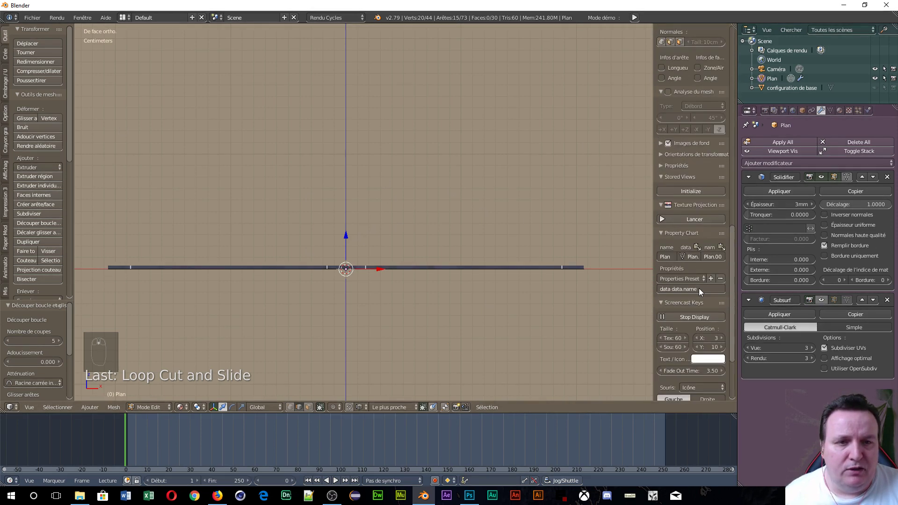
scroll(698, 288, up, 8)
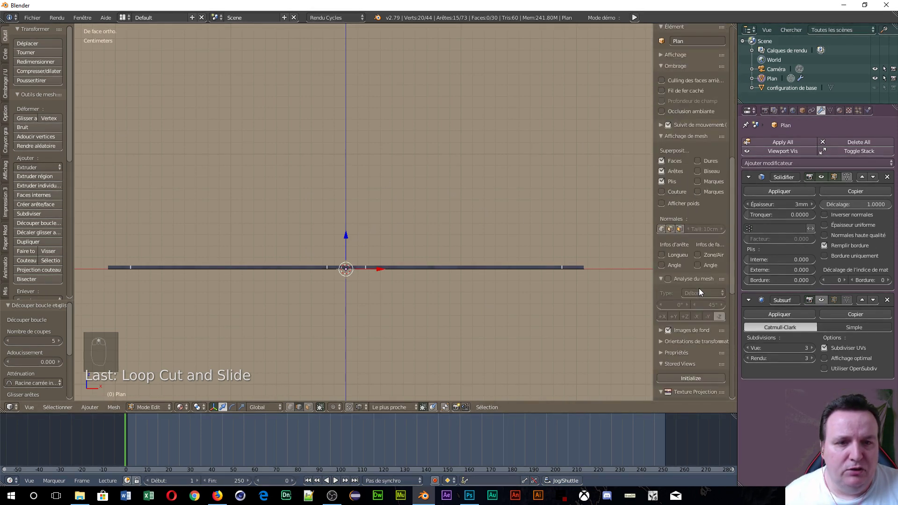
click(659, 331)
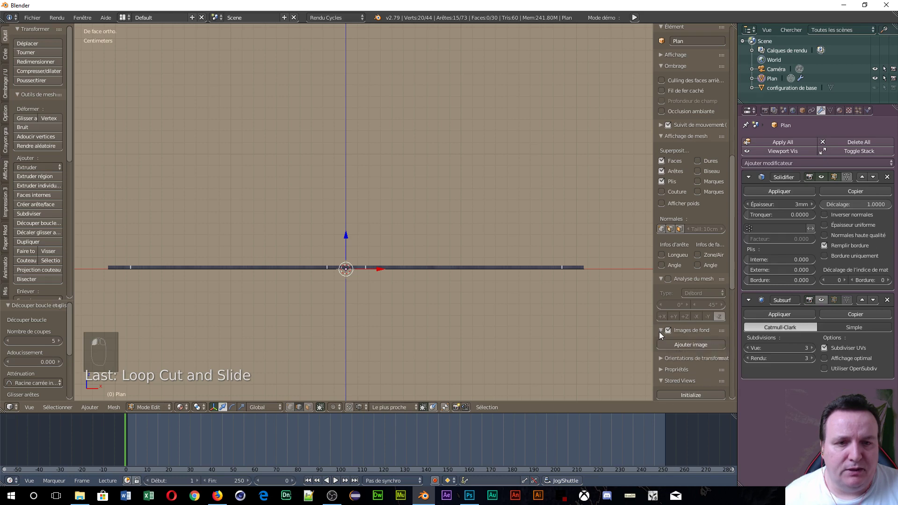
click(696, 344)
click(711, 371)
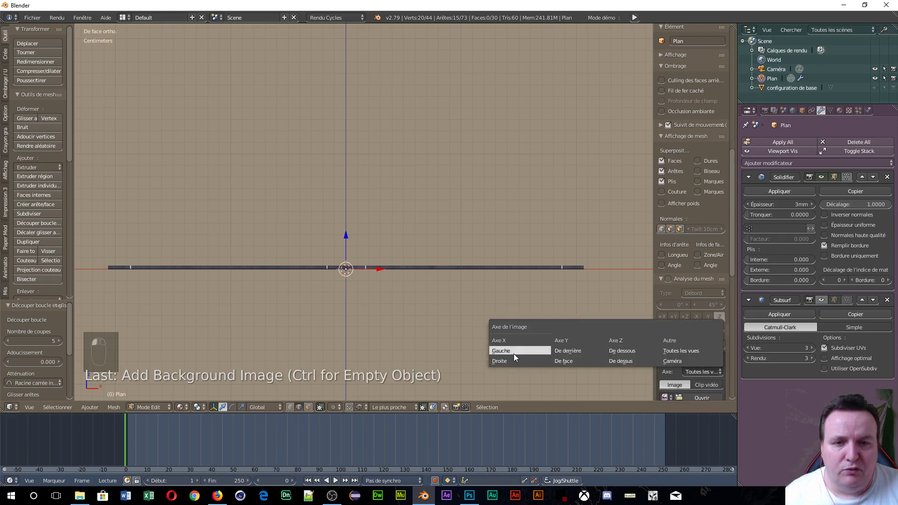
click(574, 358)
scroll(377, 300, down, 5)
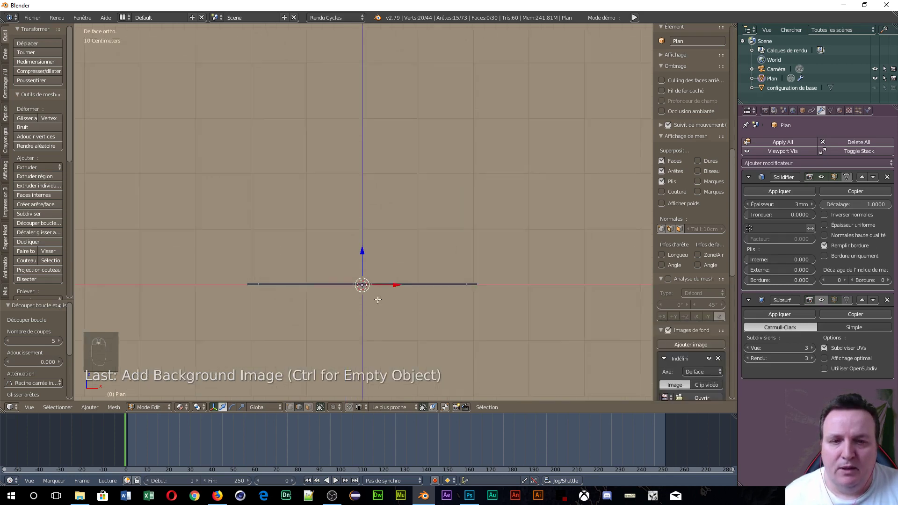
scroll(714, 372, down, 3)
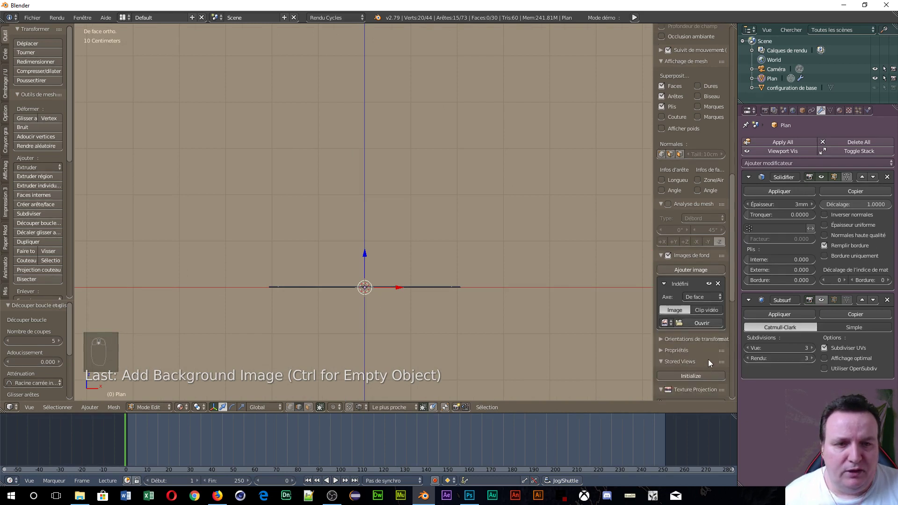
- Load 576803.jpg from the "livre ouvert" folder of "bibliothèque Poudlard" as the front-view background image
click(692, 343)
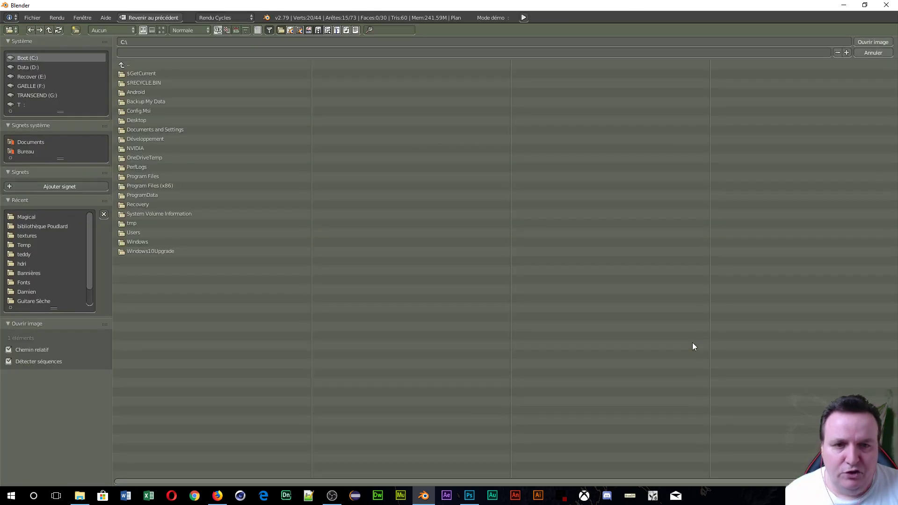
click(38, 227)
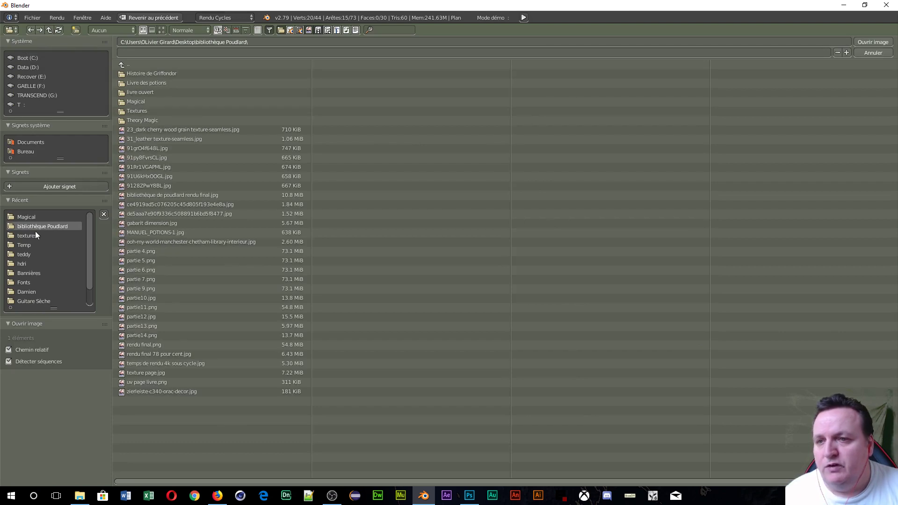
click(161, 29)
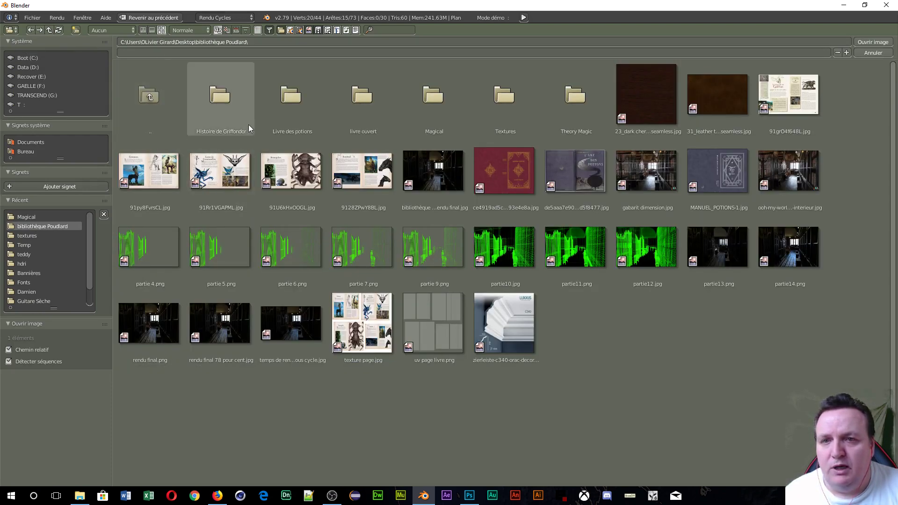
click(352, 120)
click(222, 107)
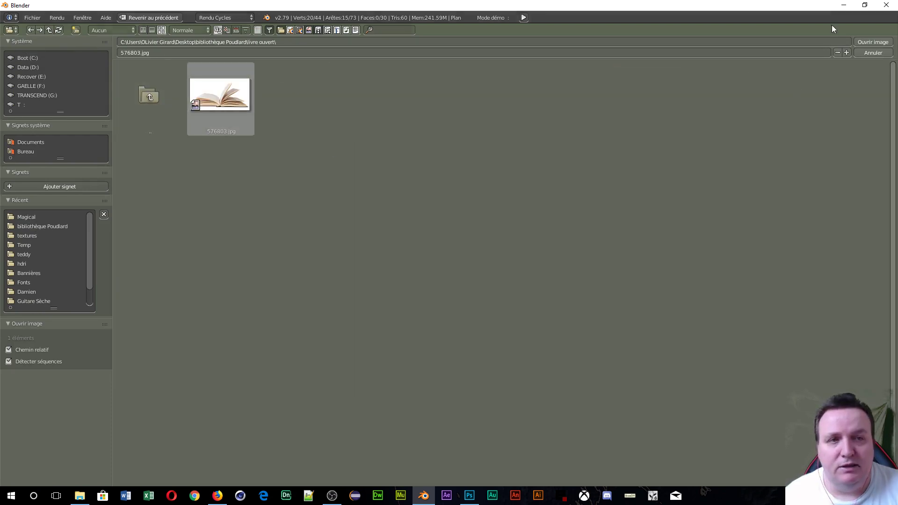
click(871, 42)
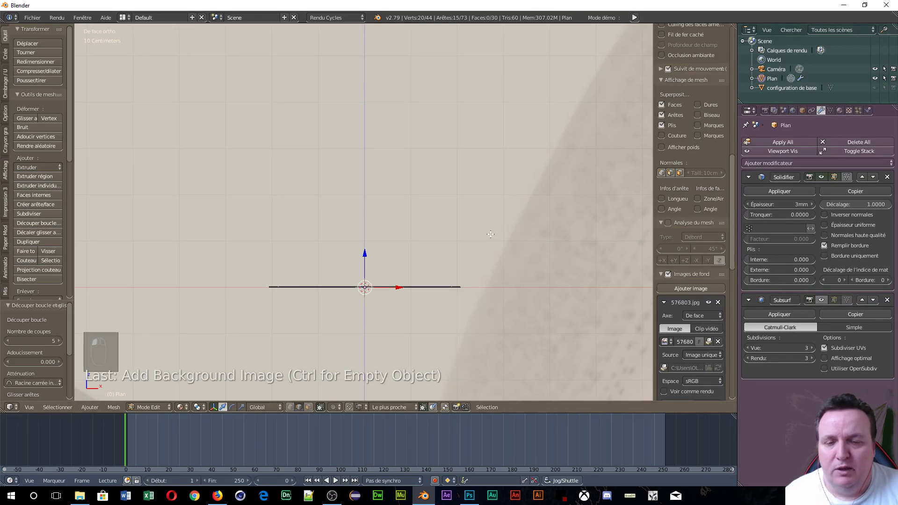
scroll(490, 234, down, 8)
scroll(514, 255, up, 3)
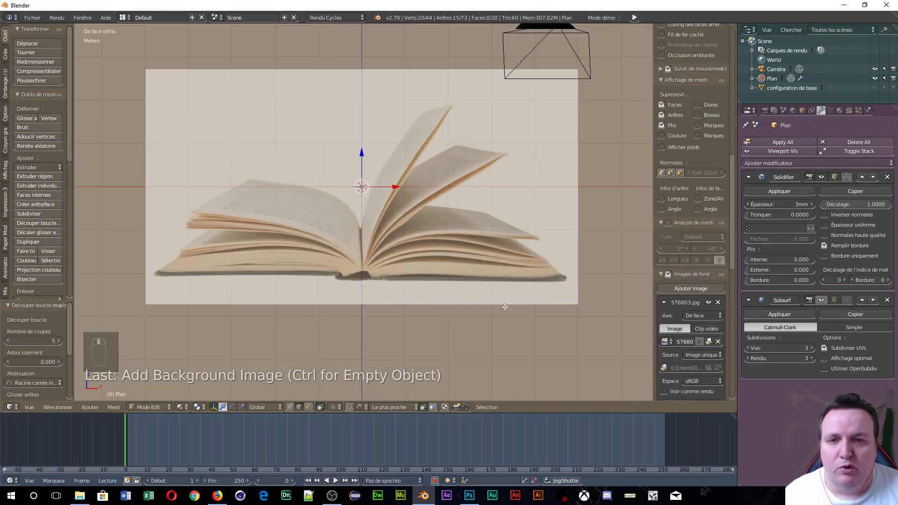
- Reduce the open-book background image's size to 48 cm to bring it near the cover's scale
scroll(434, 301, up, 2)
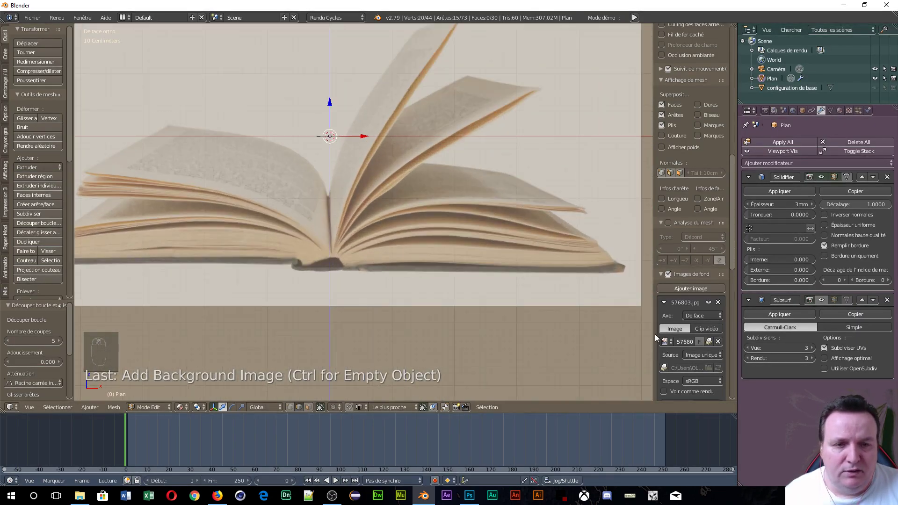
scroll(653, 334, down, 1)
scroll(697, 335, down, 6)
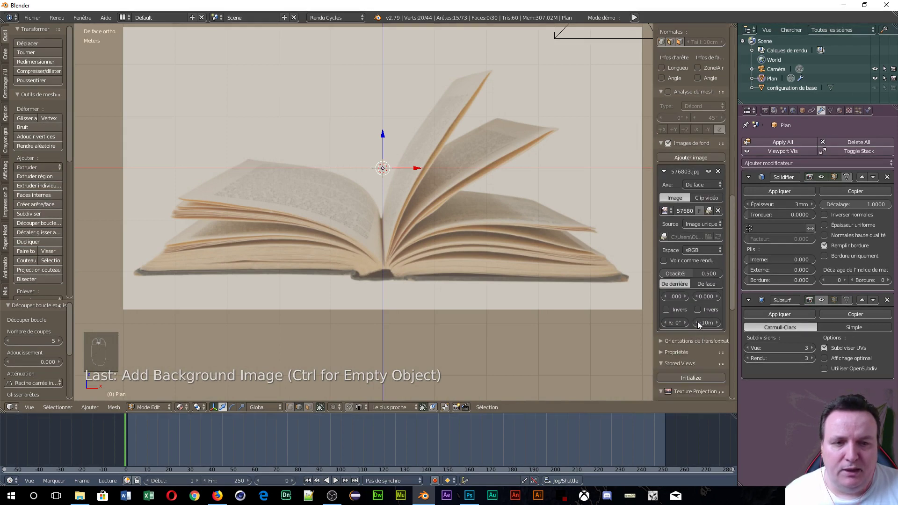
drag(697, 322, 641, 323)
scroll(349, 161, up, 4)
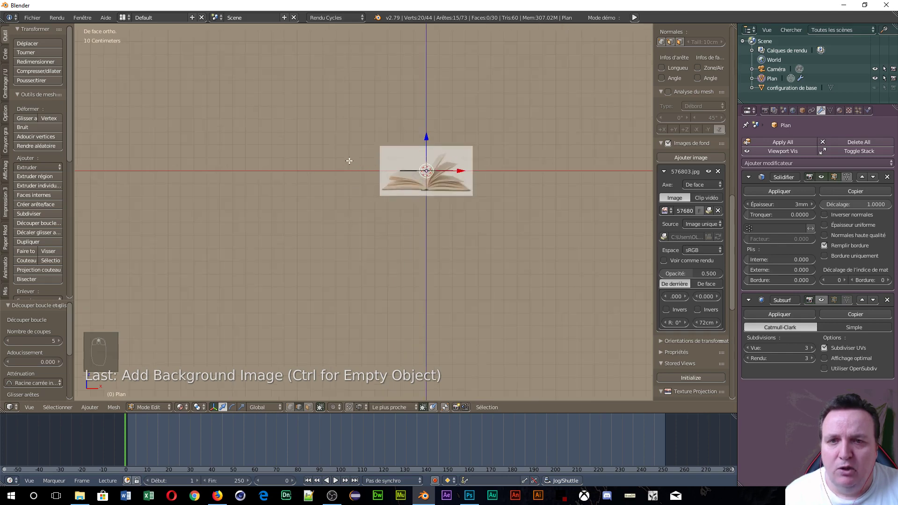
scroll(350, 161, up, 8)
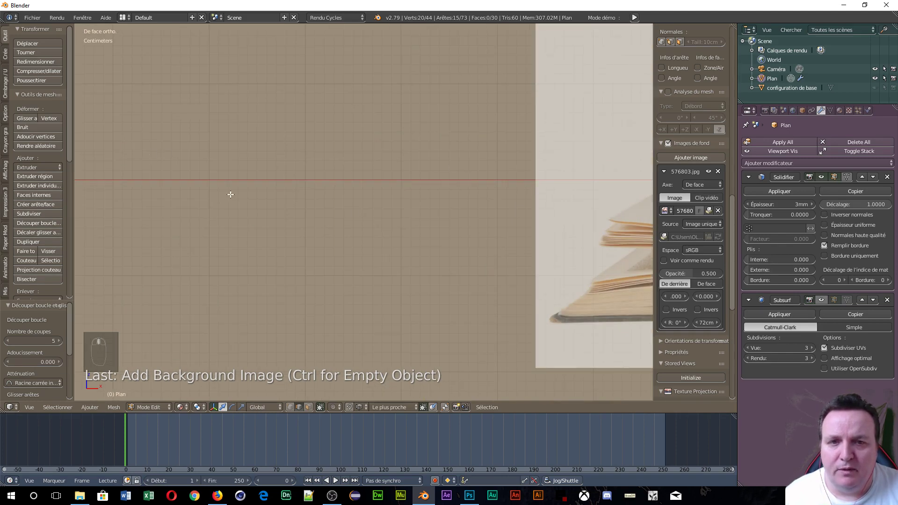
shift+middle_drag(515, 224, 24, 185)
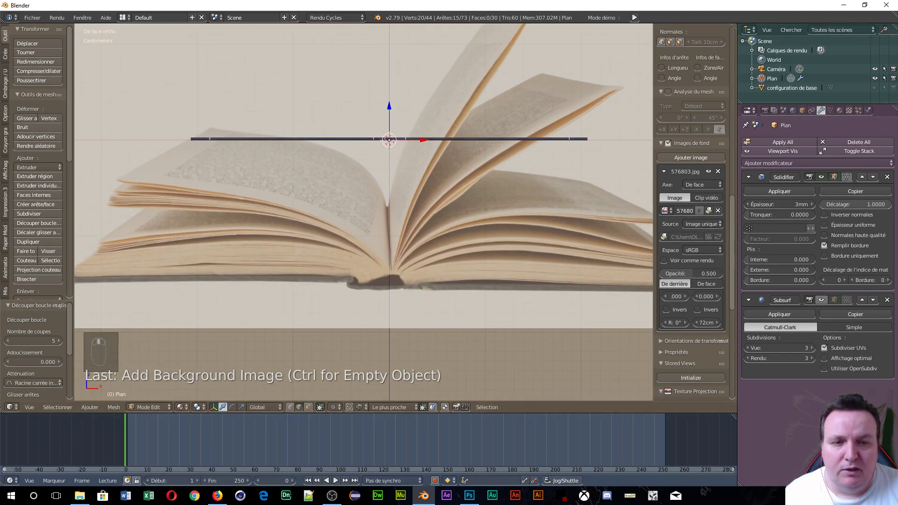
drag(697, 322, 674, 322)
scroll(402, 261, up, 1)
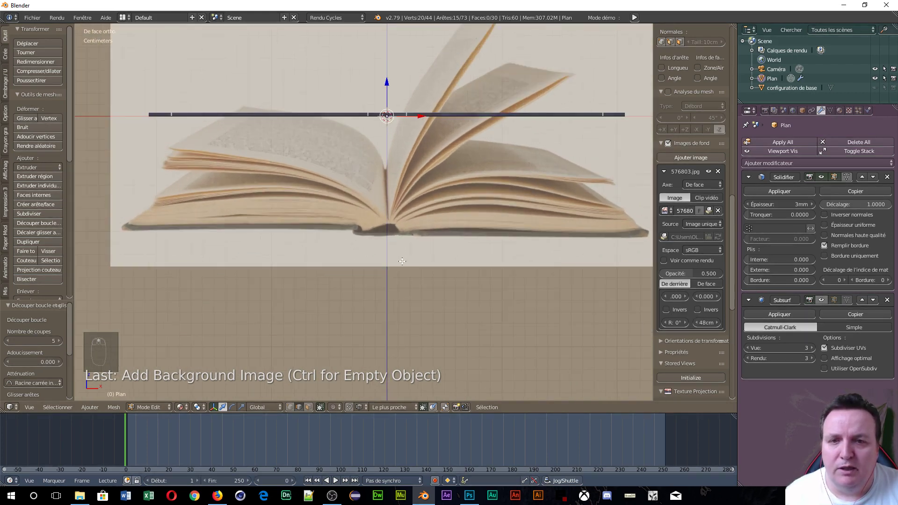
- Set the background image's vertical offset to 0.170 and its size to 43 cm, aligning the pictured book's base and width with the cover
click(386, 83)
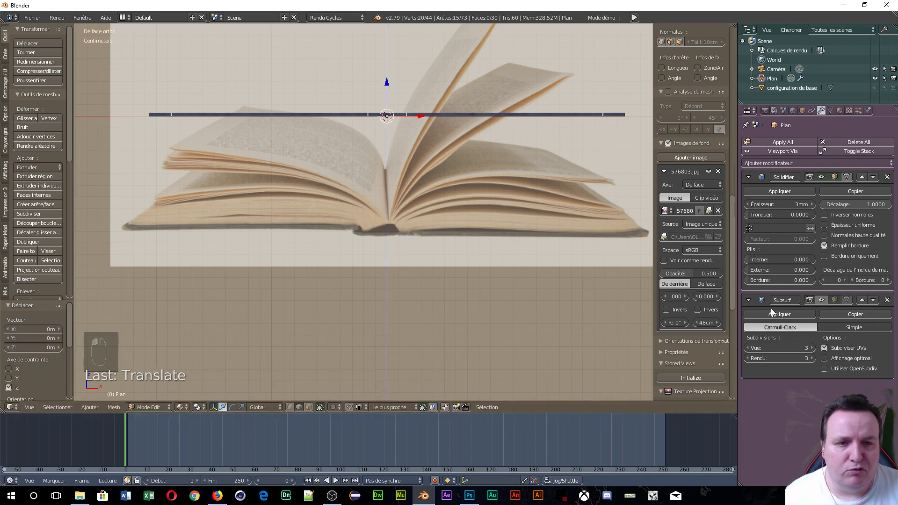
drag(706, 296, 709, 324)
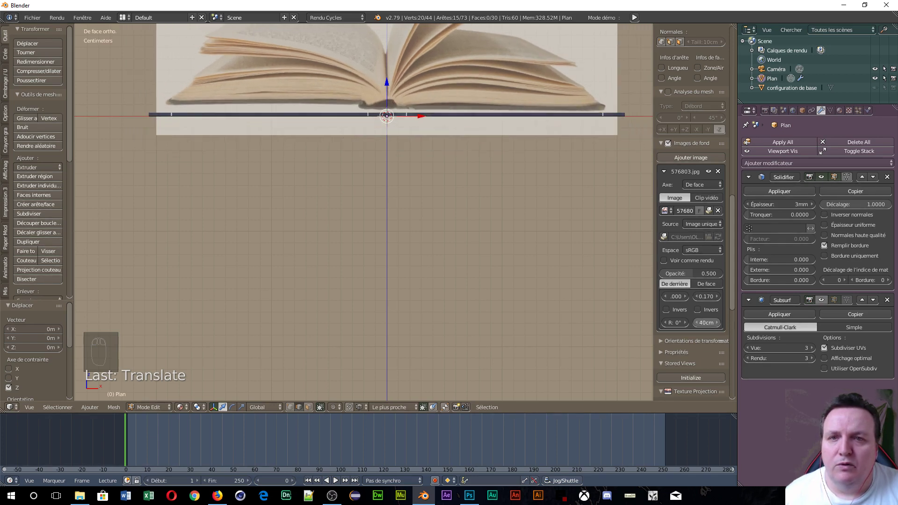
scroll(481, 264, up, 5)
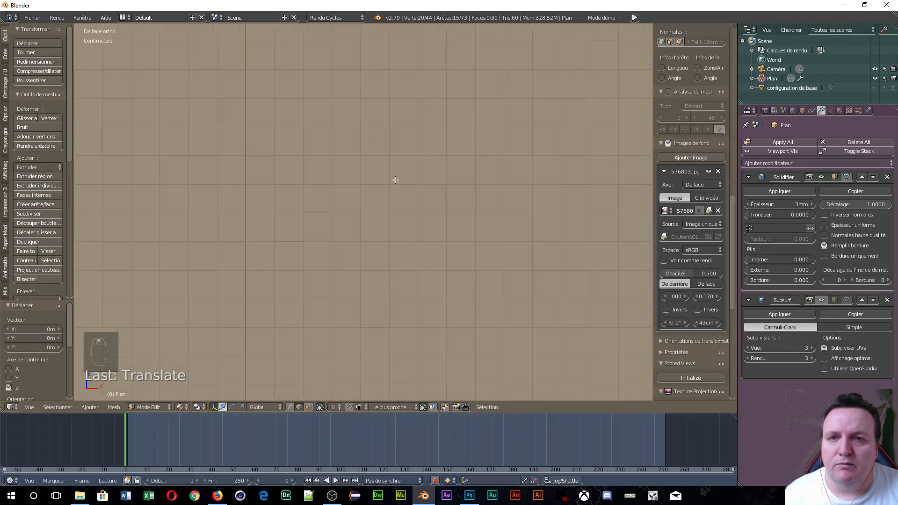
scroll(372, 118, down, 4)
scroll(308, 136, down, 4)
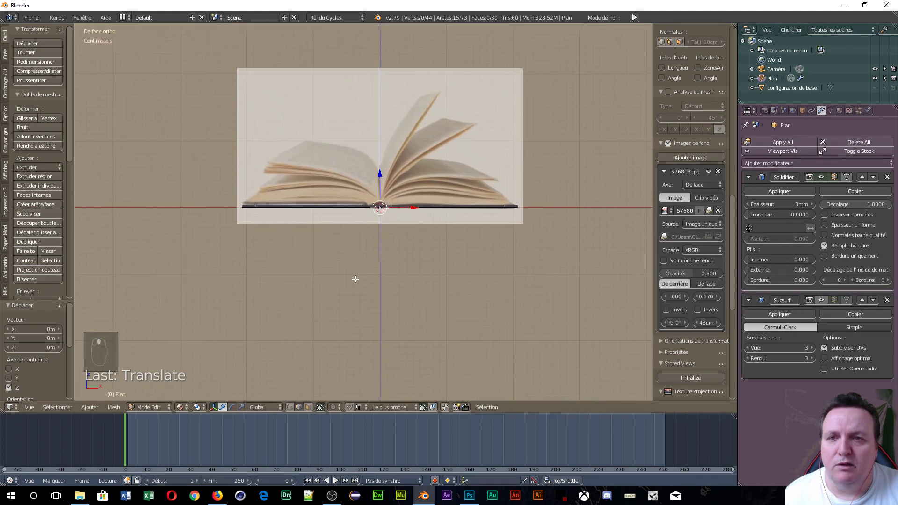
scroll(358, 276, up, 6)
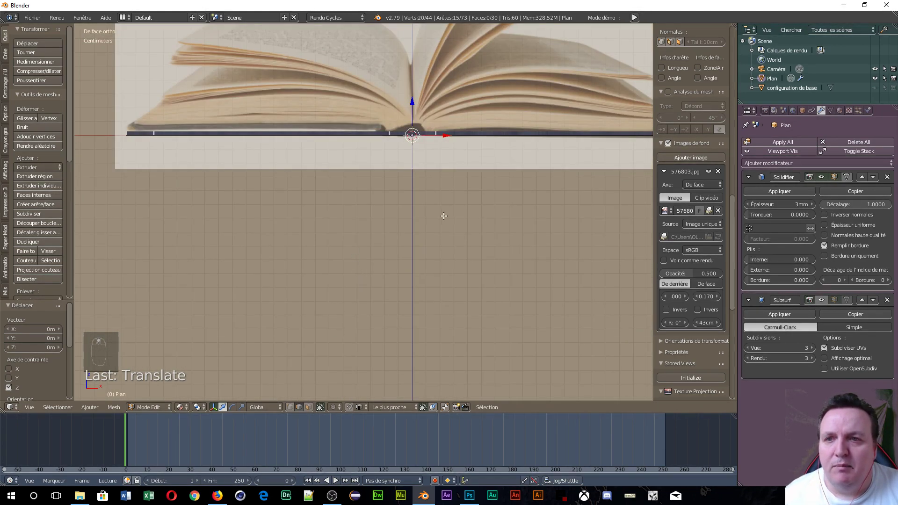
scroll(443, 213, up, 1)
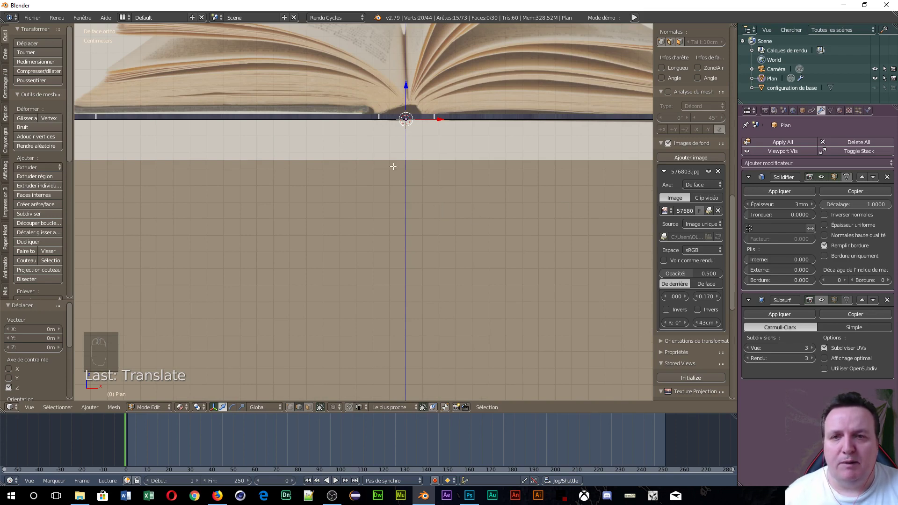
- Raise the edge loop between the decorated cover and the spine about 4.23 mm along Z, following the hinge in the reference image
middle_drag(393, 167, 424, 181)
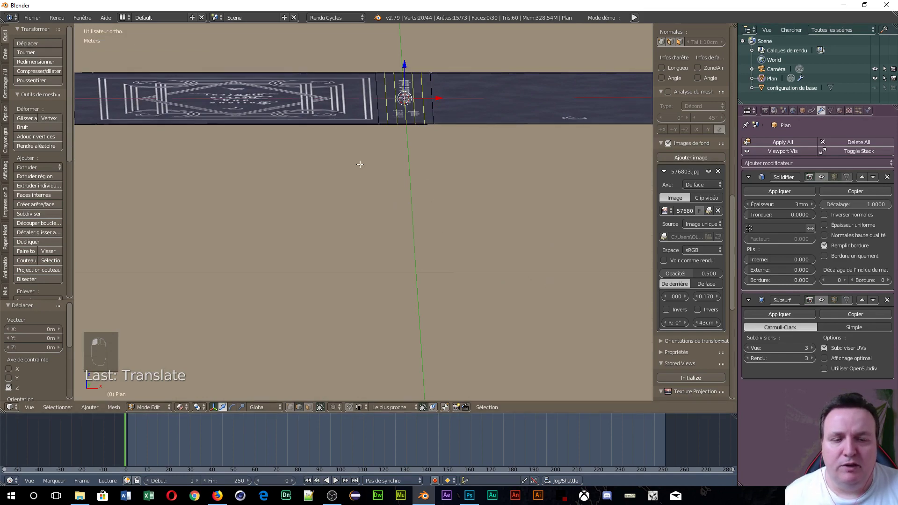
key(KP_1)
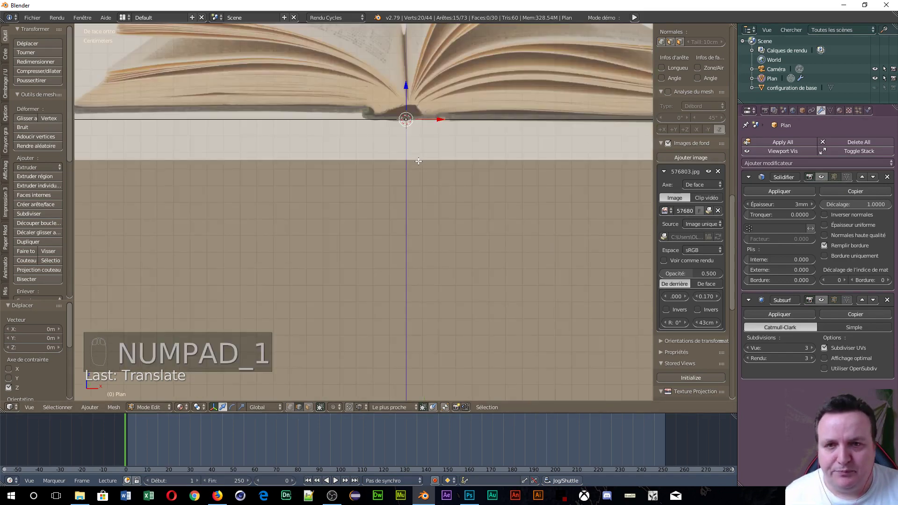
middle_drag(384, 137, 392, 156)
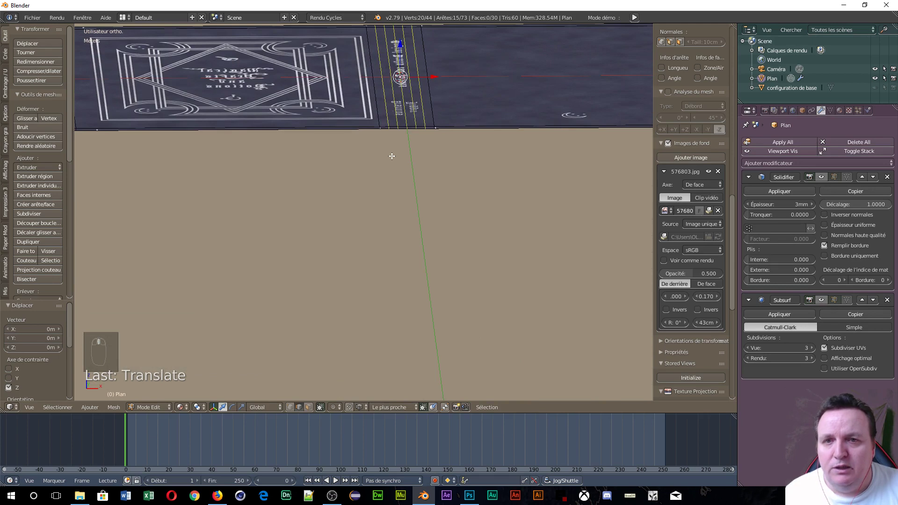
alt+click(378, 120)
scroll(398, 155, up, 2)
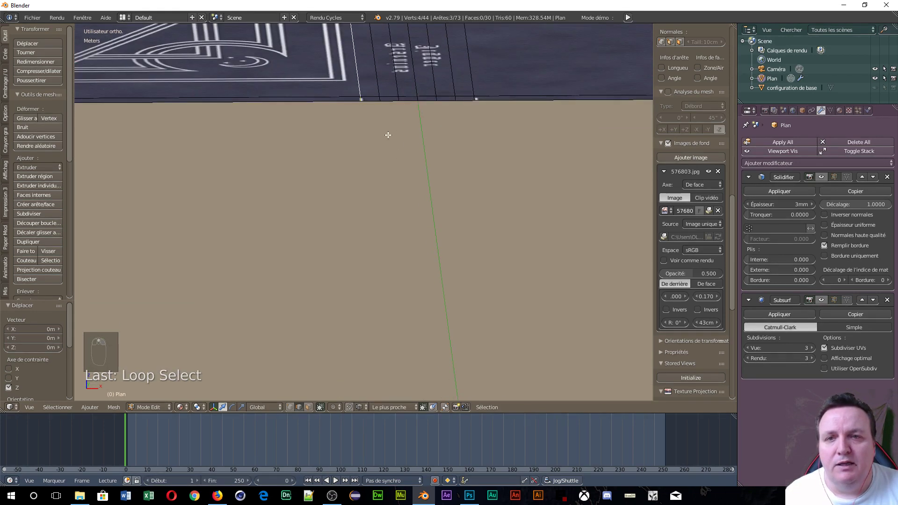
scroll(392, 103, down, 2)
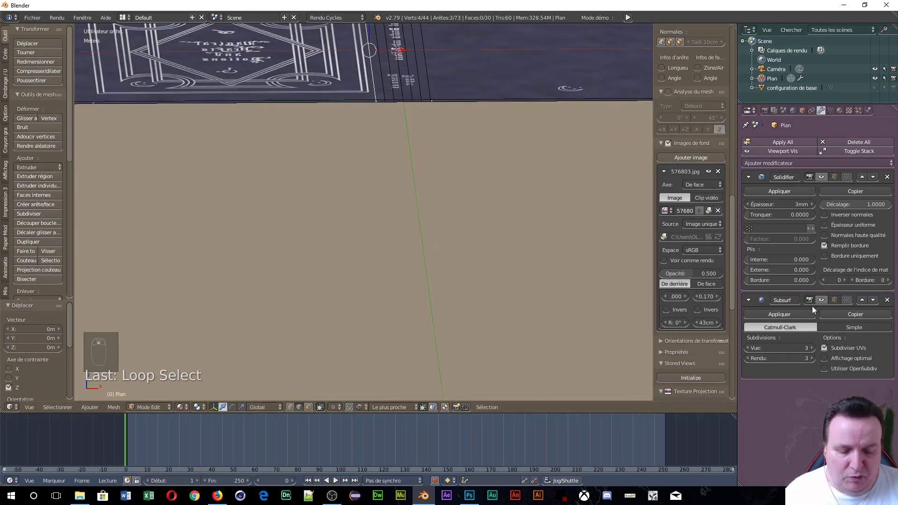
key(KP_1)
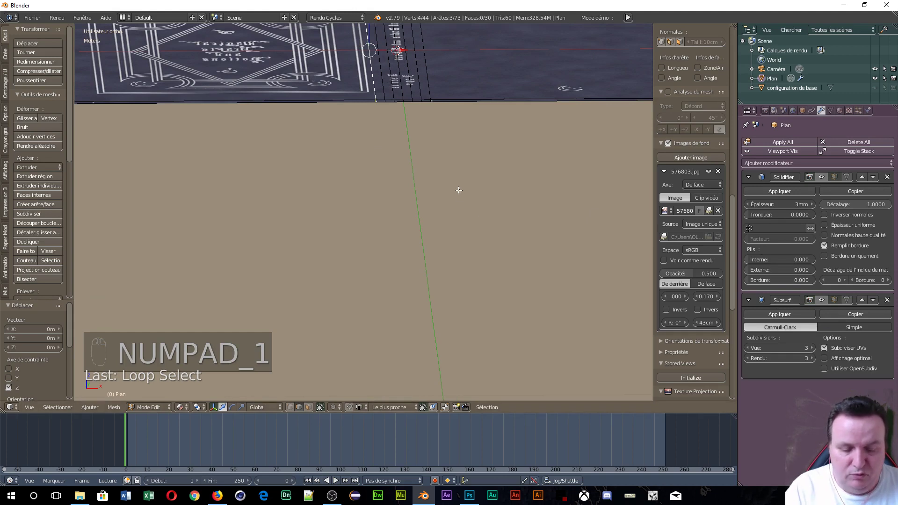
key(KP_1)
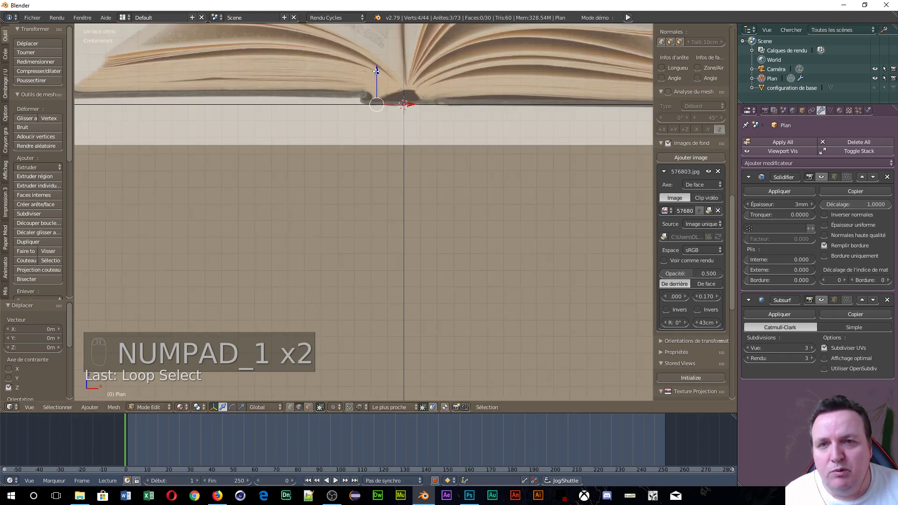
drag(377, 71, 377, 65)
mouse_move(395, 147)
middle_down()
mouse_move(393, 170)
mouse_move(401, 158)
middle_up()
middle_drag(372, 112, 377, 92)
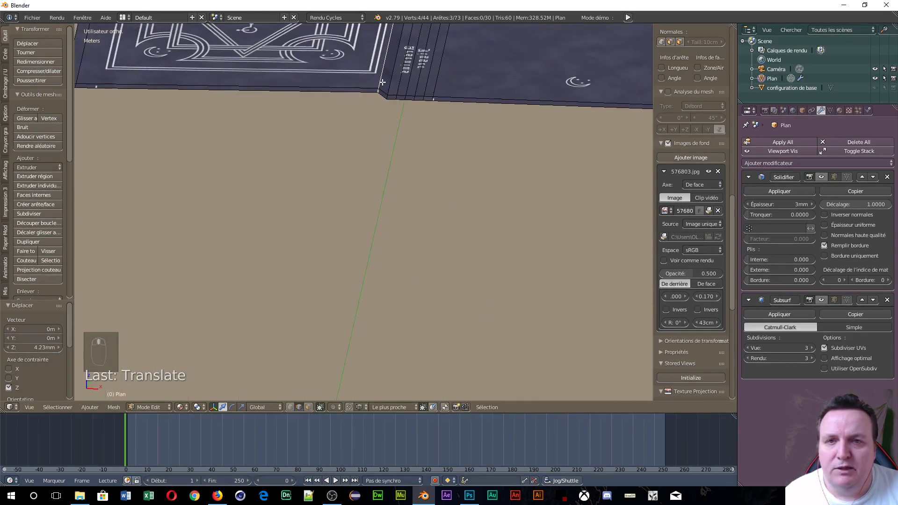
- Move the first spine edge loop beside the decorated-side hinge by -3.05 mm in X and 0.94 mm in Z, following the reference book's hinge
alt+right_click(390, 83)
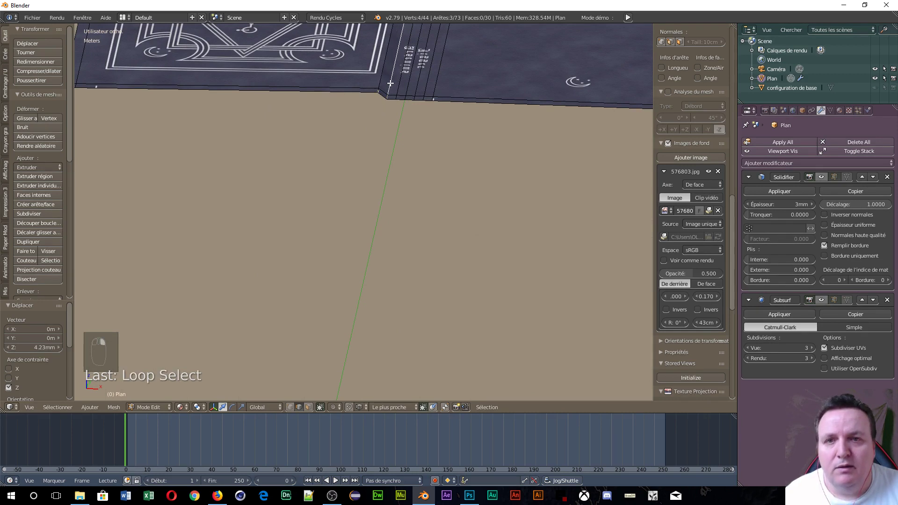
key(KP_1)
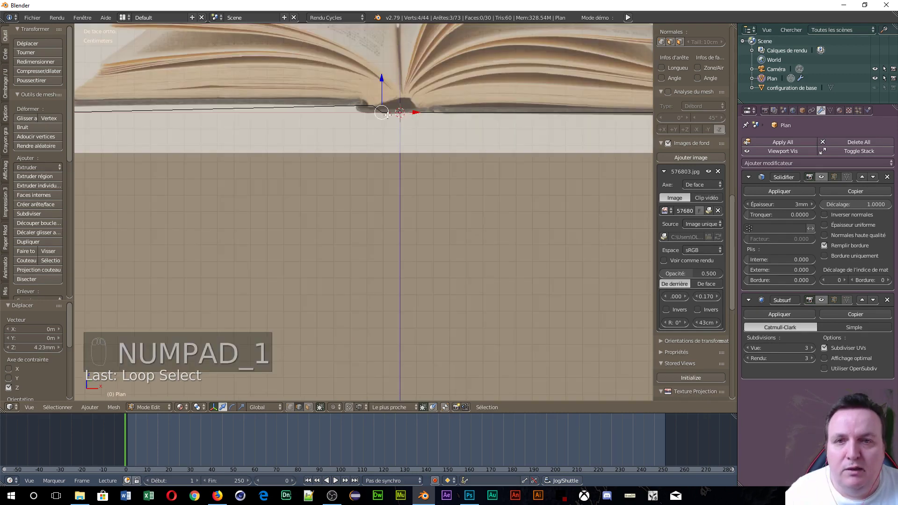
scroll(415, 116, up, 1)
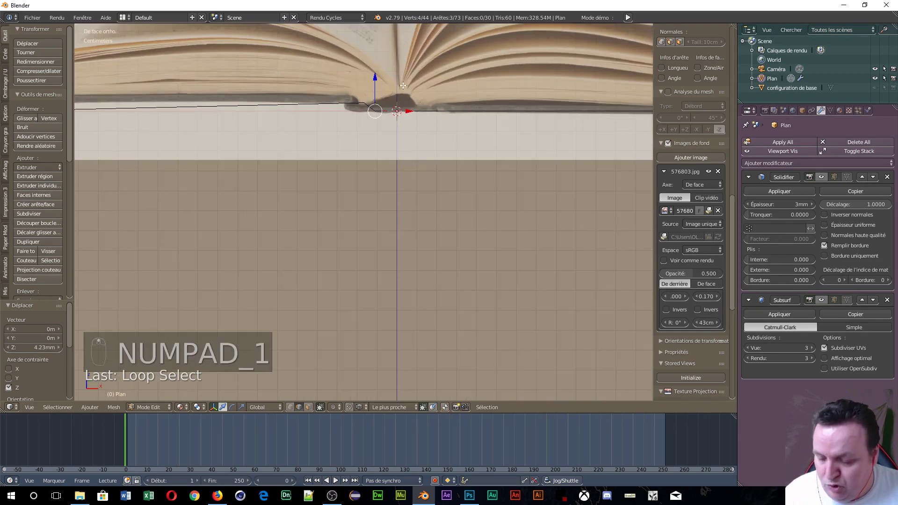
key(g)
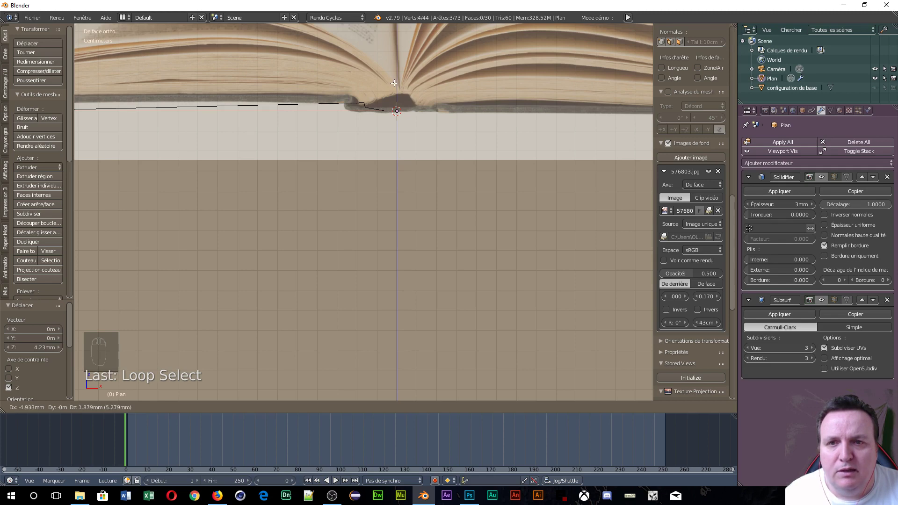
click(398, 84)
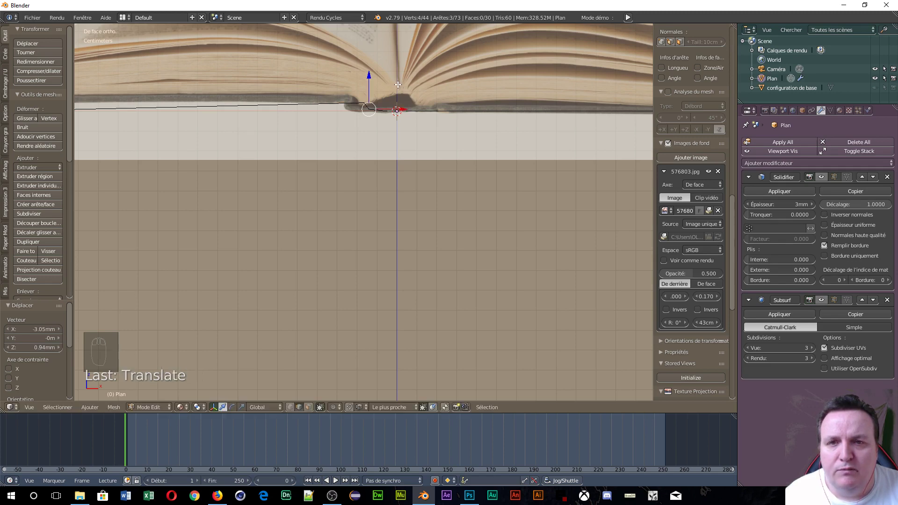
- Move the second spine edge loop from the decorated cover by -5.41 mm in X and -0.338 mm in Z
scroll(397, 84, down, 2)
mouse_move(397, 84)
middle_down()
mouse_move(414, 131)
mouse_move(401, 102)
mouse_move(392, 120)
middle_up()
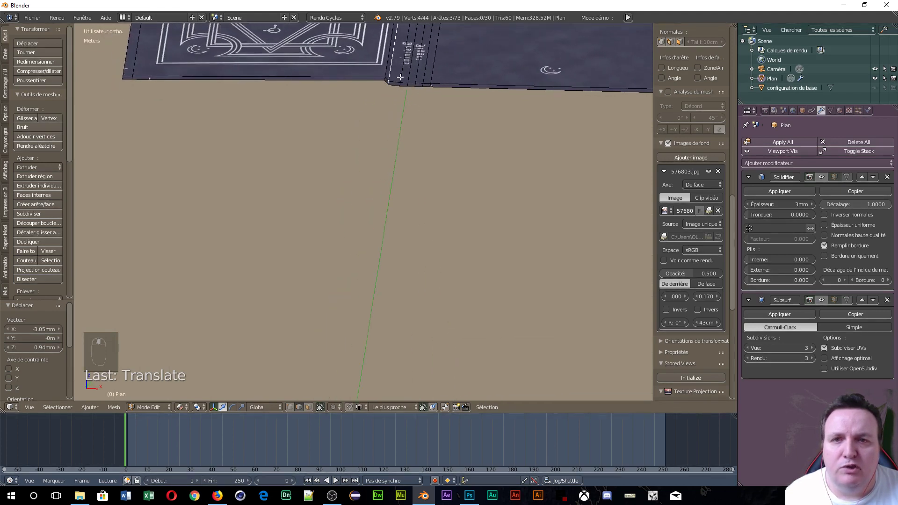
alt+right_click(401, 78)
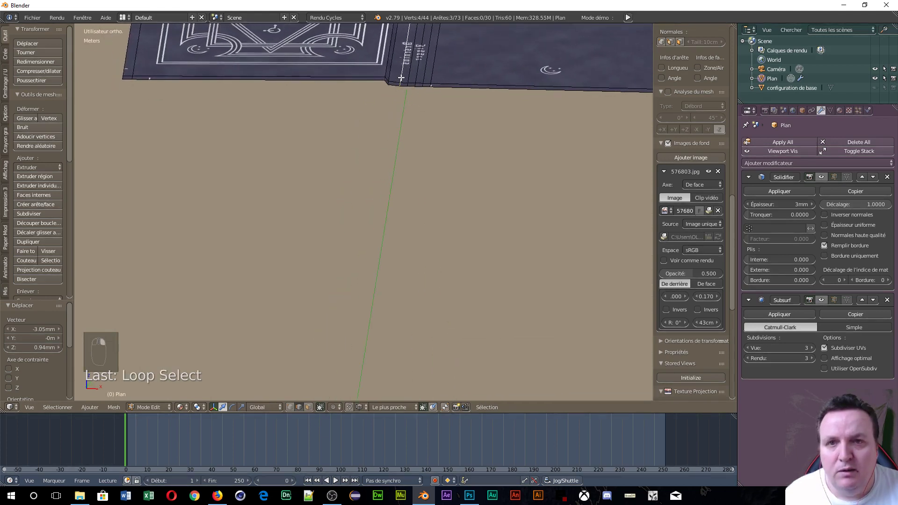
key(KP_1)
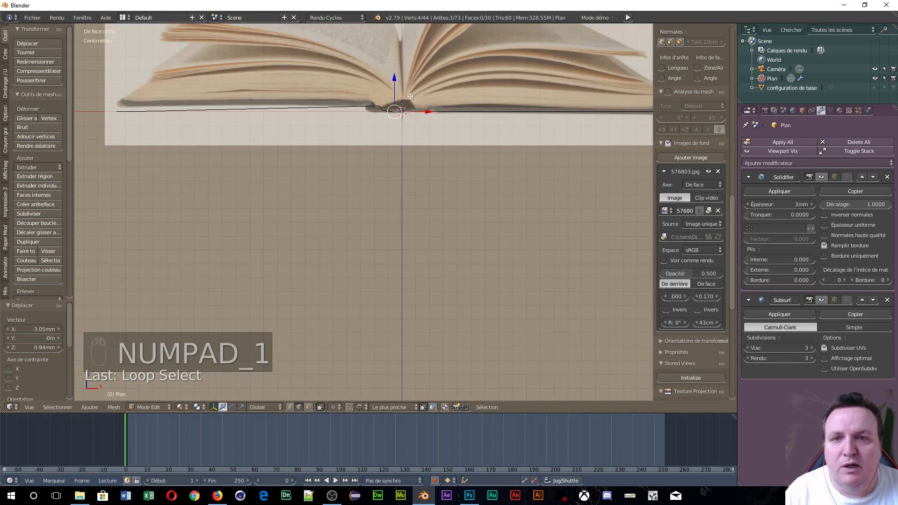
key(g)
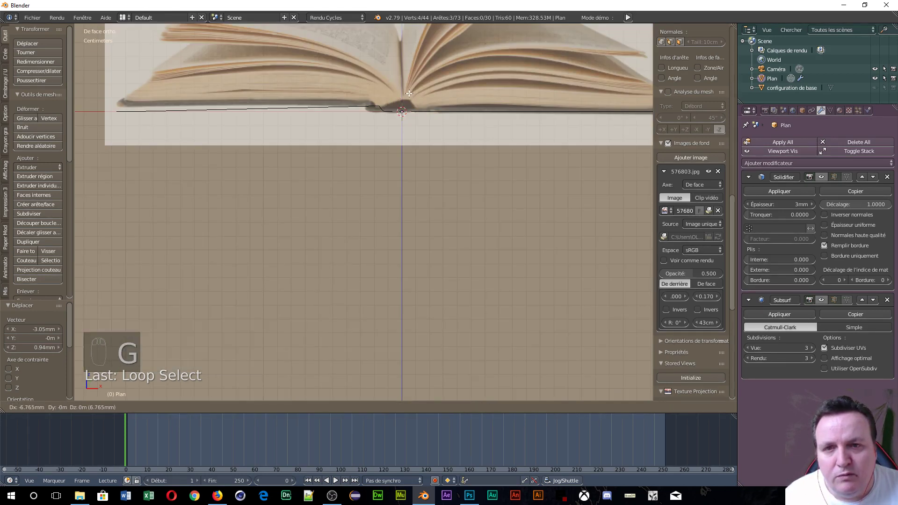
click(411, 94)
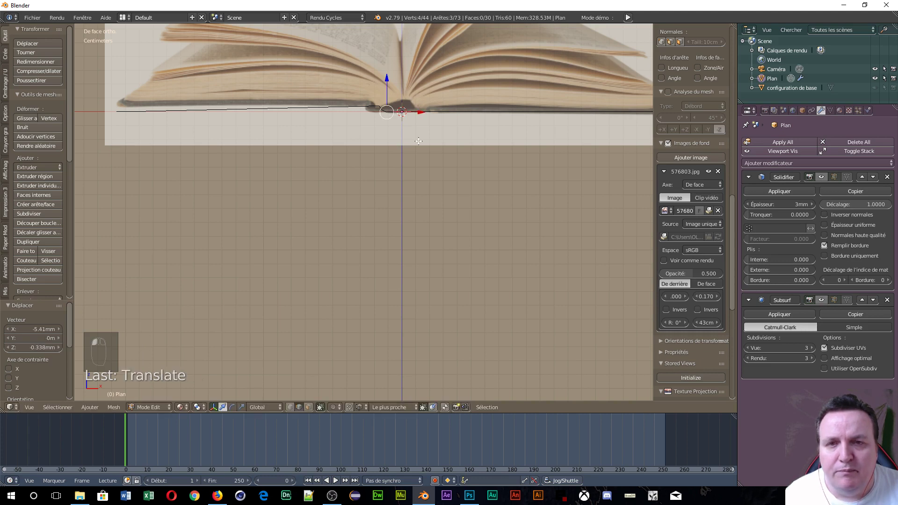
- Raise the edge loop between the spine and the plain cover 0.47 mm along Z to match the reference image
scroll(453, 104, up, 2)
middle_drag(447, 111, 444, 64)
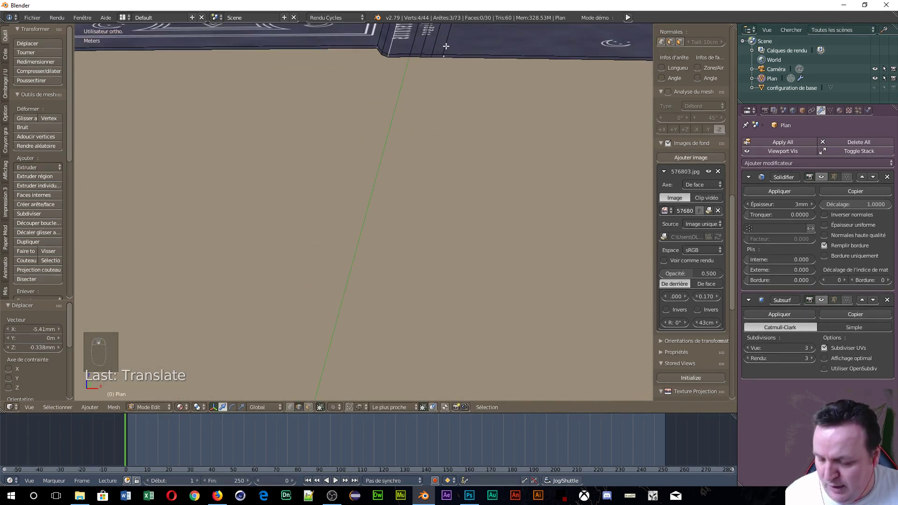
alt+right_click(445, 46)
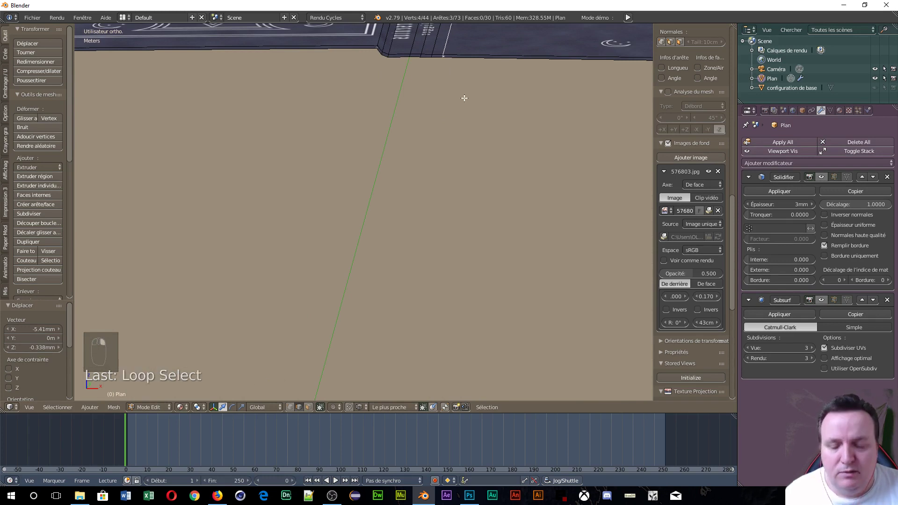
key(KP_1)
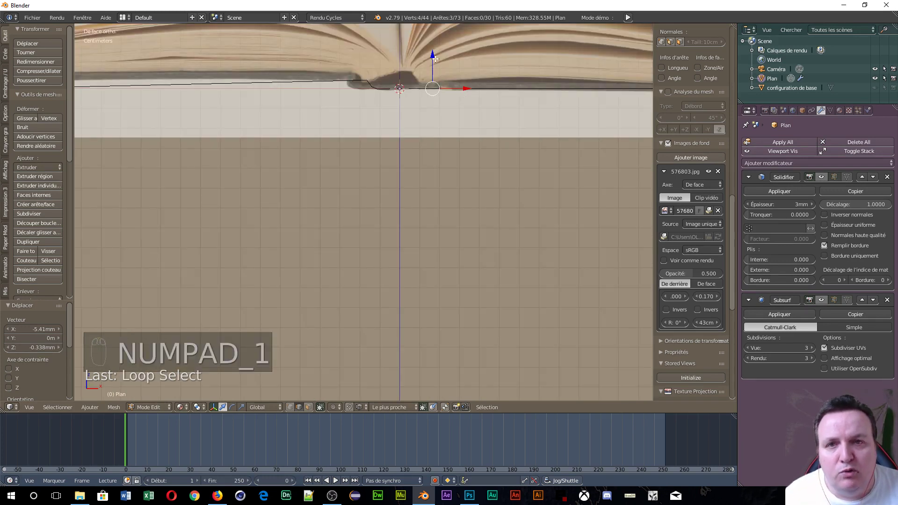
drag(433, 55, 433, 55)
- Examine the hinge and spine shape of the cover with the Solidify and Subsurf modifiers previewed in Edit Mode
scroll(431, 114, down, 2)
middle_drag(430, 114, 449, 123)
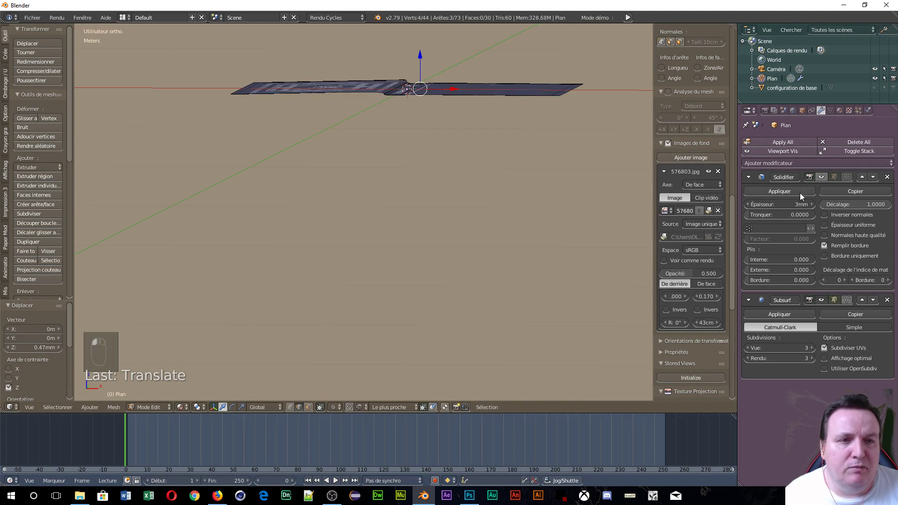
middle_drag(367, 180, 366, 151)
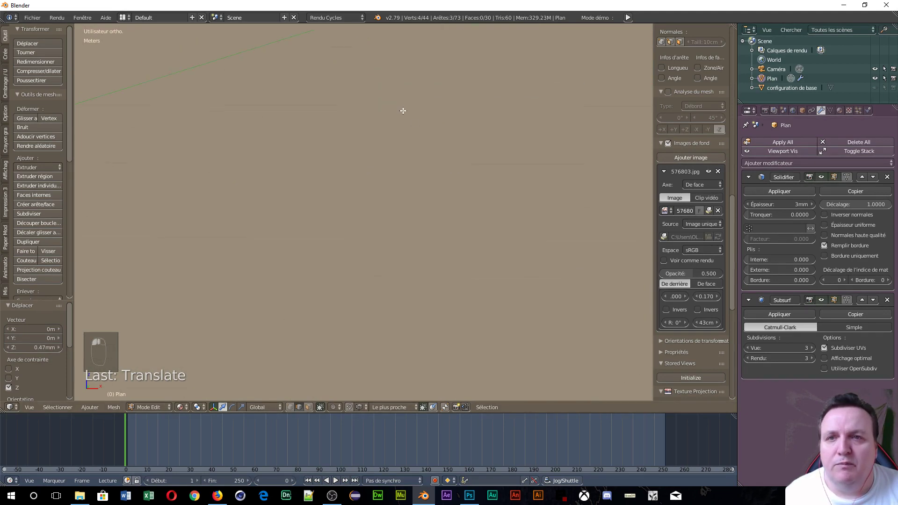
middle_drag(403, 111, 401, 174)
scroll(445, 108, down, 8)
scroll(479, 124, up, 6)
scroll(478, 124, down, 4)
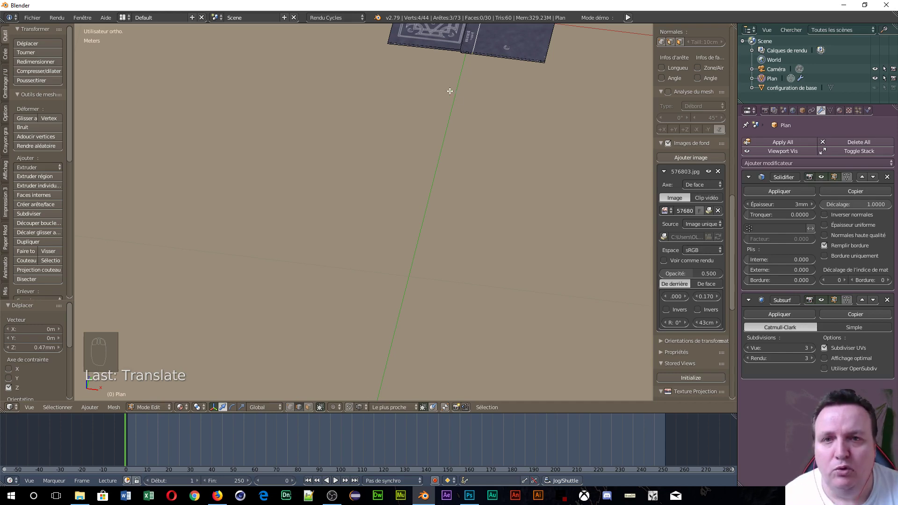
right_drag(450, 91, 477, 243)
right_click(478, 225)
scroll(537, 159, up, 2)
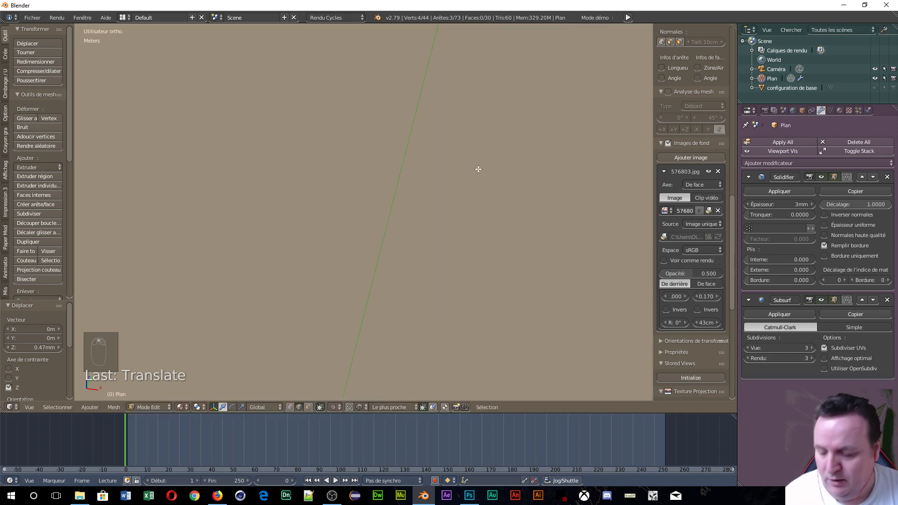
shift+middle_drag(418, 123, 444, 339)
scroll(511, 297, up, 4)
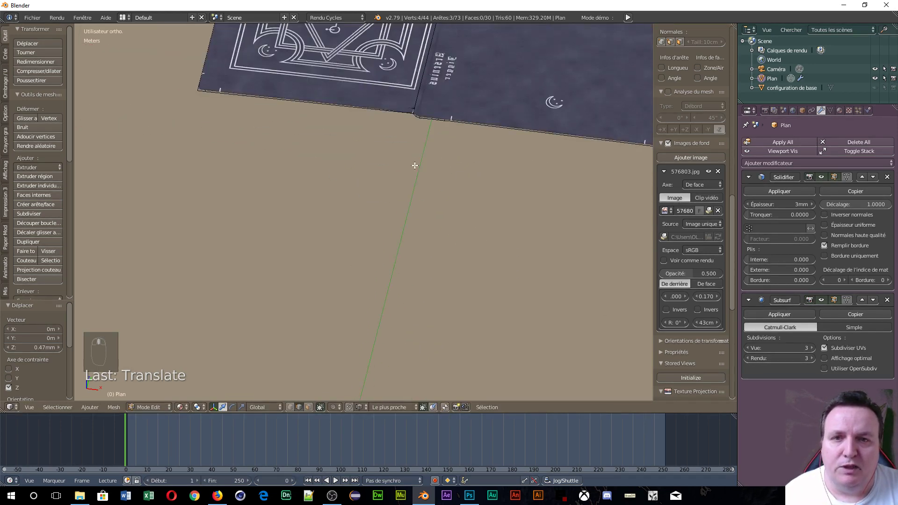
mouse_move(413, 164)
middle_down()
mouse_move(445, 206)
mouse_move(419, 170)
middle_up()
scroll(419, 170, up, 2)
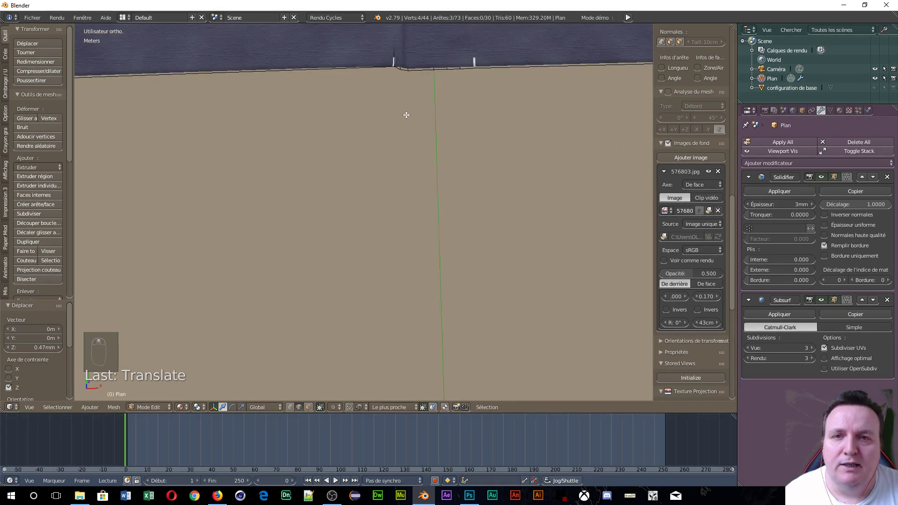
shift+middle_drag(407, 115, 407, 315)
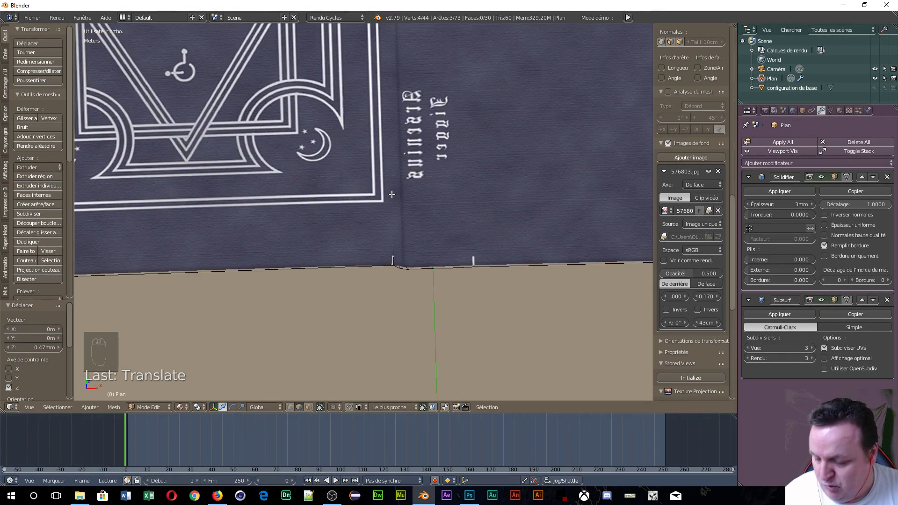
- With the decorated-side hinge edge loop selected, hide the Subsurf and Solidify previews and switch the viewport to Solid shading
alt+right_click(390, 192)
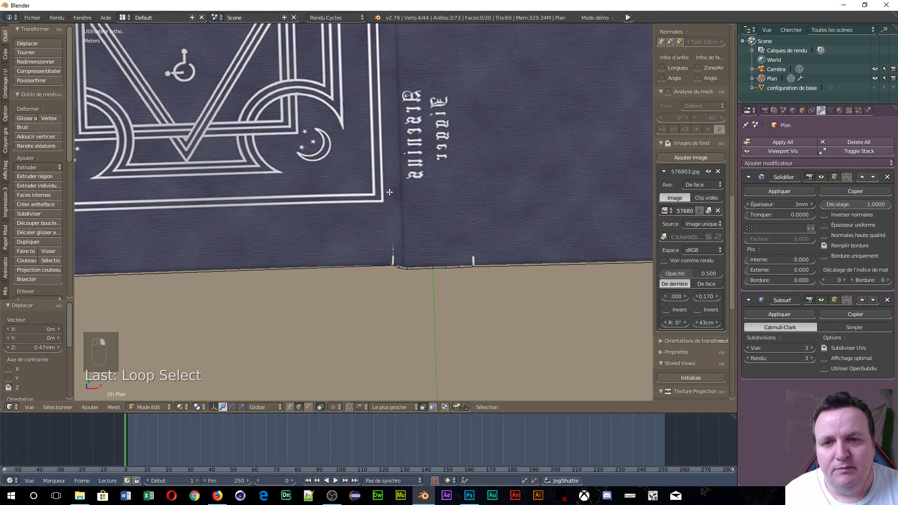
mouse_move(471, 273)
middle_down()
mouse_move(471, 211)
mouse_move(460, 200)
mouse_move(459, 268)
middle_up()
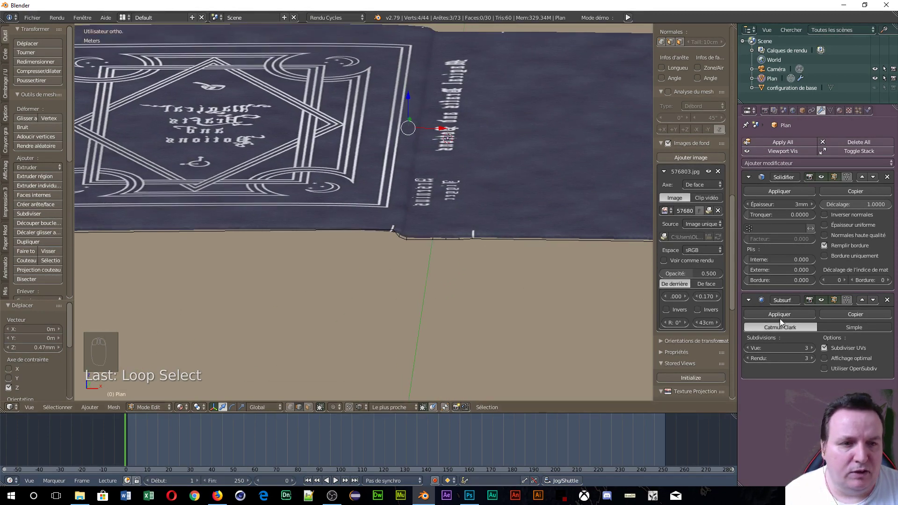
click(820, 301)
click(819, 177)
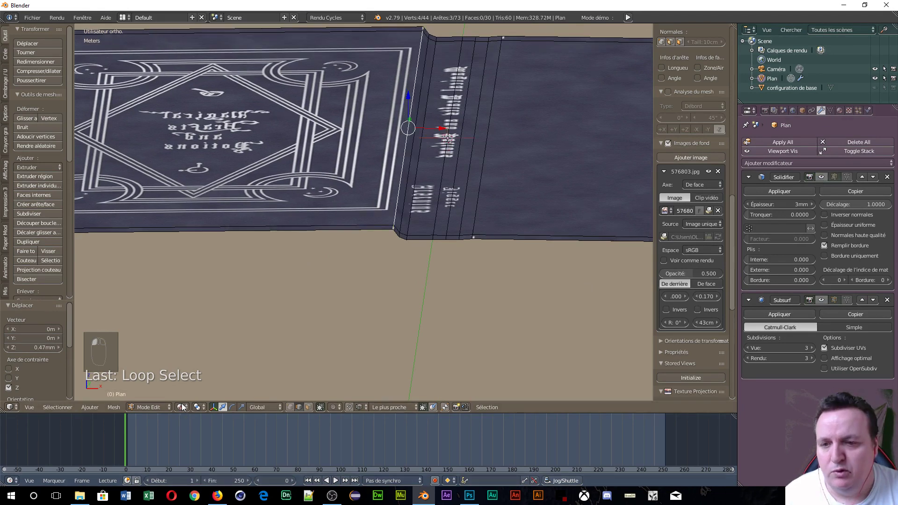
click(180, 407)
click(208, 386)
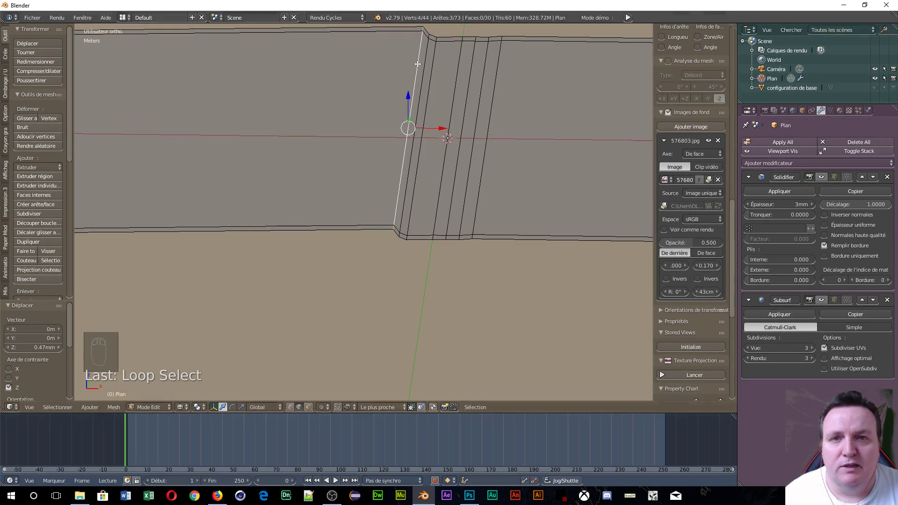
- Add the plain-side hinge edge loop to the selection and snap the 3D cursor to the selection of both hinge loops
alt+shift+right_click(481, 172)
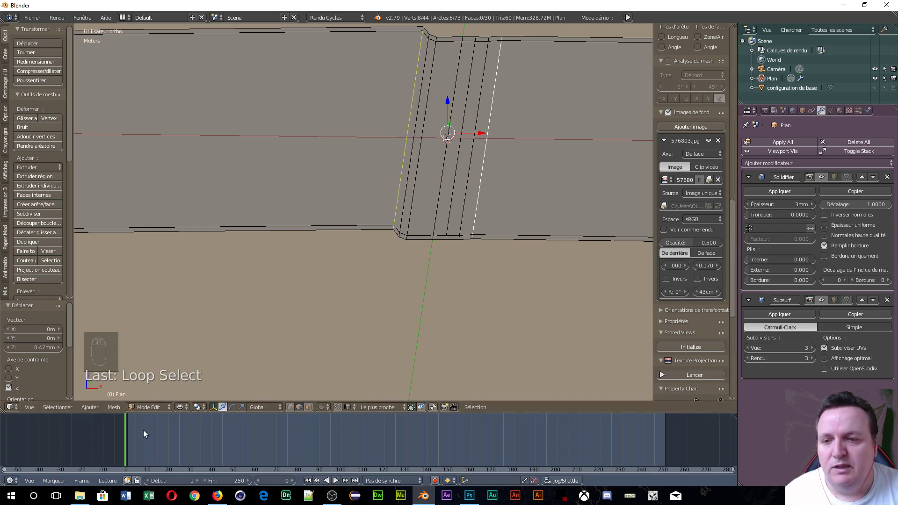
click(113, 408)
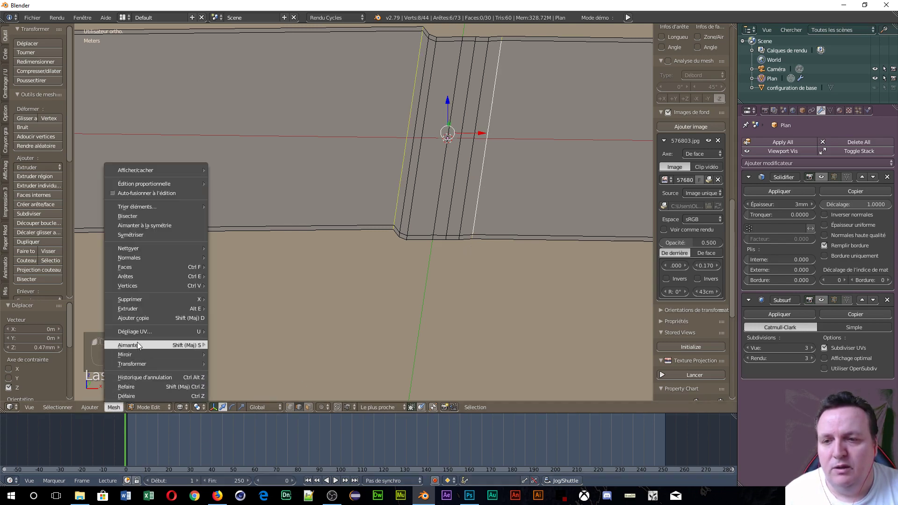
mouse_move(138, 344)
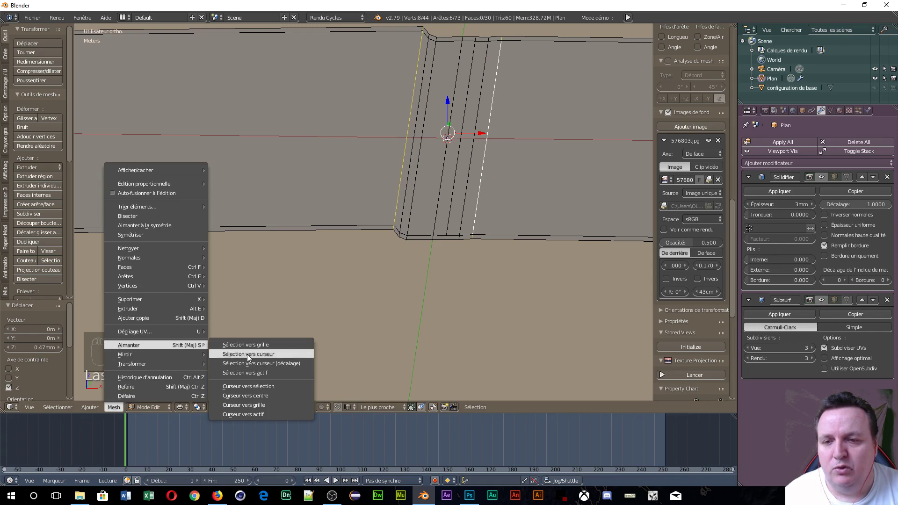
click(259, 388)
- Select only the decorated-side hinge edge loop and show it against the open-book image in front view
mouse_move(410, 319)
middle_down()
mouse_move(421, 307)
mouse_move(411, 303)
middle_up()
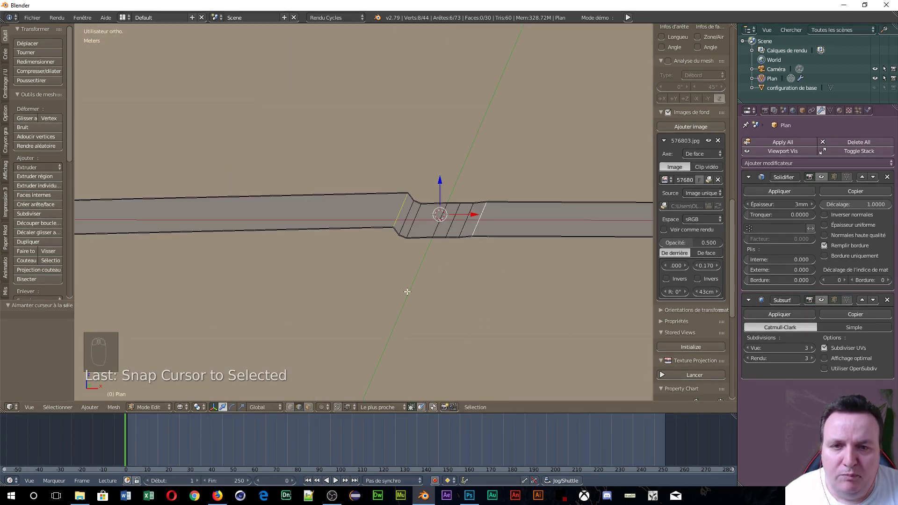
alt+click(397, 218)
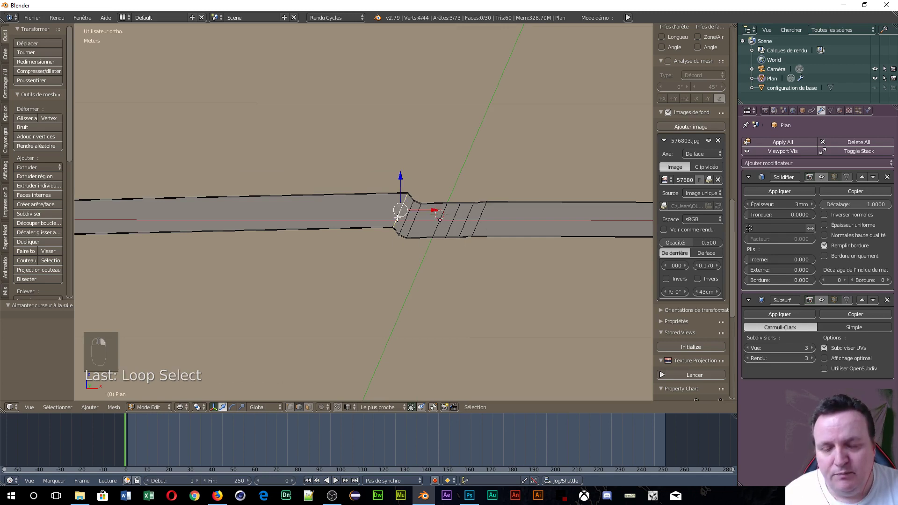
key(KP_1)
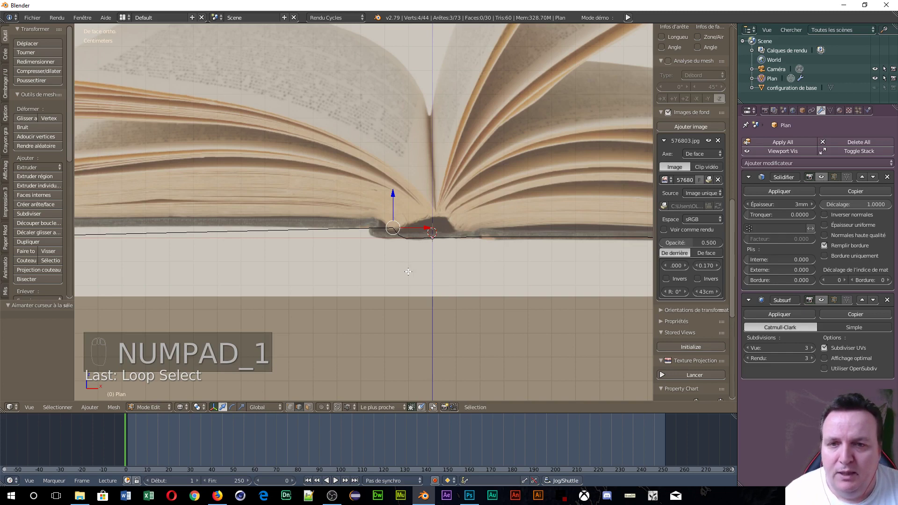
- Spin the selected spine edge loop around the 3D cursor in front view, with the spin angle set to 179°
scroll(409, 271, up, 3)
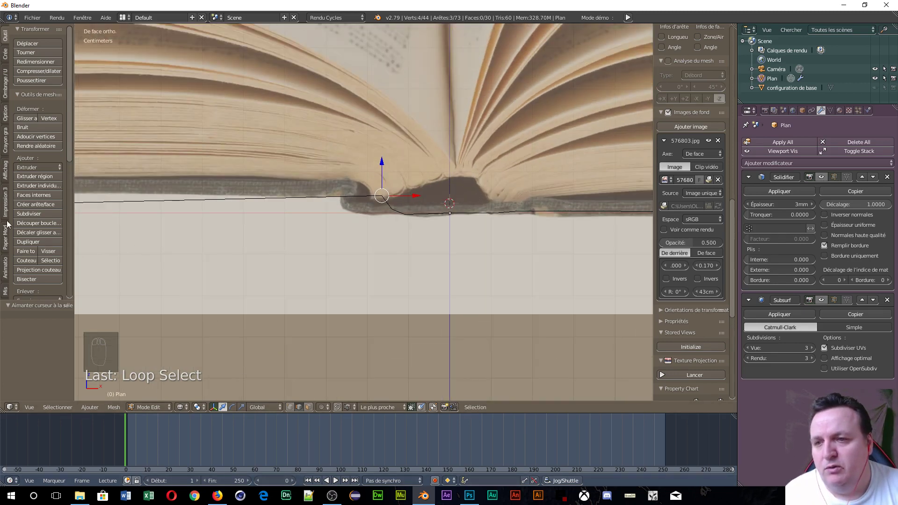
scroll(32, 215, down, 8)
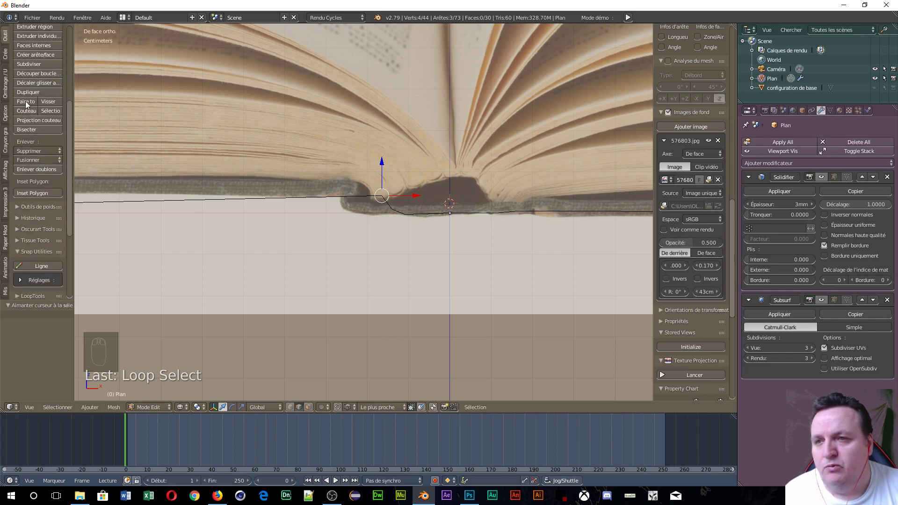
drag(75, 110, 104, 112)
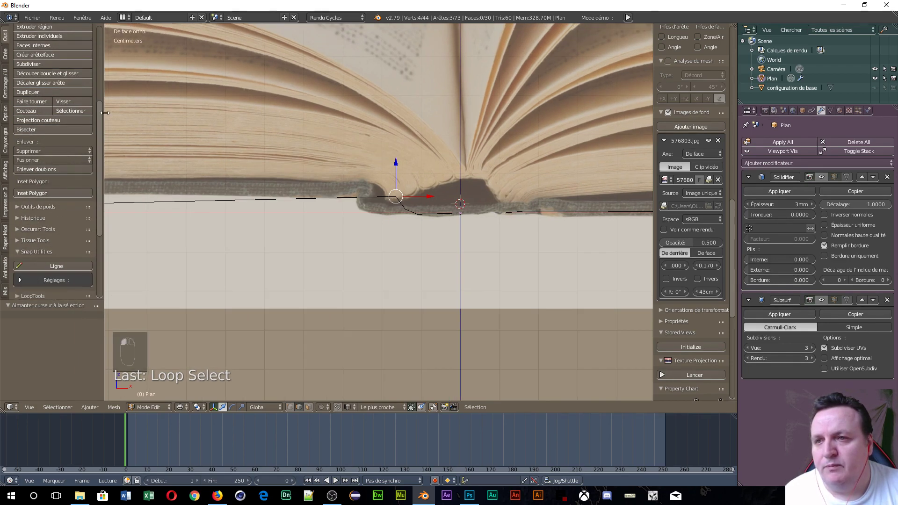
click(29, 102)
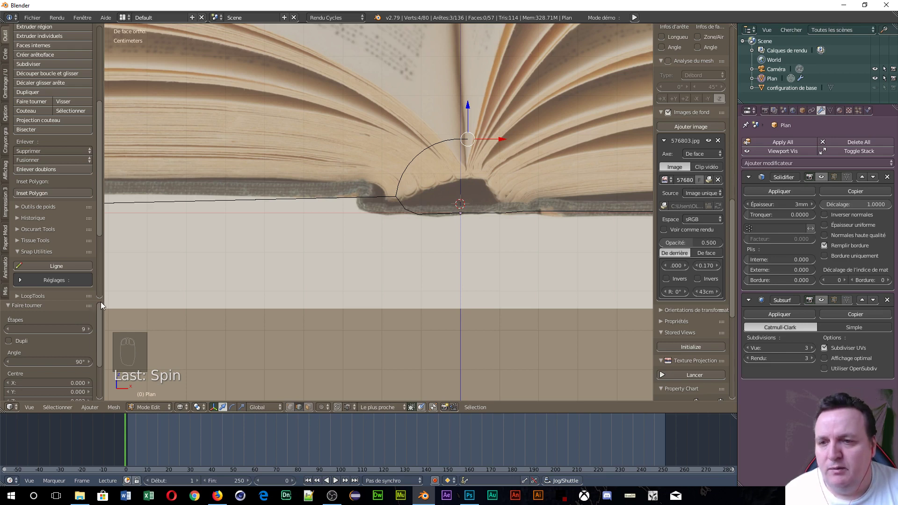
click(90, 365)
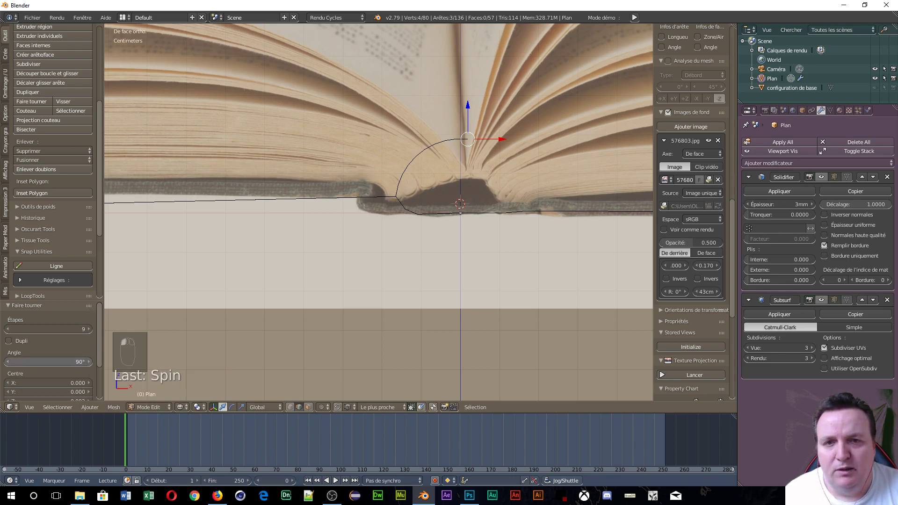
drag(90, 365, 93, 365)
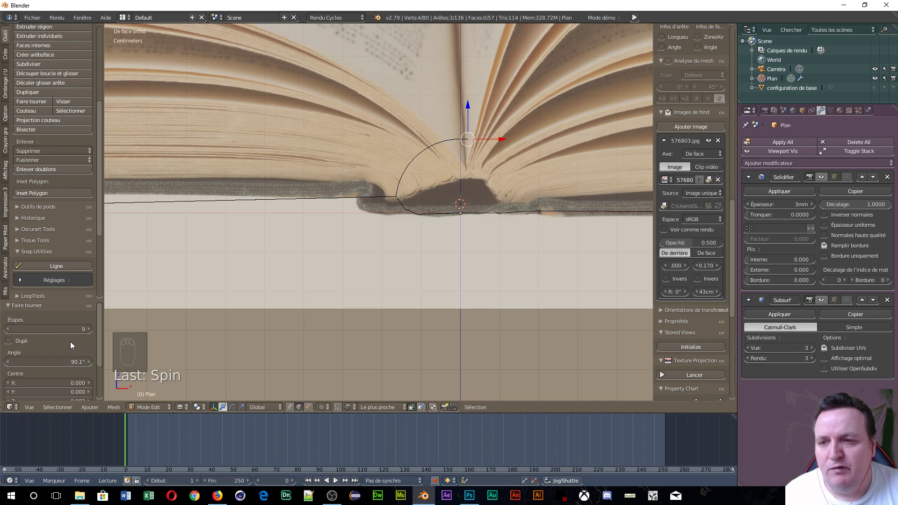
click(87, 361)
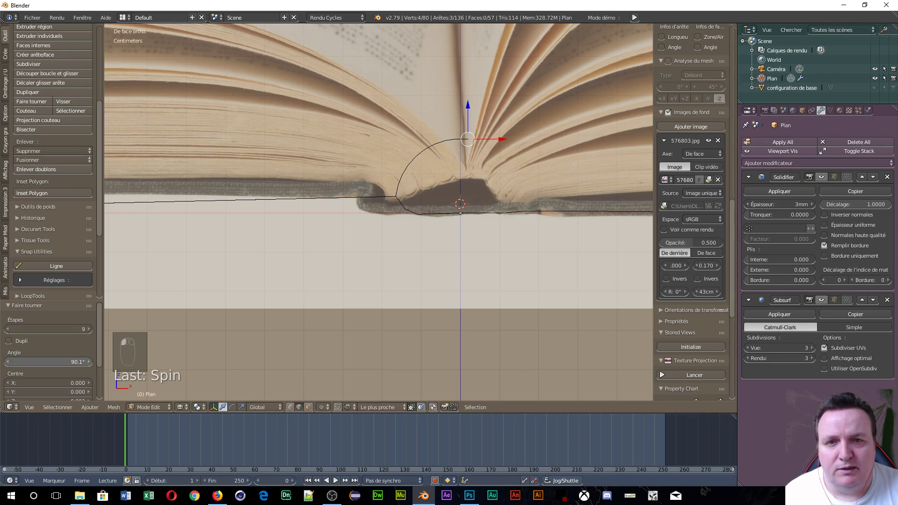
drag(87, 362, 115, 361)
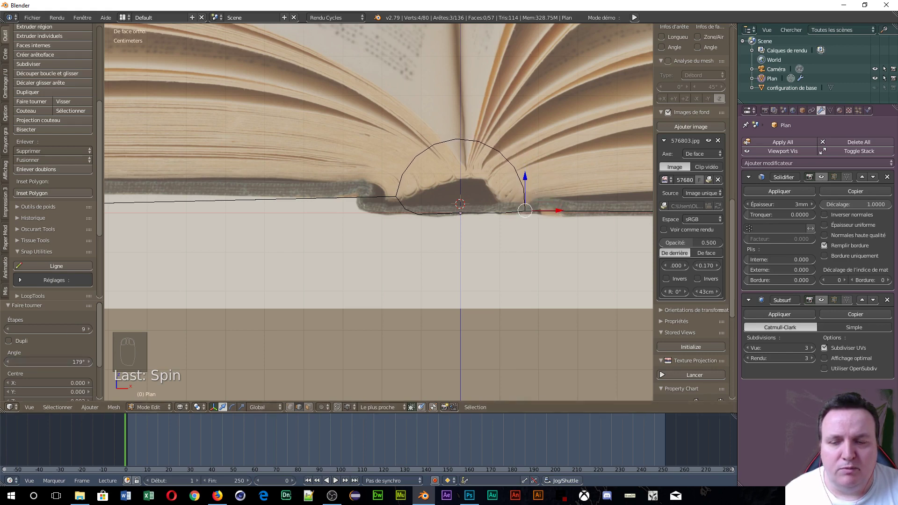
- Add the cover's neighbouring edge loop to the arch's end loop selection and bridge the two edge loops
scroll(682, 196, up, 4)
scroll(533, 244, up, 2)
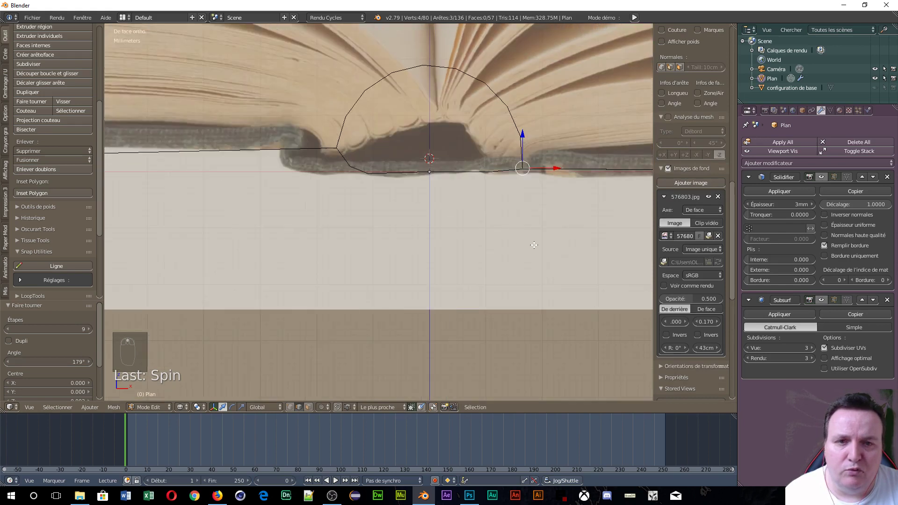
middle_drag(533, 244, 584, 161)
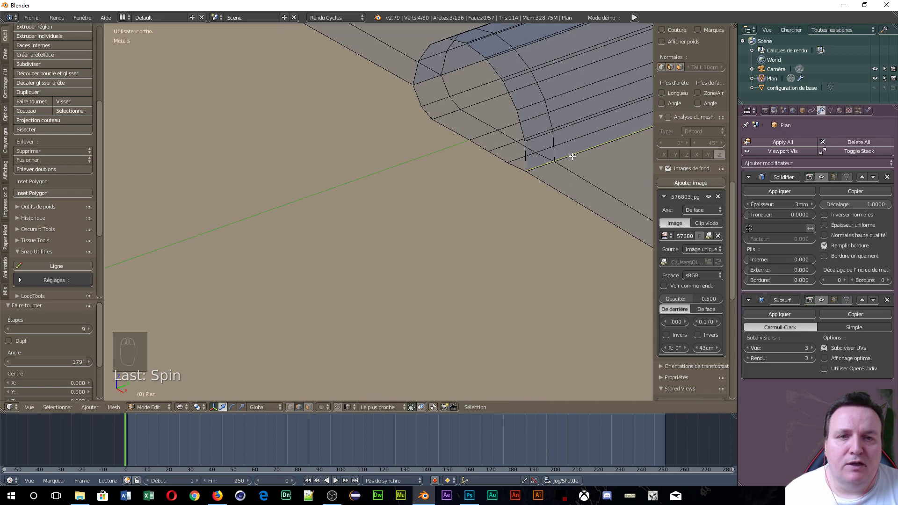
alt+shift+right_click(572, 156)
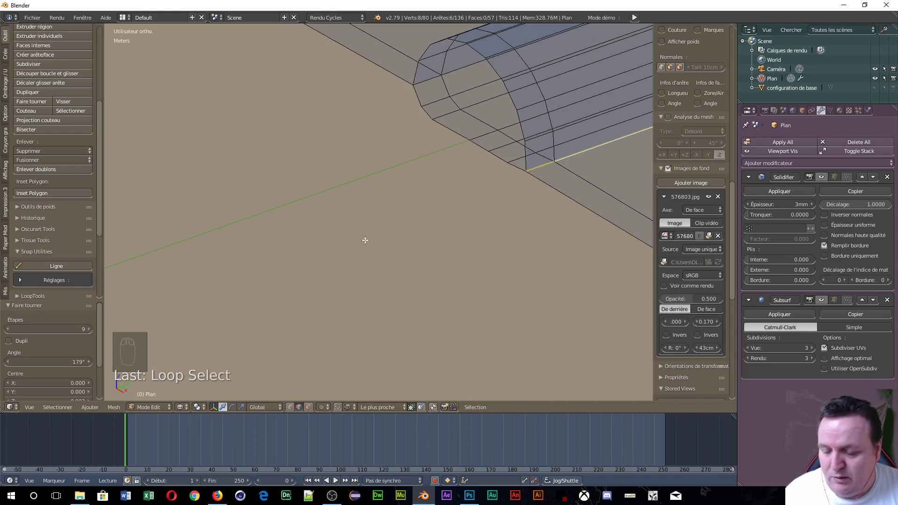
key(w)
mouse_move(355, 217)
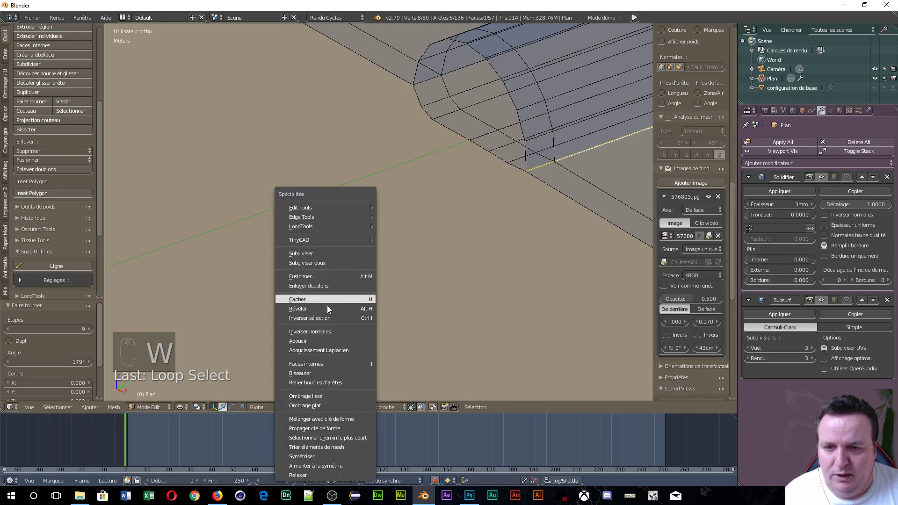
click(331, 382)
- Select the edge loop along the top of the arch and enable proportional editing in Connected mode
middle_drag(502, 242, 437, 103)
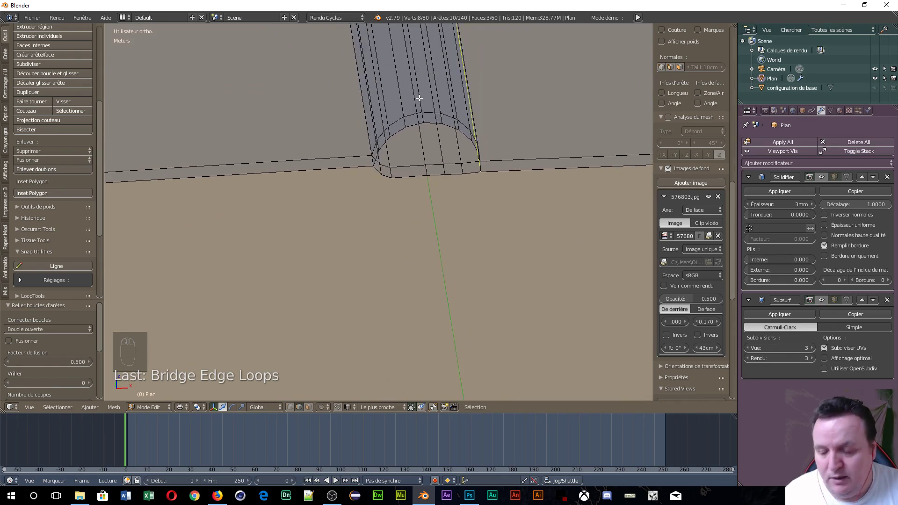
alt+right_click(420, 98)
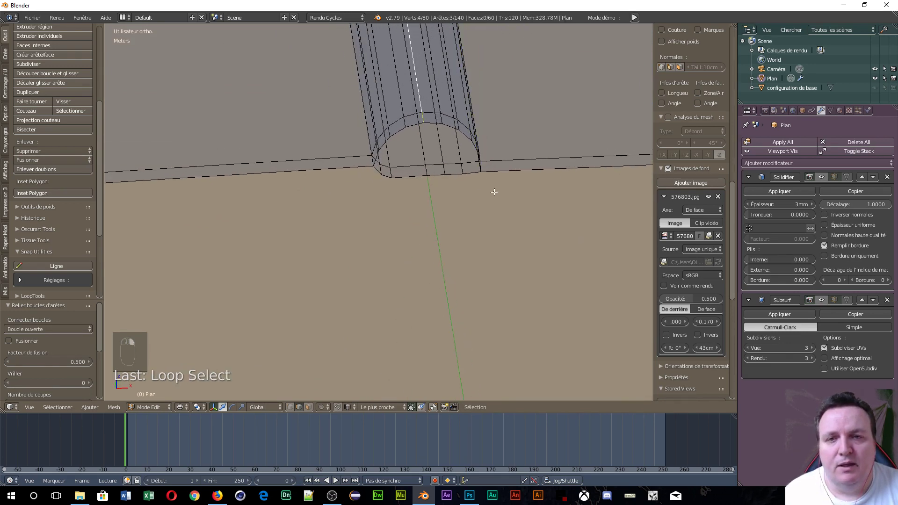
middle_drag(493, 193, 493, 192)
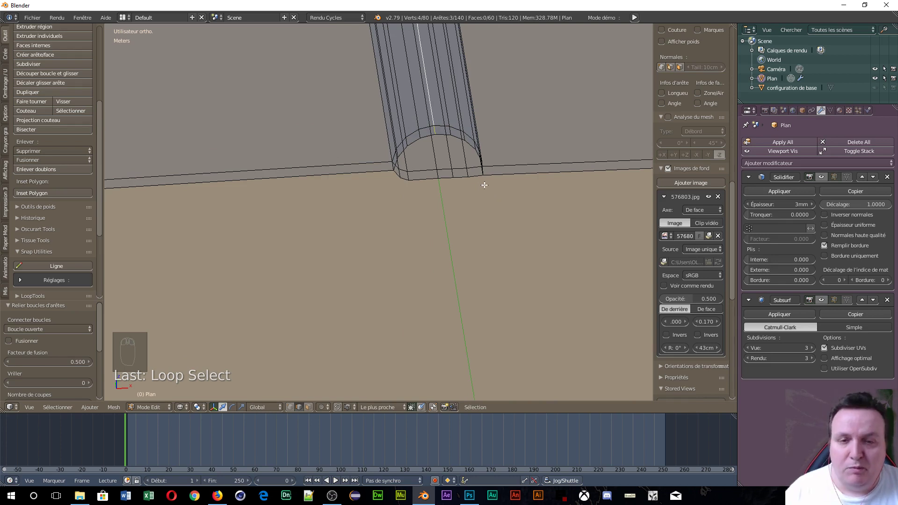
key(o)
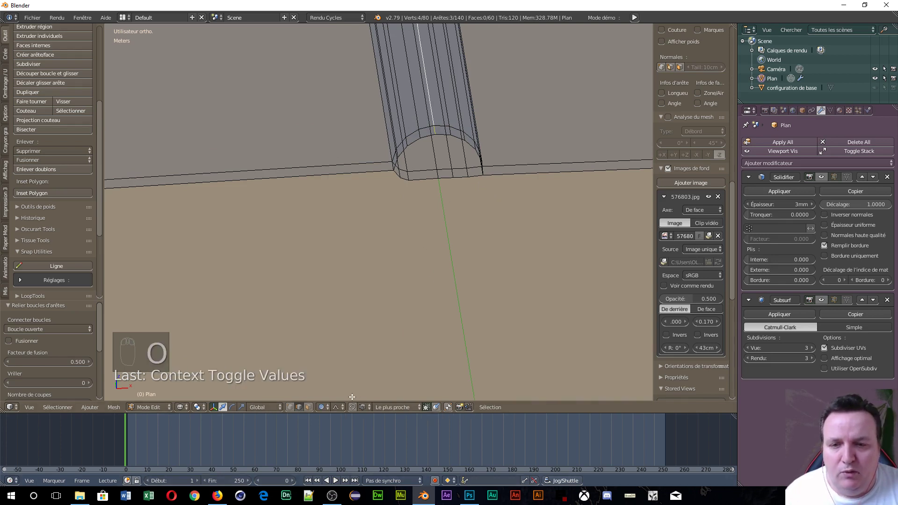
click(326, 408)
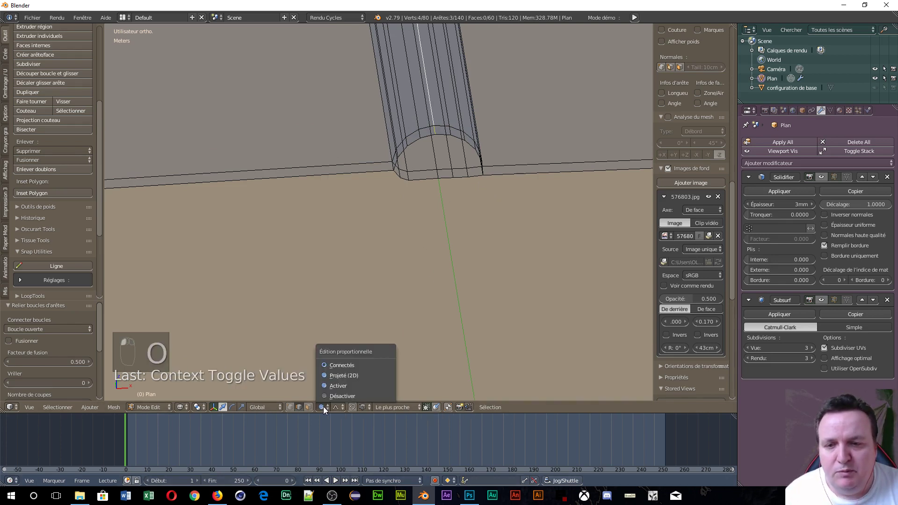
click(336, 366)
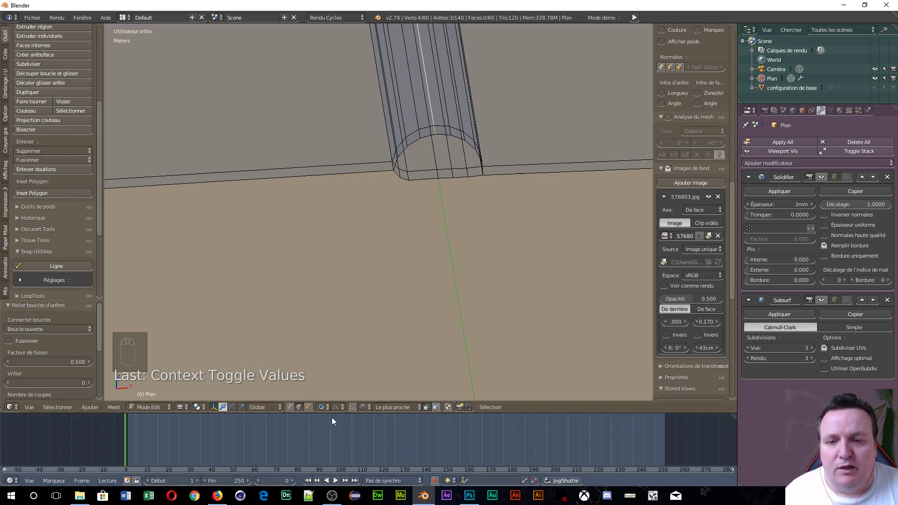
- Lower the arch's top edge loop about 7.47 mm along Z, using a proportional size of about 0.02
scroll(490, 182, down, 2)
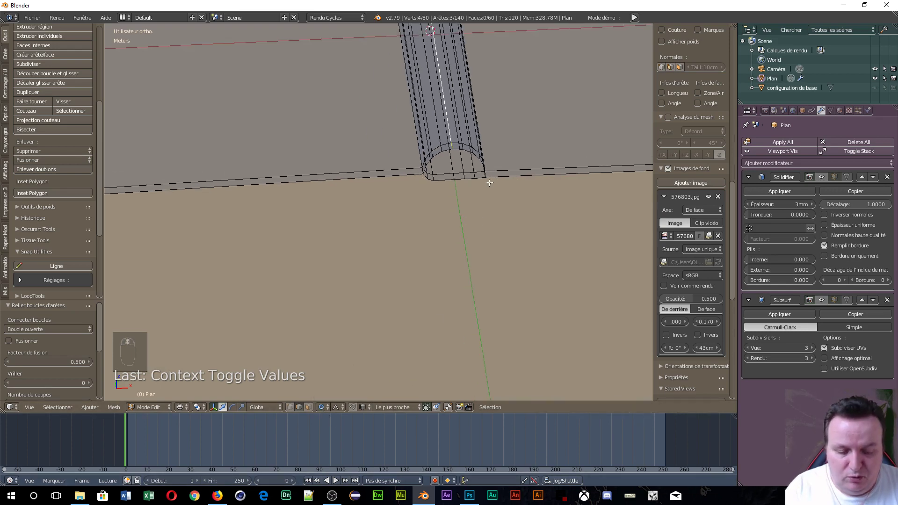
key(KP_1)
scroll(456, 111, up, 5)
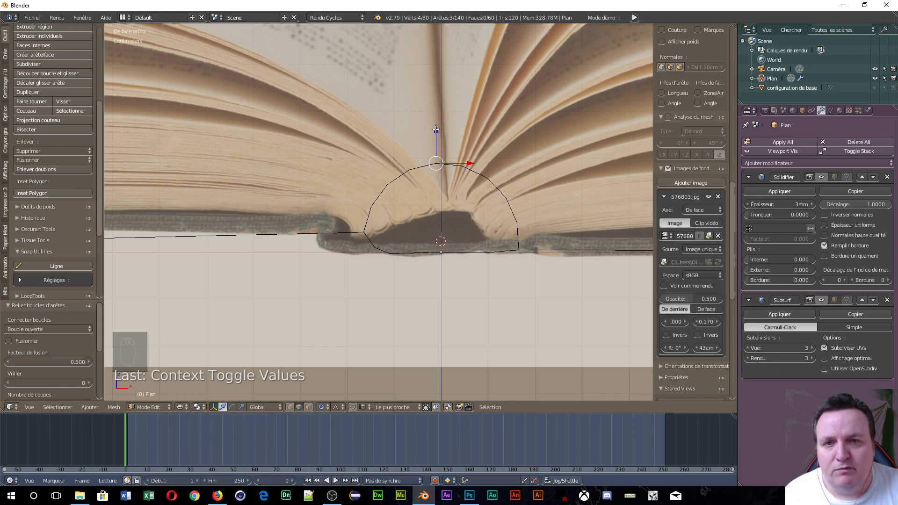
drag(435, 131, 436, 140)
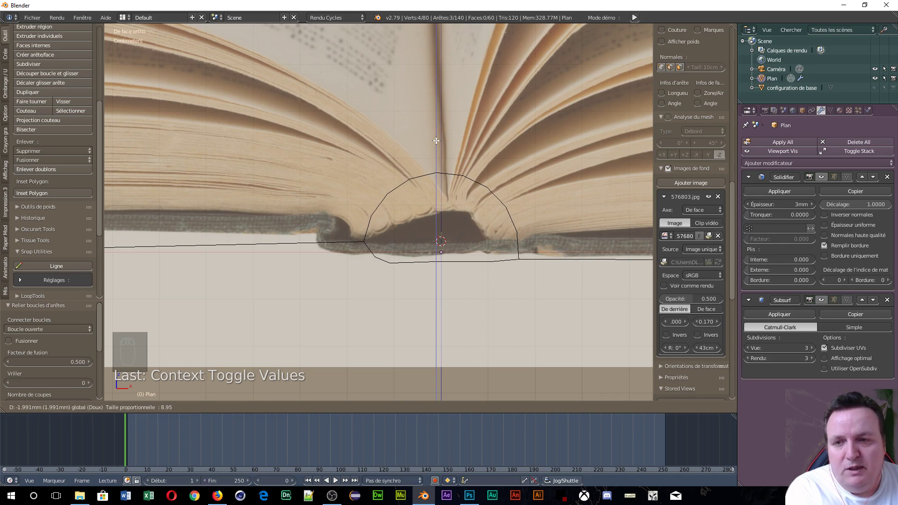
drag(436, 140, 437, 152)
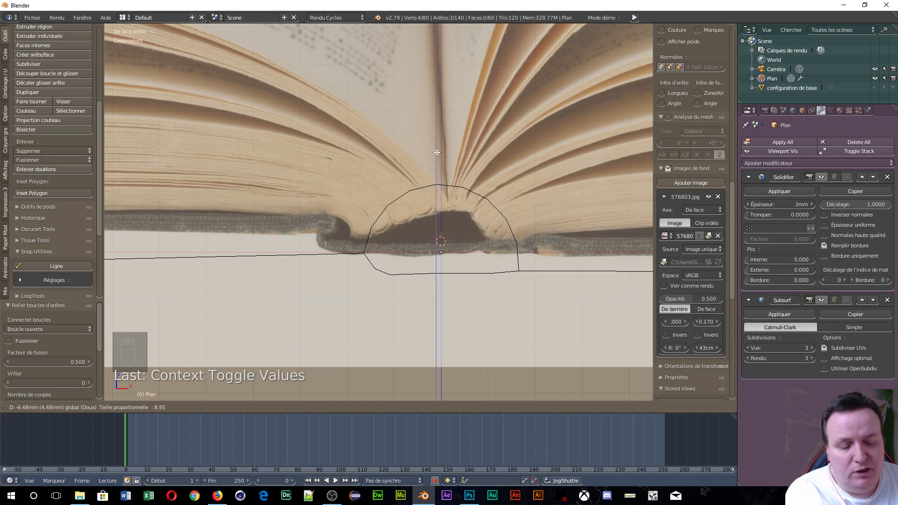
scroll(438, 152, up, 1)
scroll(438, 151, up, 4)
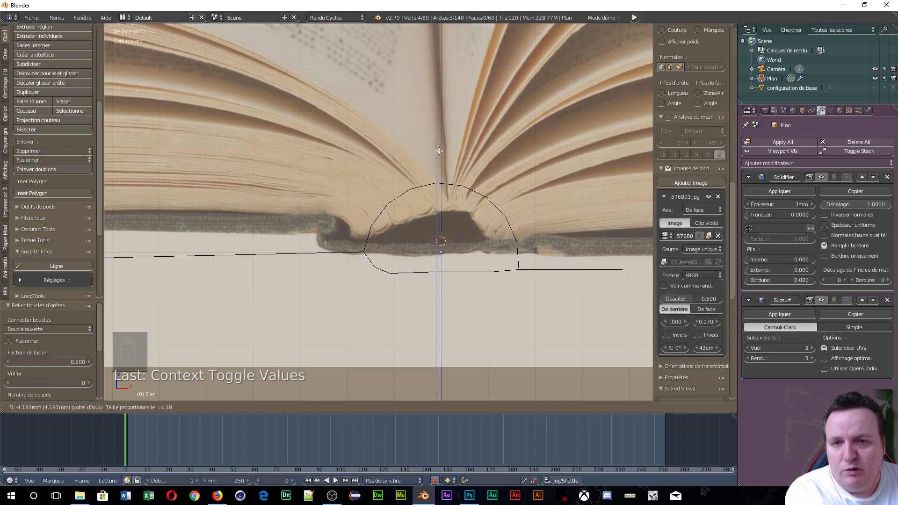
scroll(439, 151, up, 20)
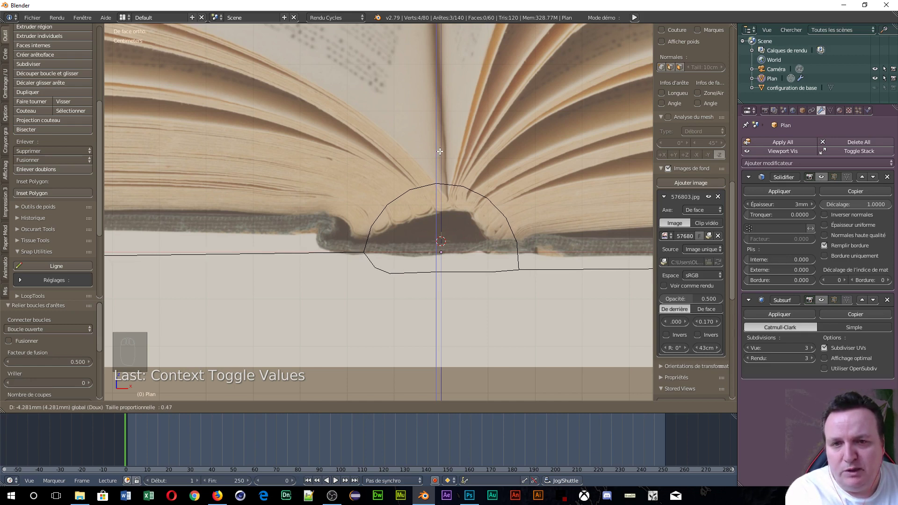
scroll(440, 151, up, 9)
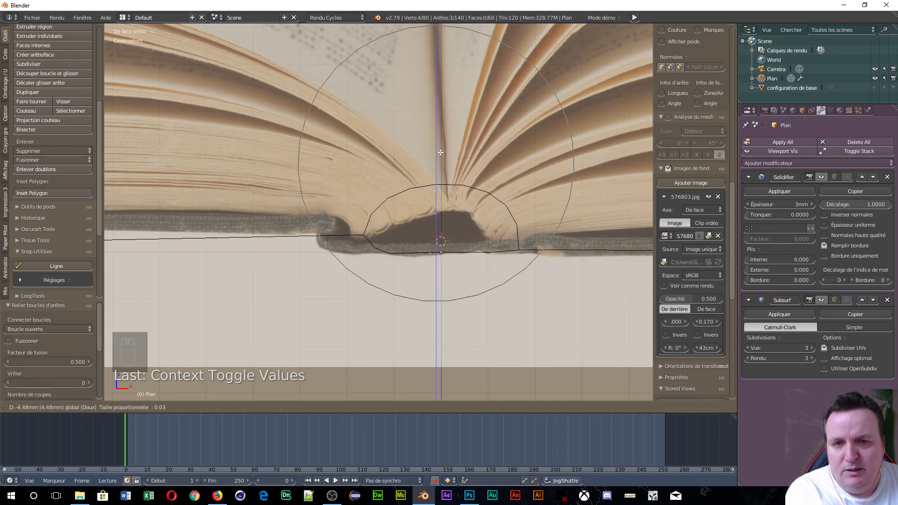
scroll(440, 152, up, 2)
scroll(440, 152, up, 1)
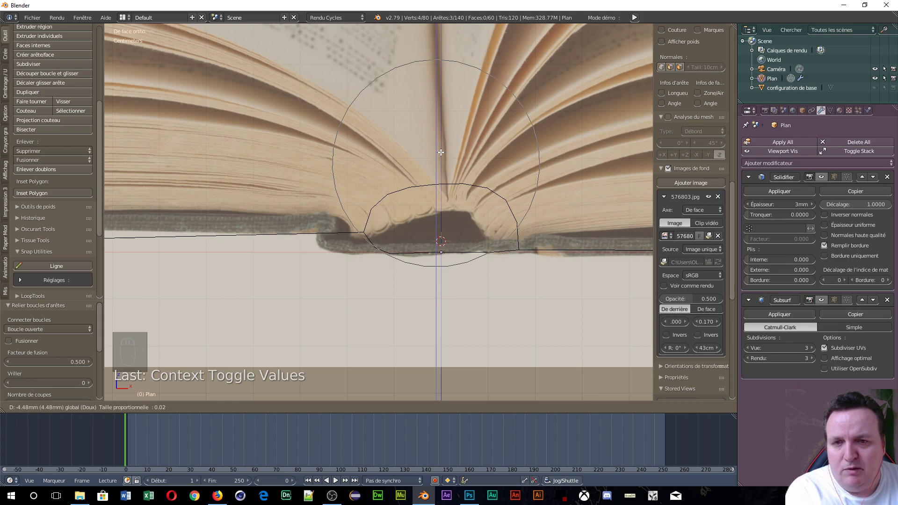
scroll(440, 152, down, 1)
scroll(440, 152, up, 1)
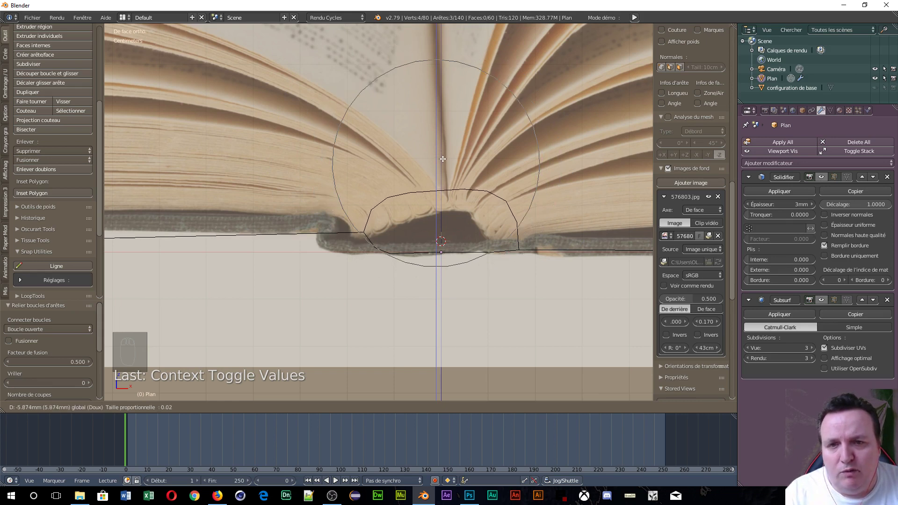
click(442, 166)
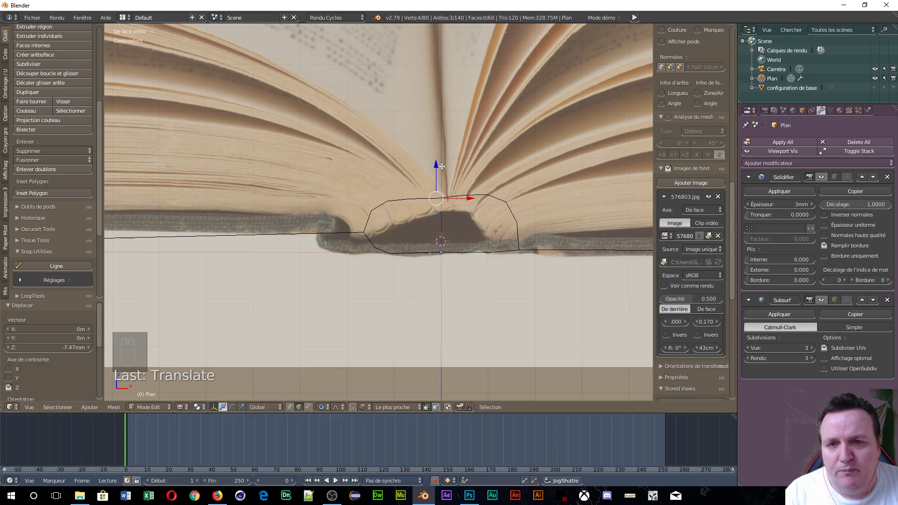
- Move the edge loop at the arch's upper left about 2.59 mm in X and -0.697 mm in Z, with proportional size about 0.01
middle_drag(388, 188, 393, 192)
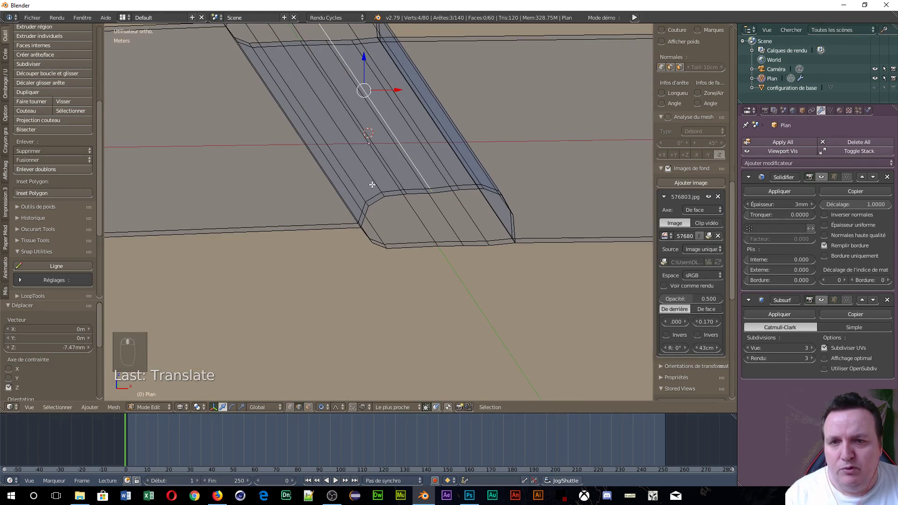
alt+right_click(374, 185)
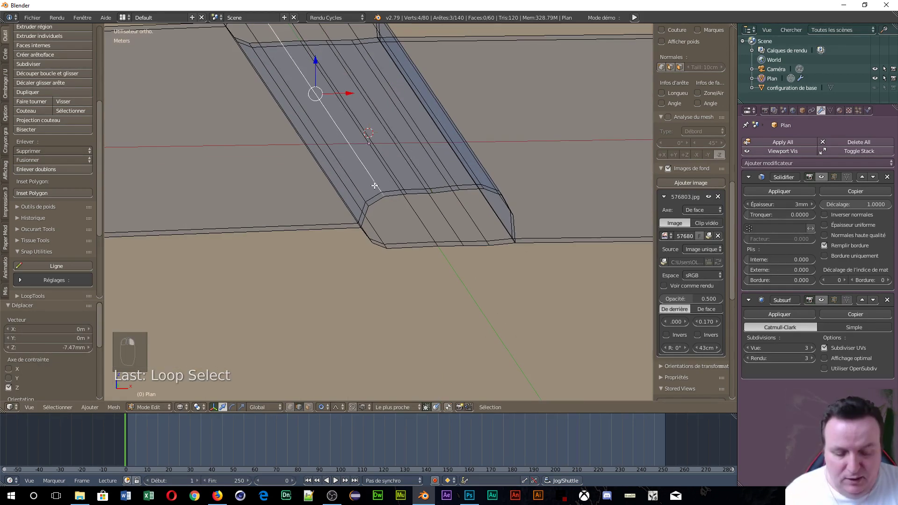
key(KP_1)
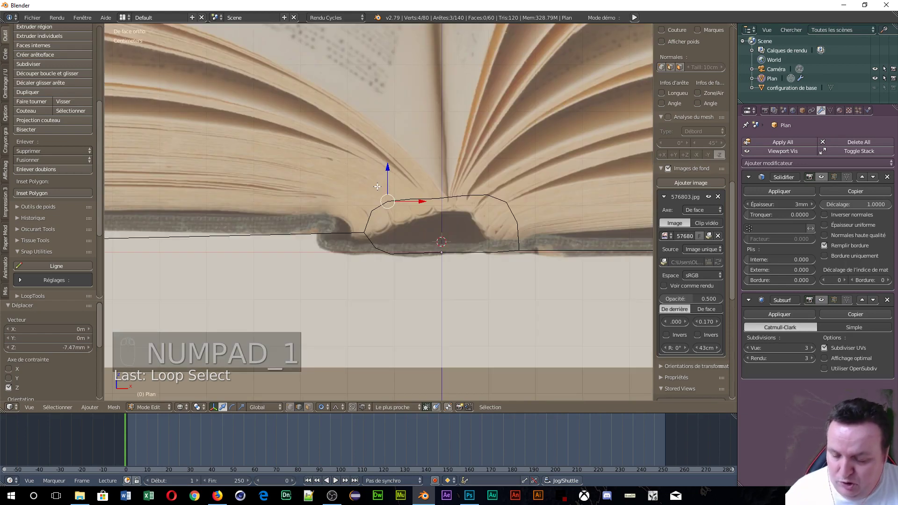
key(g)
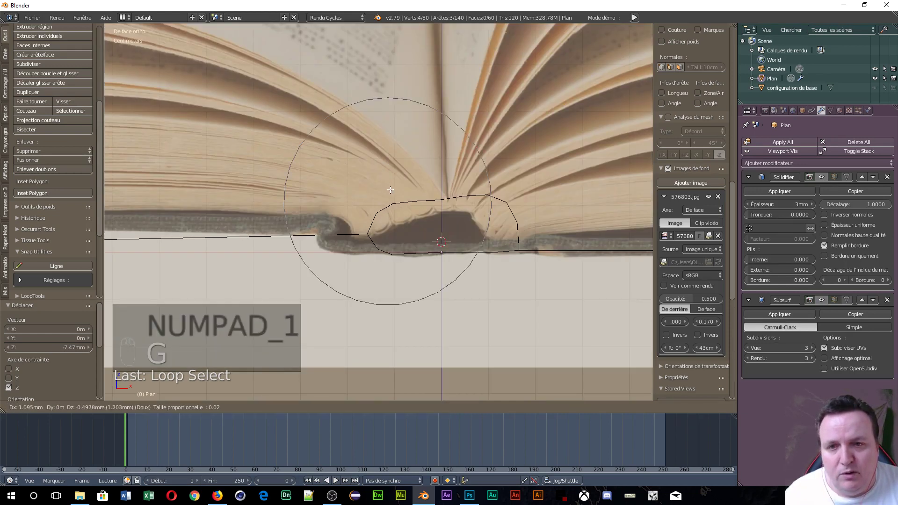
scroll(390, 189, up, 11)
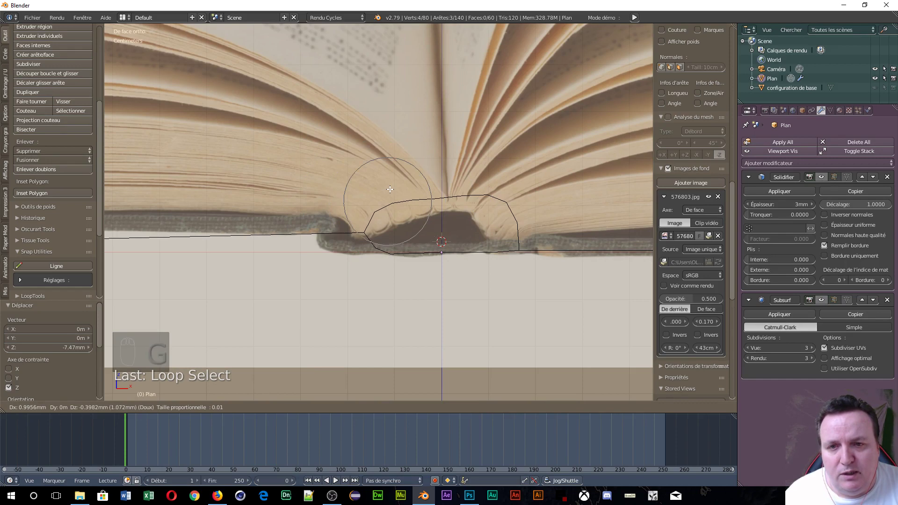
click(408, 189)
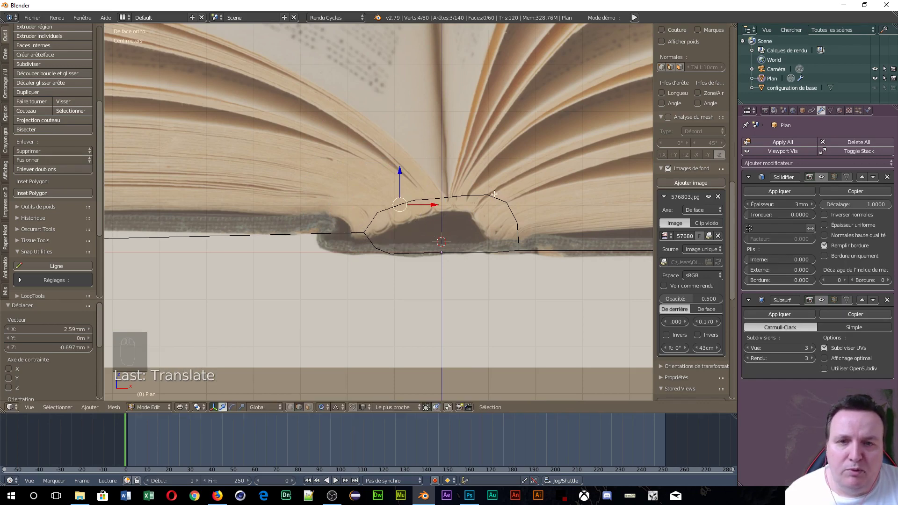
scroll(495, 194, down, 3)
middle_drag(455, 222, 435, 257)
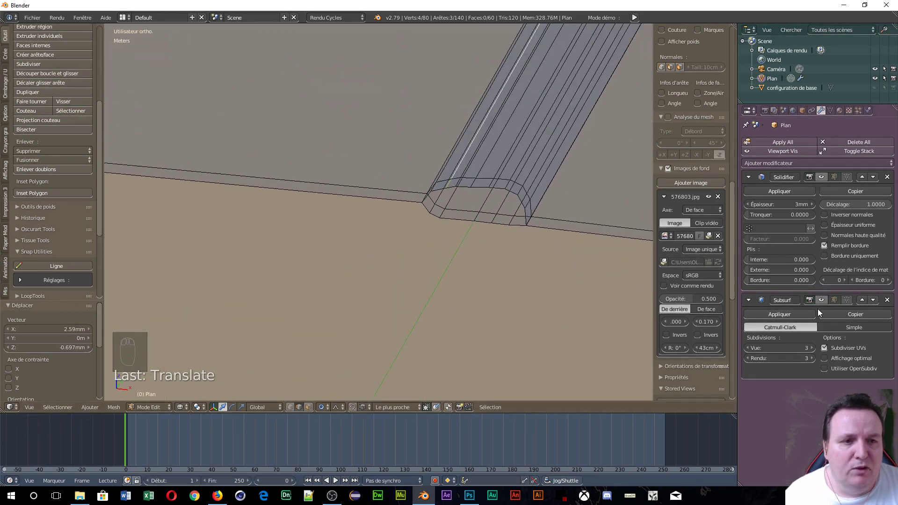
- Preview the arch's end in Edit Mode with the Solidify and Subsurf modifiers displayed, and hide both effects again
click(834, 300)
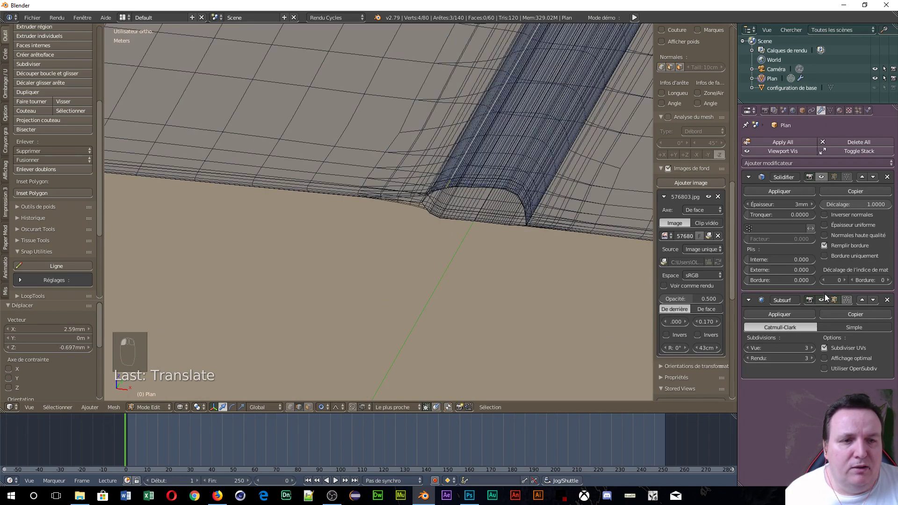
click(820, 179)
middle_drag(603, 211, 424, 208)
scroll(434, 227, up, 5)
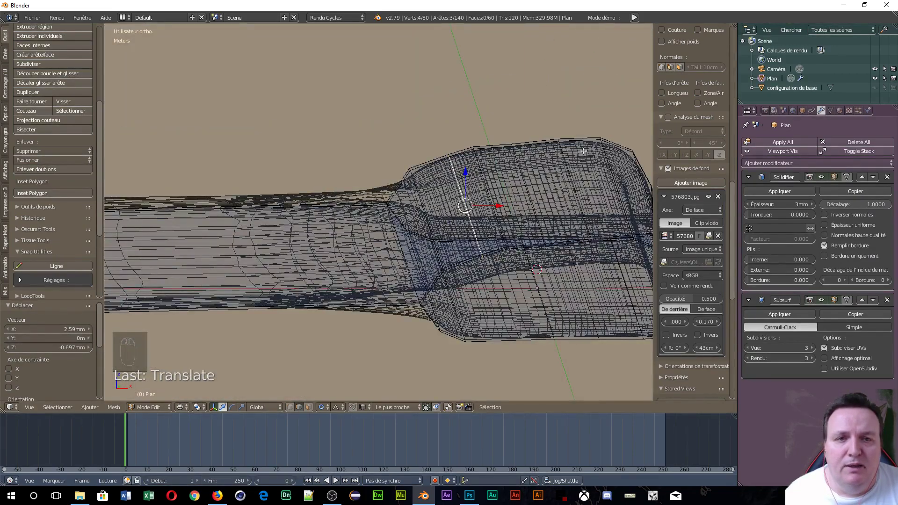
middle_drag(581, 208, 475, 240)
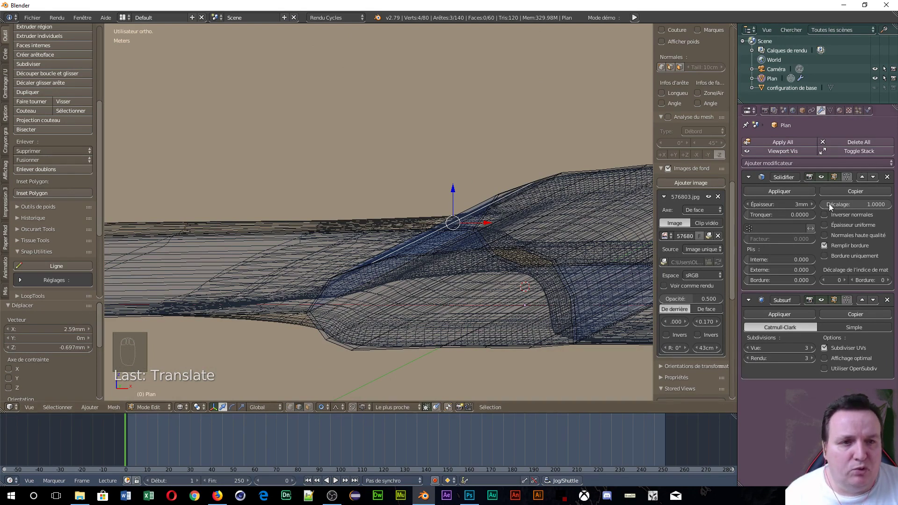
click(833, 177)
click(822, 300)
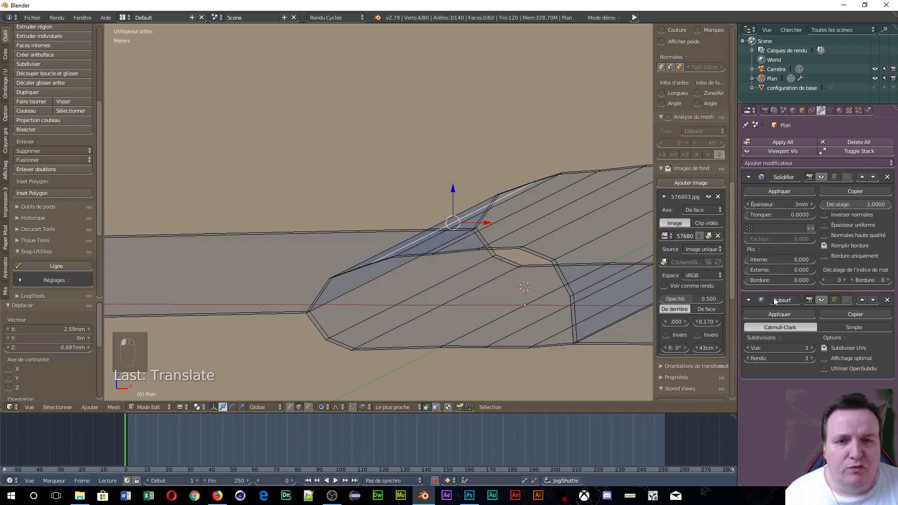
- Switch to face selection and select the face loop running lengthwise along the arch's left side
scroll(381, 286, up, 4)
mouse_move(381, 287)
middle_down()
mouse_move(387, 294)
mouse_move(381, 282)
middle_up()
scroll(382, 282, down, 3)
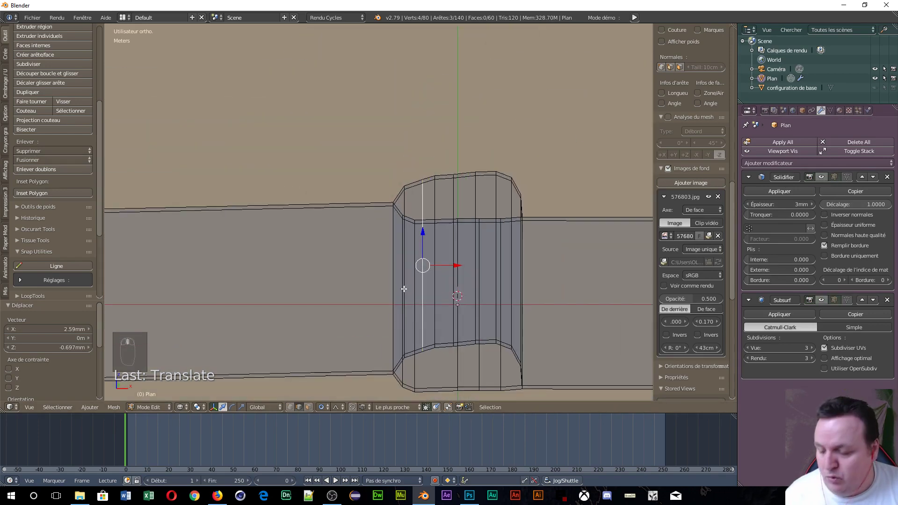
key(ctrl+Tab)
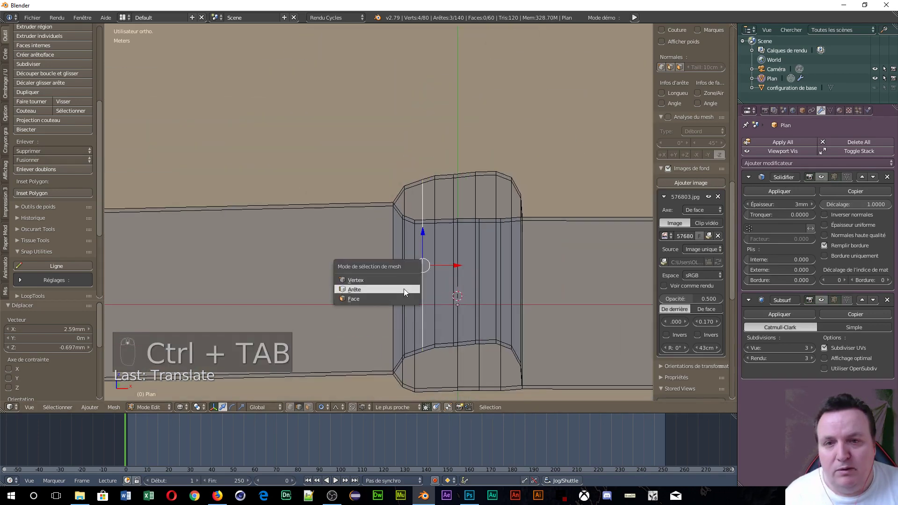
click(363, 300)
middle_drag(445, 309, 480, 356)
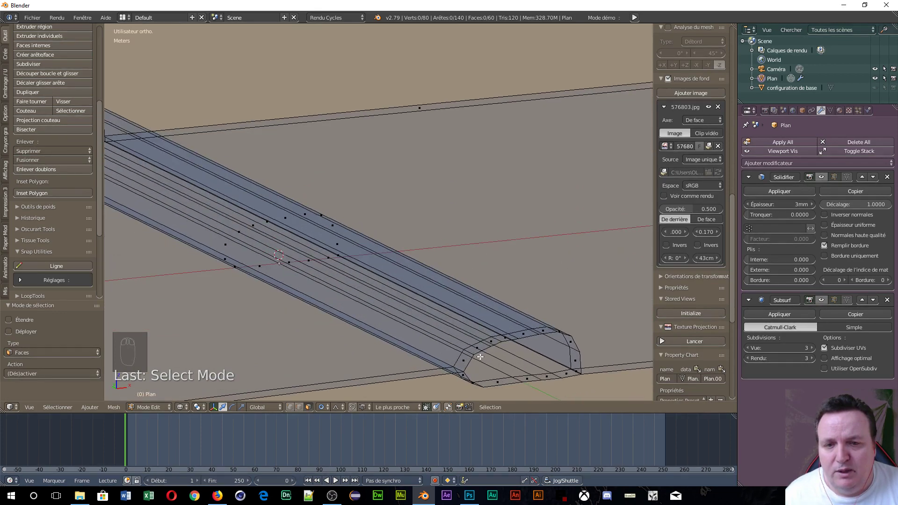
right_click(456, 362)
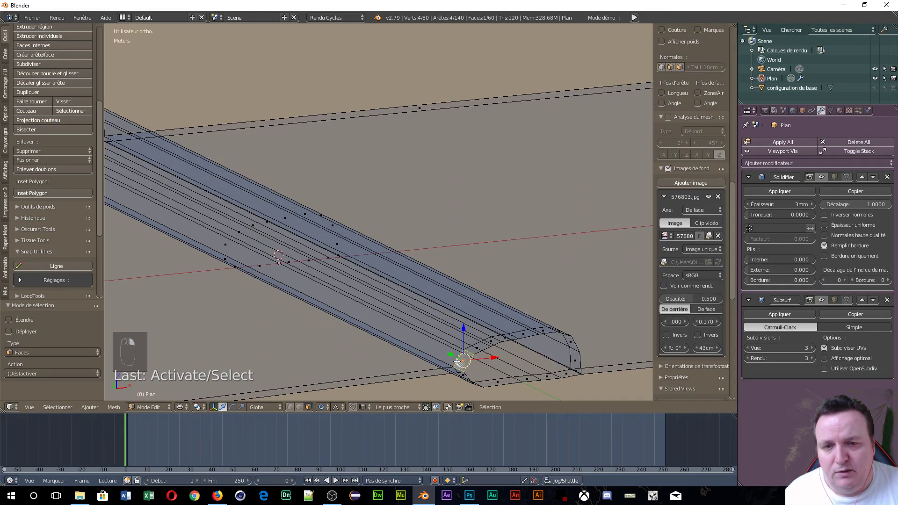
alt+right_click(456, 361)
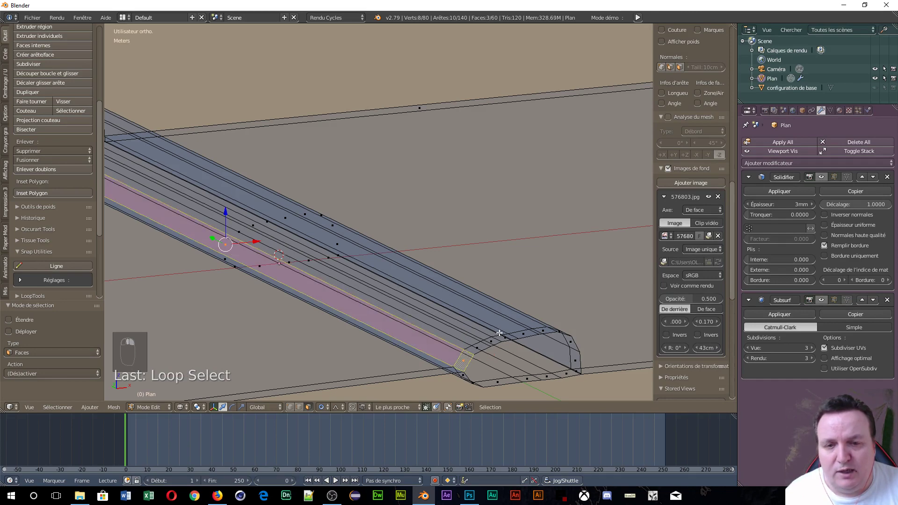
- Extend the selection with the neighbouring lengthwise face loops over the top of the arch to the start of its right side
middle_drag(472, 352, 477, 349)
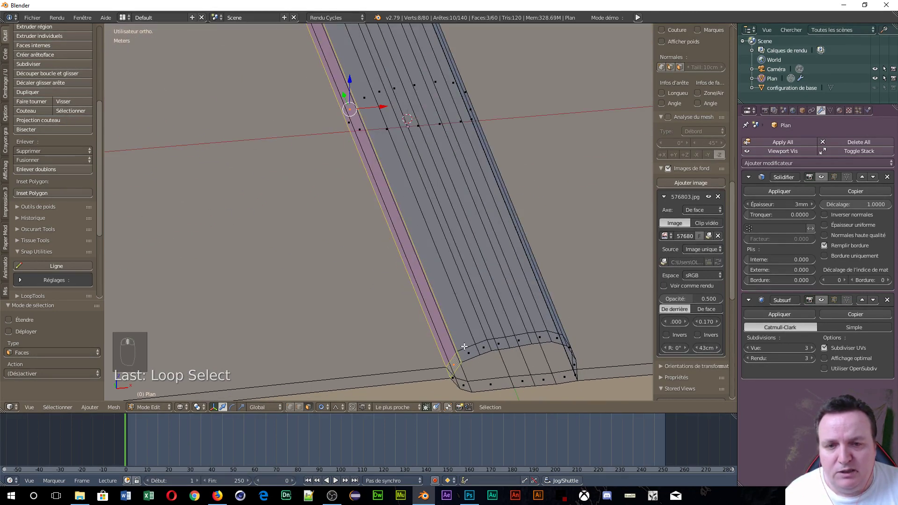
ctrl+alt+right_click(464, 346)
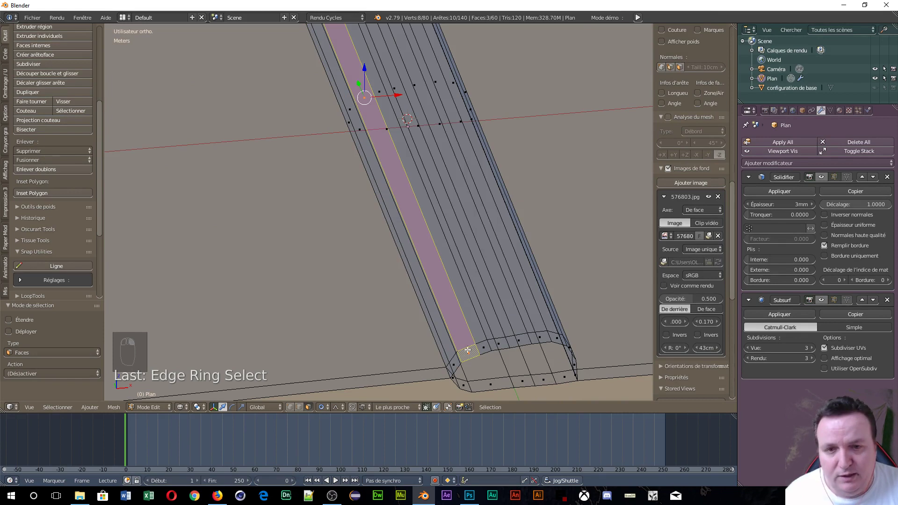
alt+shift+right_click(454, 357)
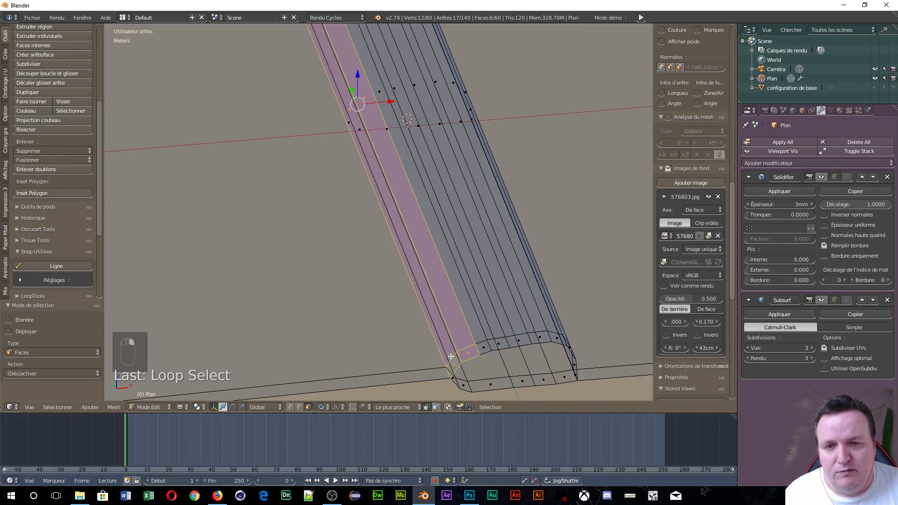
alt+shift+right_click(481, 343)
alt+shift+right_click(496, 337)
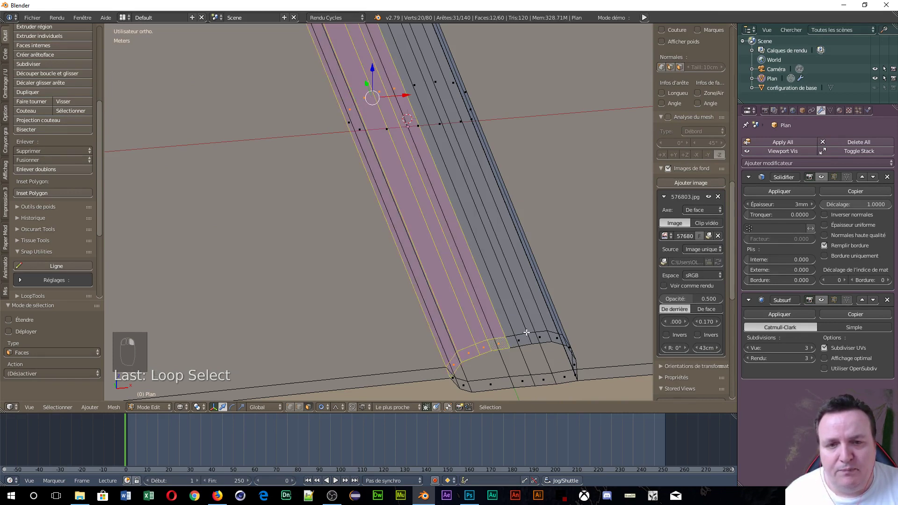
alt+shift+right_click(524, 332)
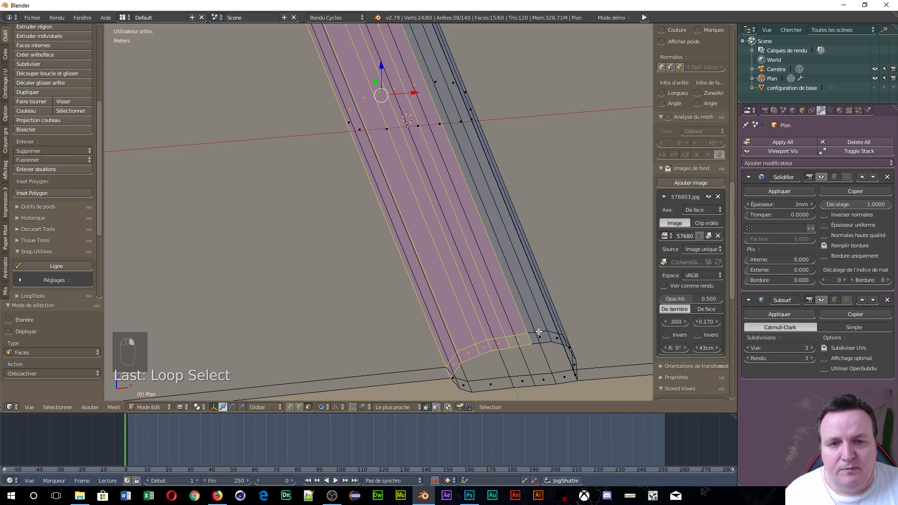
alt+shift+right_click(542, 330)
alt+shift+right_click(555, 331)
middle_drag(588, 307, 523, 294)
alt+shift+right_click(567, 338)
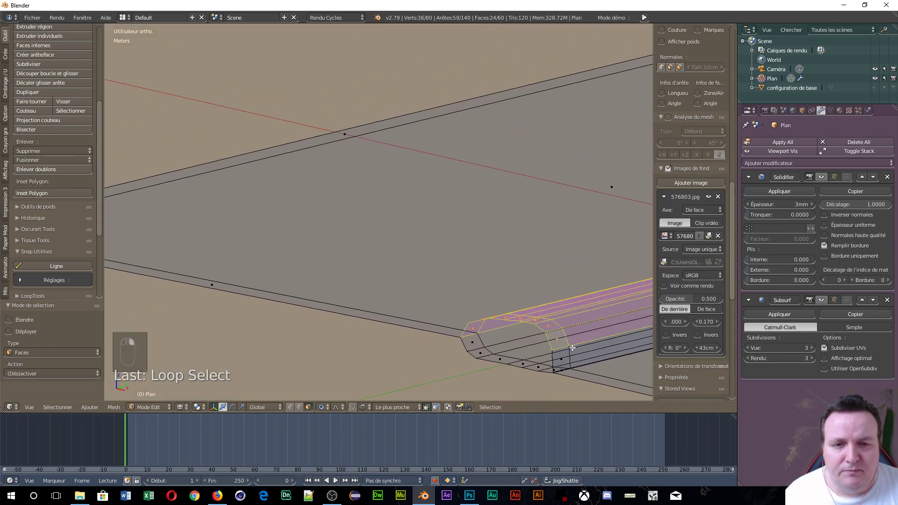
- Add the remaining two face loops on the arch's lower right side to the selection, leaving the crosswise end loop out
alt+shift+right_click(568, 350)
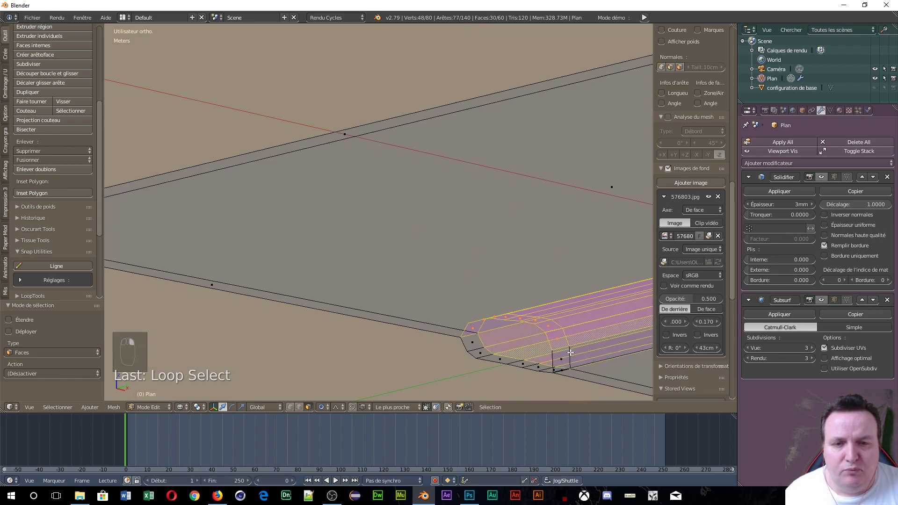
key(ctrl+z)
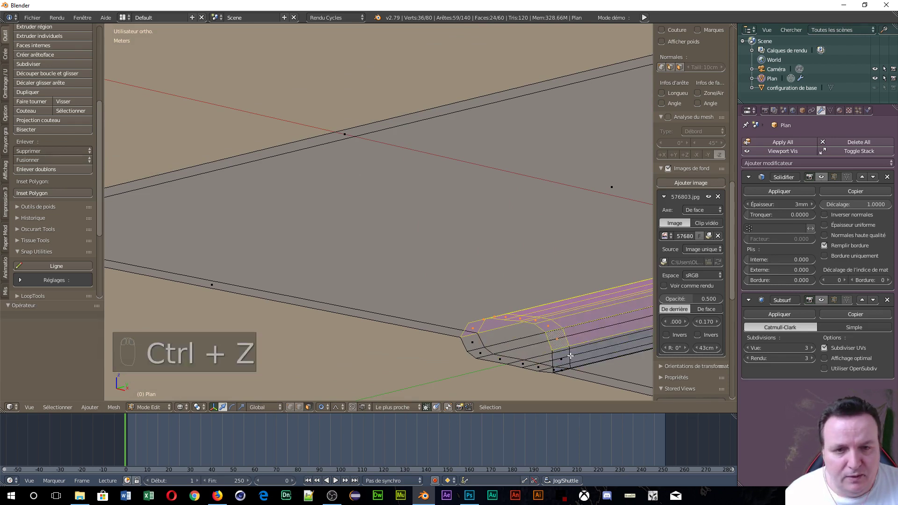
alt+shift+right_click(569, 354)
scroll(561, 348, up, 8)
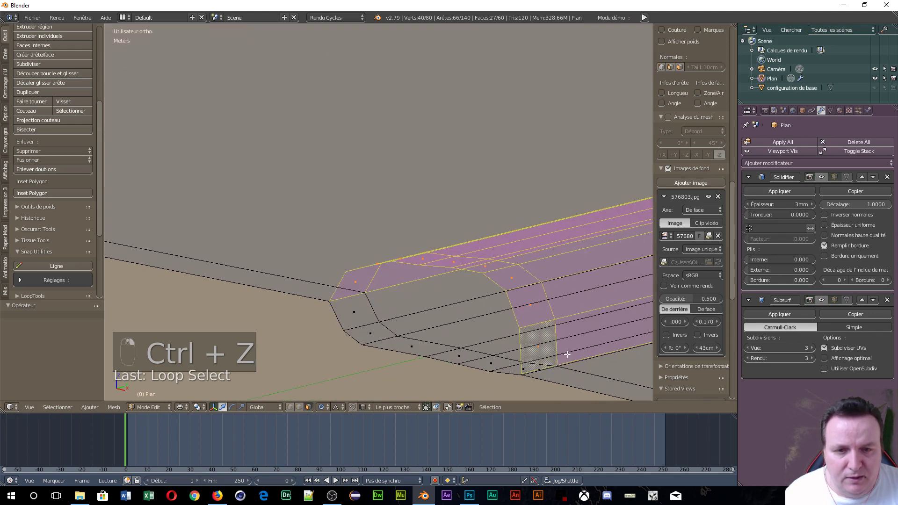
shift+middle_drag(543, 347, 505, 254)
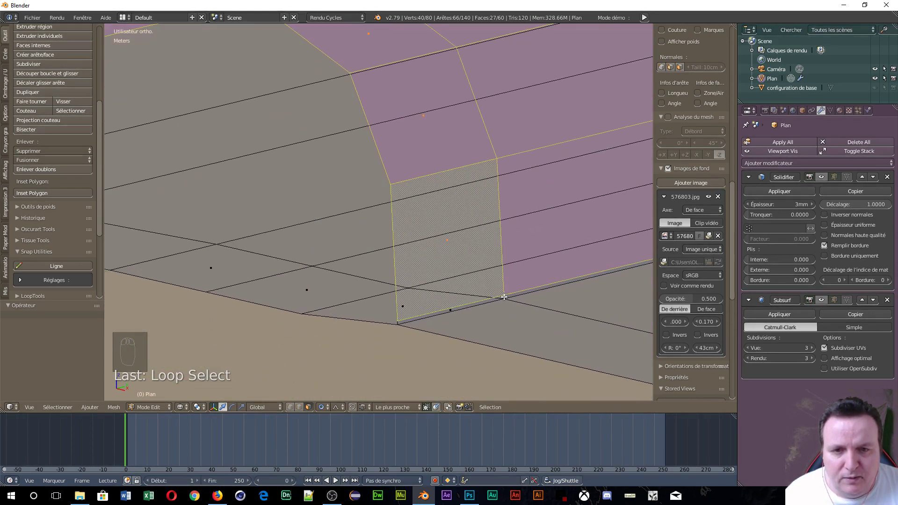
alt+shift+right_click(504, 297)
scroll(507, 240, down, 6)
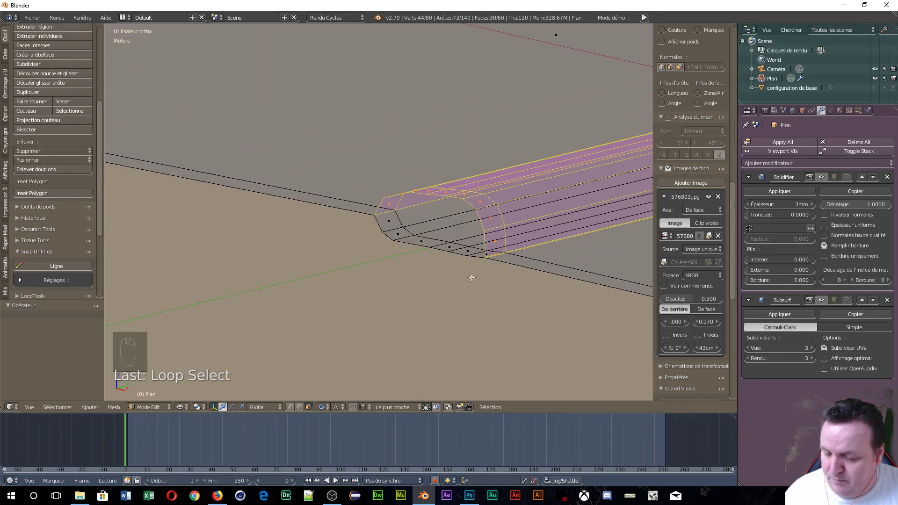
- Separate the selected arch faces into their own object and display the cover's Solidify and Subsurf modifiers in Edit Mode
key(p)
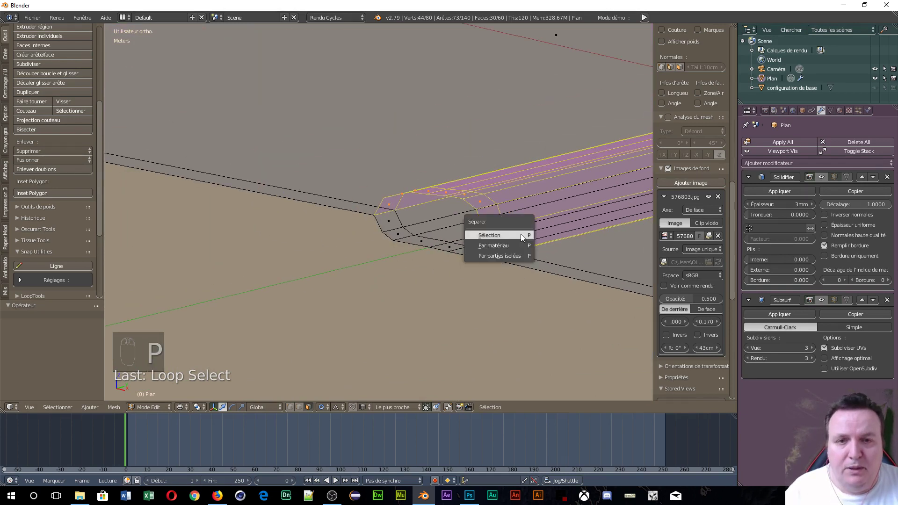
click(501, 236)
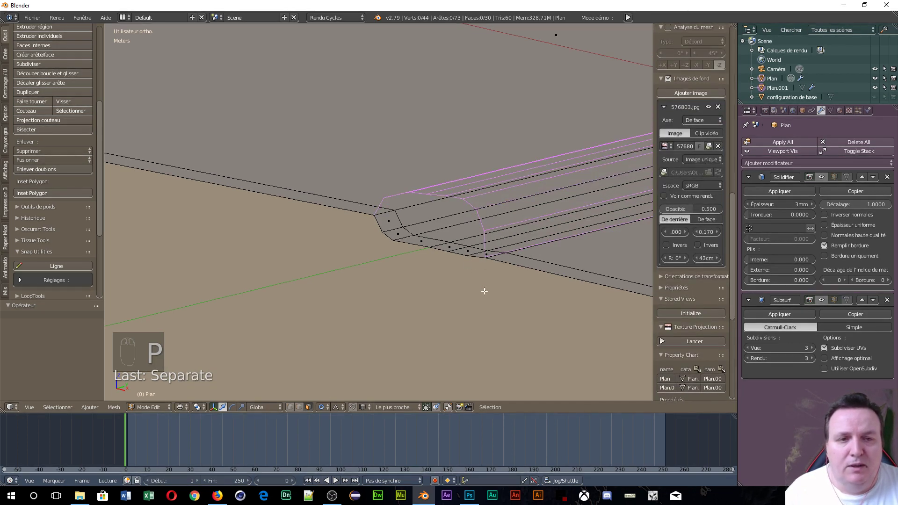
click(818, 176)
click(822, 302)
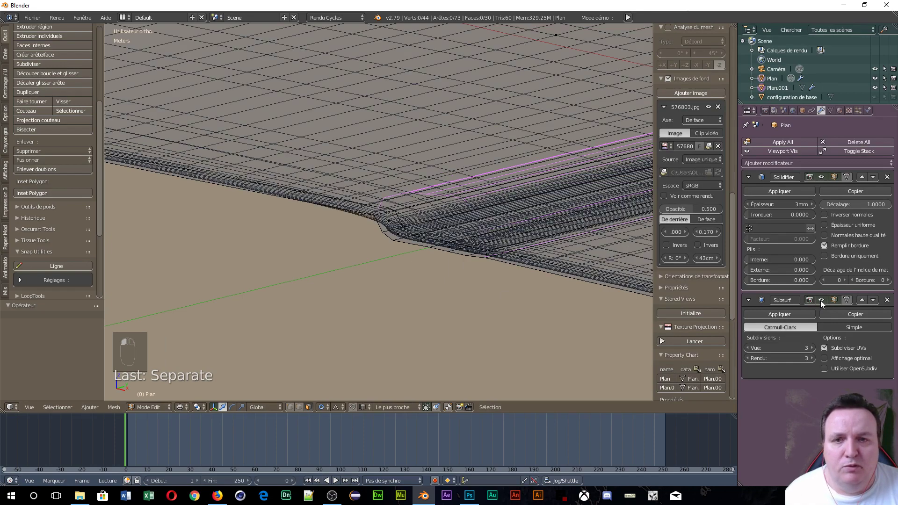
middle_drag(442, 255, 467, 238)
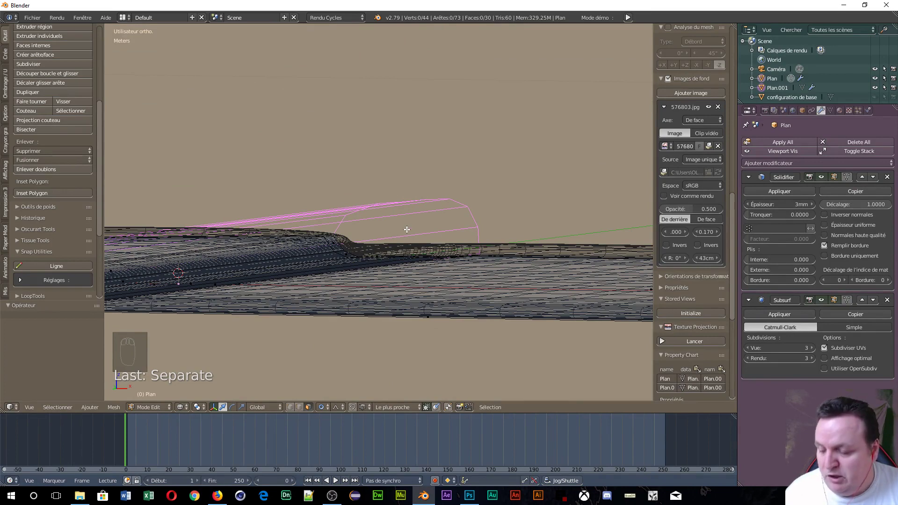
- In Object Mode, select the separated arch and remove its Solidify and Subsurf modifiers
key(Tab)
click(348, 228)
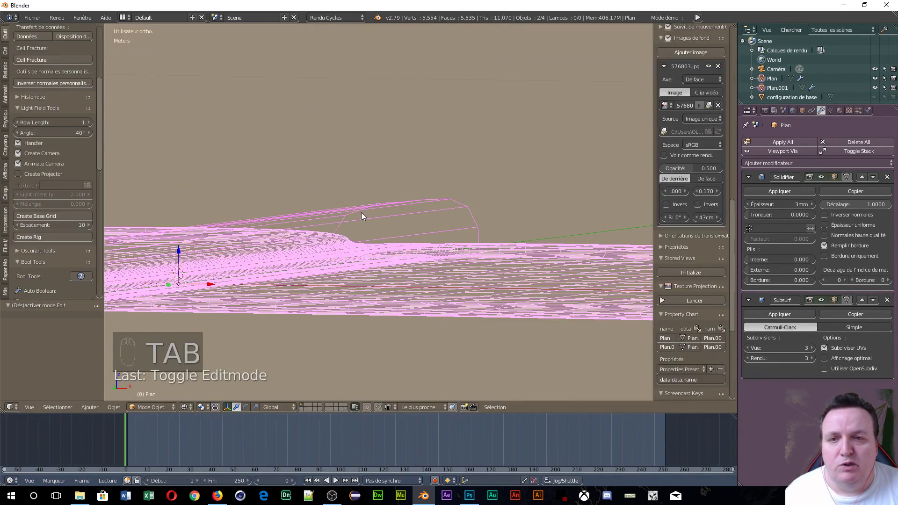
right_click(361, 213)
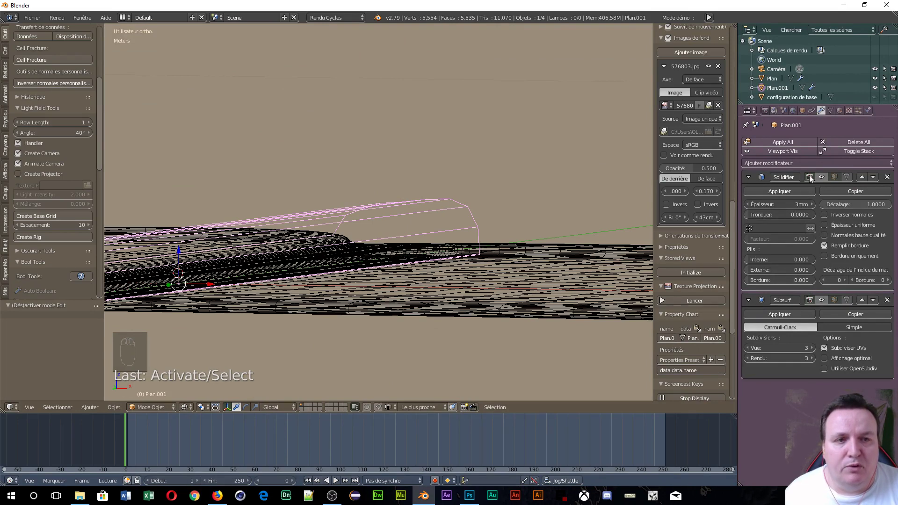
click(887, 177)
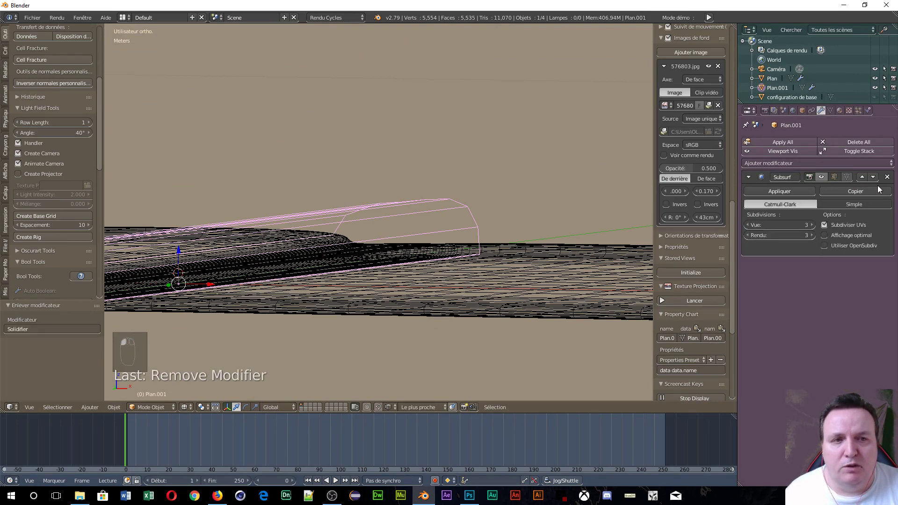
middle_drag(647, 233, 609, 237)
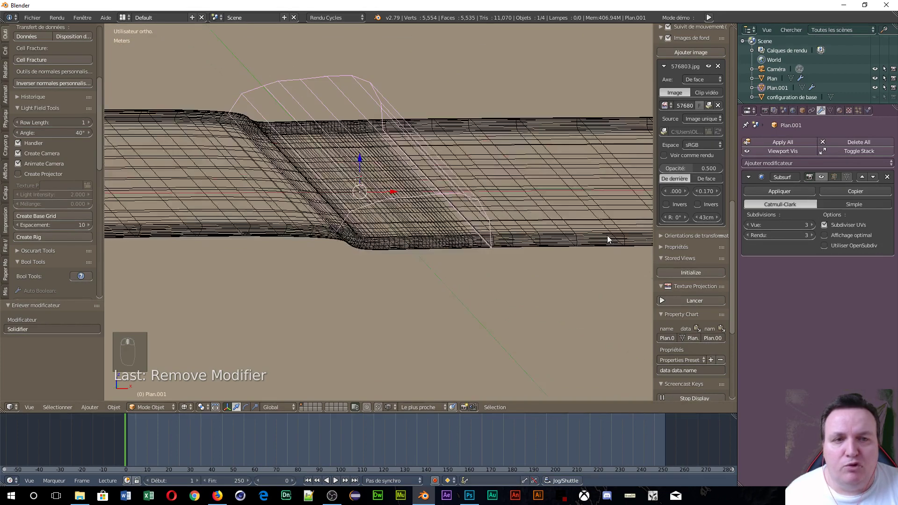
click(887, 178)
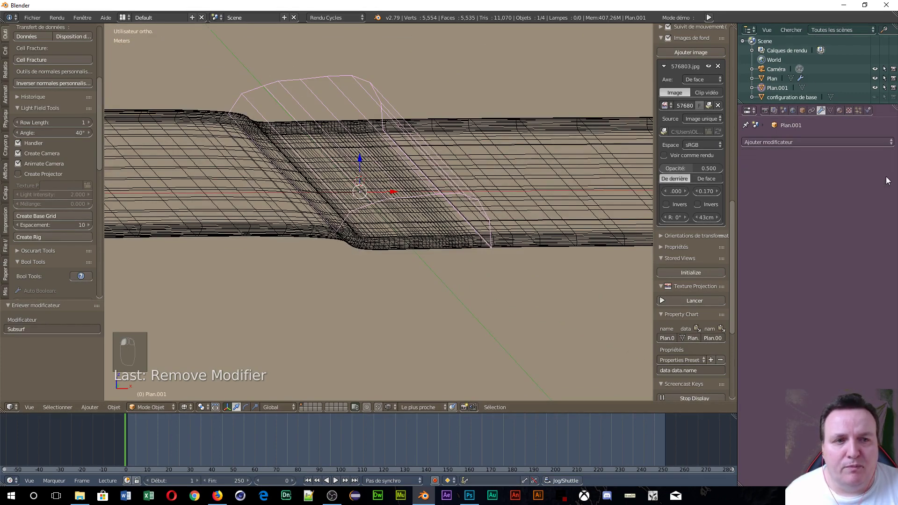
- Select the separated arch object again and enter Edit Mode on it
middle_drag(361, 205, 456, 248)
middle_drag(520, 150, 433, 272)
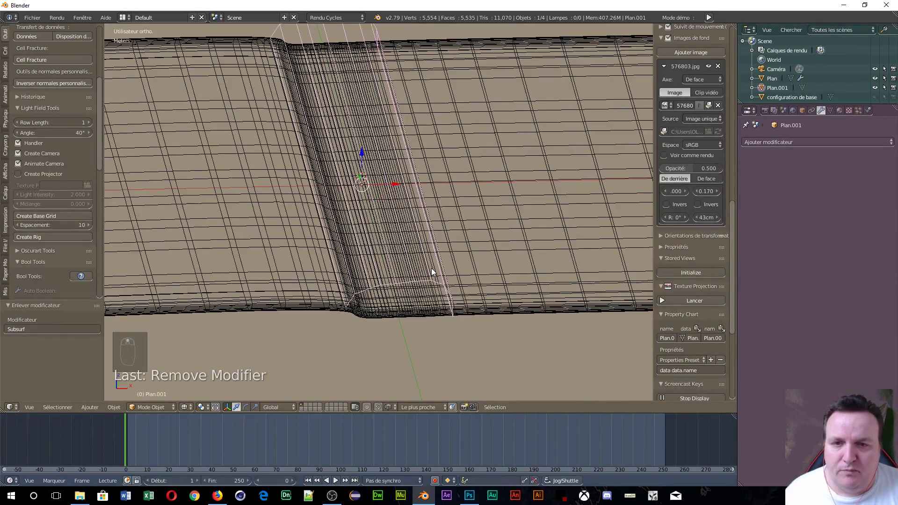
right_click(379, 288)
right_click(379, 287)
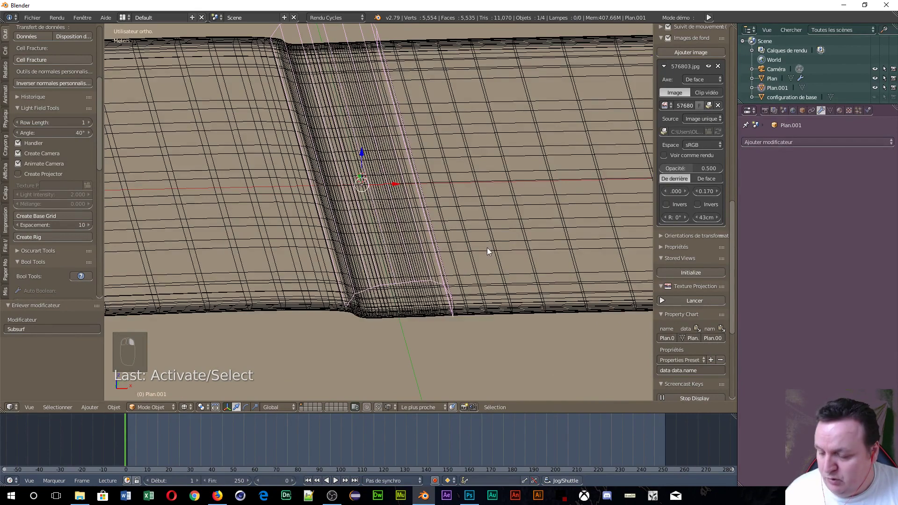
key(Tab)
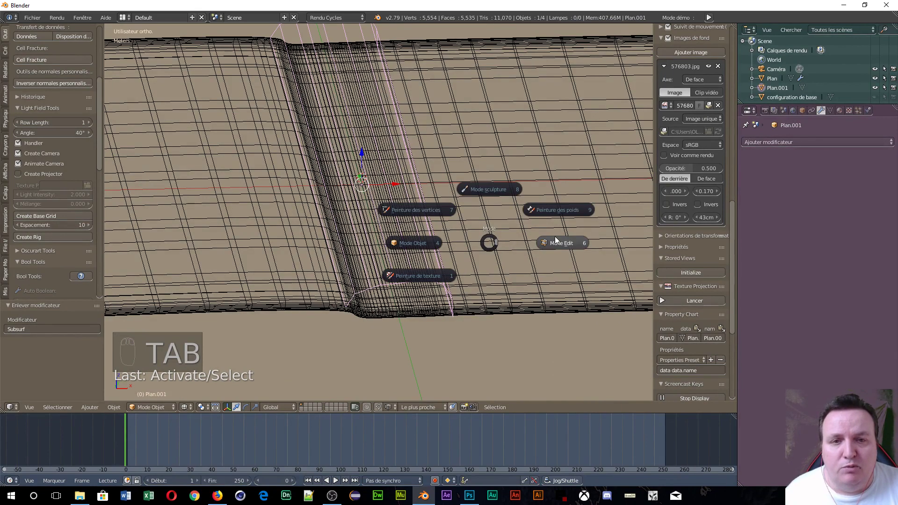
click(570, 247)
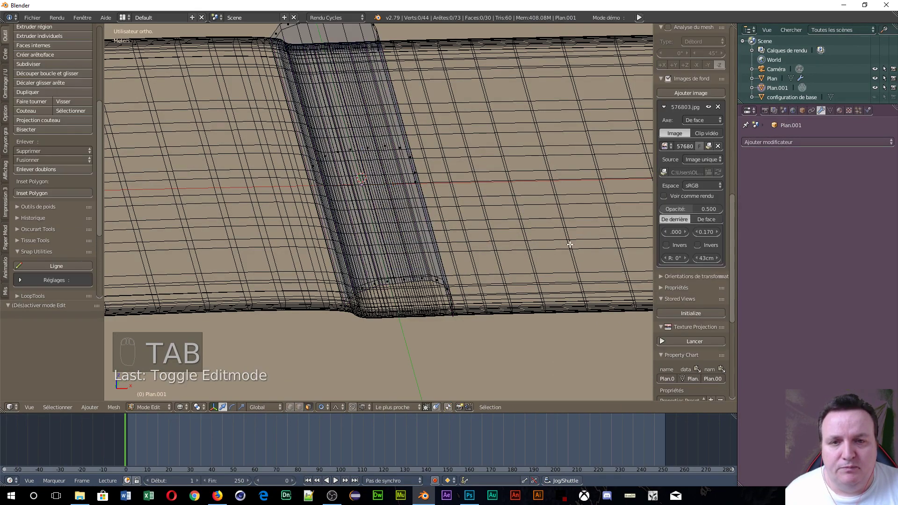
scroll(346, 276, up, 5)
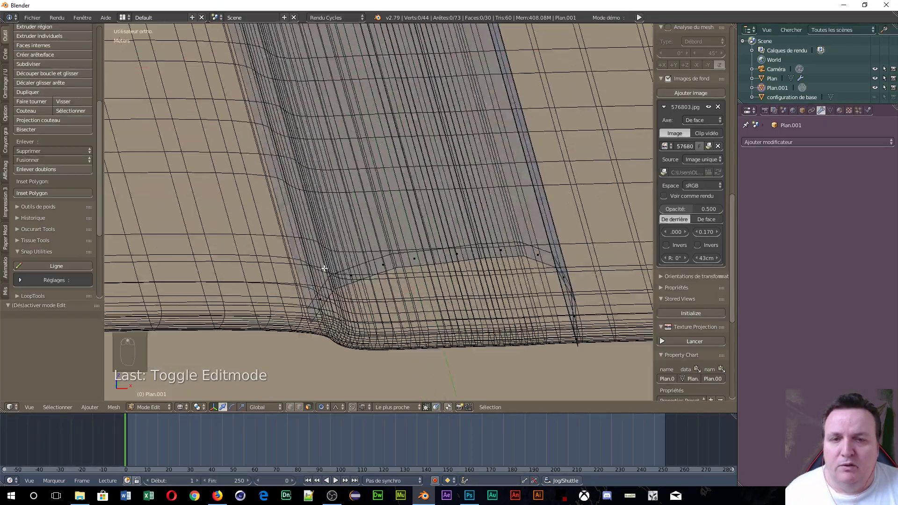
middle_drag(324, 268, 444, 115)
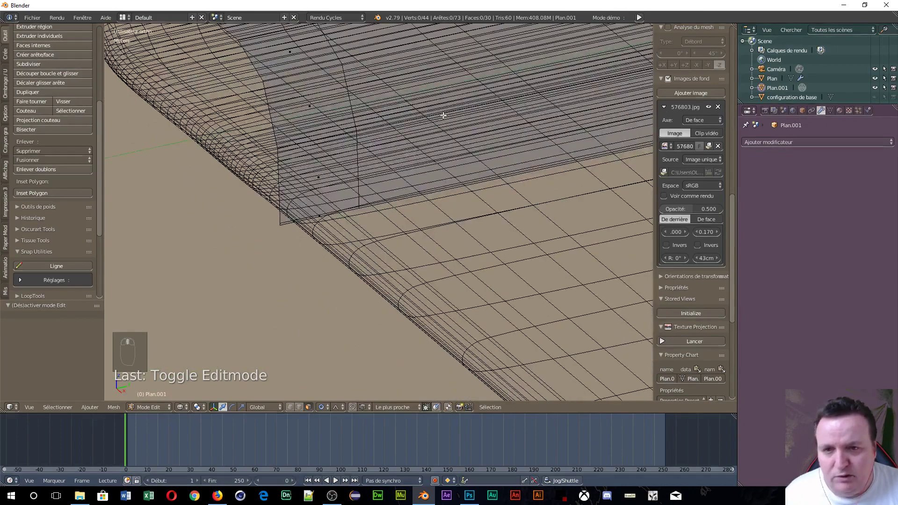
- Switch to vertex selection and merge the two nearly coincident vertices at the arch's near lower corner at the last-selected one
scroll(338, 253, up, 8)
scroll(288, 181, down, 2)
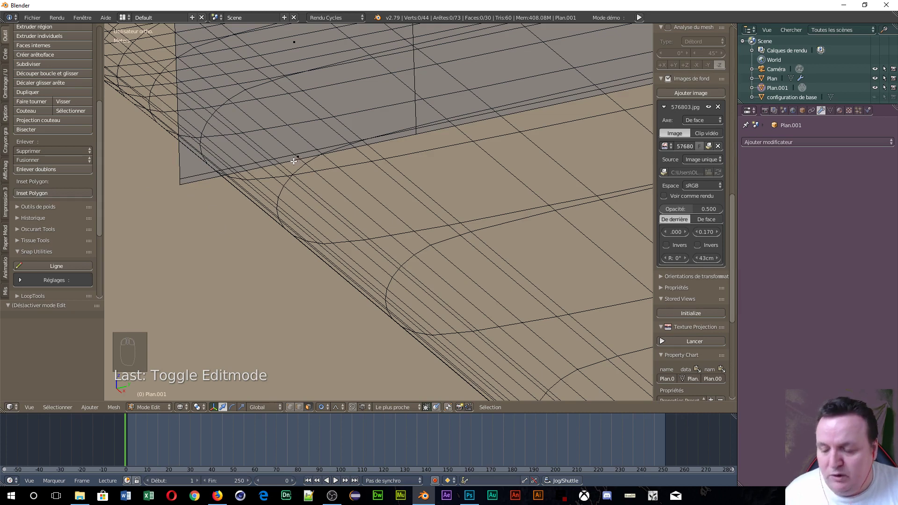
key(ctrl+Tab)
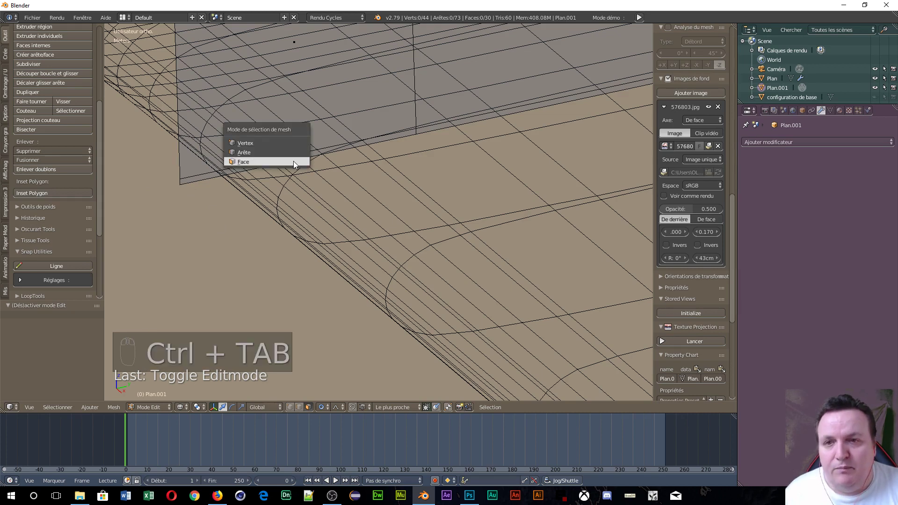
click(245, 144)
right_click(180, 182)
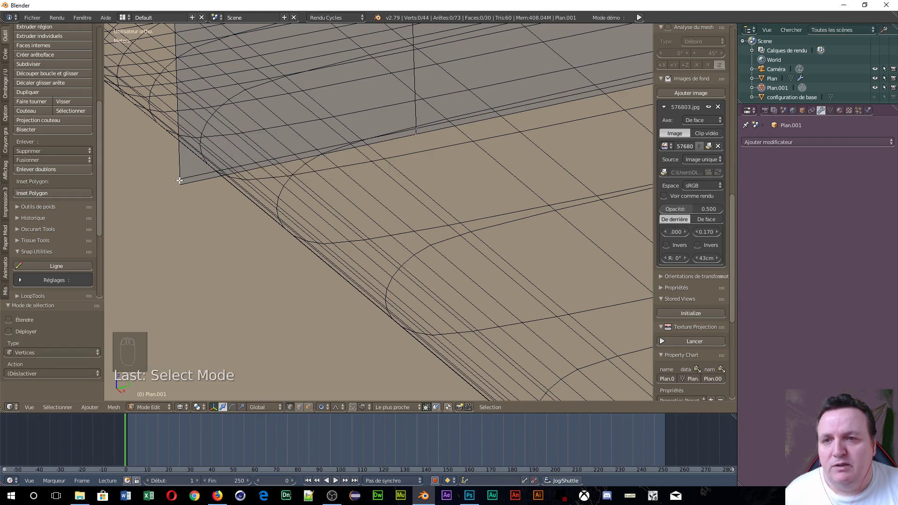
shift+right_click(180, 184)
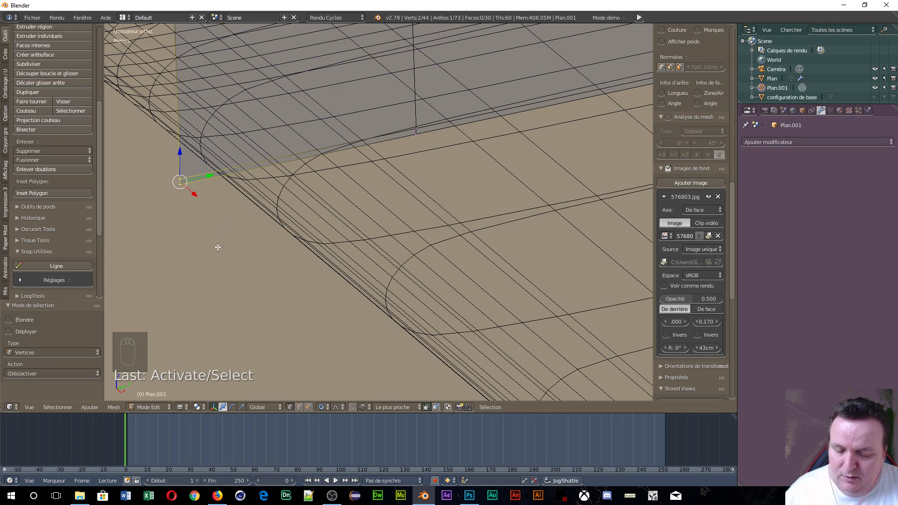
key(alt+m)
click(203, 249)
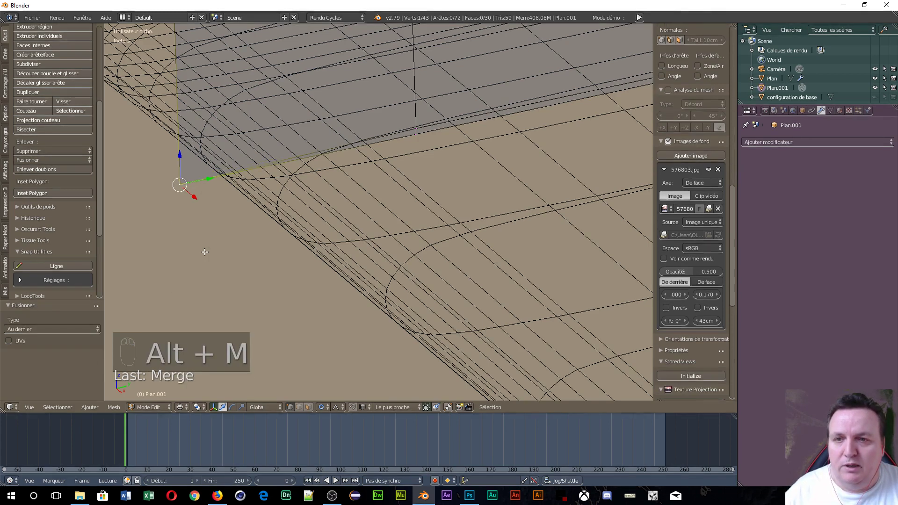
- Merge the next doubled vertex pair inward along the arch's lower edge at the last-selected vertex
right_click(422, 125)
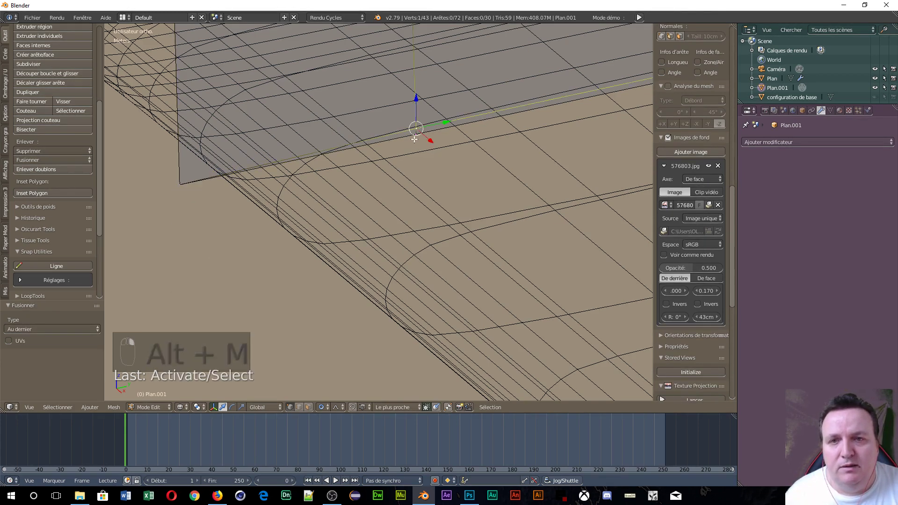
shift+right_click(415, 137)
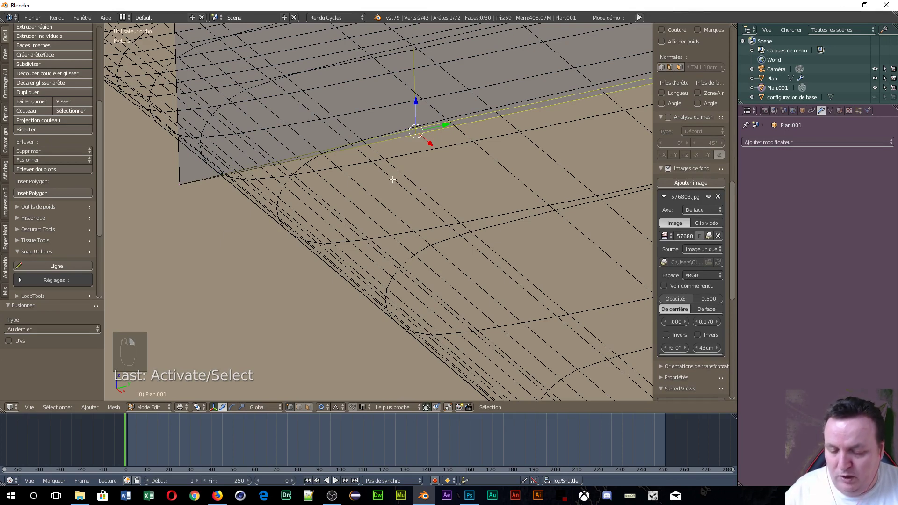
key(alt+m)
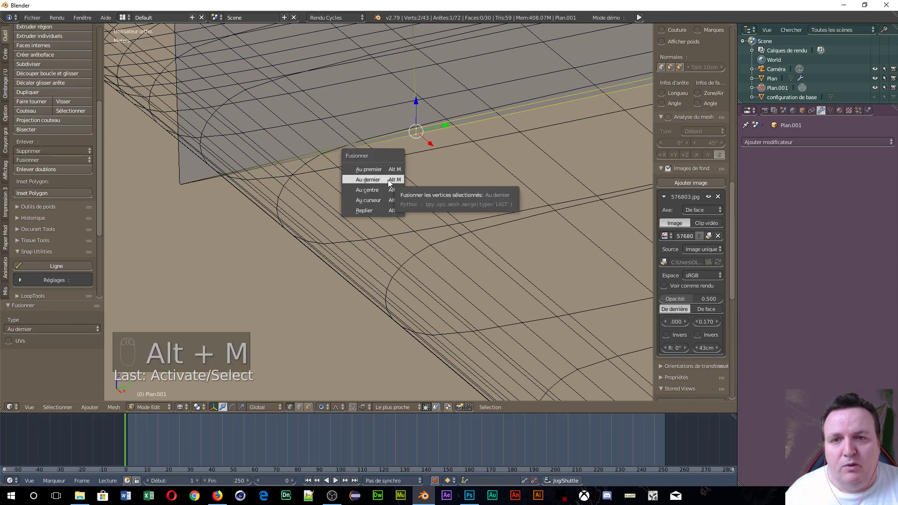
click(388, 180)
- At the opposite end of the arch's lower edge, merge the inner doubled vertex pair at the last-selected vertex
scroll(441, 200, up, 5)
shift+middle_drag(359, 296, 183, 347)
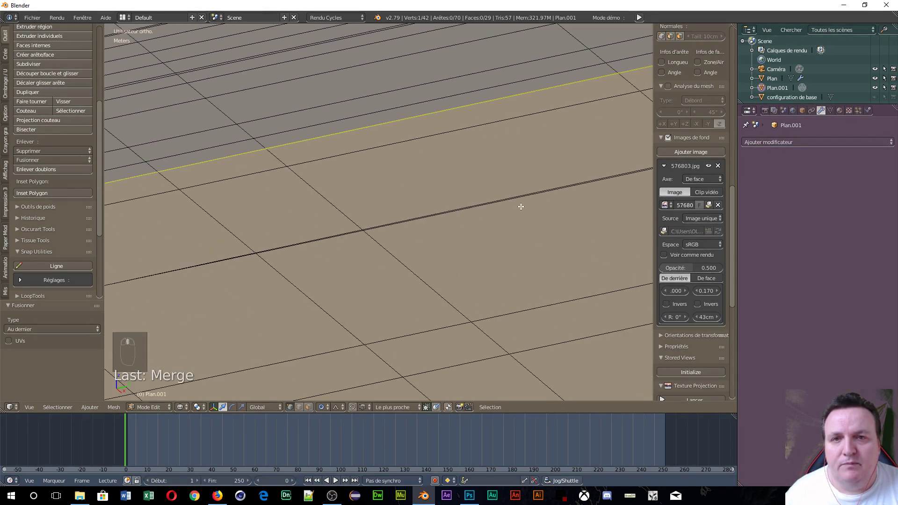
shift+middle_drag(521, 206, 508, 166)
shift+middle_drag(569, 127, 360, 76)
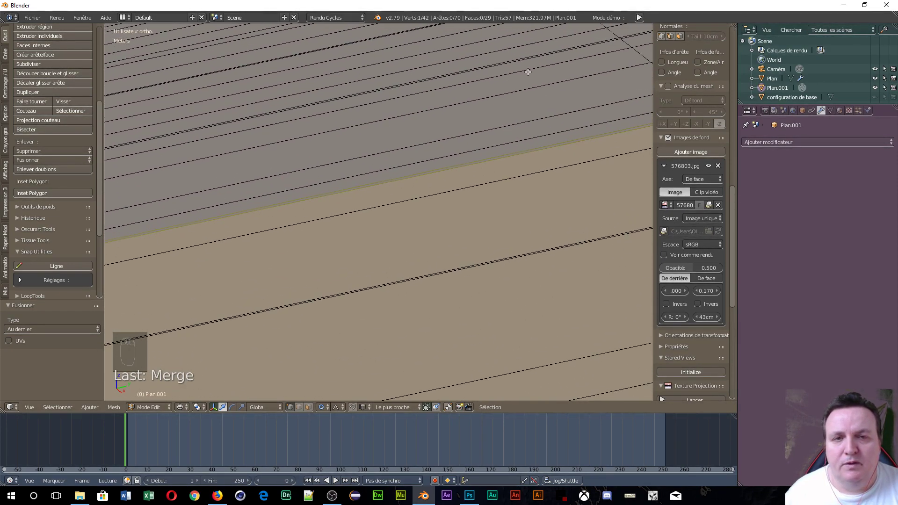
scroll(537, 79, down, 15)
shift+middle_drag(526, 92, 652, 238)
scroll(371, 200, up, 10)
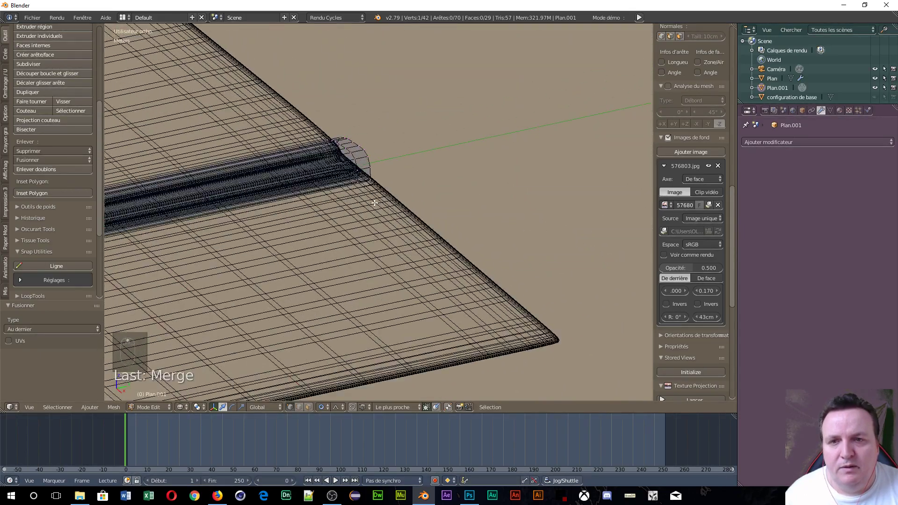
shift+middle_drag(327, 110, 436, 276)
scroll(392, 269, up, 5)
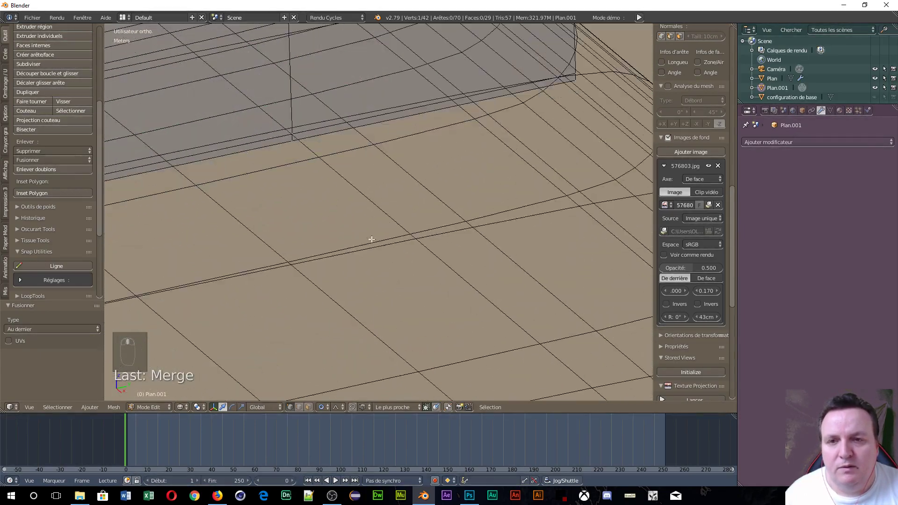
right_click(291, 134)
shift+right_click(293, 142)
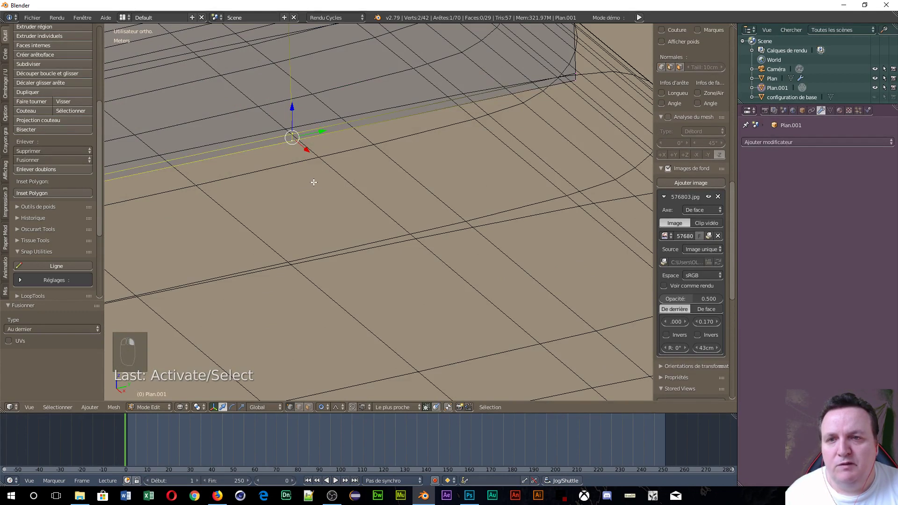
key(alt+m)
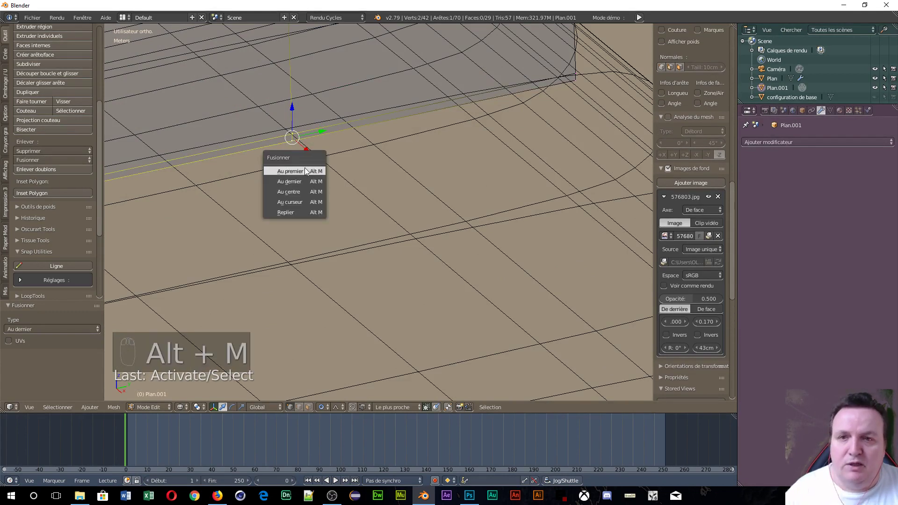
click(301, 179)
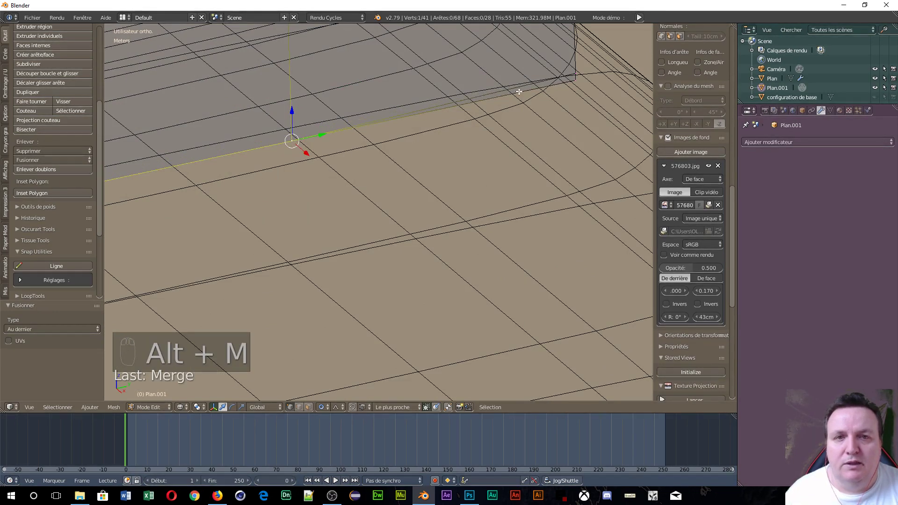
- Merge the doubled vertices at the arch's outer corner on this far end at the last-selected one
right_click(576, 75)
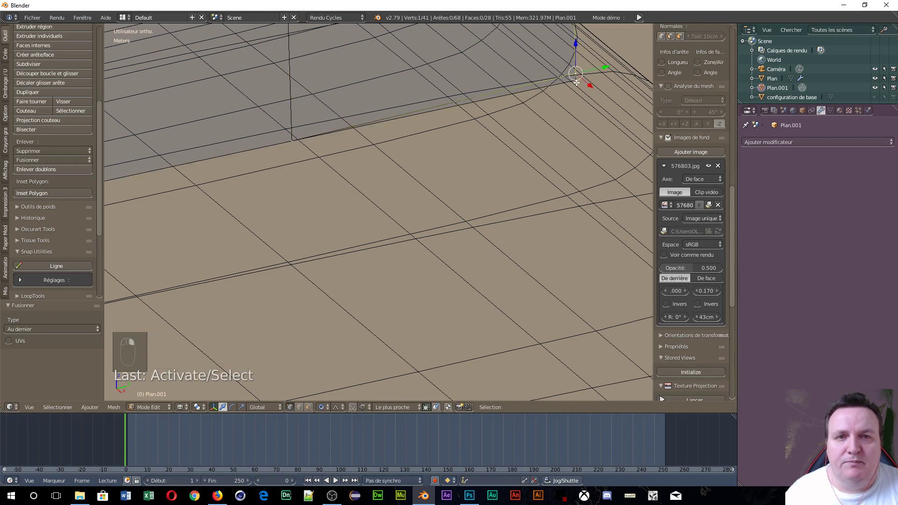
shift+right_click(577, 82)
key(alt+m)
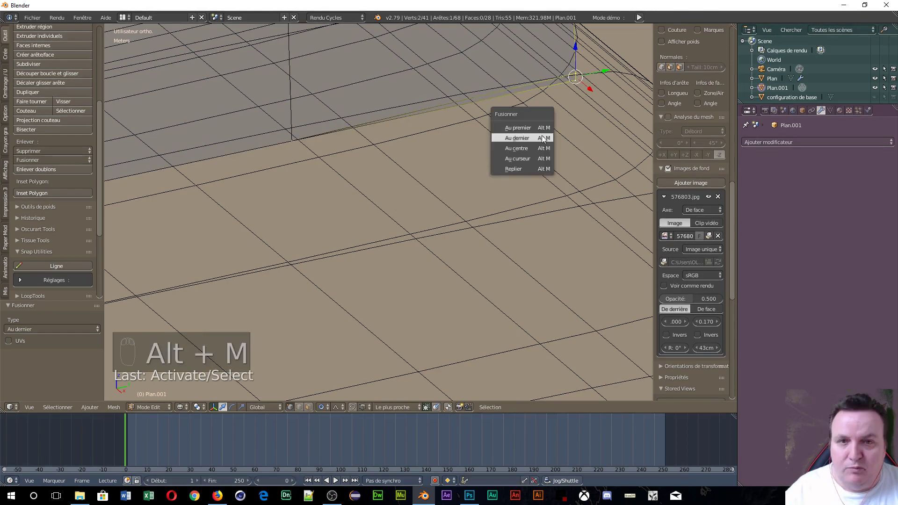
click(536, 138)
- Inspect the spine arch's other lower edge and both of its ends relative to the cover
scroll(129, 255, down, 6)
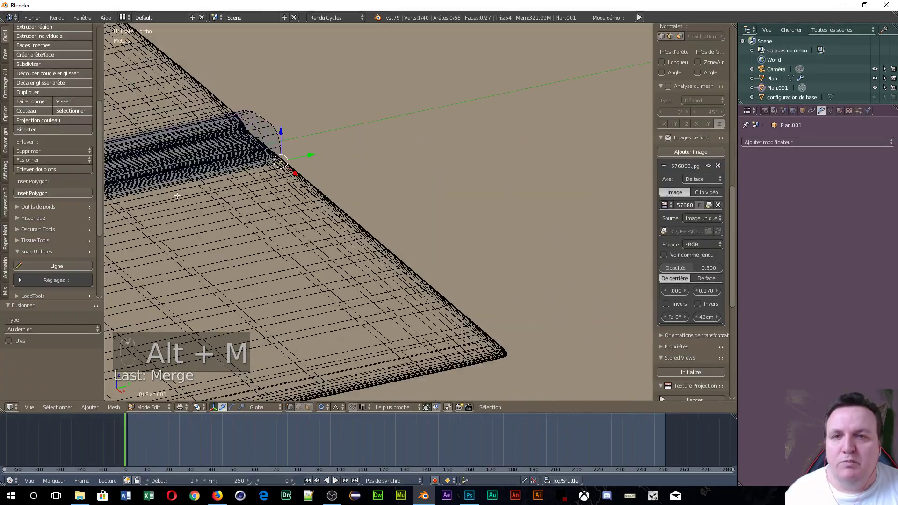
middle_drag(129, 256, 166, 230)
scroll(166, 230, down, 9)
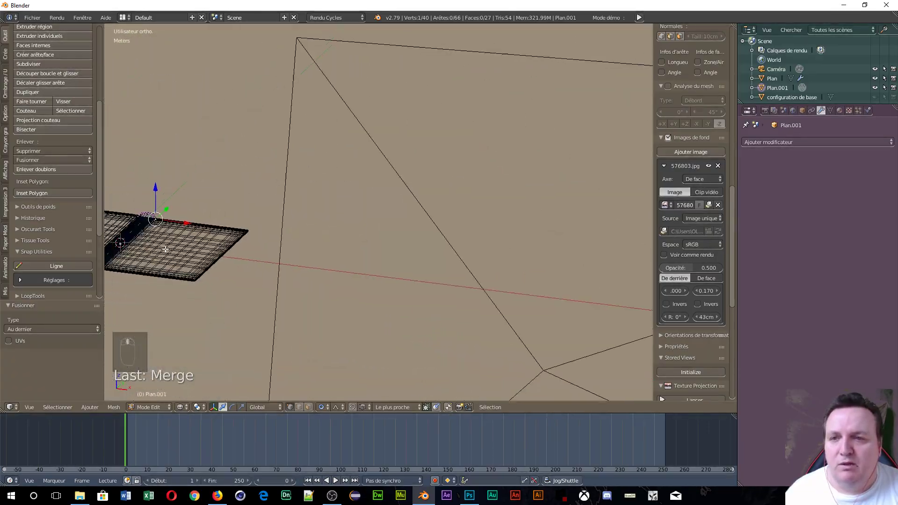
shift+middle_drag(106, 275, 281, 259)
scroll(281, 259, up, 8)
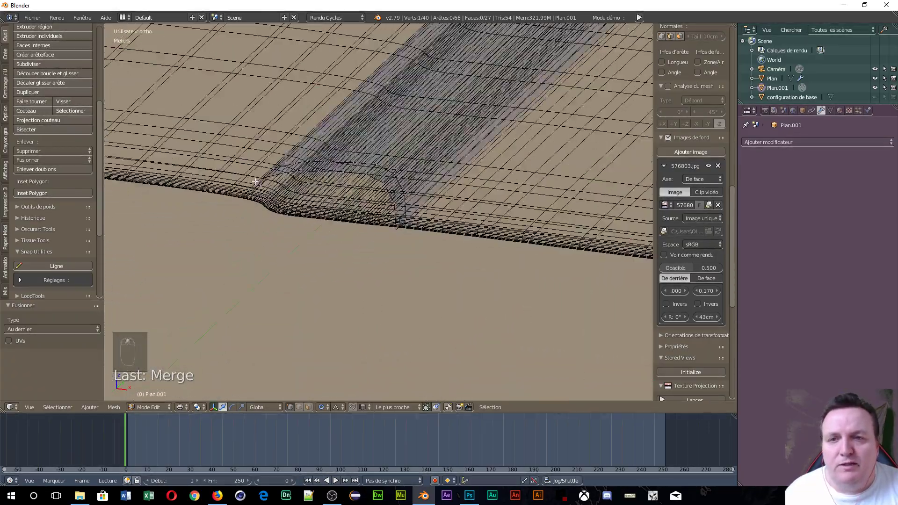
scroll(294, 199, up, 3)
scroll(293, 198, down, 10)
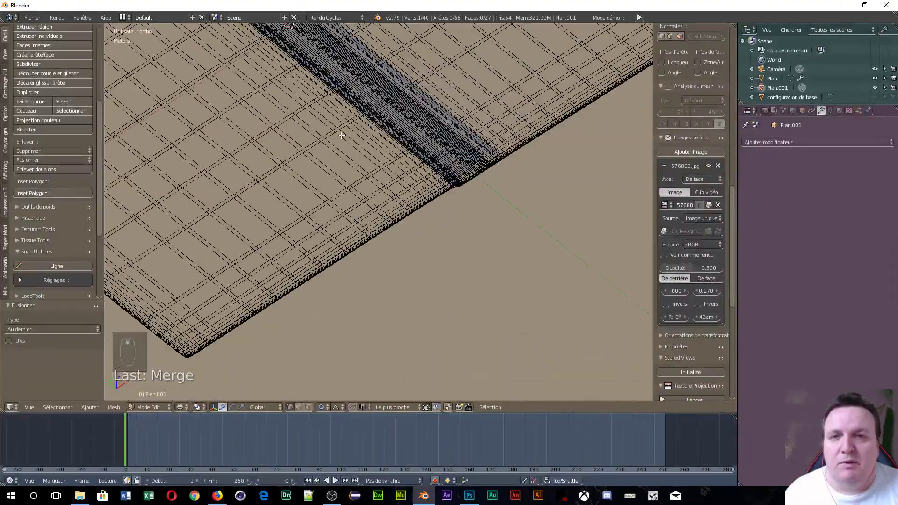
scroll(338, 146, up, 5)
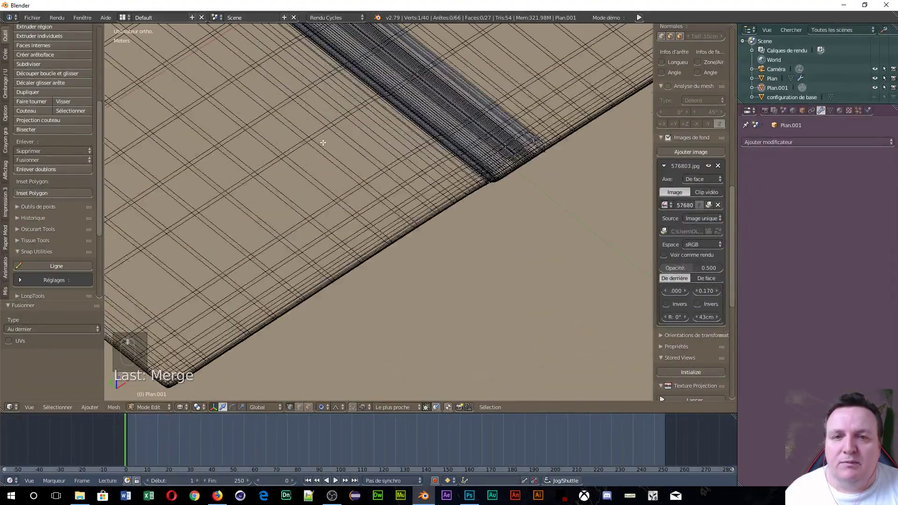
middle_drag(351, 120, 225, 116)
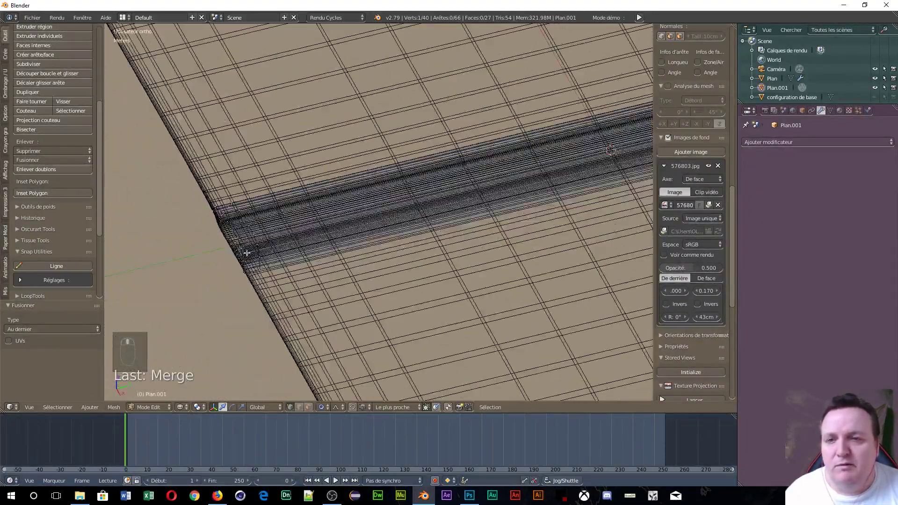
middle_drag(304, 272, 242, 200)
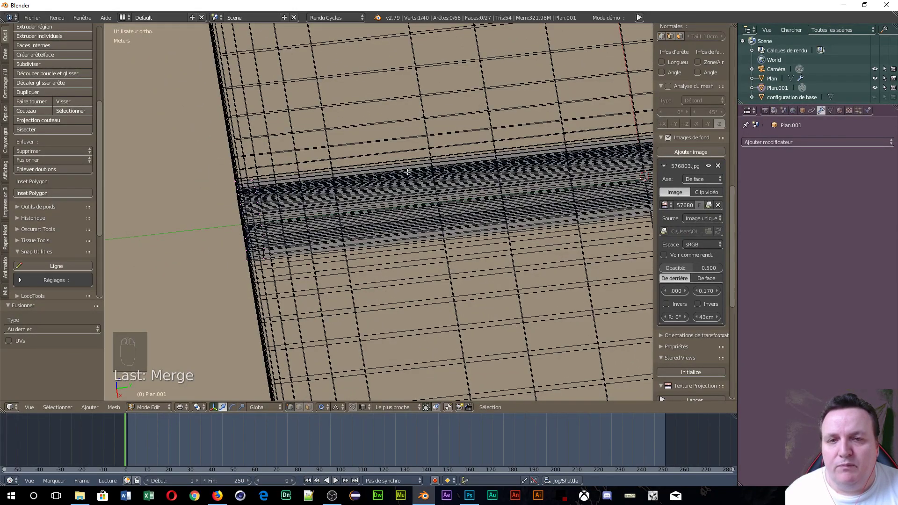
middle_drag(407, 172, 480, 195)
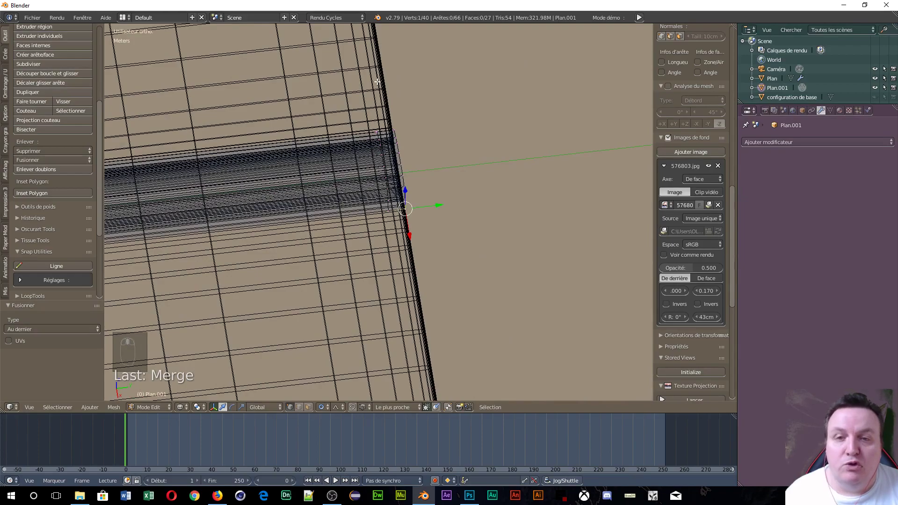
- Switch to edge selection and select the crosswise edge loop just inside one end of the arch
middle_drag(447, 170, 390, 228)
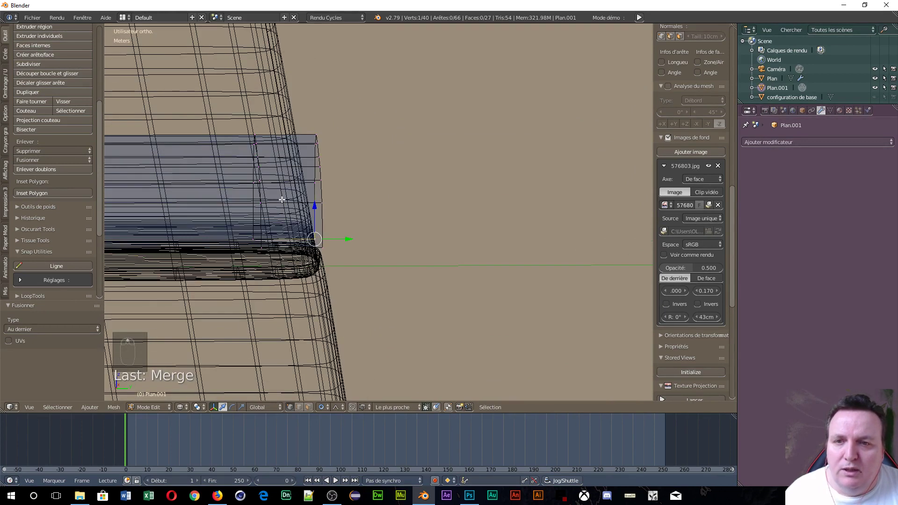
middle_drag(282, 200, 272, 191)
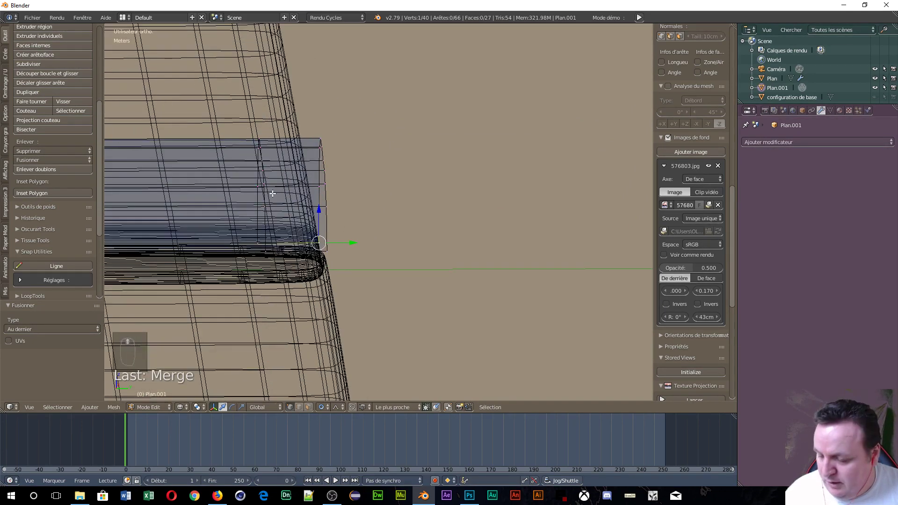
key(ctrl+Tab)
click(250, 203)
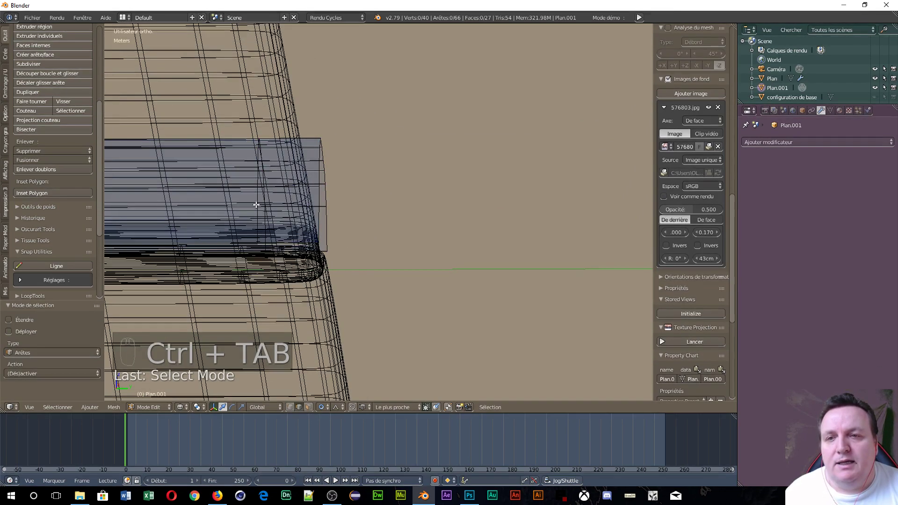
alt+click(263, 200)
scroll(174, 211, down, 4)
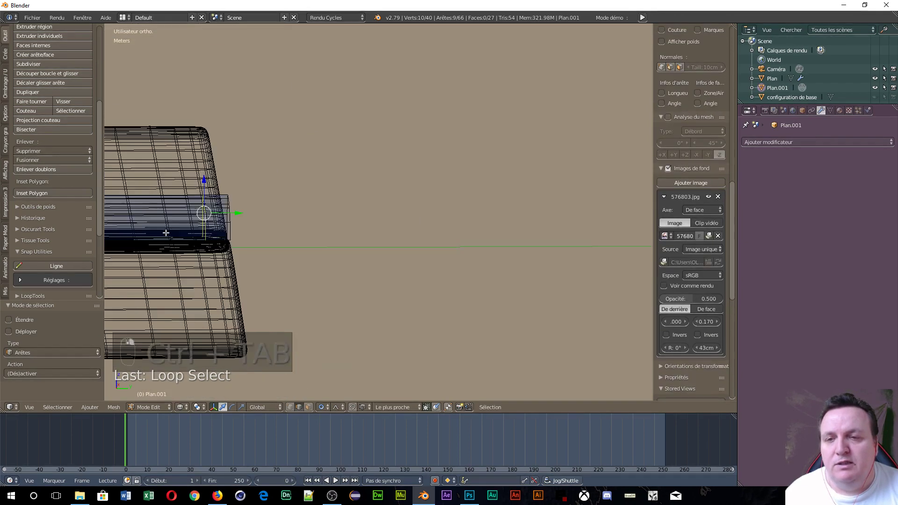
- Add the matching crosswise edge loop near the arch's opposite end to the selection
middle_drag(175, 210, 458, 308)
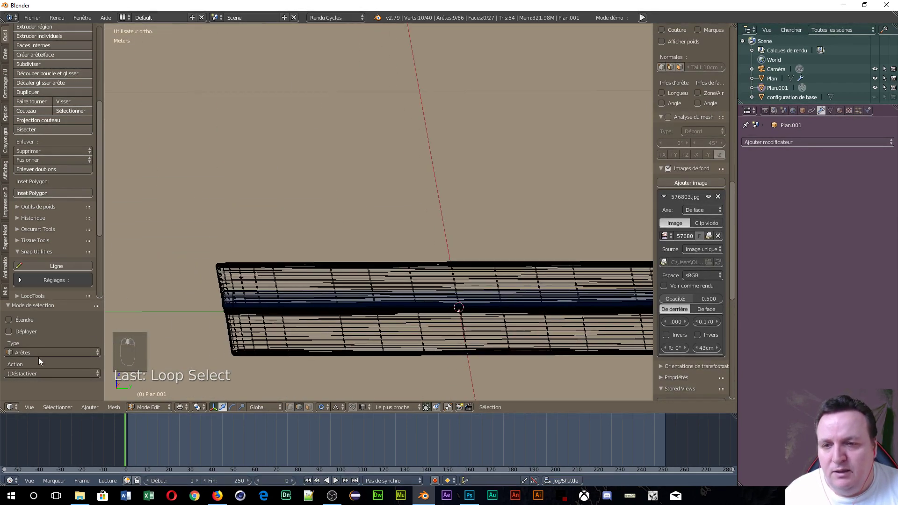
scroll(150, 296, up, 2)
middle_drag(150, 296, 319, 296)
scroll(214, 215, up, 3)
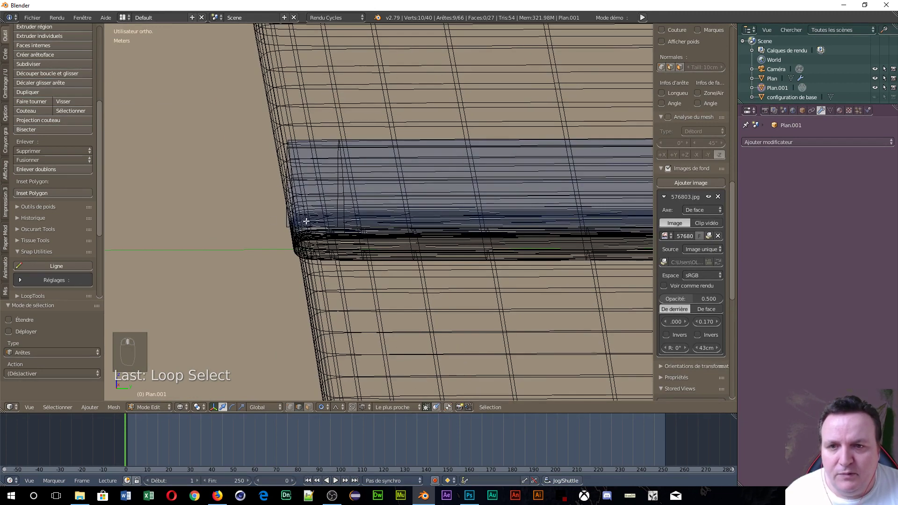
ctrl+alt+right_click(342, 191)
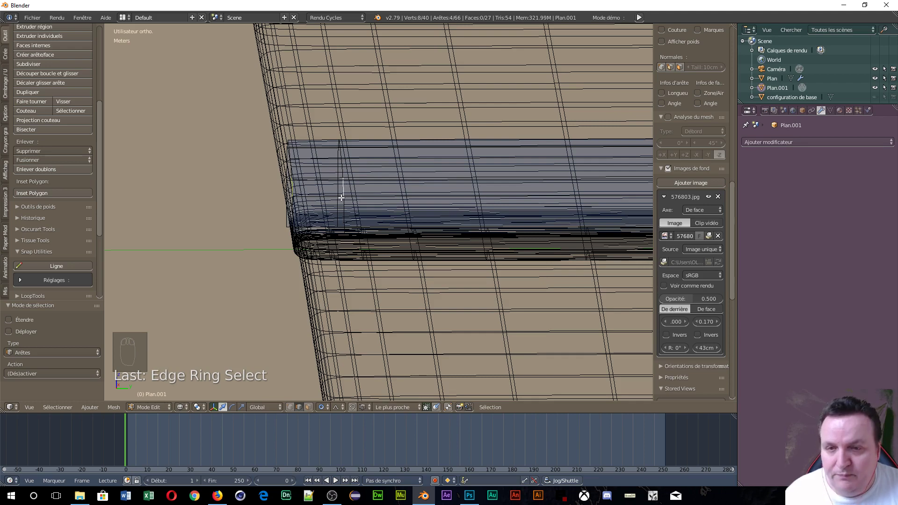
key(ctrl+z)
alt+shift+right_click(345, 191)
- Scale the two selected crosswise edge loops outward along the Y axis by about 1.025, towards the arch's ends
scroll(344, 191, down, 8)
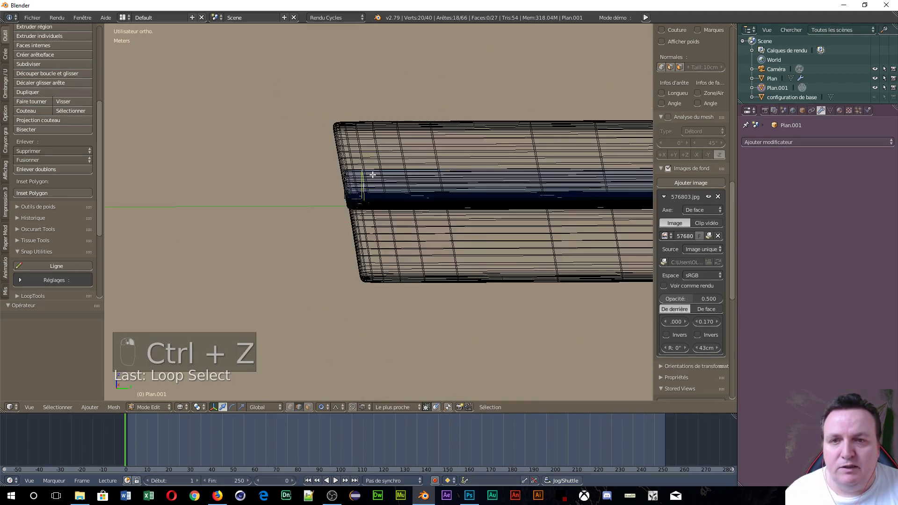
scroll(401, 220, up, 3)
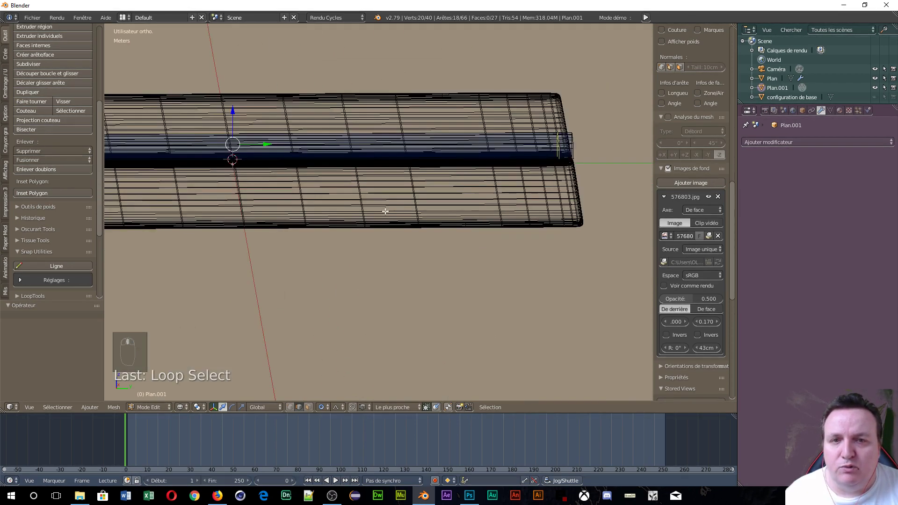
scroll(386, 209, down, 2)
key(s)
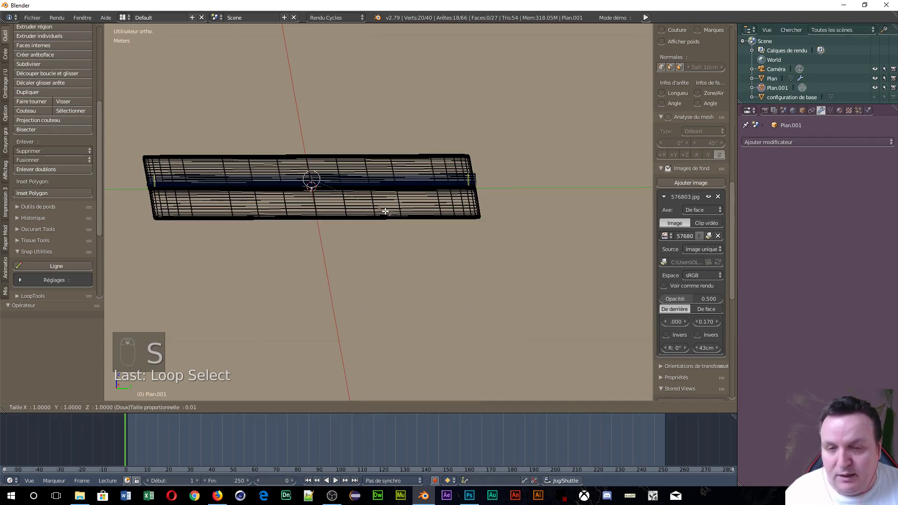
key(y)
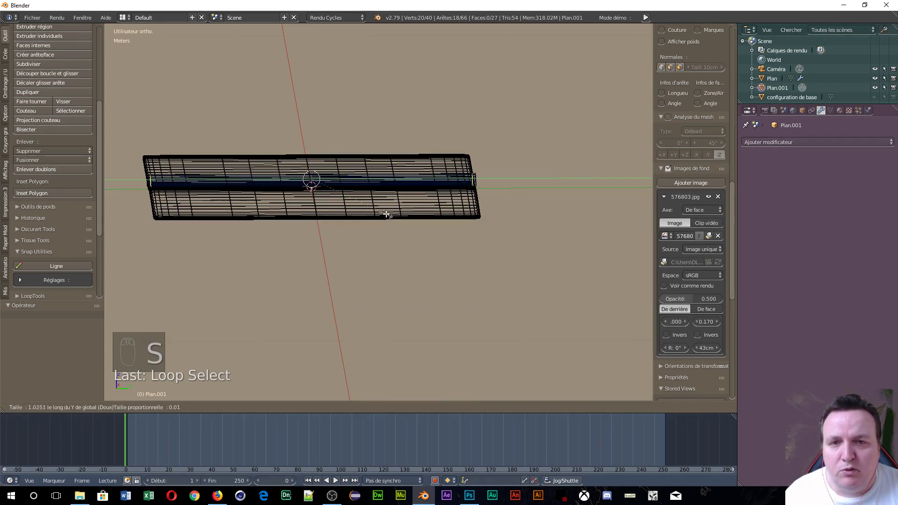
click(387, 214)
- Examine the shifted edge loop at one end of the arch relative to the cover's edge, including from the right side view
scroll(388, 211, up, 3)
scroll(158, 200, up, 3)
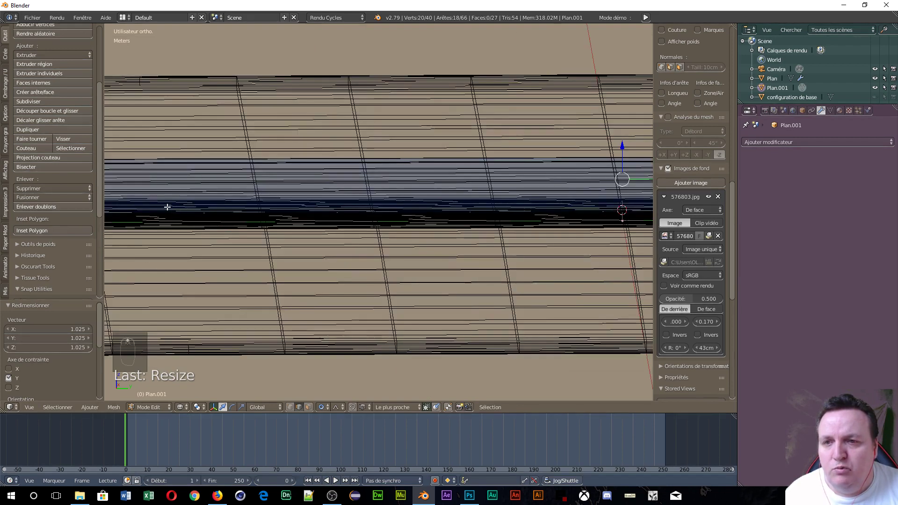
shift+middle_drag(167, 205, 538, 192)
scroll(441, 239, up, 4)
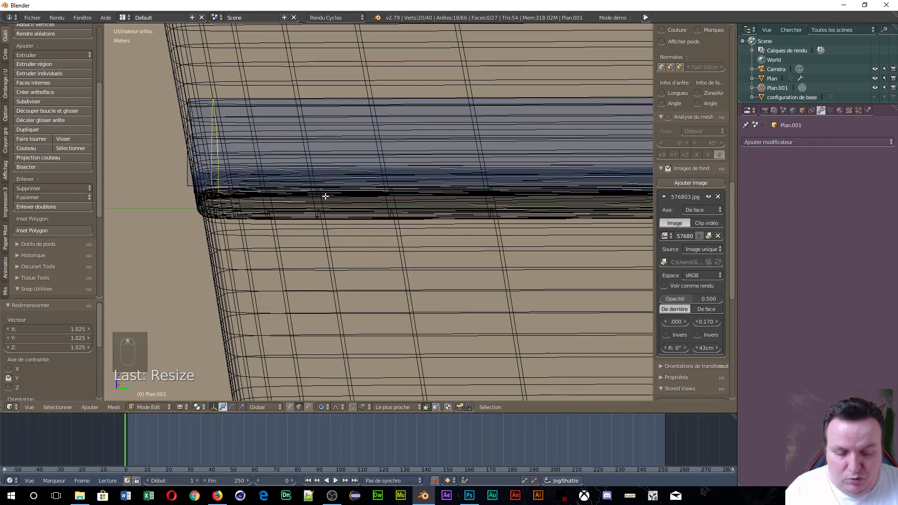
key(KP_3)
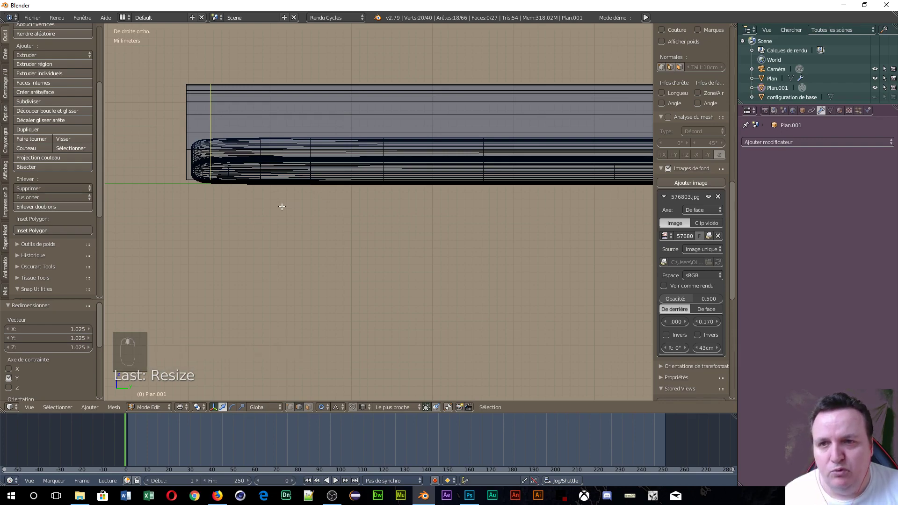
mouse_move(281, 207)
middle_down()
mouse_move(285, 255)
mouse_move(280, 201)
middle_up()
scroll(276, 178, up, 2)
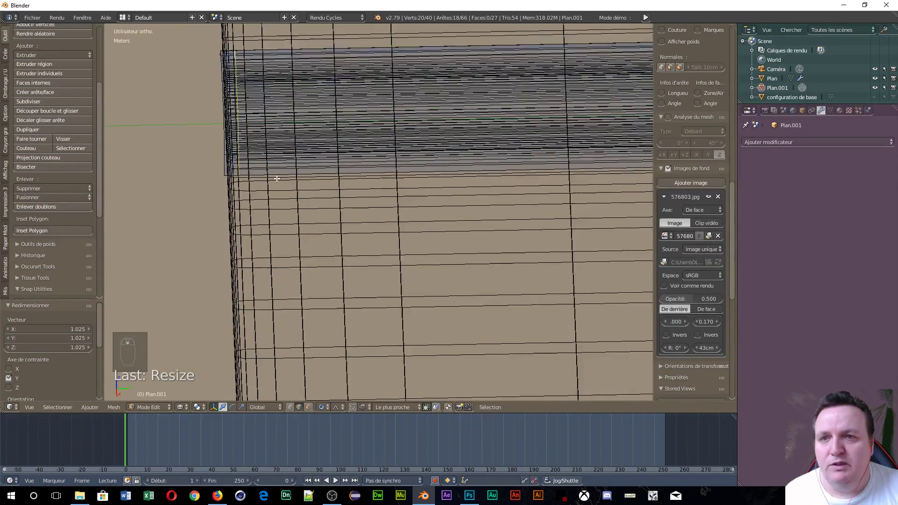
scroll(279, 176, down, 1)
- In vertex selection mode, box-select only the outermost vertices at both ends of the spine arch and delete them
key(ctrl+Tab)
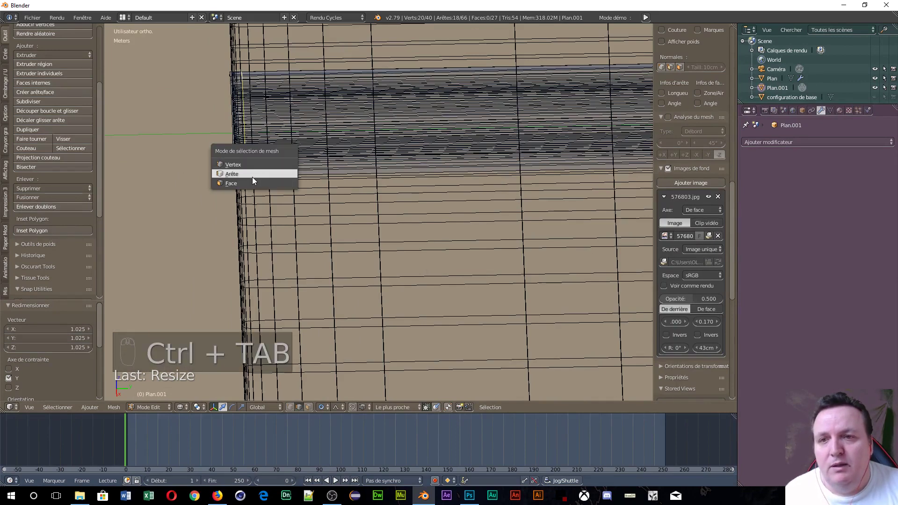
click(231, 165)
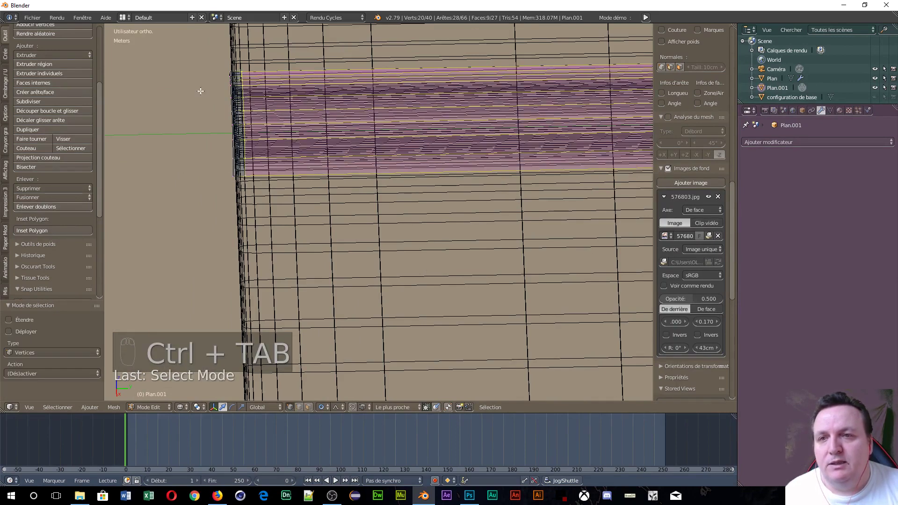
key(a)
key(b)
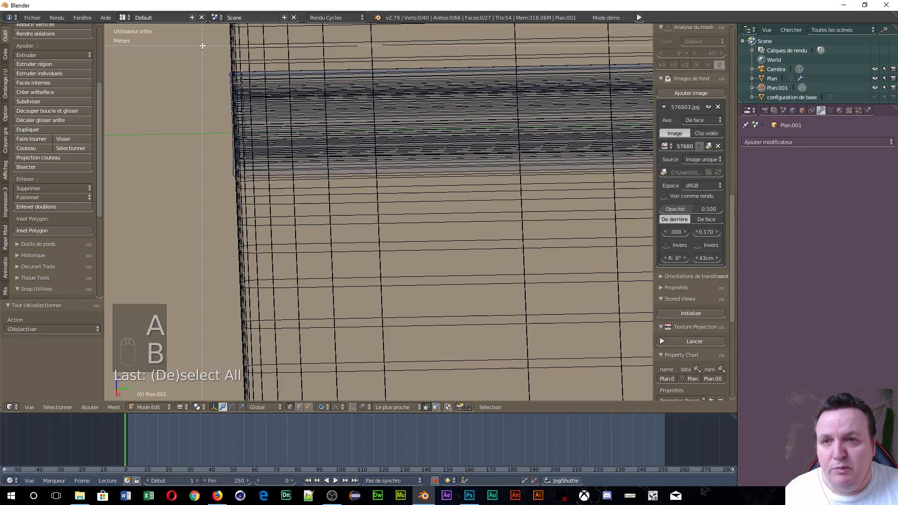
drag(221, 141, 237, 207)
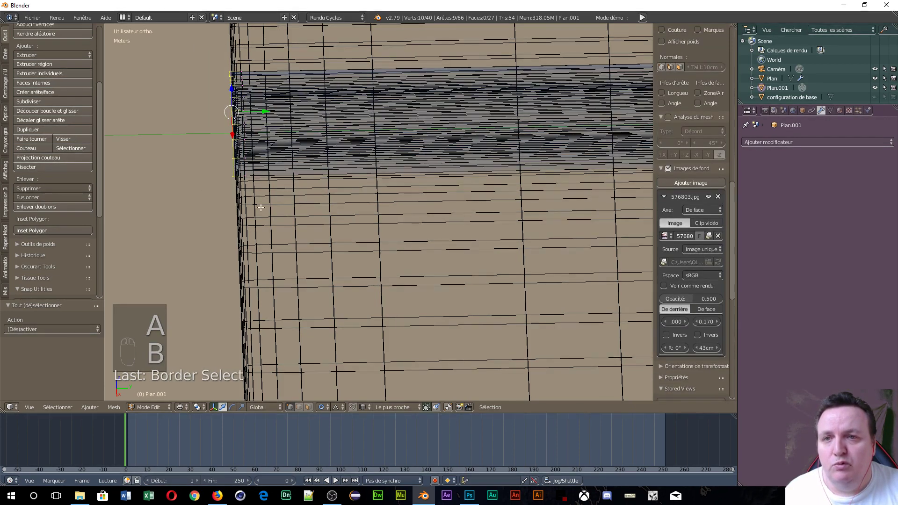
scroll(458, 188, down, 4)
scroll(460, 186, down, 4)
shift+middle_drag(535, 198, 119, 195)
scroll(211, 196, up, 5)
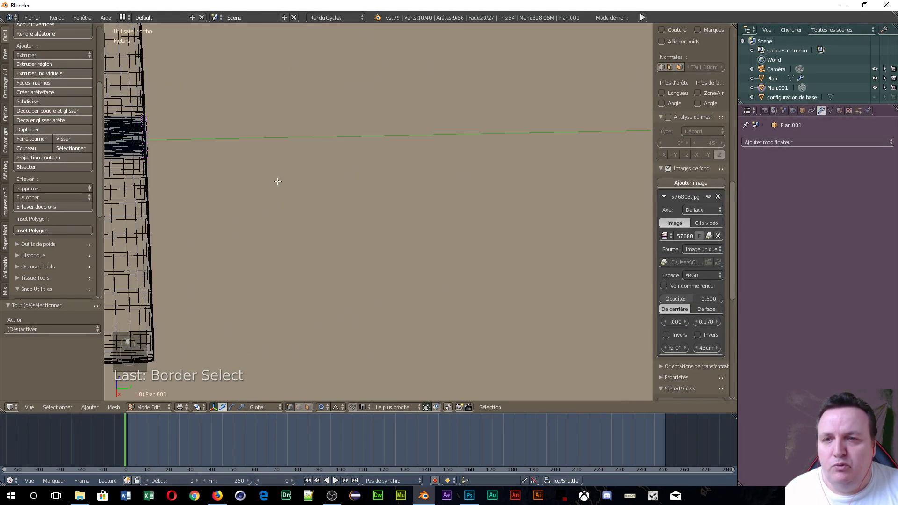
shift+middle_drag(276, 170, 370, 214)
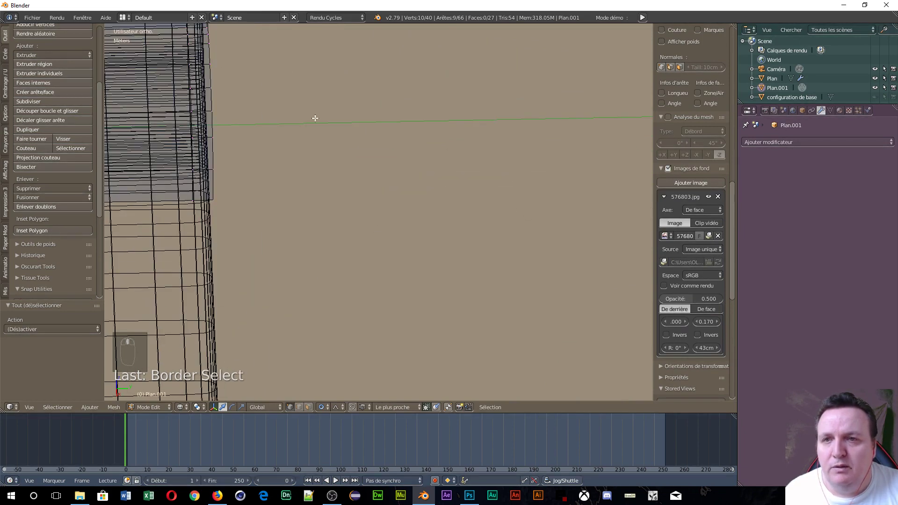
shift+middle_drag(315, 119, 352, 192)
key(b)
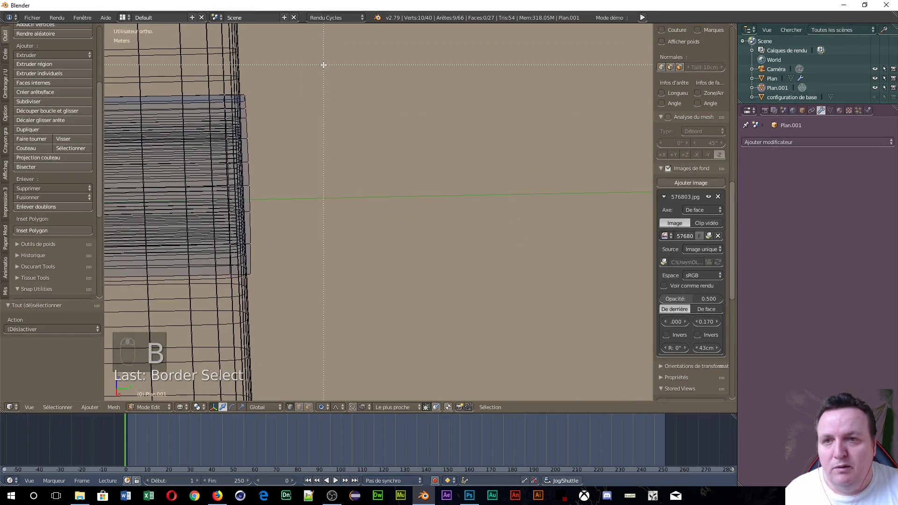
drag(262, 148, 247, 313)
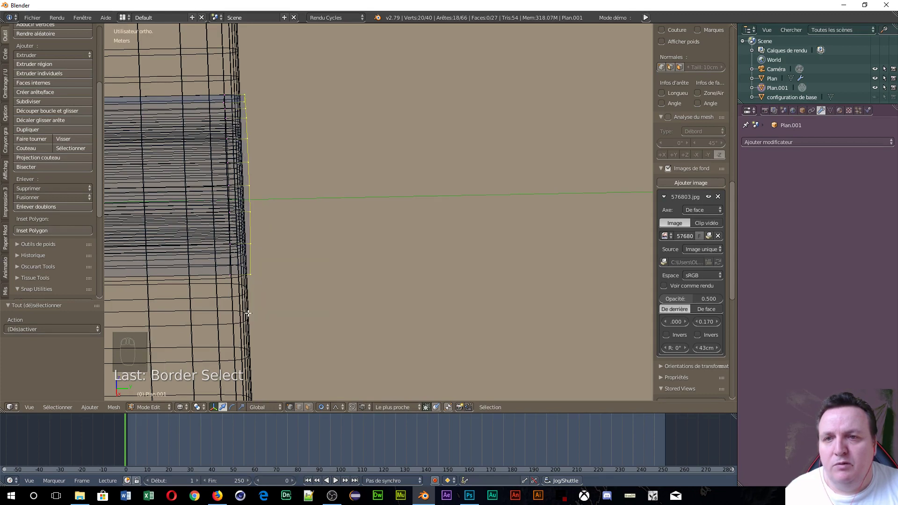
key(x)
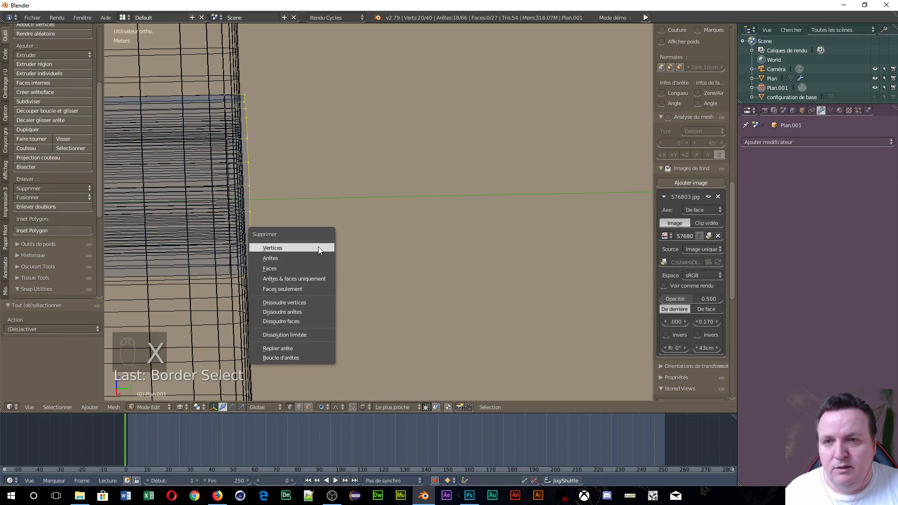
click(318, 246)
- Examine the shortened arch from the front against the cover profile and the open-book reference image
middle_drag(248, 275, 228, 307)
key(KP_1)
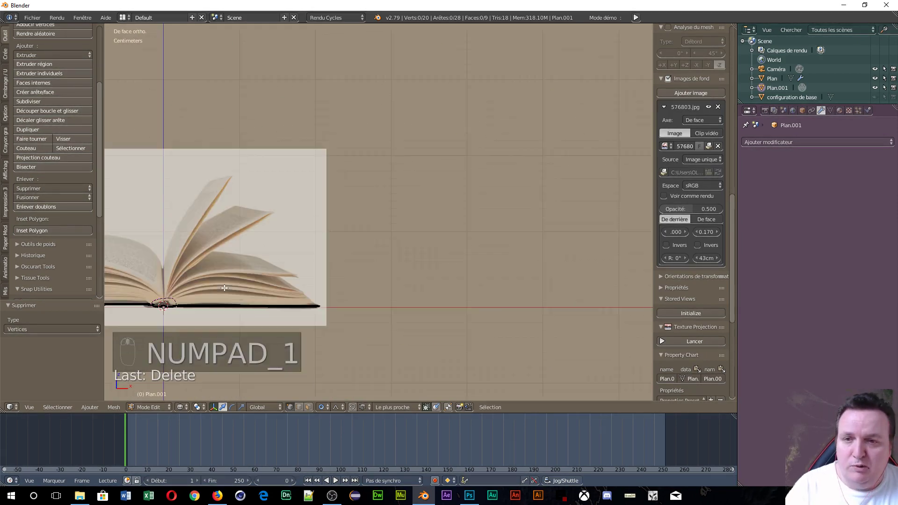
scroll(204, 302, up, 4)
shift+middle_drag(210, 290, 503, 208)
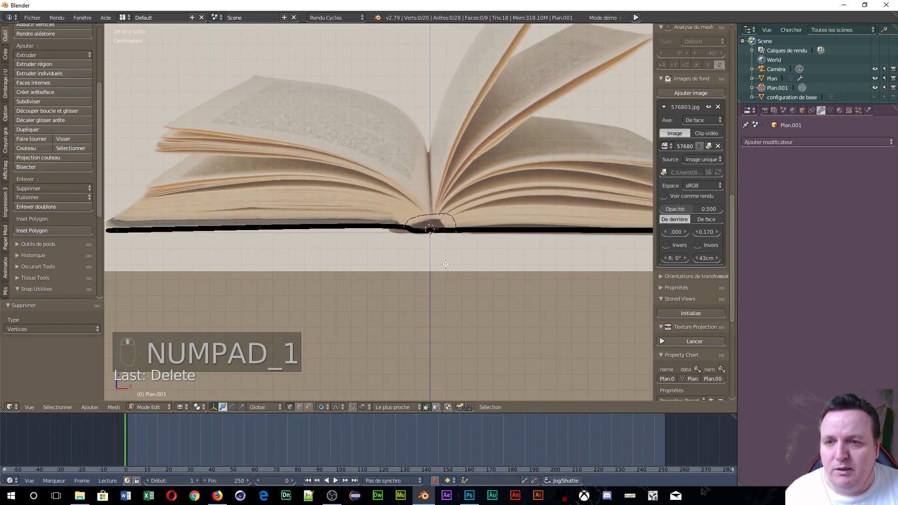
scroll(439, 269, up, 1)
middle_drag(327, 210, 284, 197)
key(KP_1)
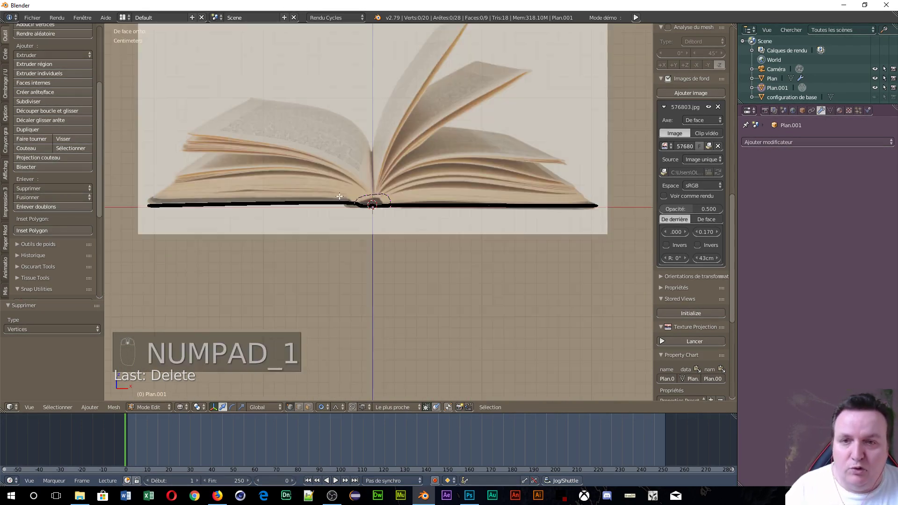
scroll(398, 236, up, 4)
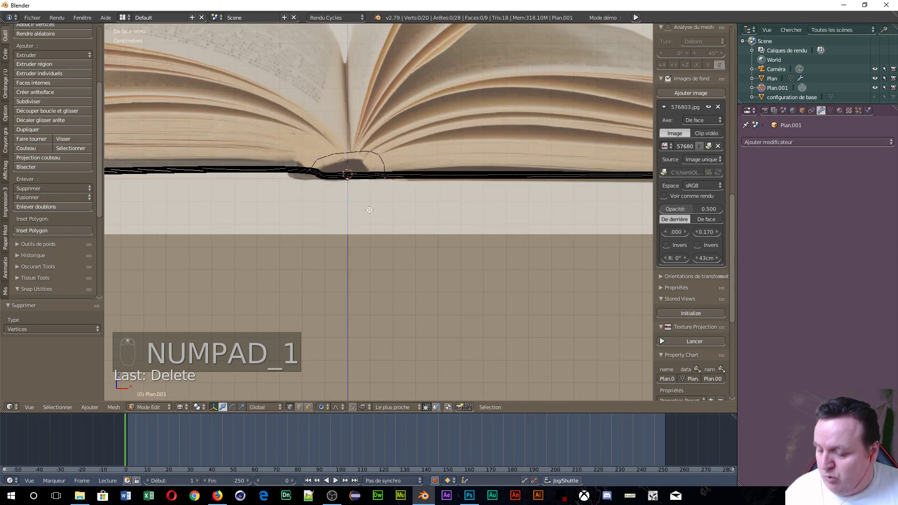
- Switch to face selection and add two evenly spaced crosswise loop cuts to the spine arch without sliding them
key(ctrl+Tab)
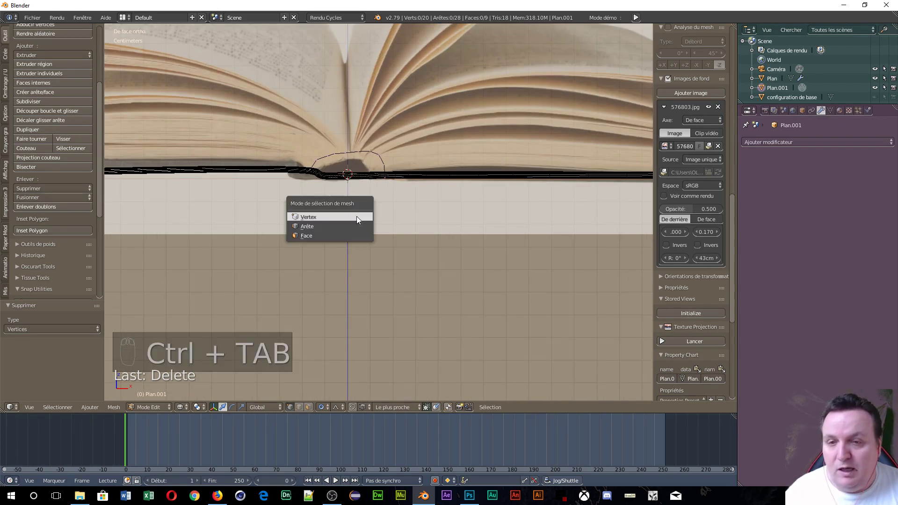
click(317, 236)
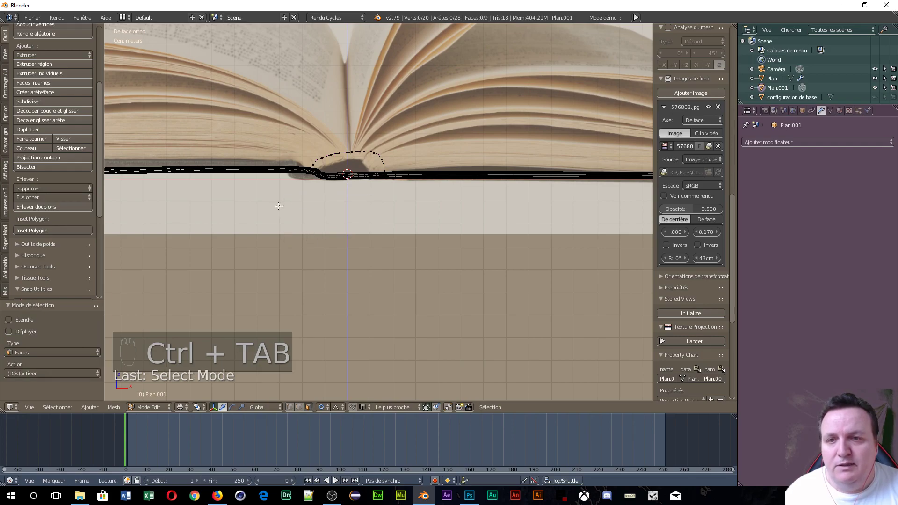
middle_drag(316, 236, 374, 242)
scroll(310, 204, up, 2)
scroll(282, 183, down, 3)
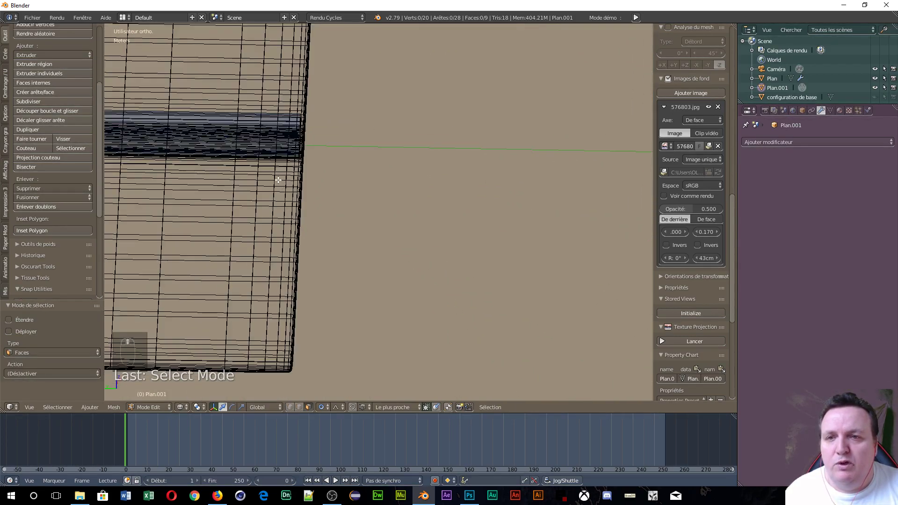
scroll(279, 180, up, 4)
shift+middle_drag(257, 167, 357, 211)
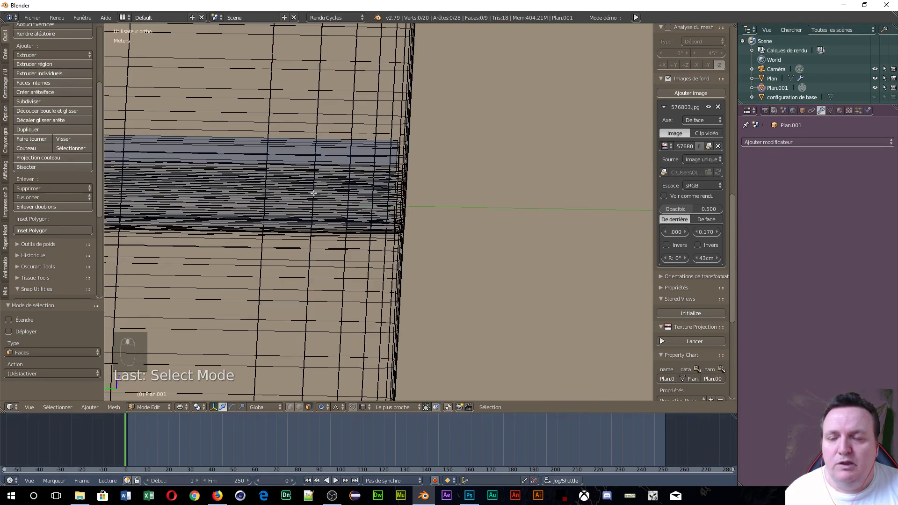
scroll(184, 200, down, 10)
scroll(214, 230, up, 4)
shift+middle_drag(214, 230, 264, 251)
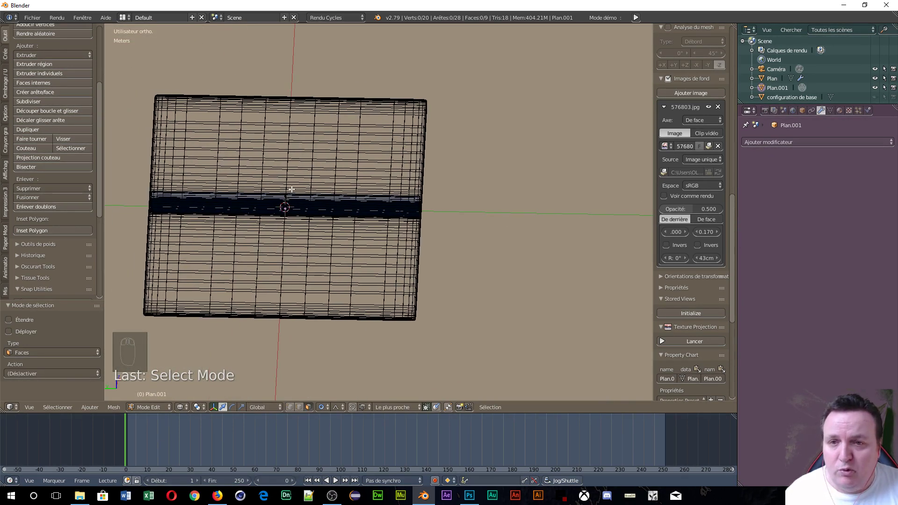
key(ctrl+r)
scroll(290, 197, up, 1)
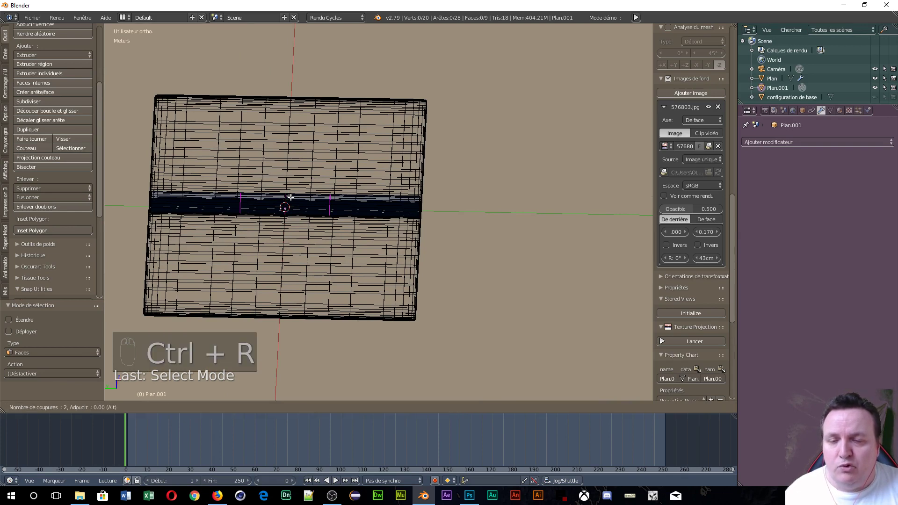
click(290, 197)
right_click(291, 197)
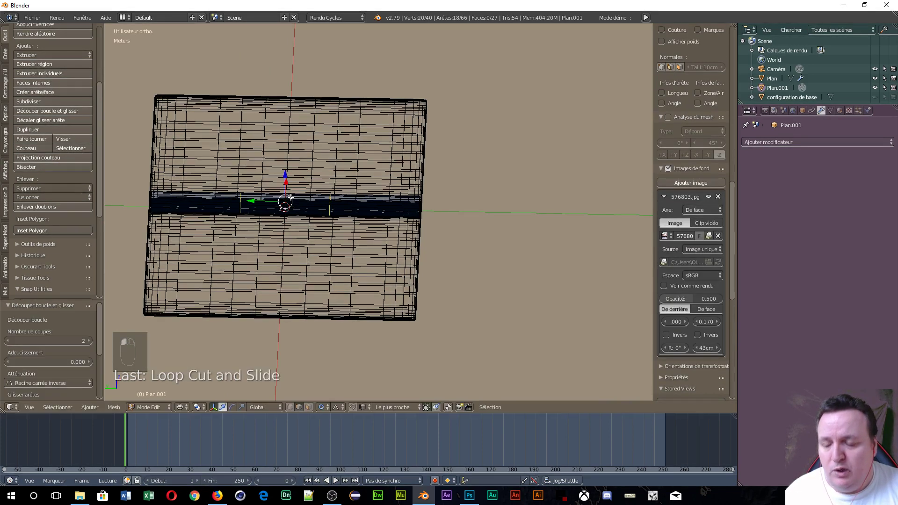
- Scale the two new loops apart along the Y axis by about 2.94, close to the arch's ends
key(s)
key(y)
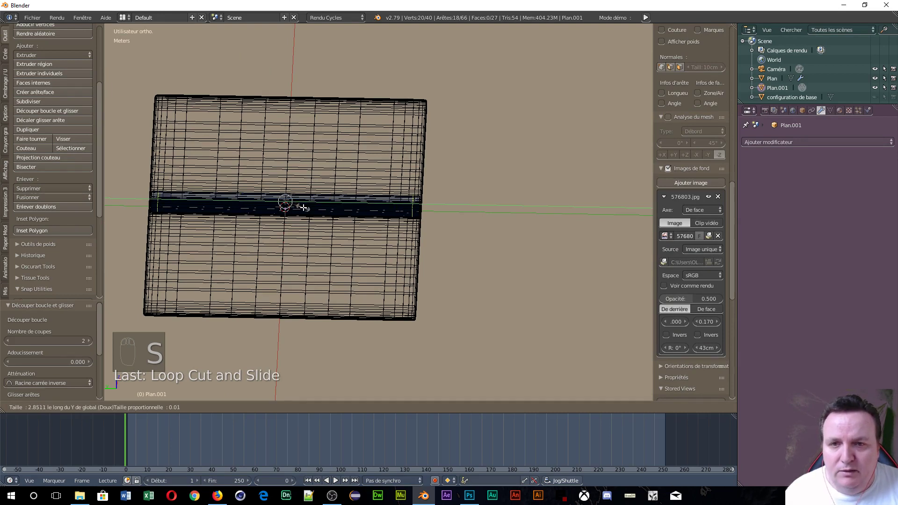
click(304, 208)
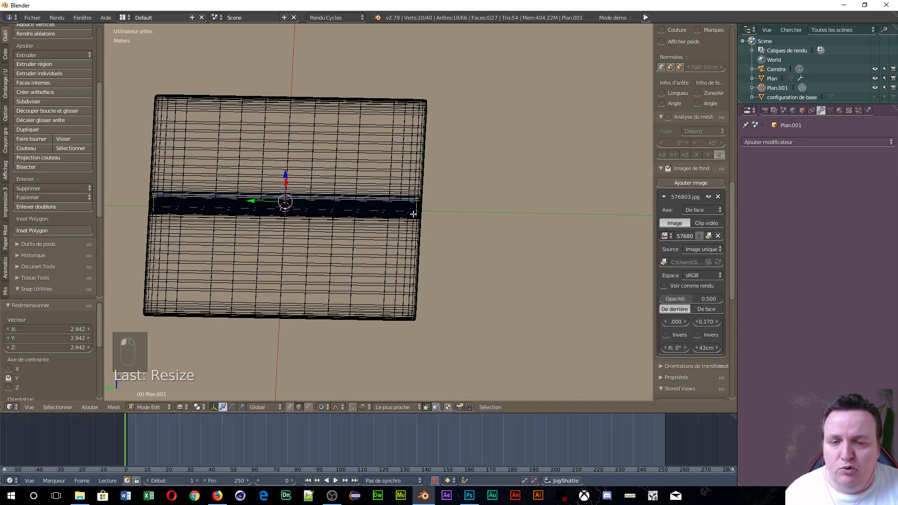
scroll(417, 207, up, 6)
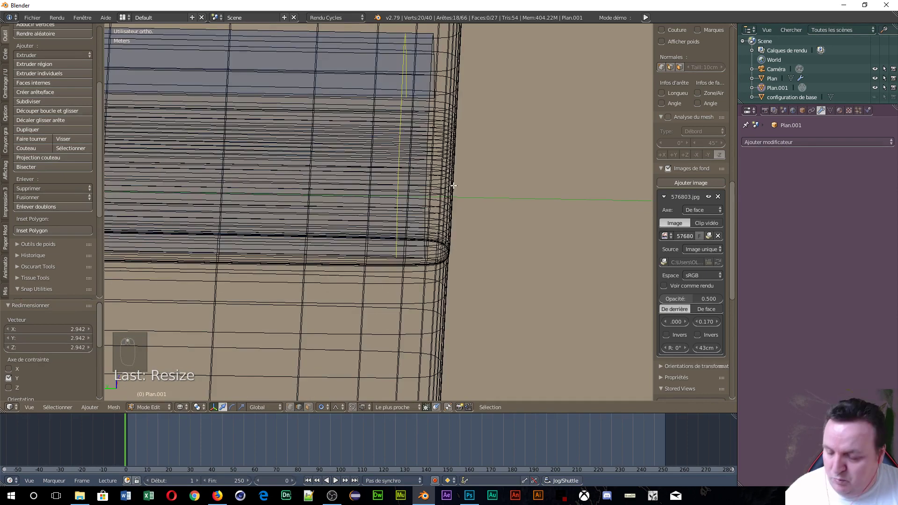
key(s)
key(y)
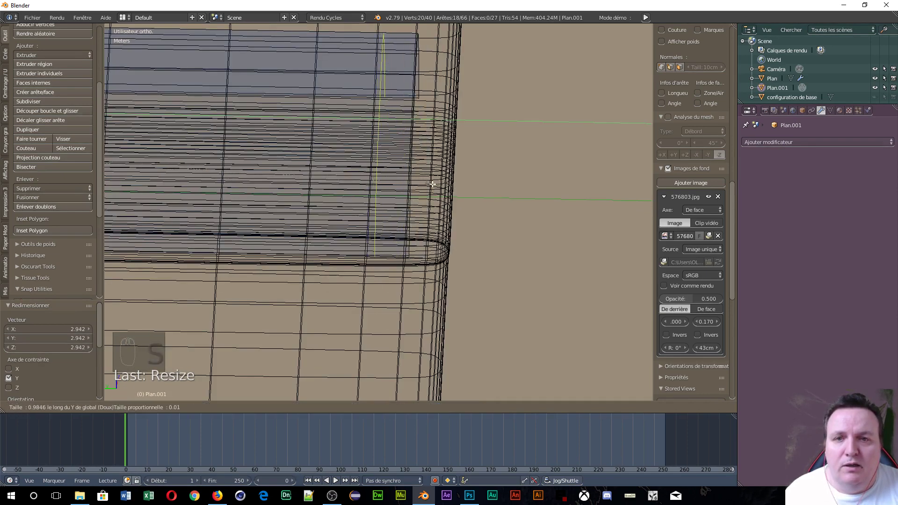
right_click(435, 186)
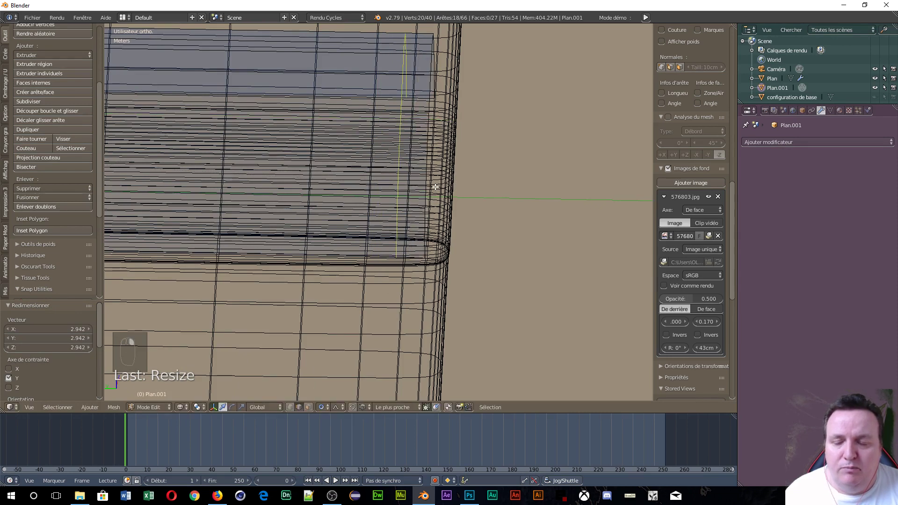
- Disable proportional editing and scale the two end loops apart along the Y axis by about 1.018, closer to the arch's ends
click(323, 406)
click(329, 394)
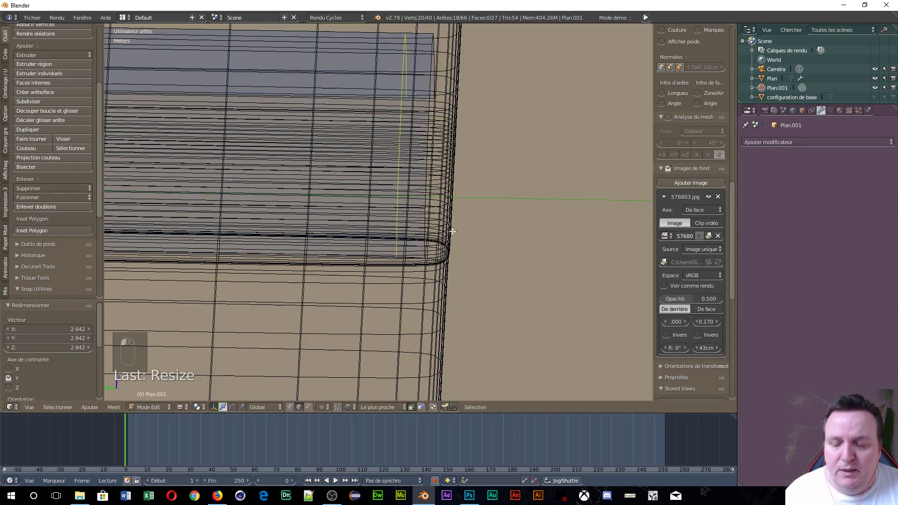
key(s)
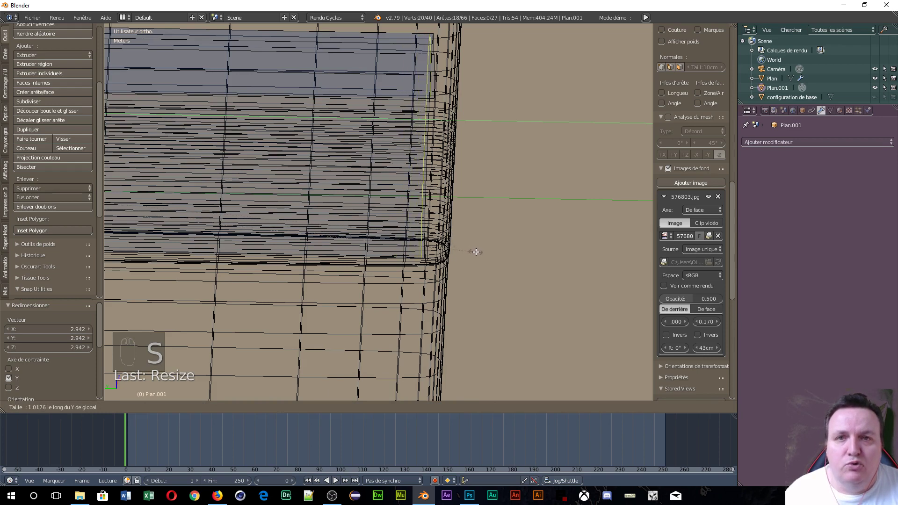
click(476, 251)
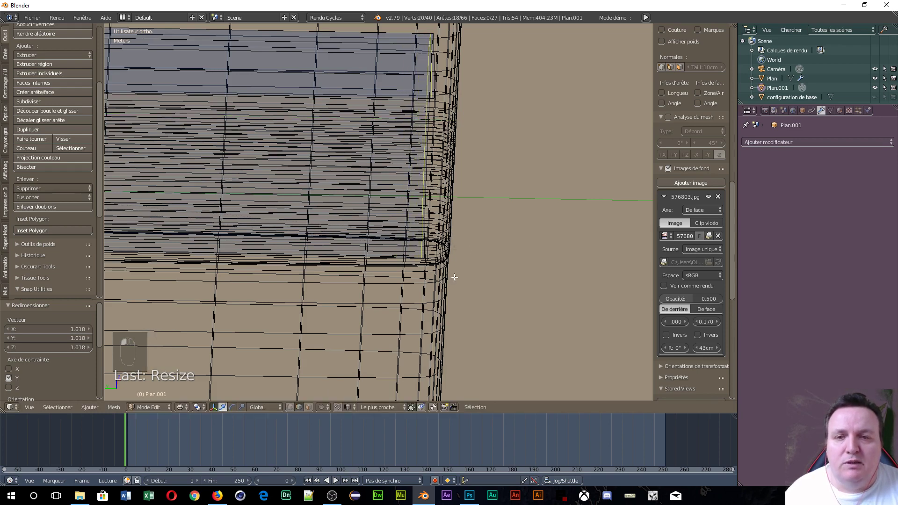
- Add a Subdivision Surface modifier to the spine arch with a viewport subdivision level of 2
scroll(341, 284, down, 2)
middle_drag(388, 277, 463, 234)
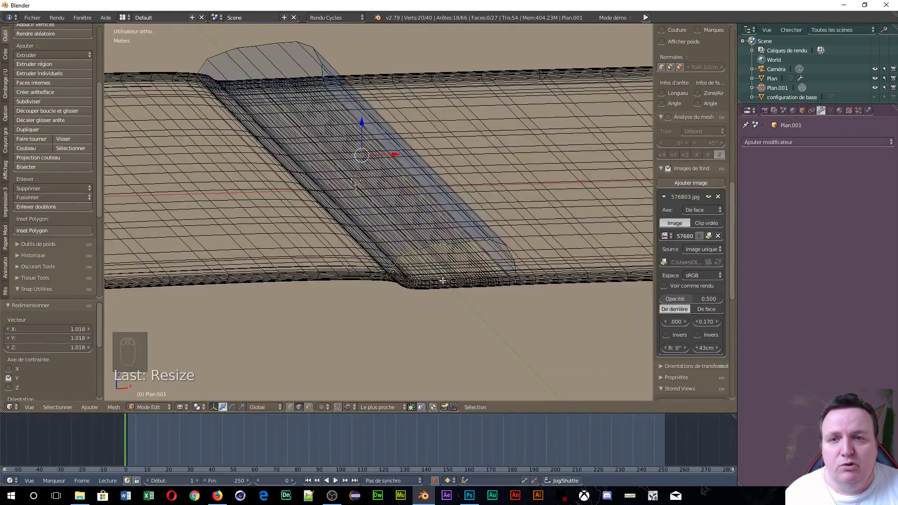
click(812, 142)
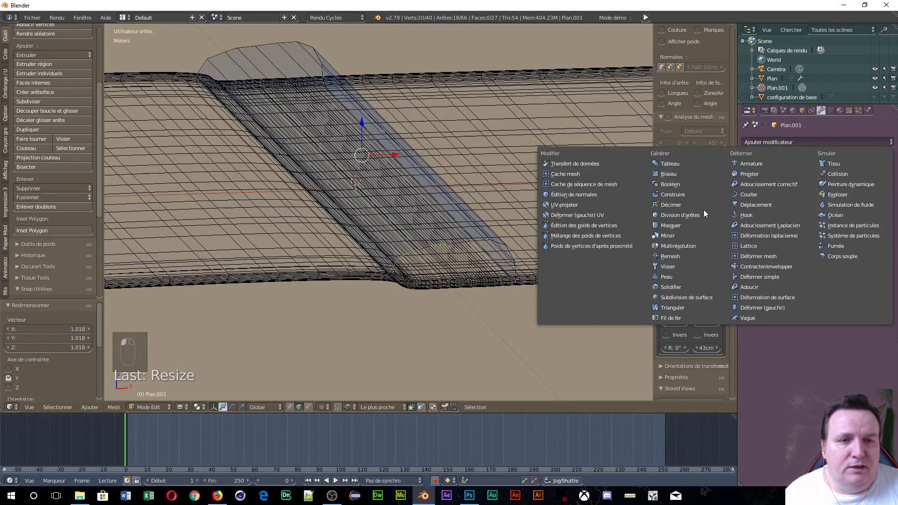
click(697, 298)
click(814, 225)
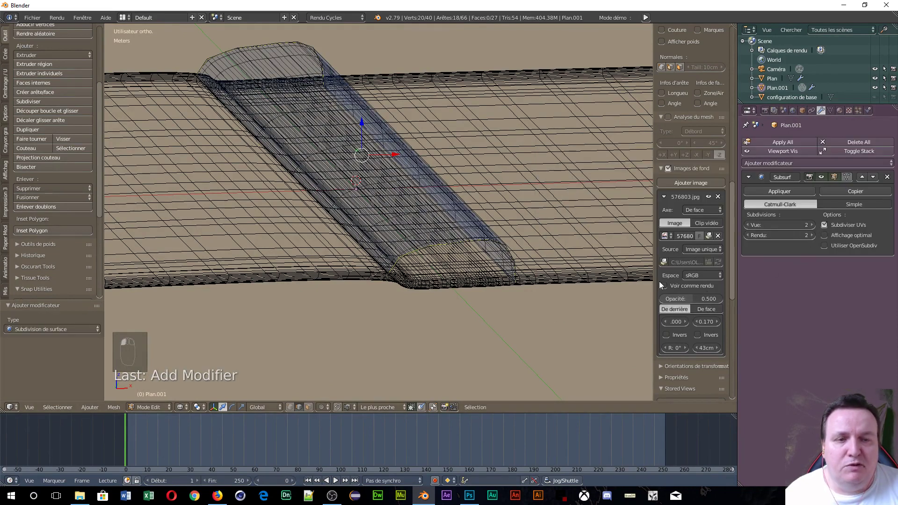
- In face selection mode, select the lengthwise strip of faces along the arch's left-hand side, including both narrow end faces
middle_drag(453, 256, 394, 283)
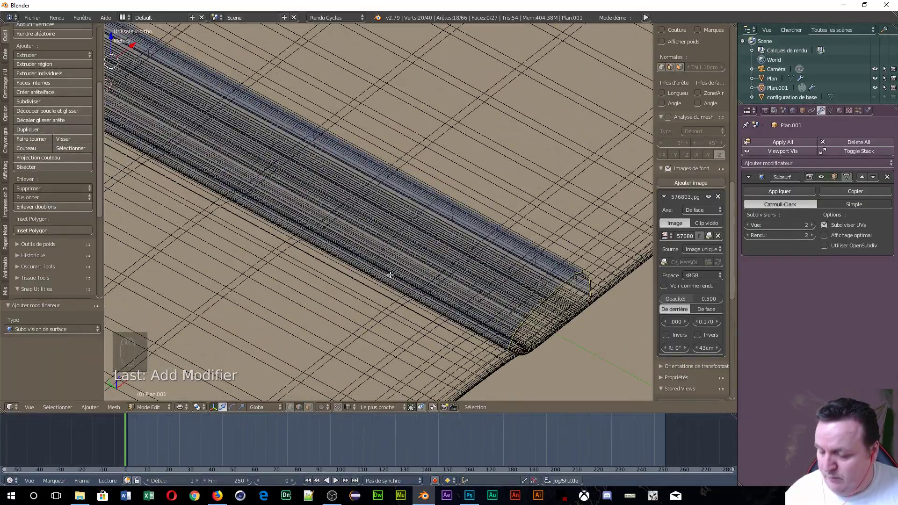
key(ctrl+Tab)
click(352, 269)
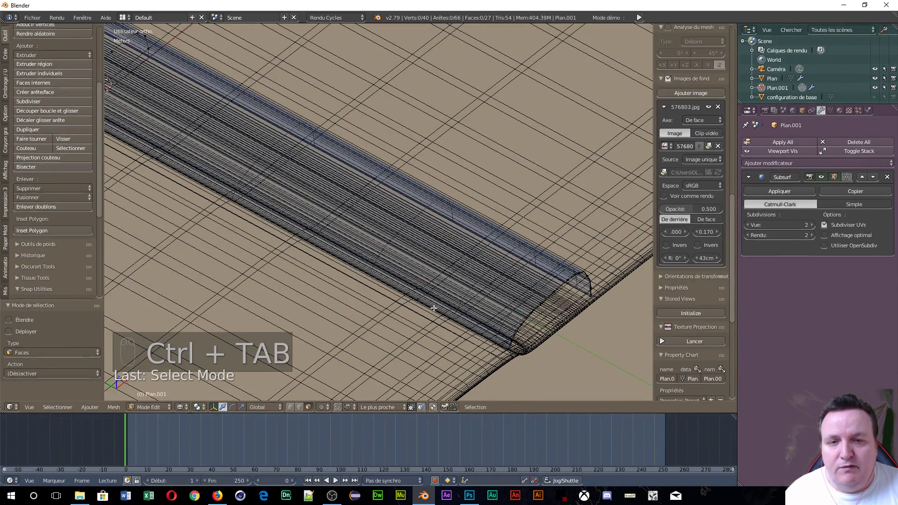
scroll(523, 348, up, 5)
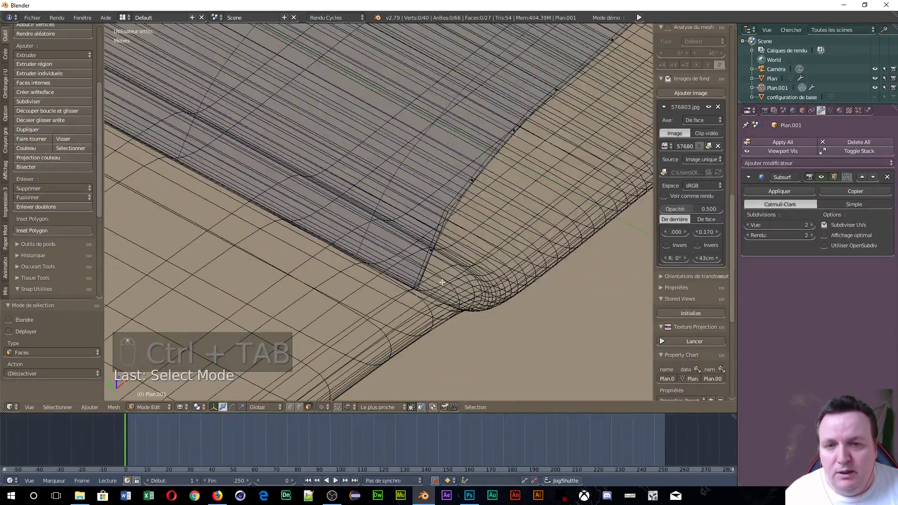
scroll(428, 263, up, 5)
scroll(431, 266, up, 1)
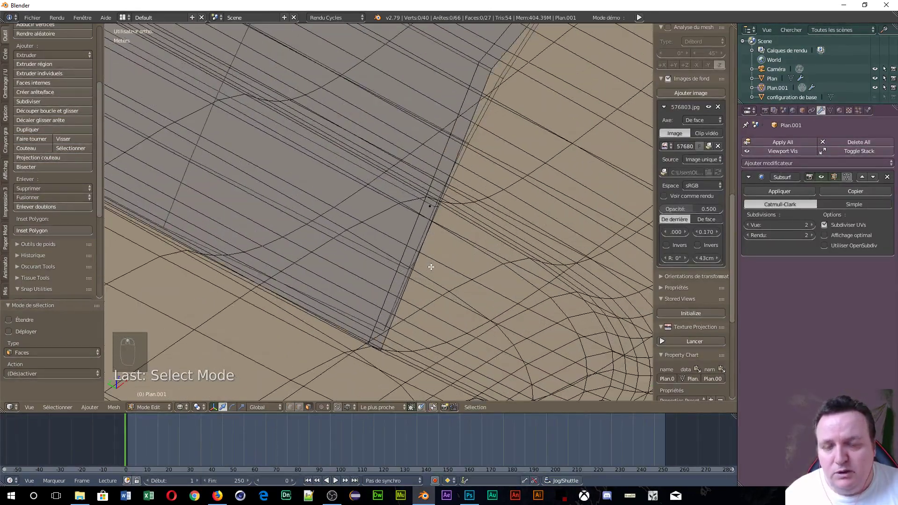
alt+right_click(414, 225)
scroll(411, 222, down, 6)
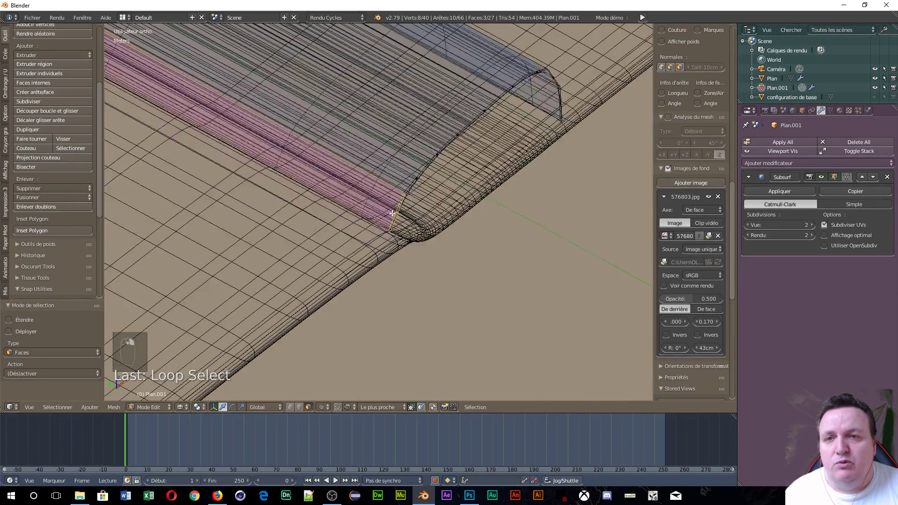
scroll(395, 216, down, 3)
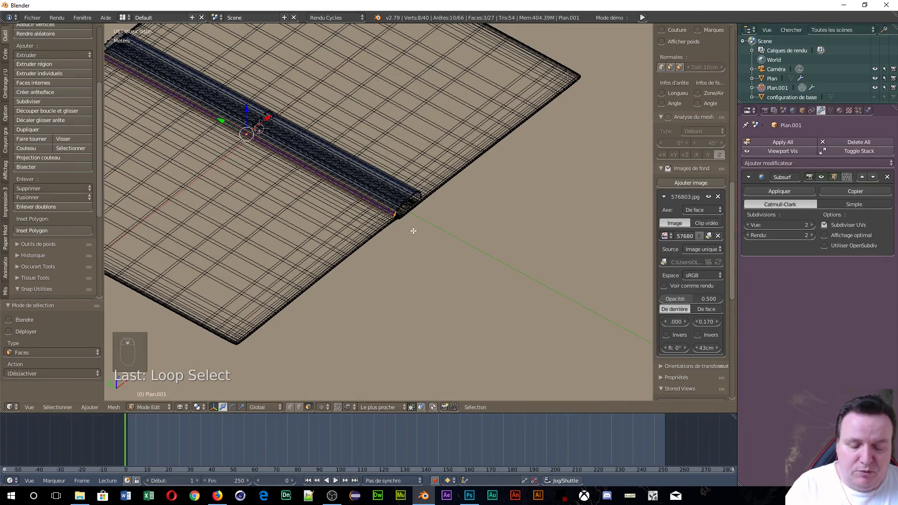
- Working from the front, extrude the selected face strip about 9.43 mm outward from the arch over the left cover
key(KP_1)
scroll(416, 235, up, 6)
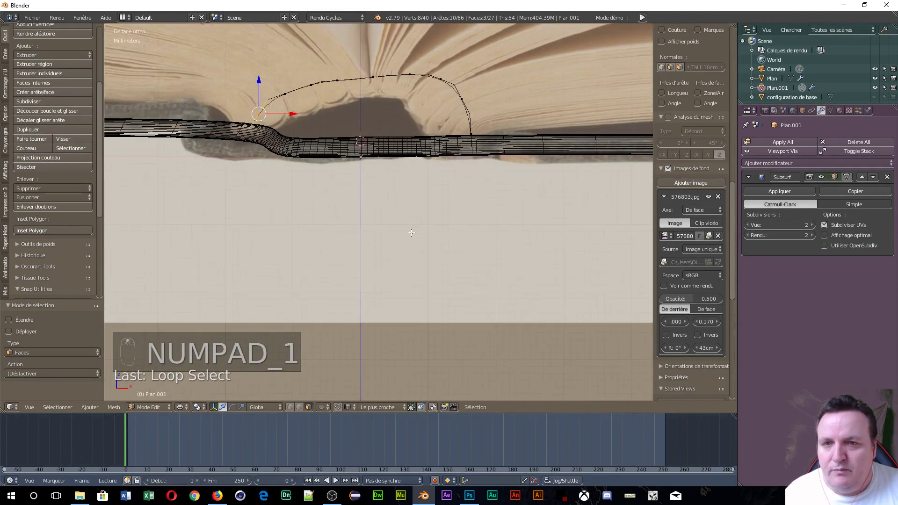
shift+middle_drag(285, 184, 434, 296)
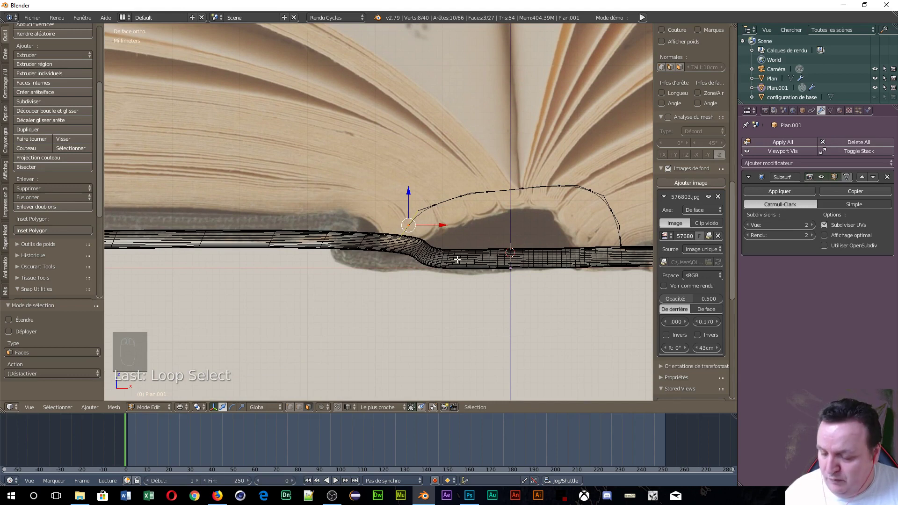
key(e)
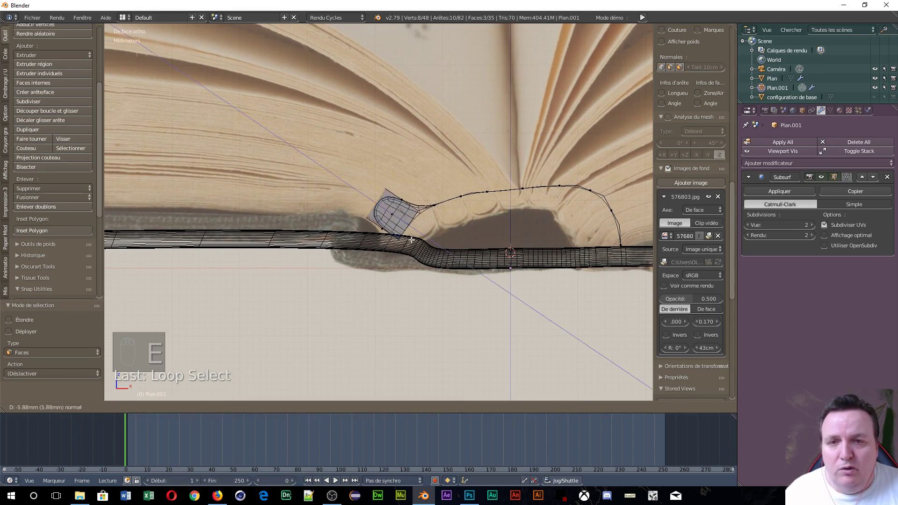
click(387, 239)
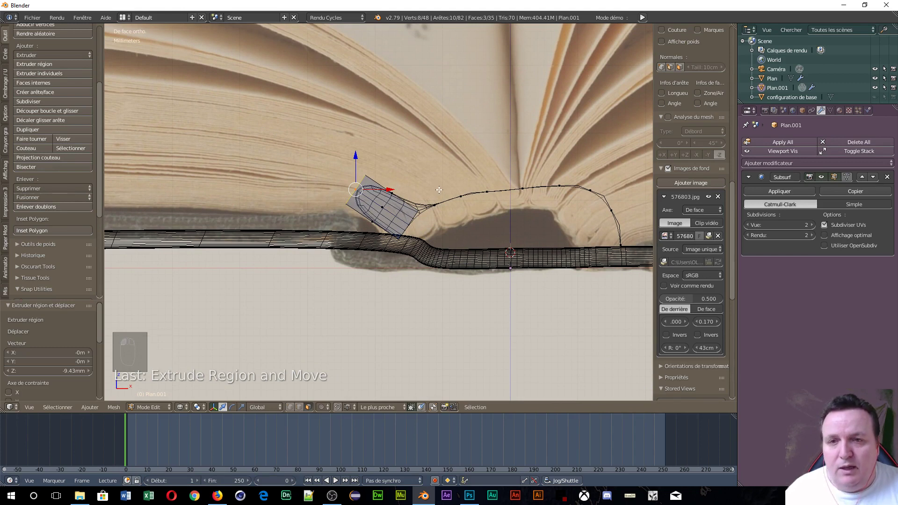
- Rotate the extruded end faces by about -27.5° around the Y axis and scale them by about 1.505
key(r)
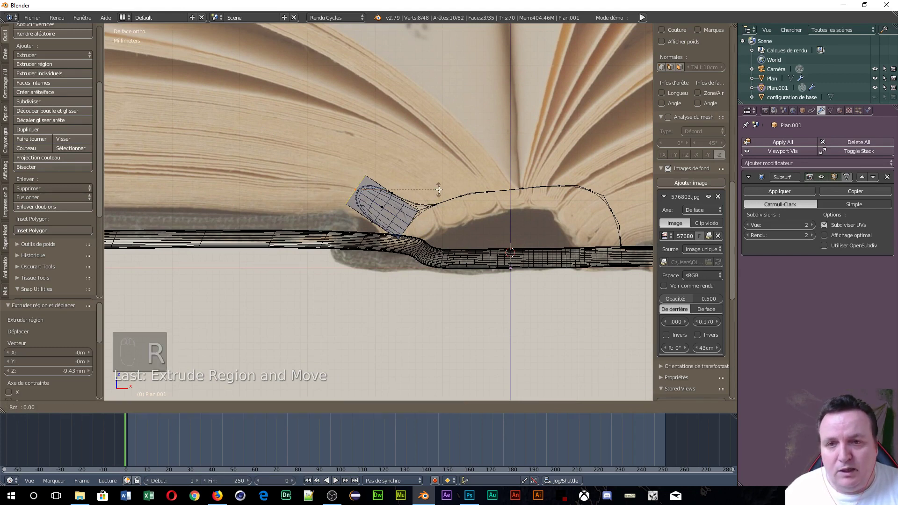
click(423, 153)
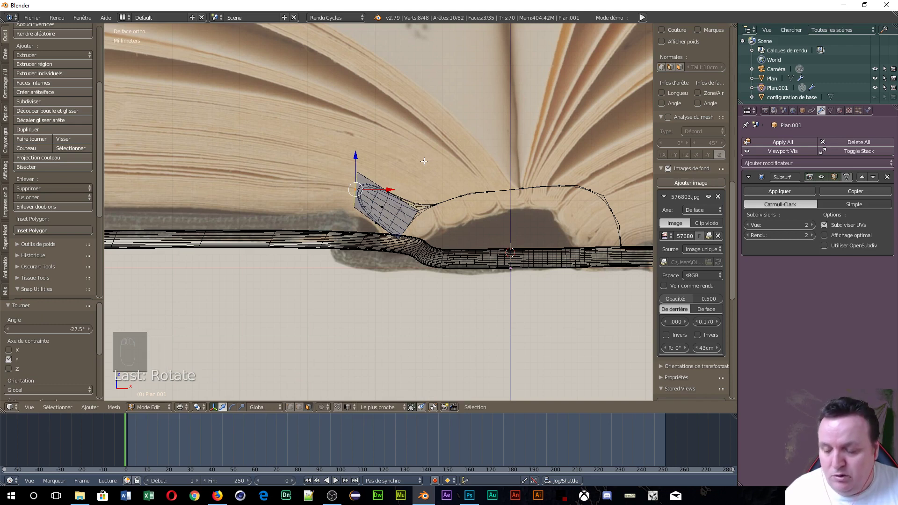
key(s)
click(454, 138)
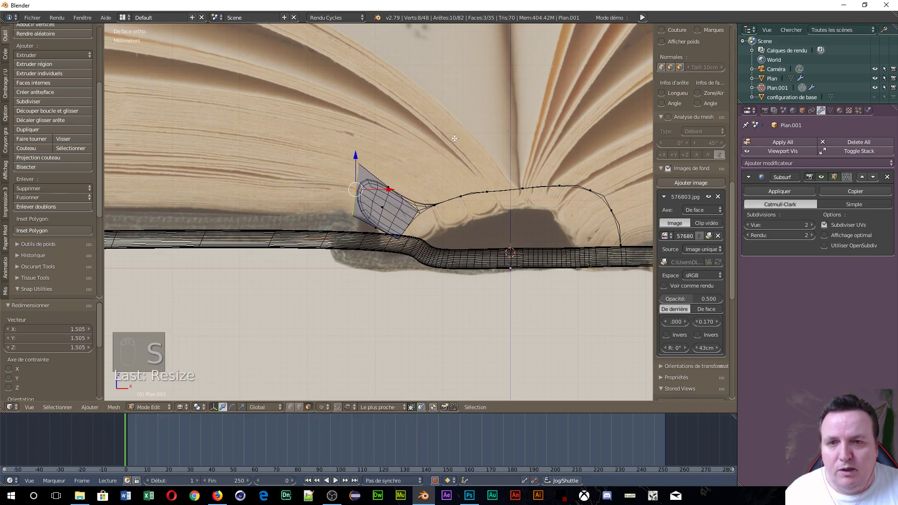
- Extrude the end faces about 3.14 cm further along the left cover and lower them about 6.59 mm along Z
scroll(386, 221, down, 4)
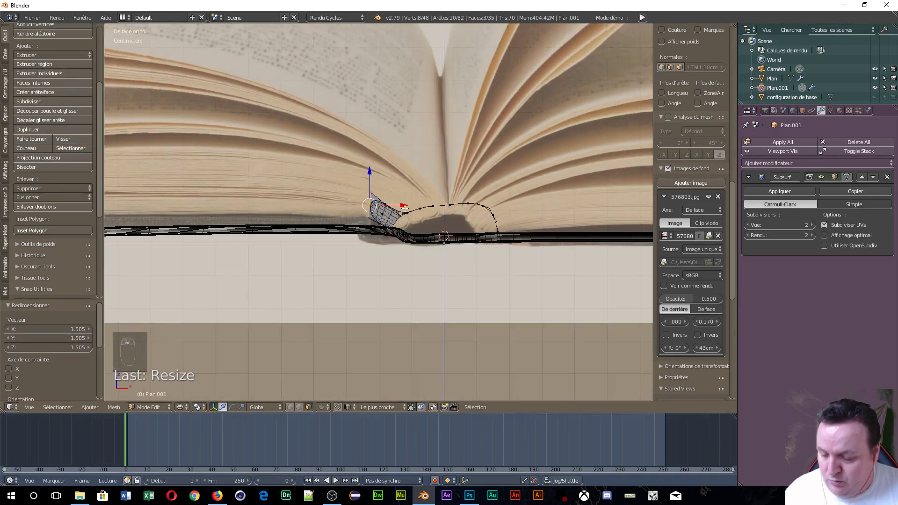
key(e)
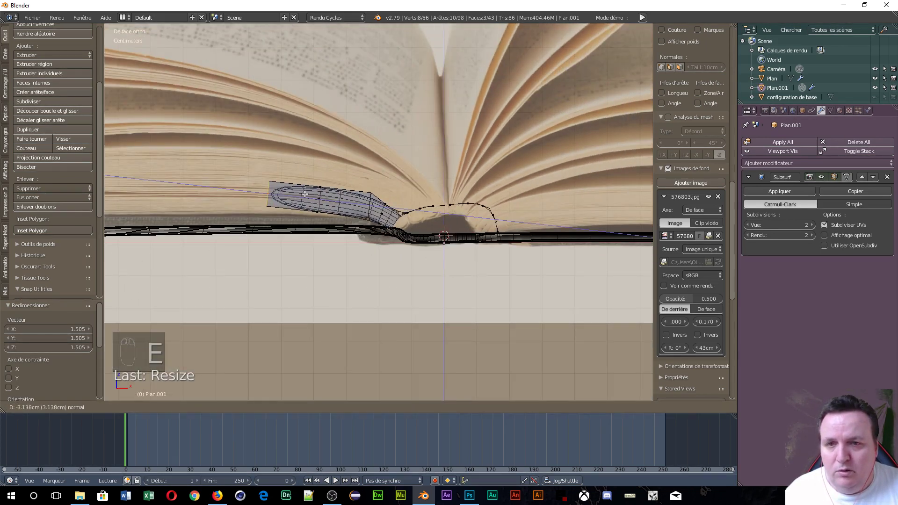
click(344, 231)
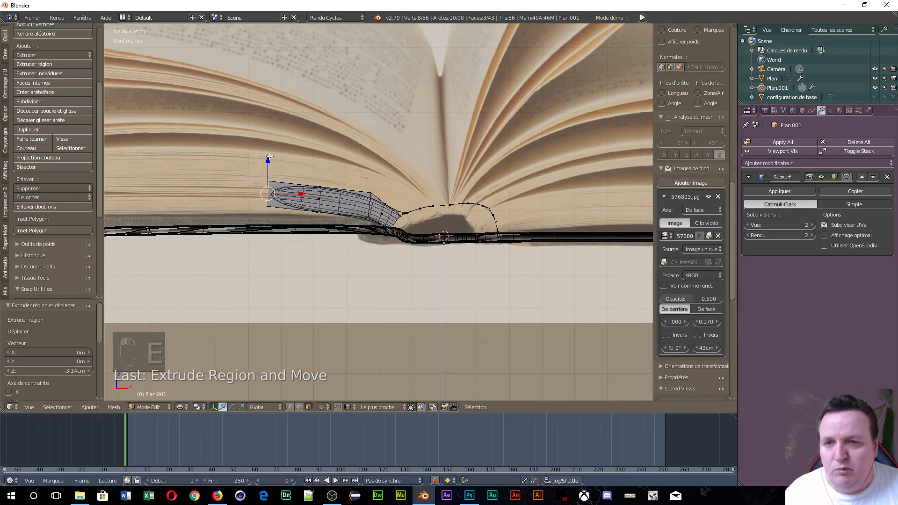
key(g)
key(z)
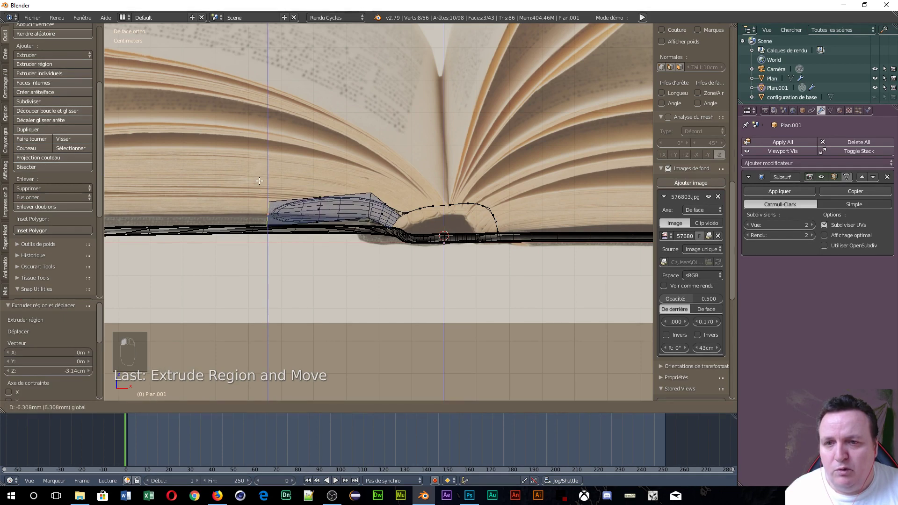
click(299, 200)
- Extrude the end faces another 4.31 cm toward the cover's outer edge and lower them about 4.23 mm along Z
scroll(299, 200, up, 4)
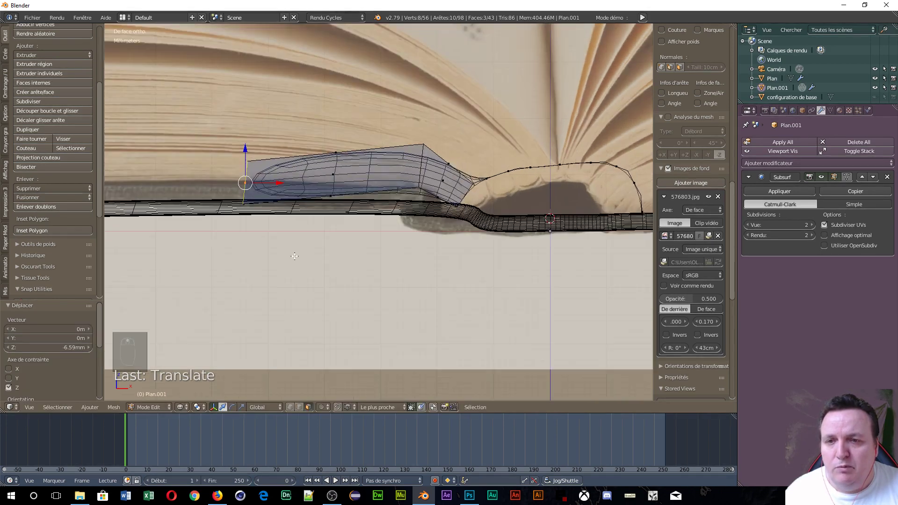
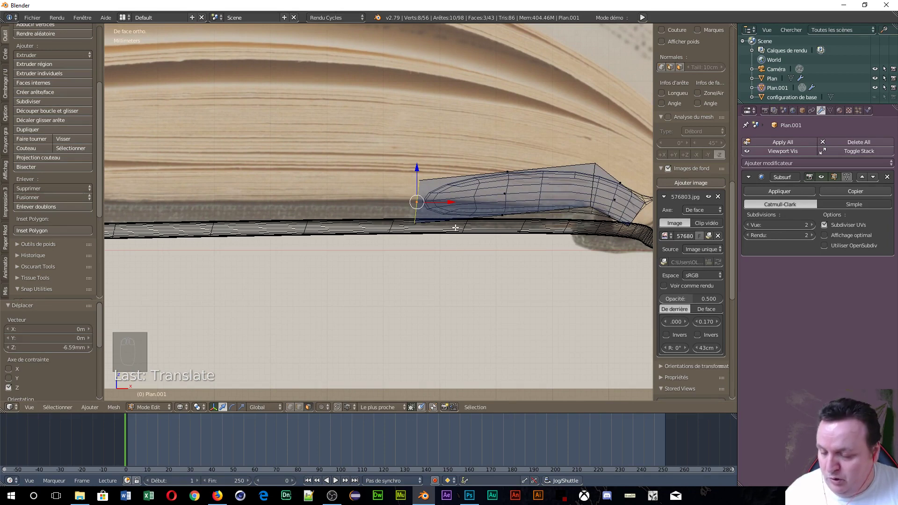
key(e)
click(195, 256)
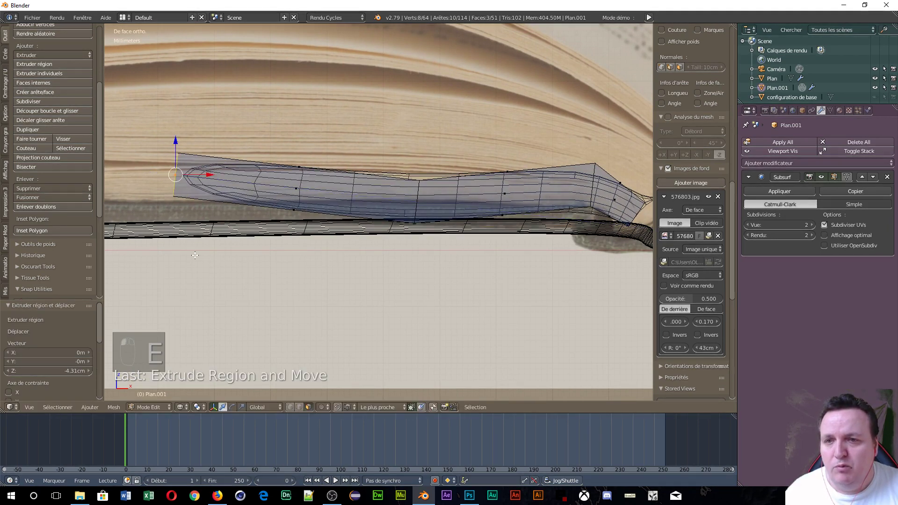
shift+middle_drag(195, 255, 523, 279)
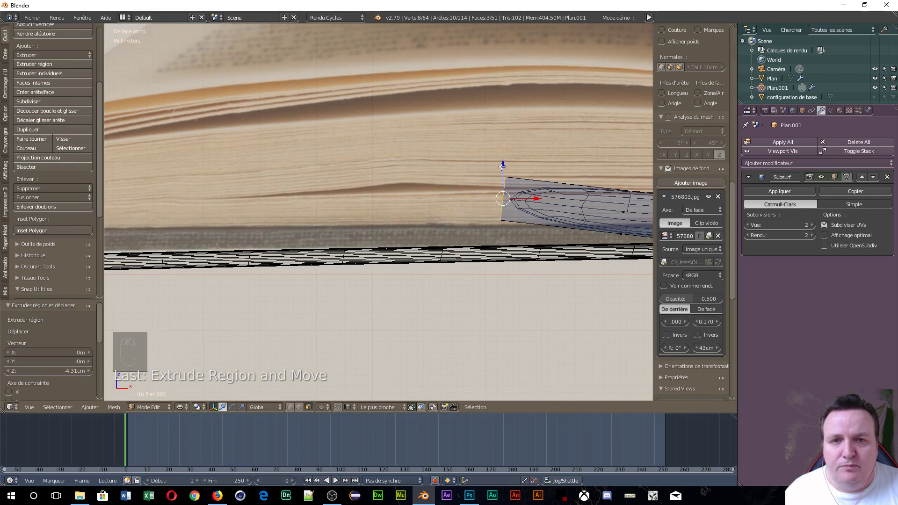
drag(499, 170, 486, 193)
- In edge selection mode, raise the page block's middle edge loop about 1.04 mm and lower the loop at its spine-side bend about 1.66 mm
scroll(485, 193, down, 4)
scroll(428, 268, up, 4)
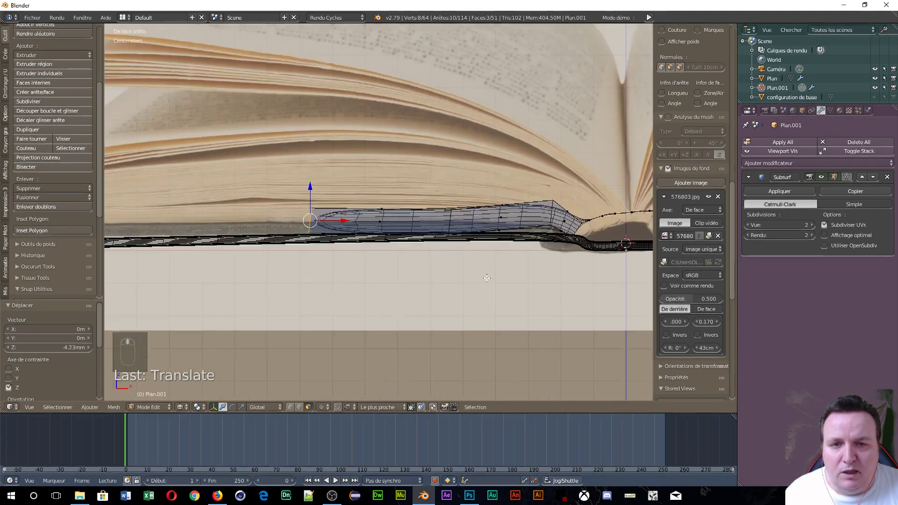
scroll(482, 214, up, 3)
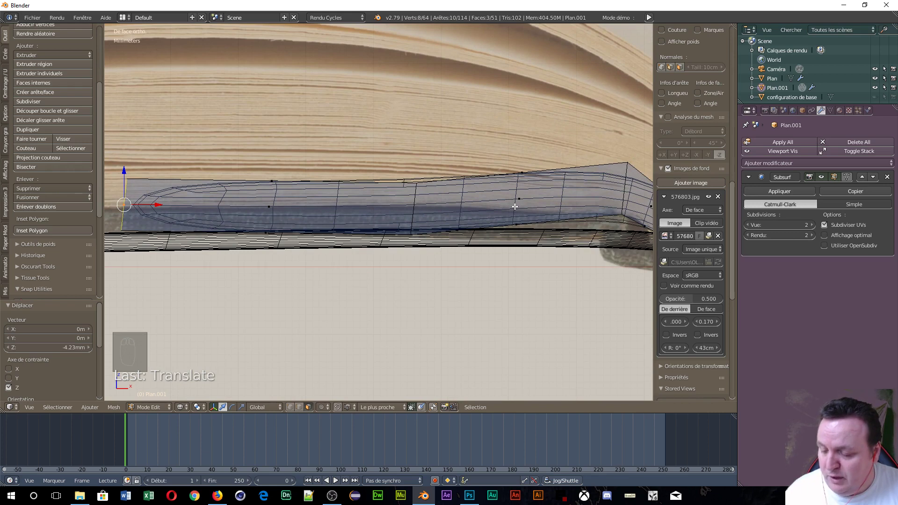
key(ctrl+Tab)
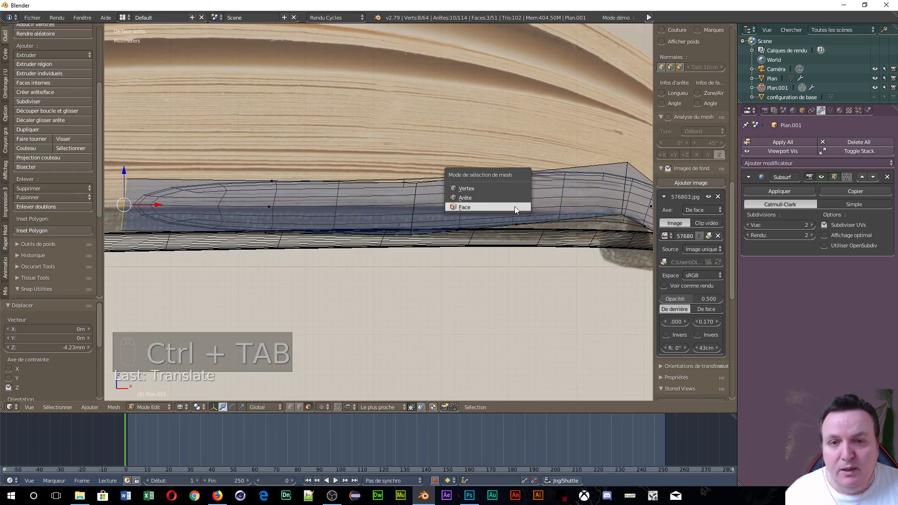
click(479, 200)
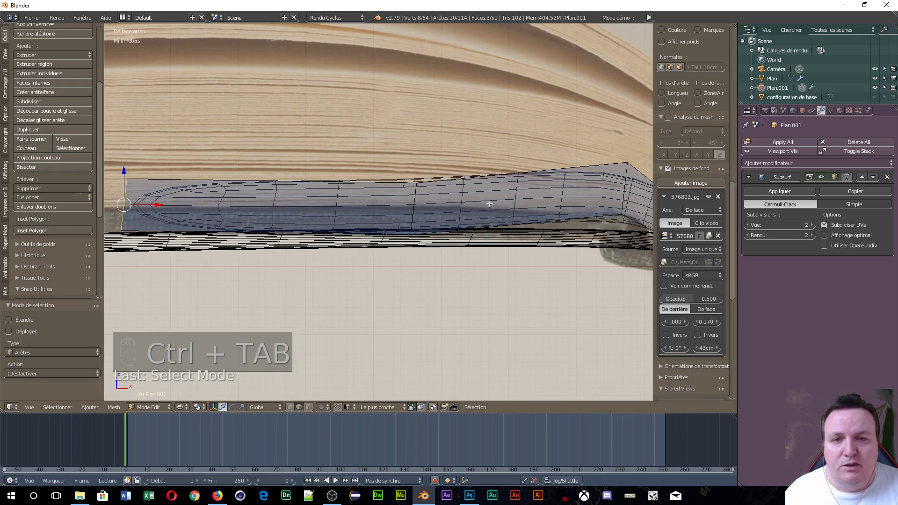
alt+right_click(414, 210)
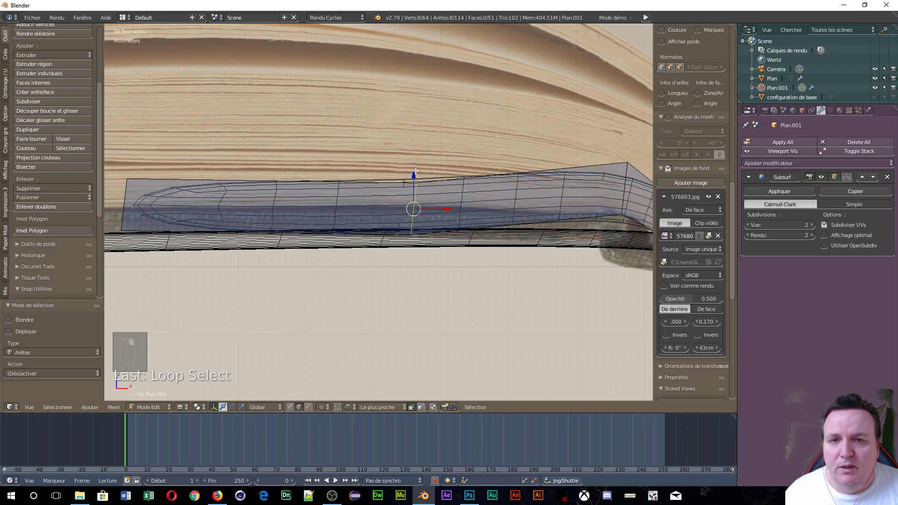
drag(413, 174, 414, 166)
scroll(467, 205, down, 1)
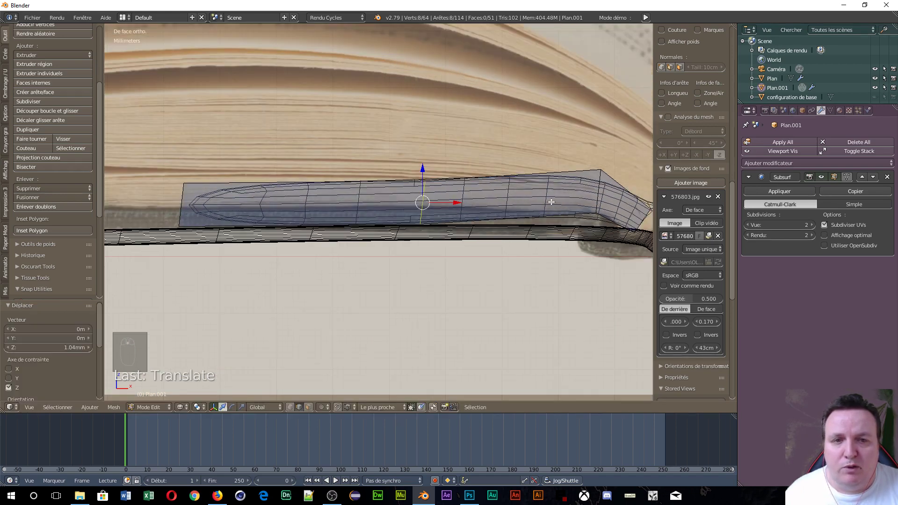
alt+right_click(598, 188)
drag(599, 153, 591, 166)
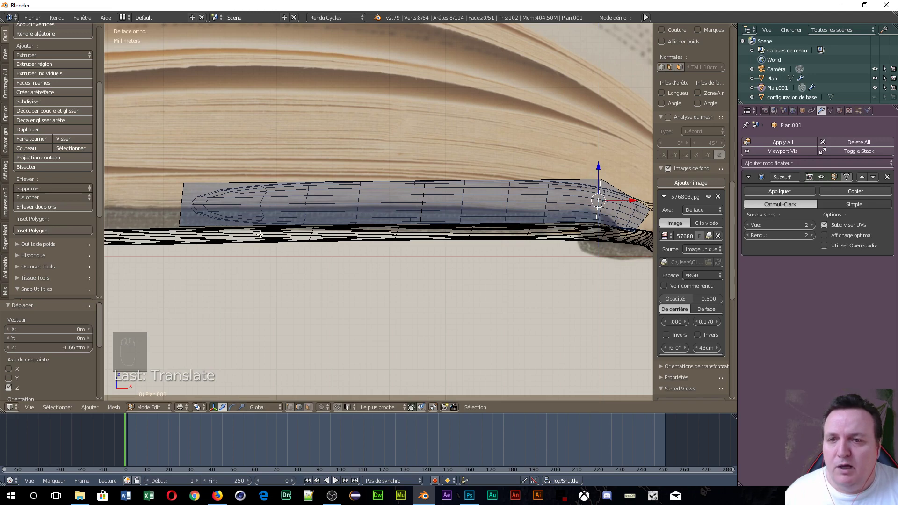
scroll(178, 201, up, 1)
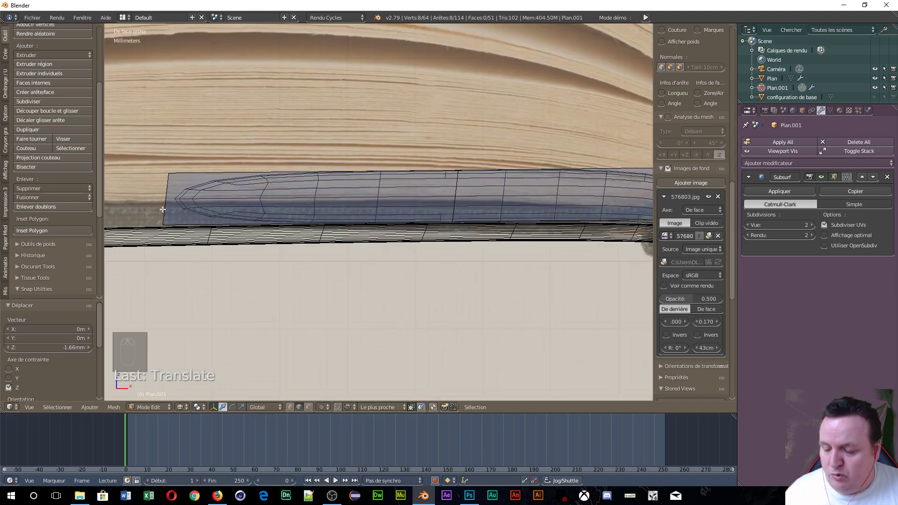
- In face selection mode, try to select the page block's outer end faces, starting with the narrow corner face and adding the long middle face
key(ctrl+Tab)
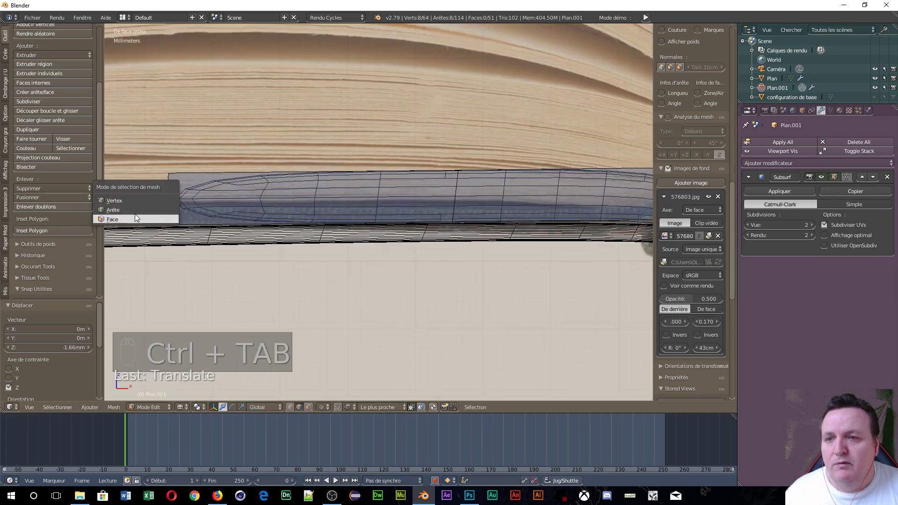
click(134, 215)
middle_drag(135, 215, 155, 215)
scroll(276, 218, up, 5)
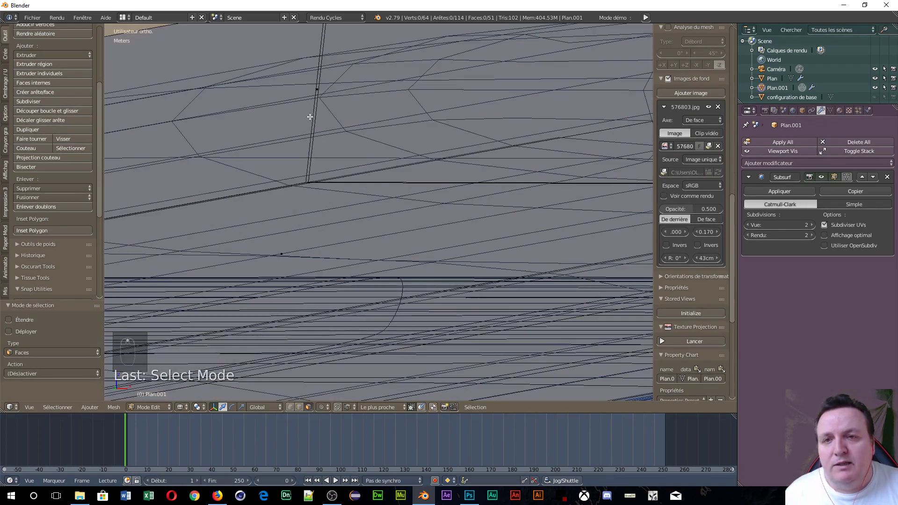
alt+right_click(311, 117)
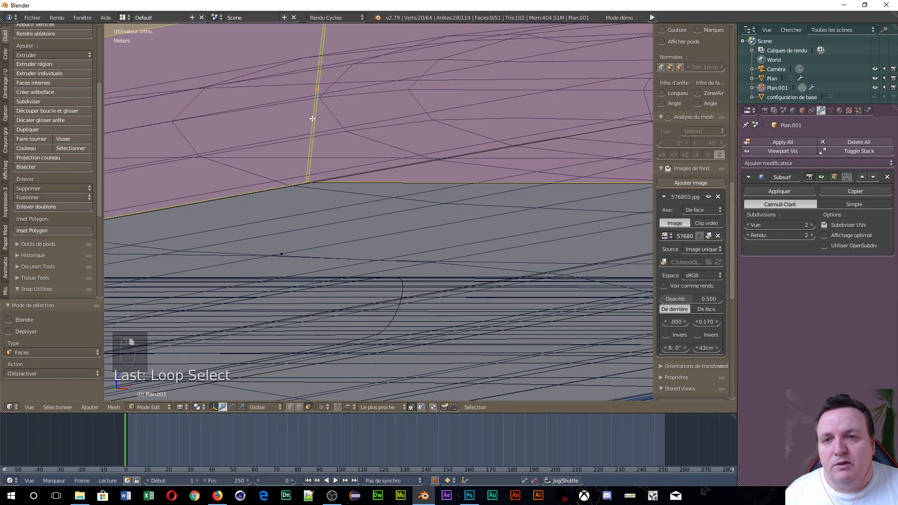
scroll(330, 154, down, 2)
scroll(328, 177, up, 5)
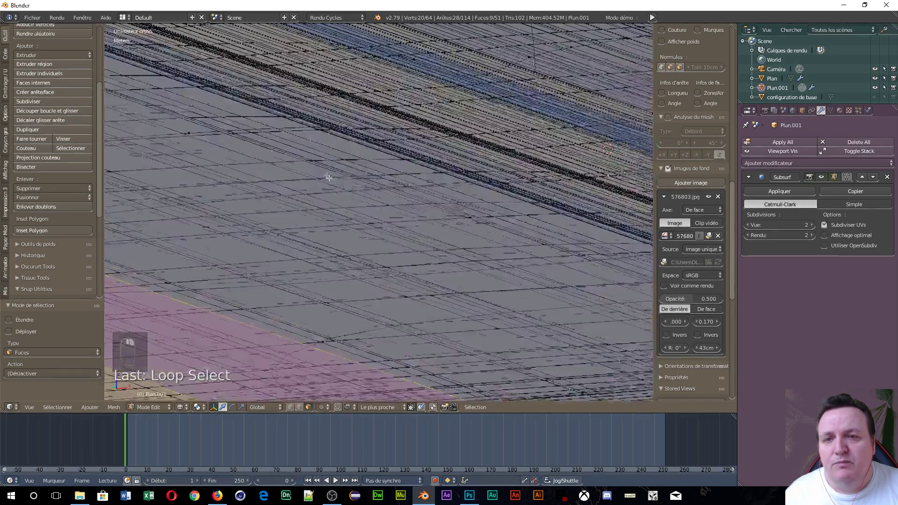
scroll(327, 175, down, 5)
scroll(339, 225, up, 4)
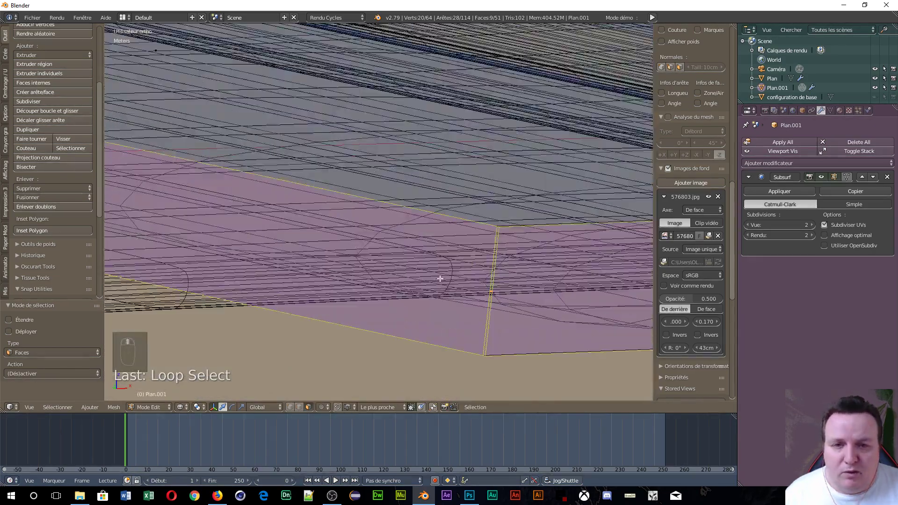
right_click(491, 294)
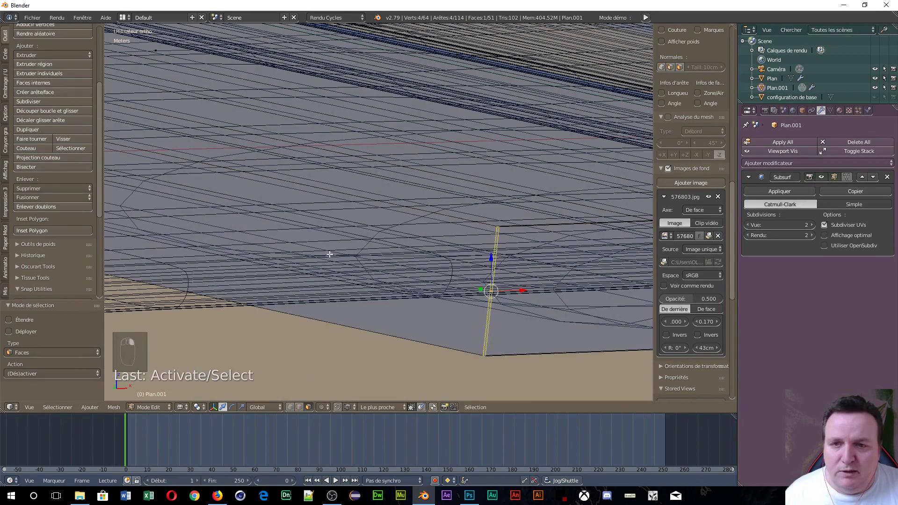
scroll(175, 218, down, 5)
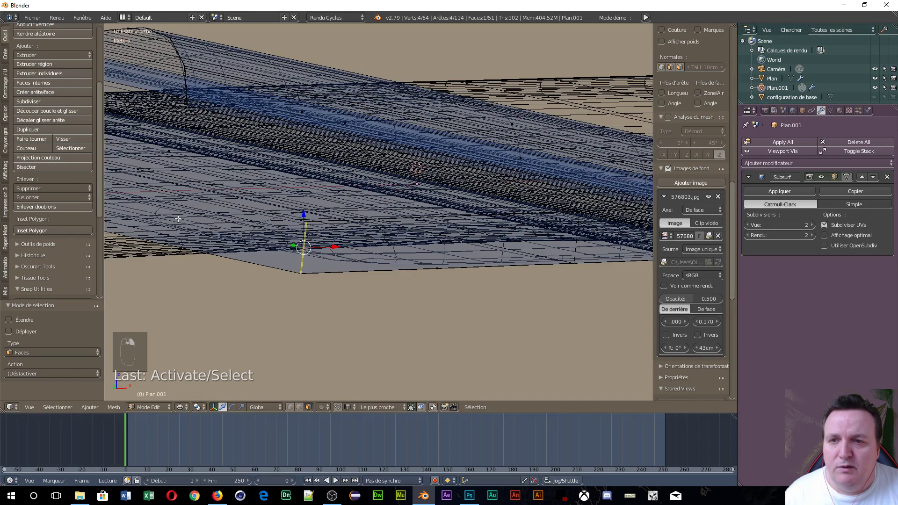
scroll(275, 258, up, 2)
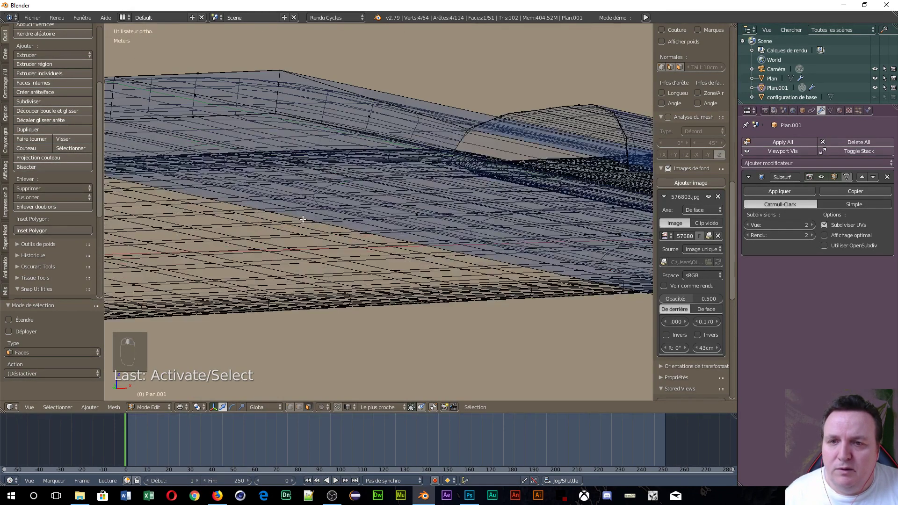
shift+right_click(301, 199)
scroll(218, 184, down, 4)
middle_drag(193, 178, 452, 342)
scroll(358, 276, down, 3)
scroll(444, 354, up, 4)
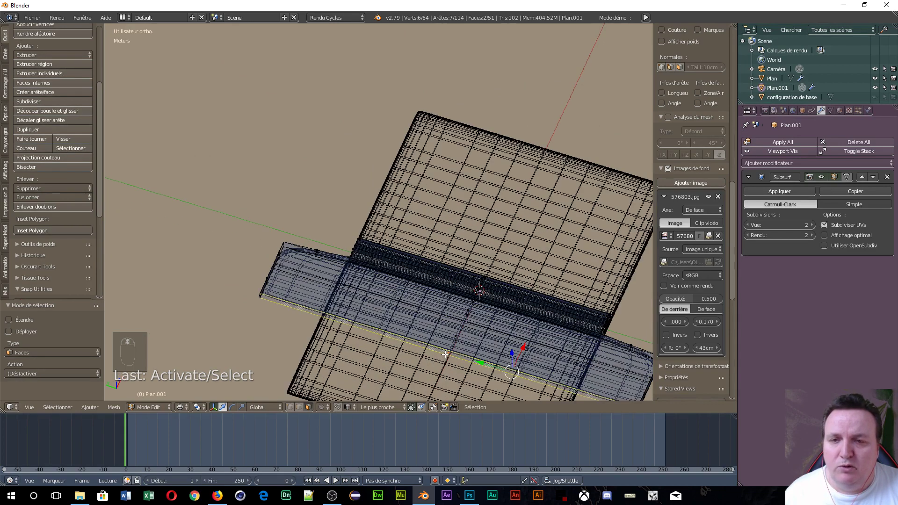
scroll(435, 346, up, 1)
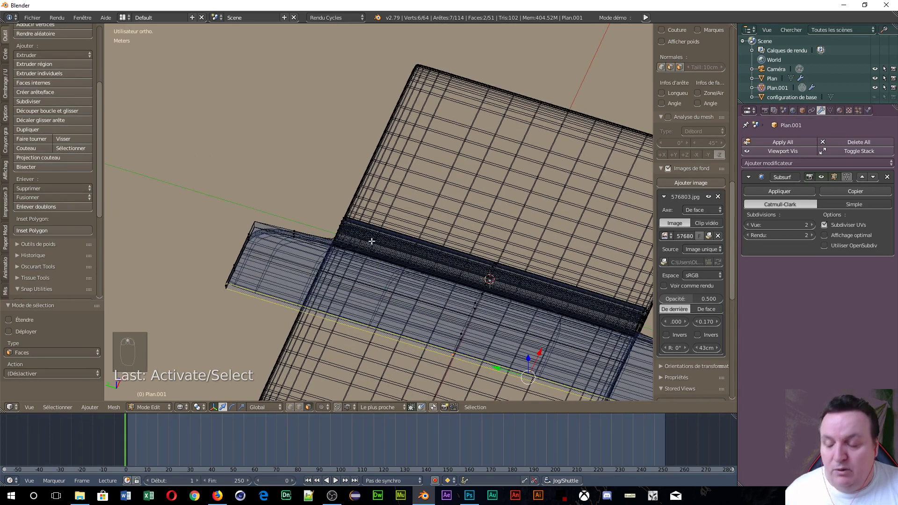
- Undo the recent edits back to the short page block segment beside the spine arch, removing both extrusions along the left cover
key(ctrl+z)
key(ctrl+z)
key(ctrl+z)
key(ctrl+z)
key(ctrl+z)
key(ctrl+z)
key(ctrl+z)
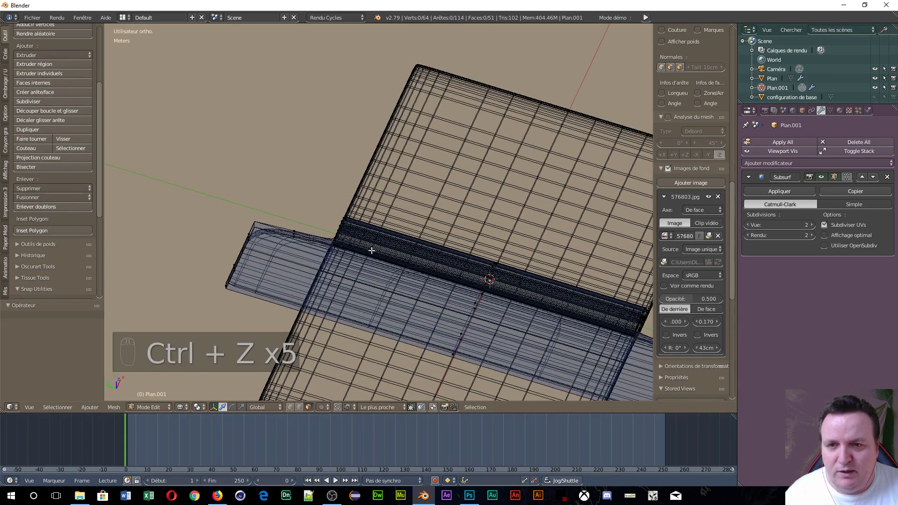
key(ctrl+z)
key(ctrl+z)
key(ctrl+z)
key(ctrl+z)
key(ctrl+z)
key(ctrl+z)
key(ctrl+z)
key(ctrl+z)
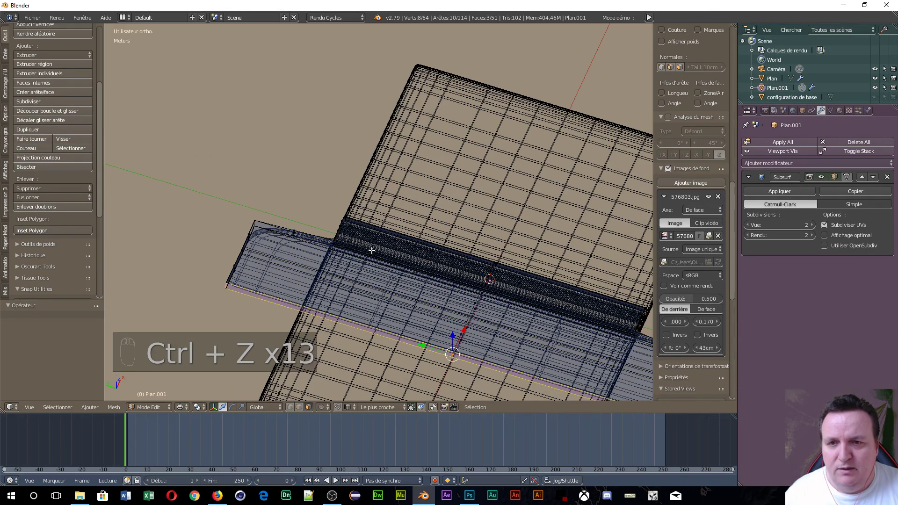
key(ctrl+z)
key(ctrl+z)
key(ctrl+z)
key(ctrl+z)
key(ctrl+z)
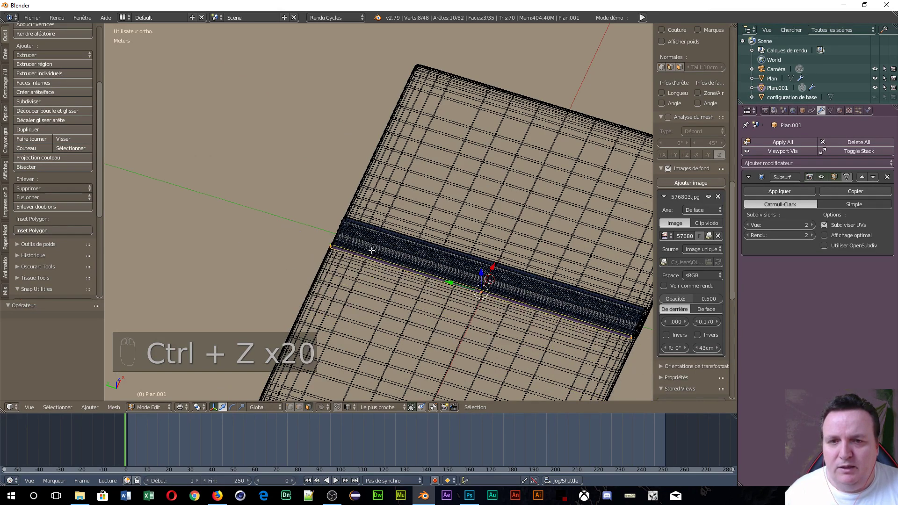
- In front view, extrude the page block's end faces about 2.43 cm along the left cover and lower them about 5.97 mm along Z
key(KP_1)
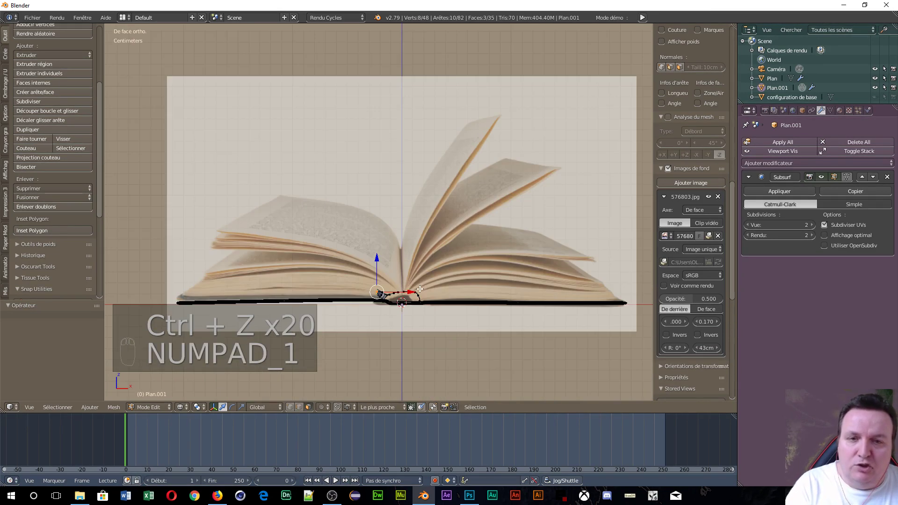
scroll(426, 313, up, 7)
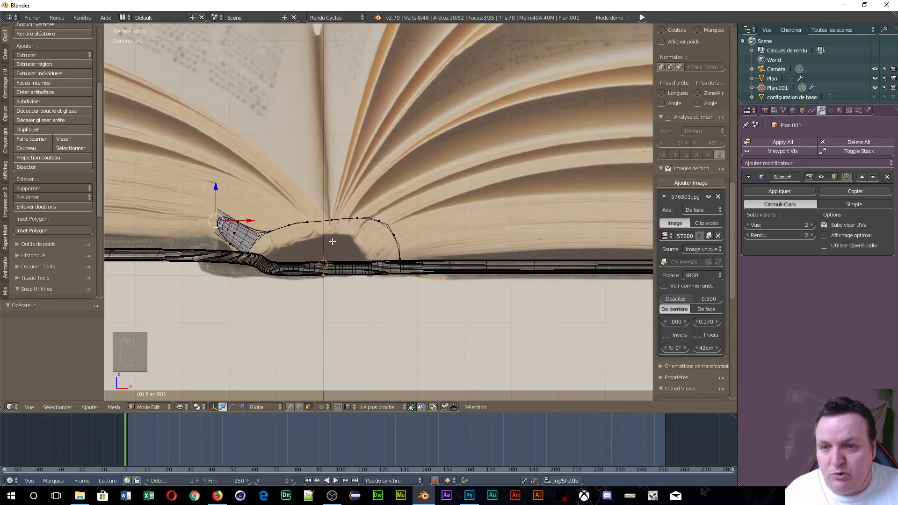
key(e)
click(186, 258)
shift+middle_drag(186, 258, 392, 259)
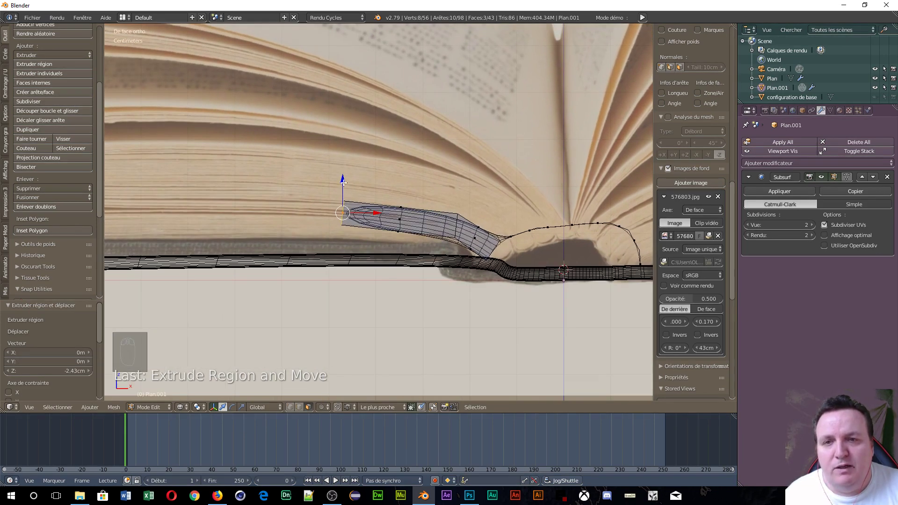
key(g)
key(z)
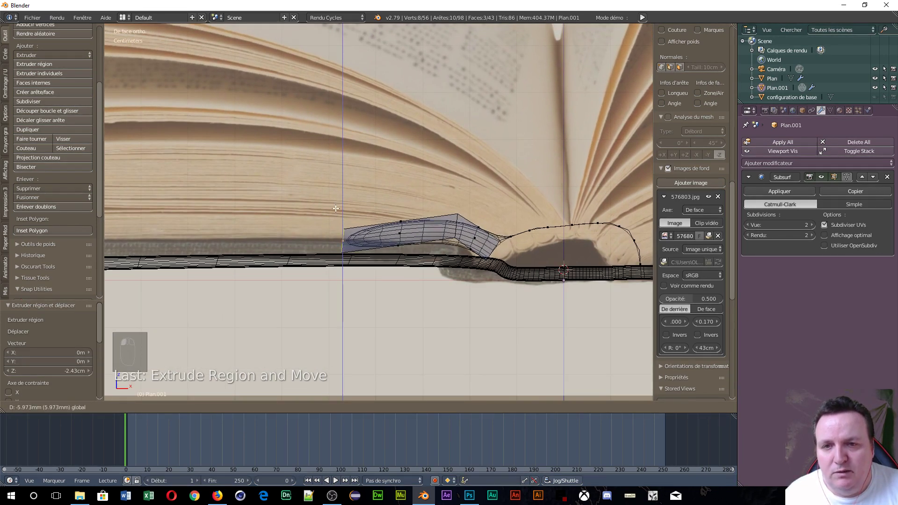
click(347, 206)
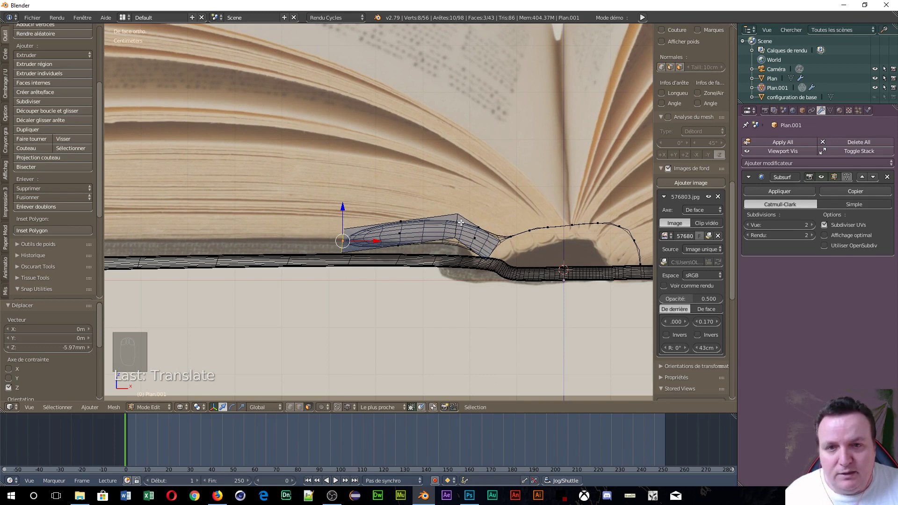
- In edge selection mode, lower the edge loop at the page block's spine-side bend about 3.19 mm along Z
key(ctrl+Tab)
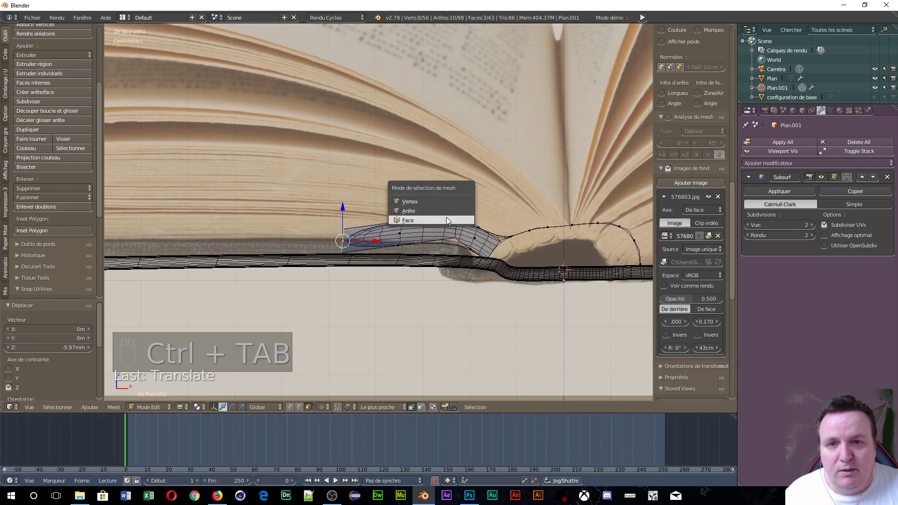
click(441, 214)
alt+right_click(458, 216)
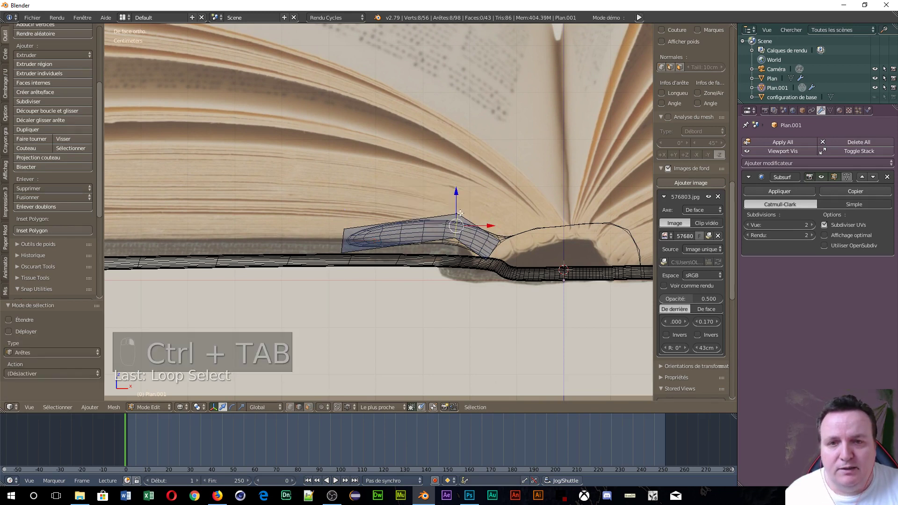
drag(456, 192, 456, 206)
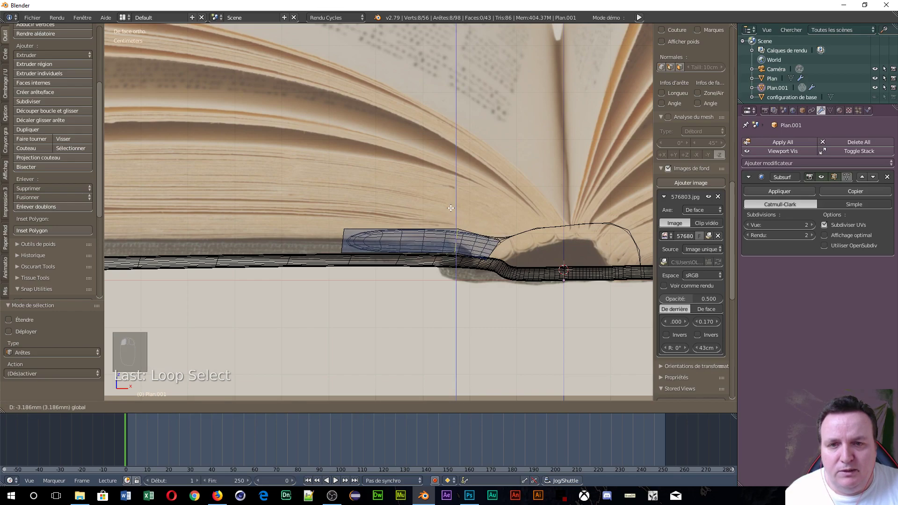
scroll(349, 266, up, 4)
middle_drag(317, 250, 327, 252)
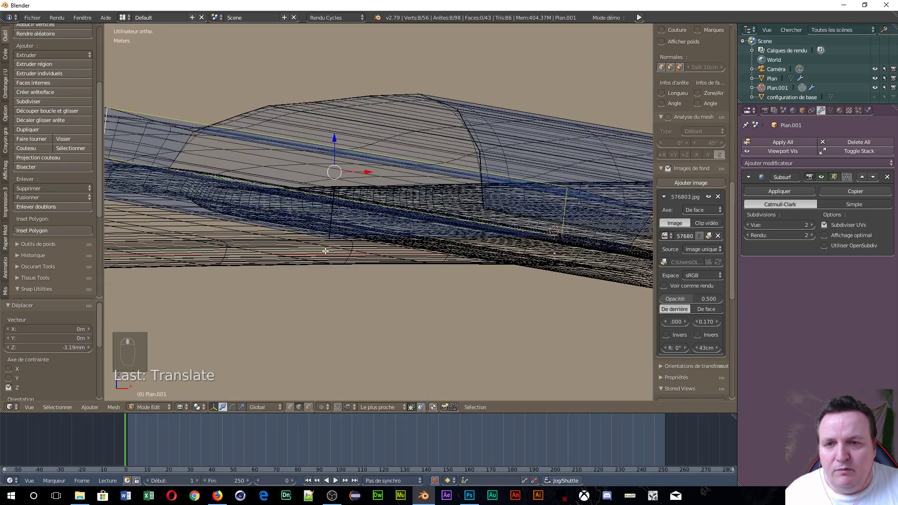
scroll(325, 243, up, 4)
scroll(325, 242, up, 5)
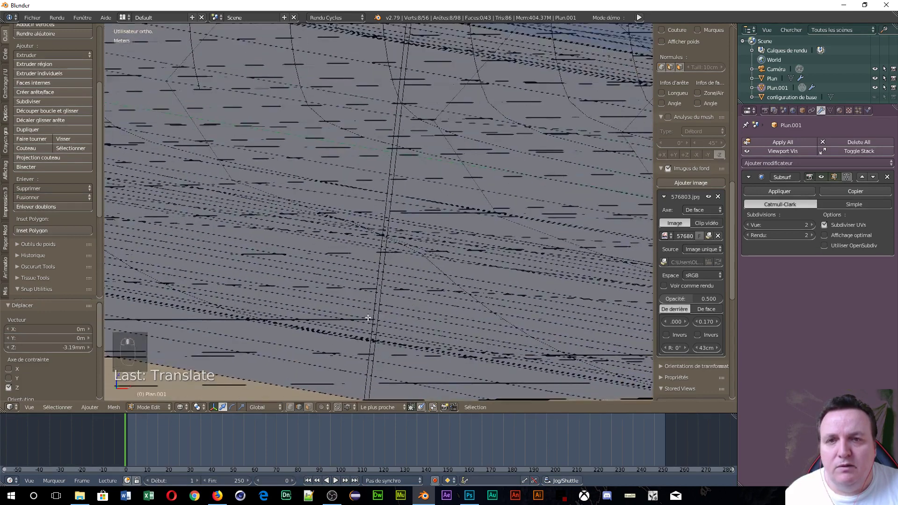
alt+right_click(387, 215)
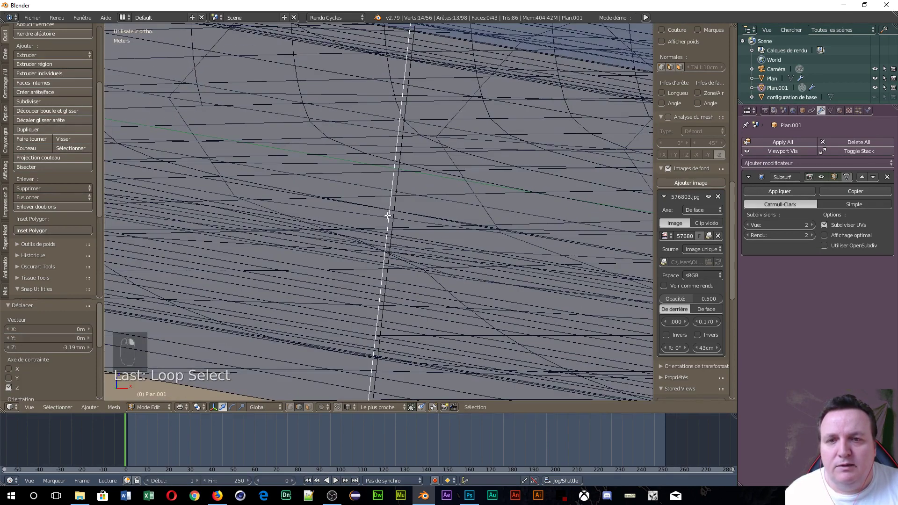
scroll(377, 207, down, 6)
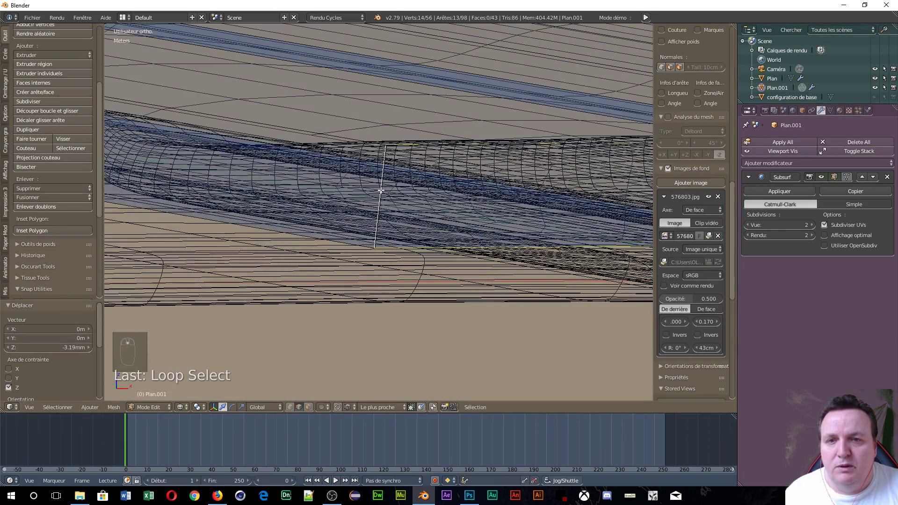
right_click(382, 190)
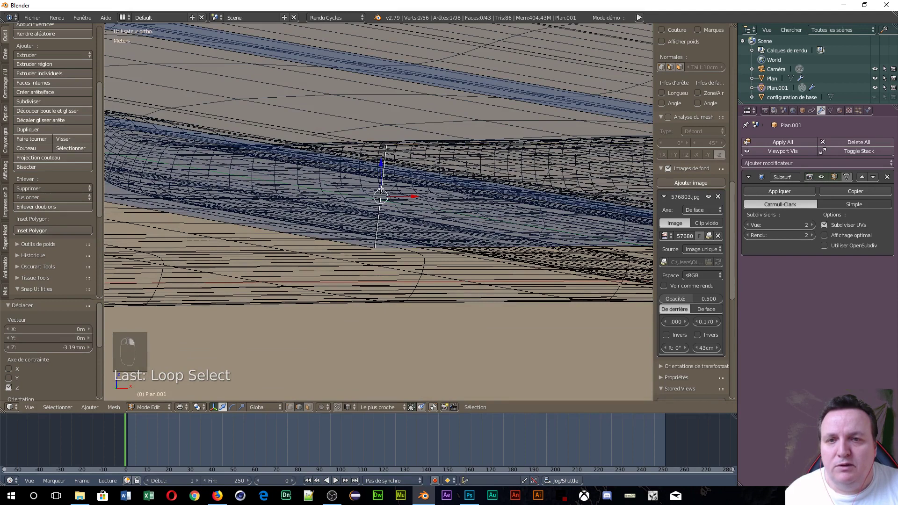
alt+shift+right_click(381, 189)
scroll(363, 200, up, 3)
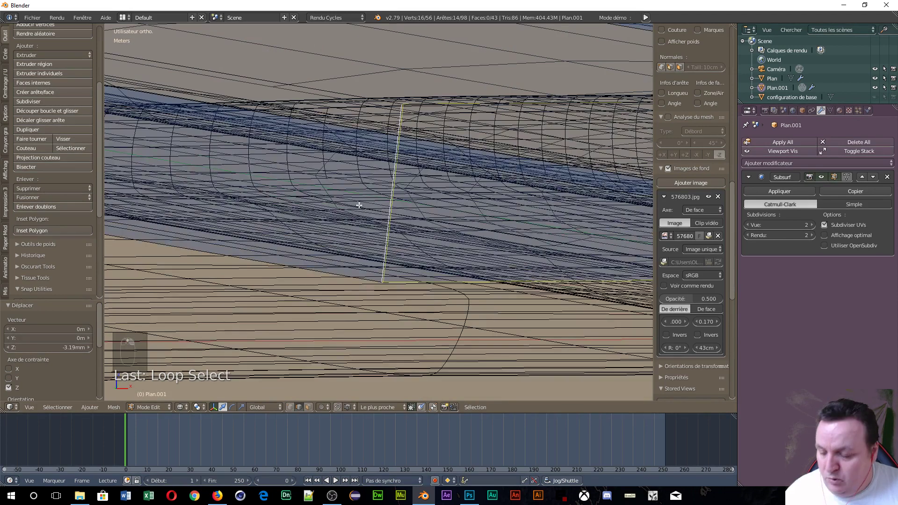
- In face selection mode, select the narrow face at one corner of the page block's outer end and add the long middle end face
key(ctrl+Tab)
click(316, 215)
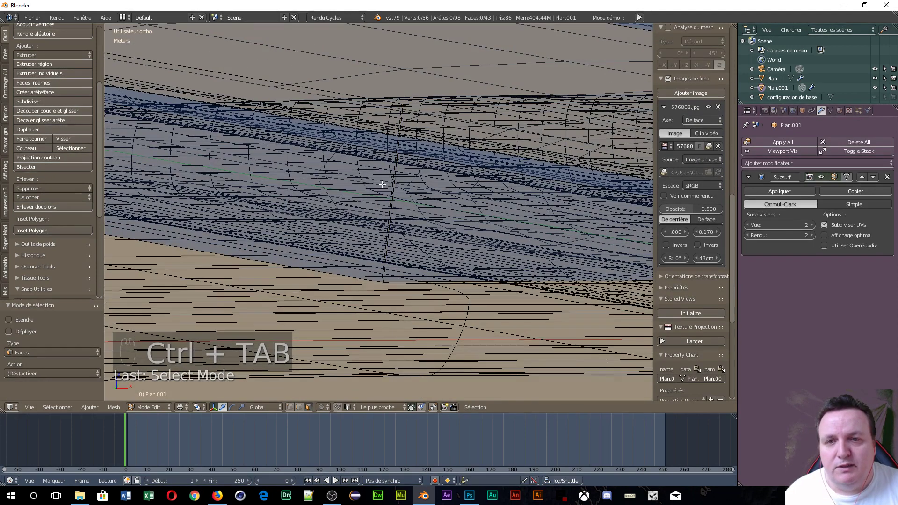
scroll(394, 190, up, 2)
right_click(400, 198)
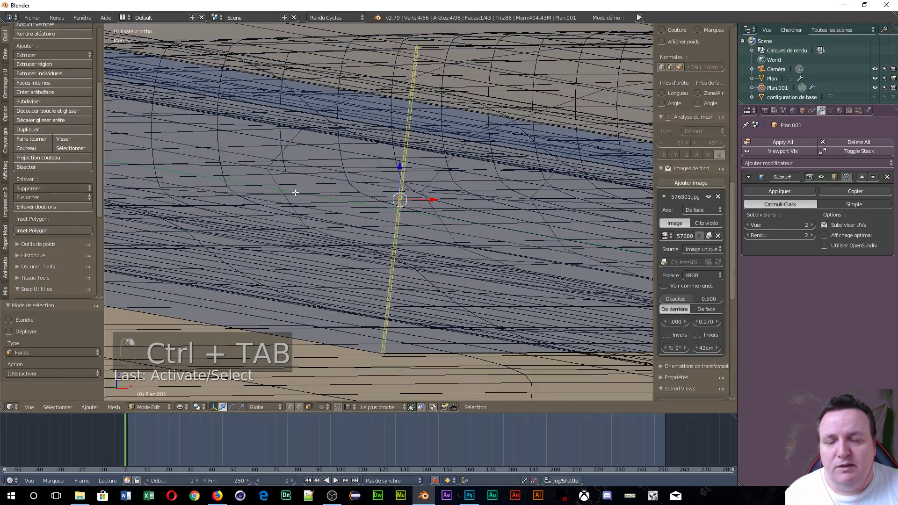
scroll(231, 200, down, 5)
scroll(353, 258, up, 8)
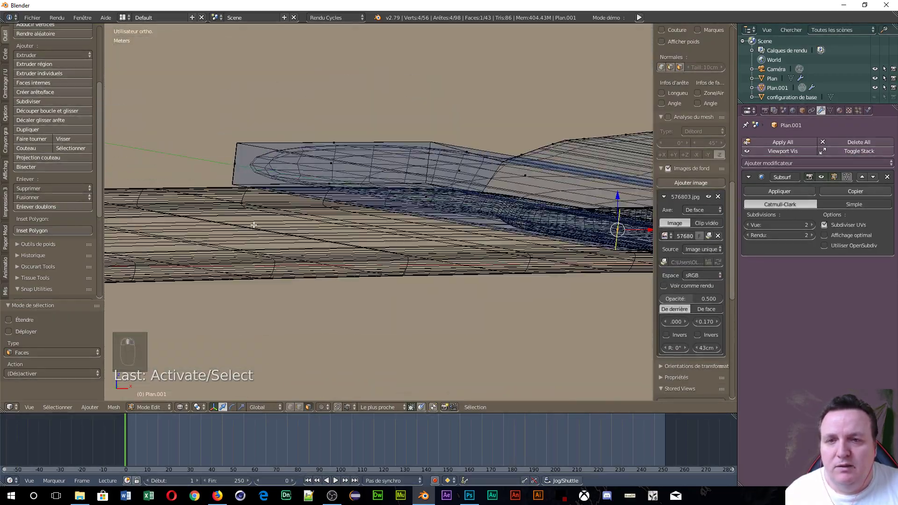
middle_drag(352, 257, 318, 229)
scroll(318, 229, down, 8)
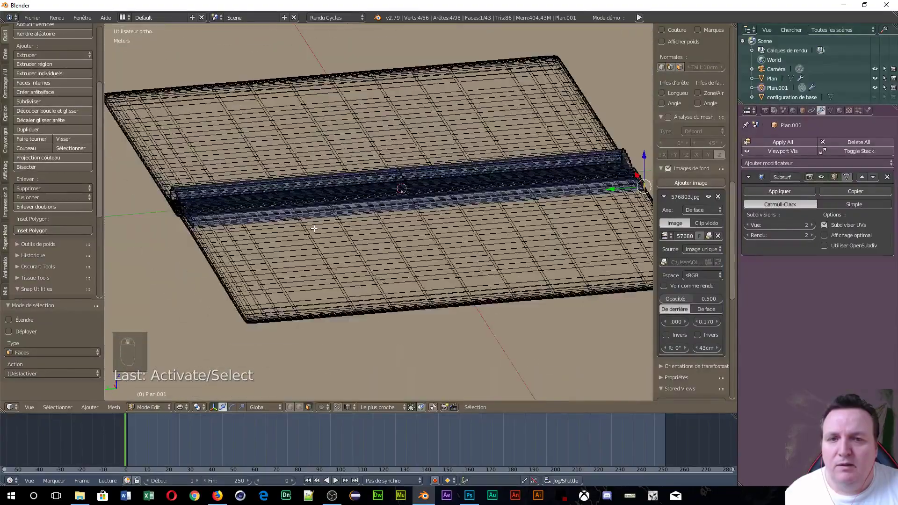
scroll(374, 213, up, 3)
scroll(428, 218, up, 2)
shift+right_click(453, 192)
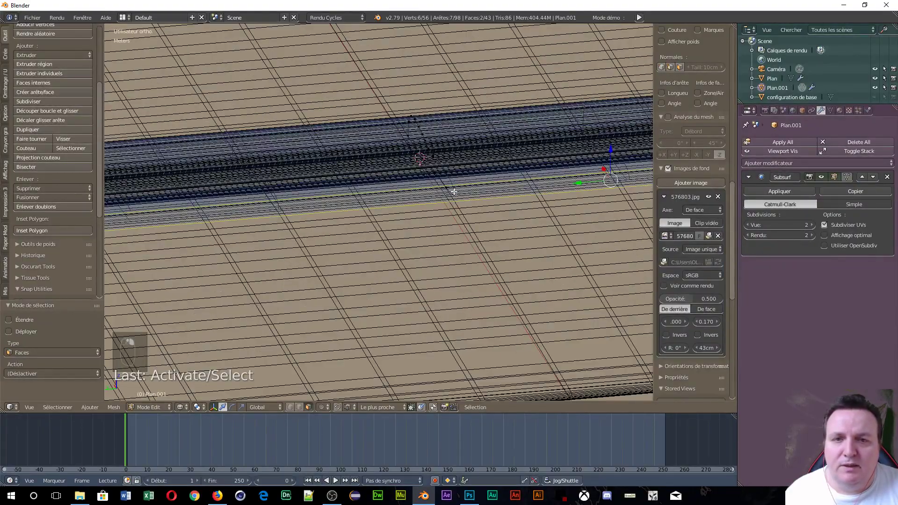
- Add the narrow end face at the opposite corner of the page block to the selection
scroll(277, 245, down, 2)
middle_drag(200, 246, 294, 232)
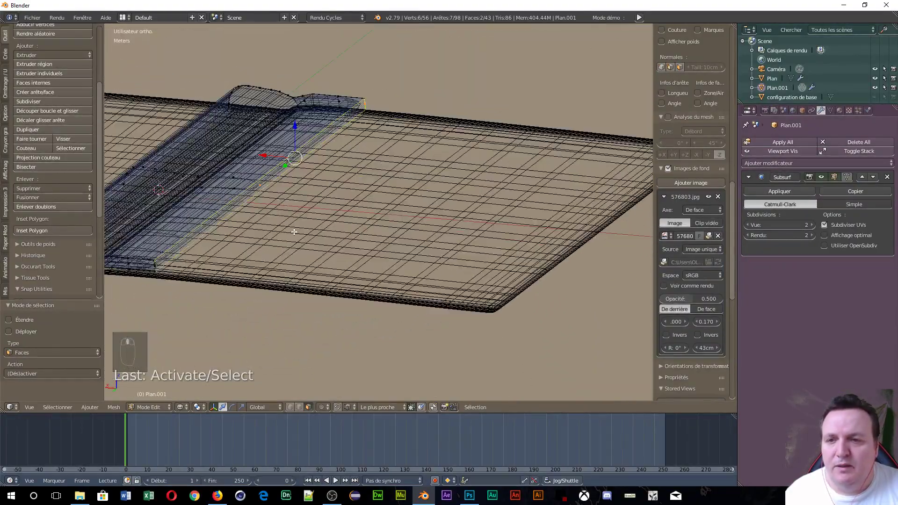
scroll(197, 273, up, 4)
scroll(194, 273, up, 3)
shift+middle_drag(126, 276, 323, 265)
scroll(288, 260, up, 4)
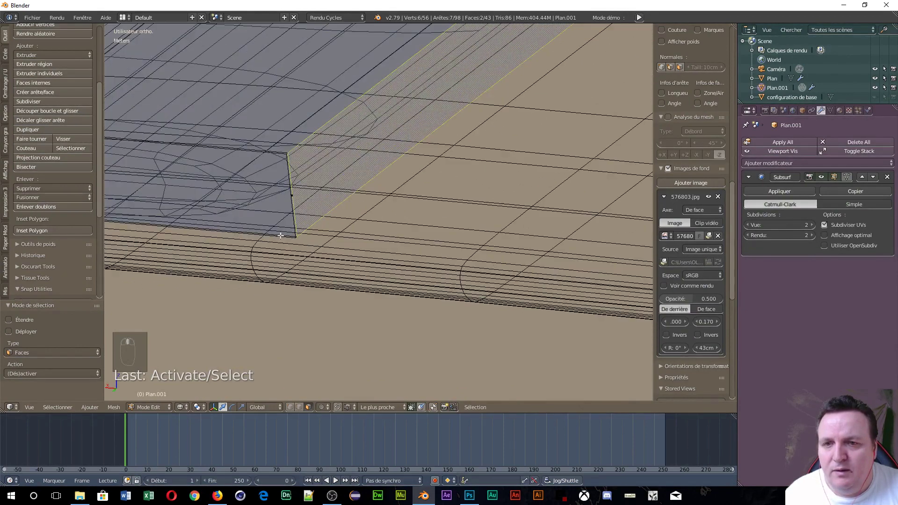
shift+right_click(292, 195)
scroll(420, 180, down, 5)
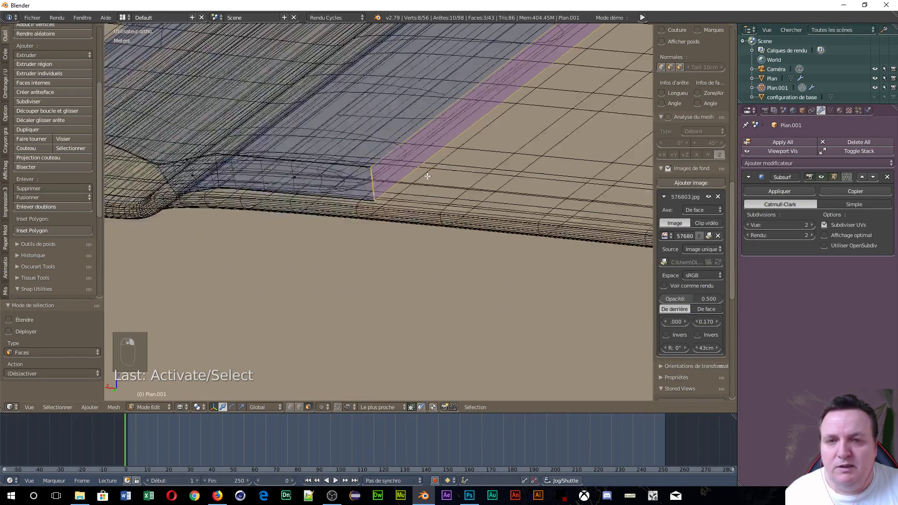
- In front view, extrude the page block's end faces 3.46 cm along the left cover and lower them 4.36 mm along Z
key(KP_1)
scroll(389, 199, up, 5)
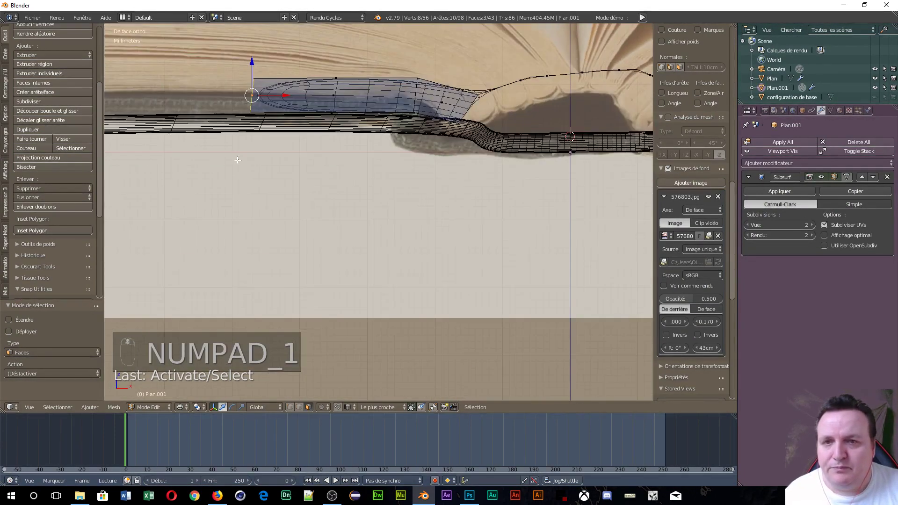
shift+middle_drag(286, 89, 388, 208)
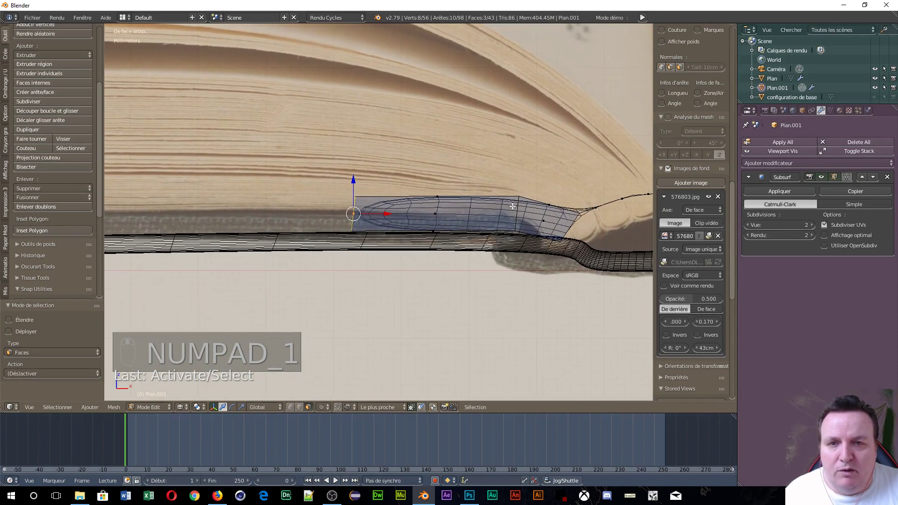
key(e)
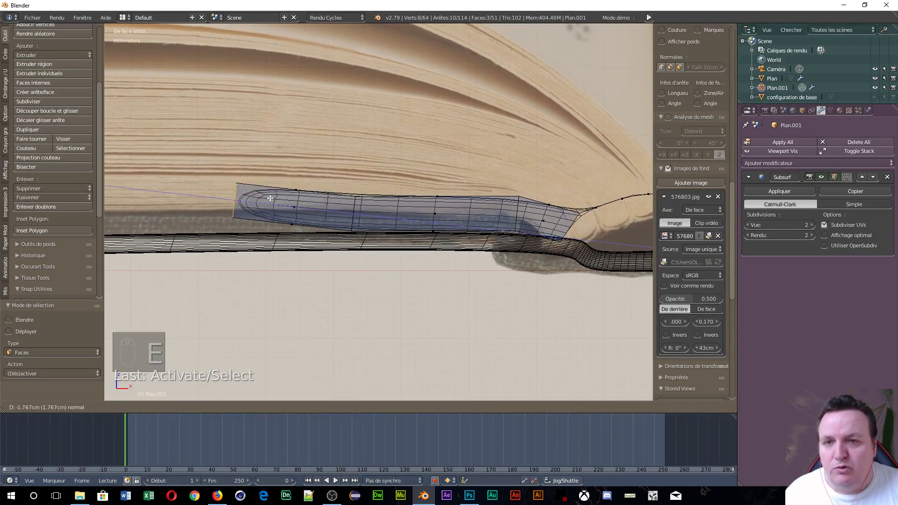
click(132, 211)
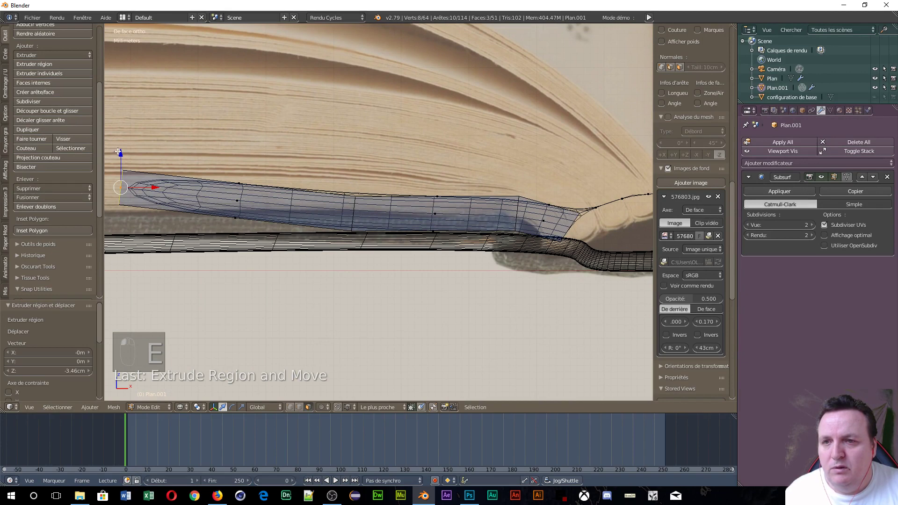
key(g)
key(z)
click(170, 207)
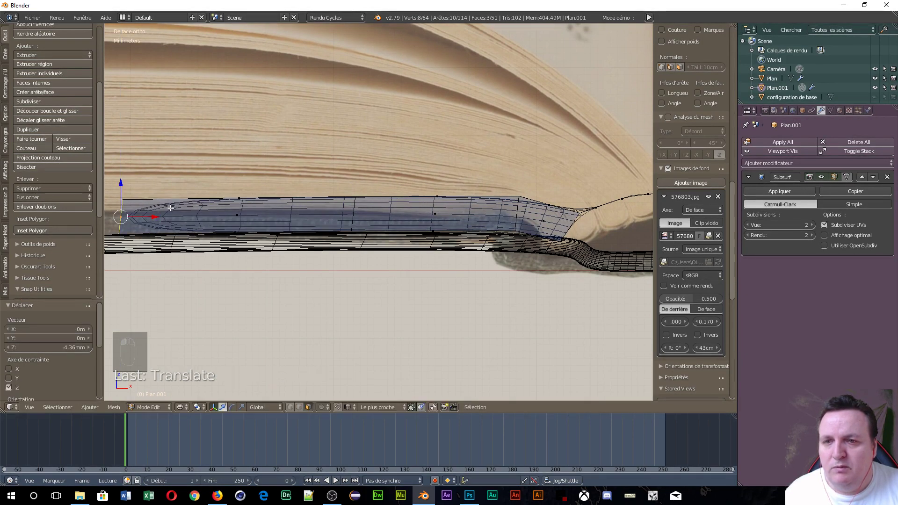
- Scale the extruded end faces along Z to about 0.86 and lower them 0.461 mm to follow the cover
shift+middle_drag(177, 273, 452, 276)
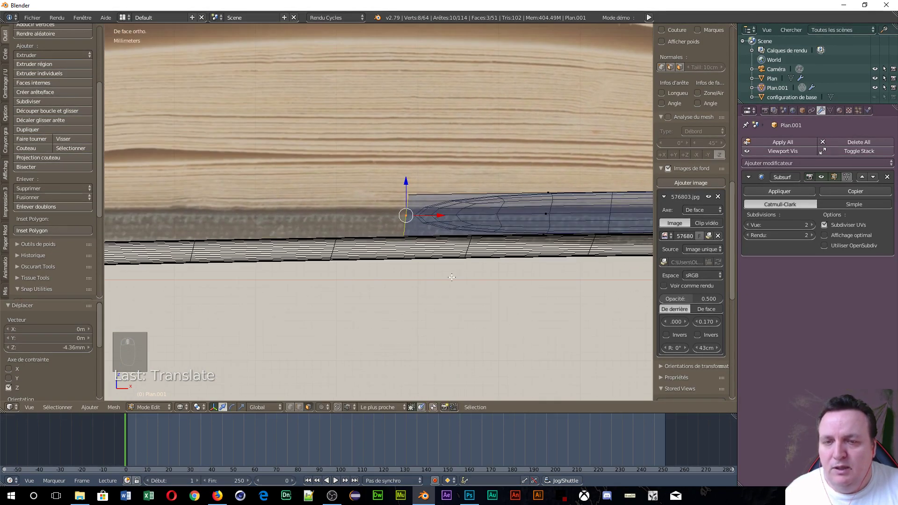
key(s)
key(z)
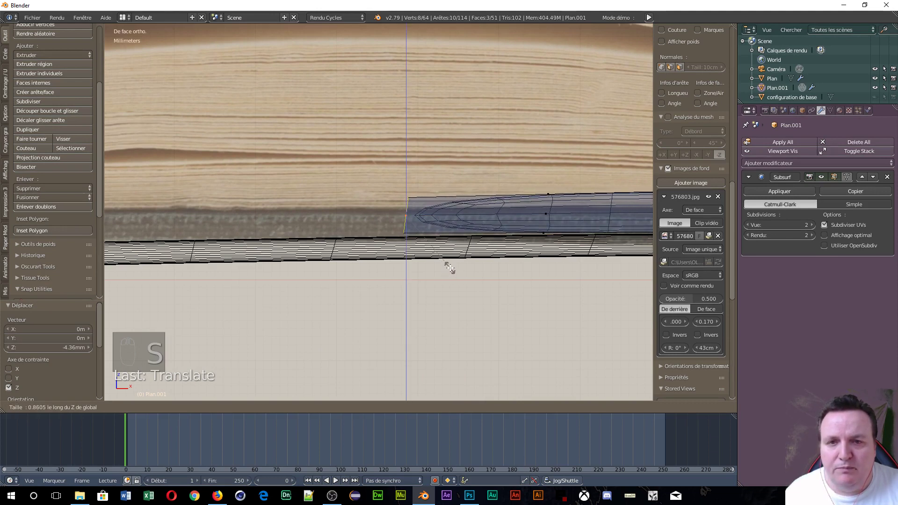
click(451, 268)
drag(406, 182, 404, 186)
- Extrude the page block's end faces 9.2 cm toward the cover's outer edge and lower them 1.36 cm along Z
scroll(384, 244, up, 3)
shift+middle_drag(361, 230, 426, 238)
scroll(425, 238, down, 5)
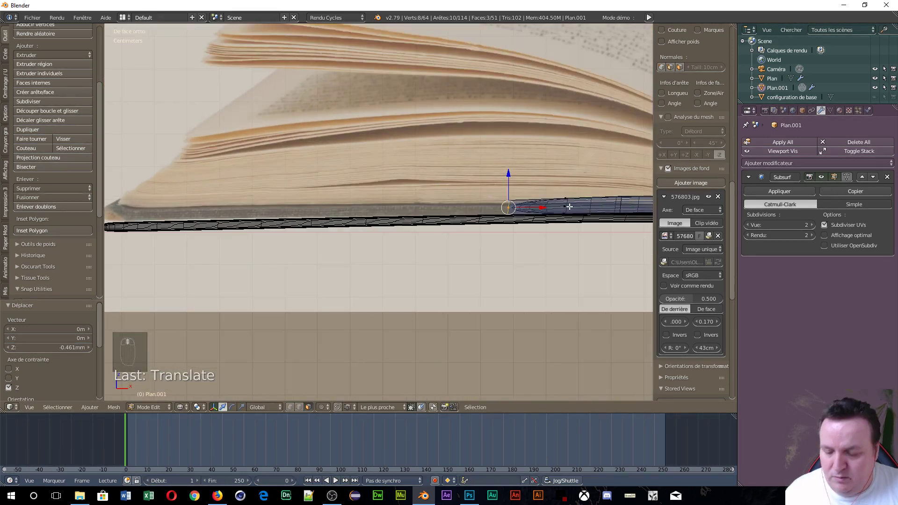
key(e)
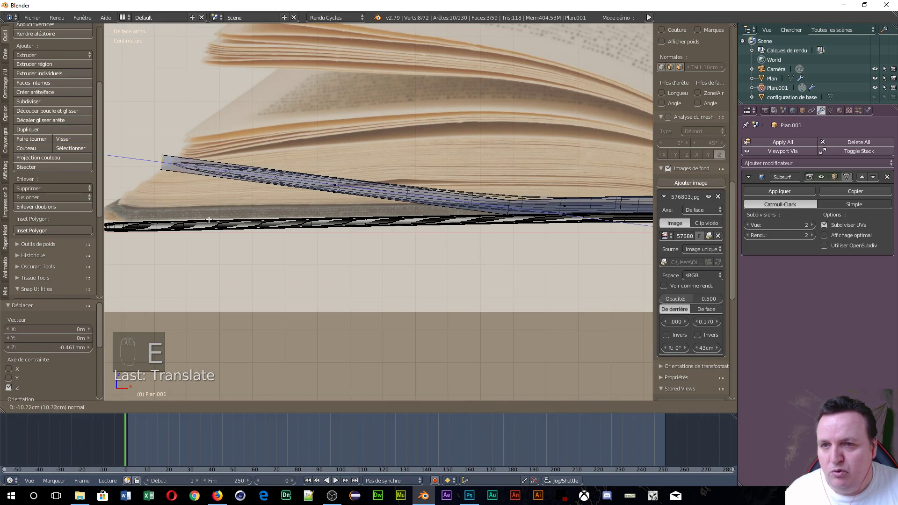
click(255, 219)
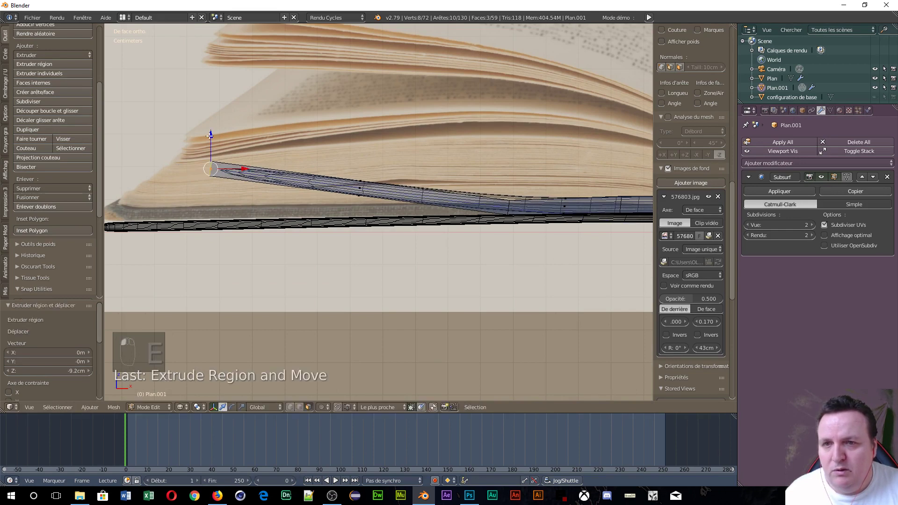
key(g)
key(z)
click(204, 180)
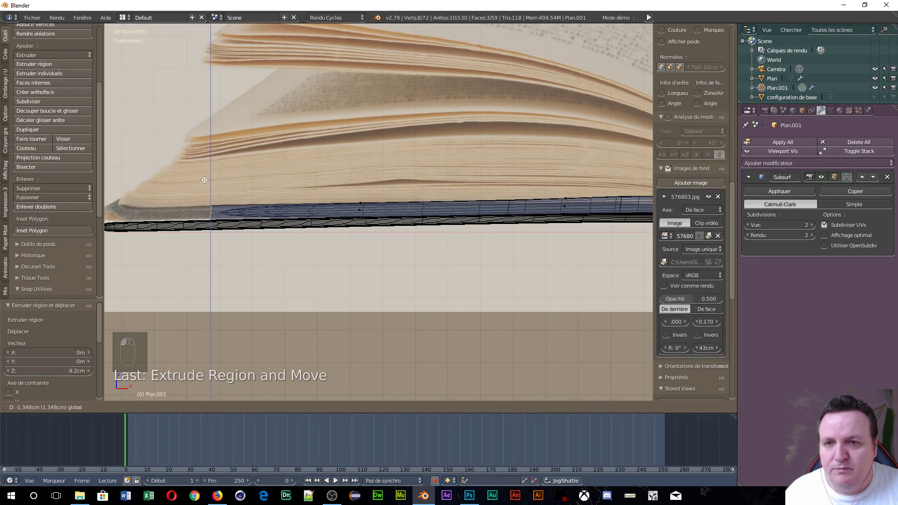
- Scale the page block's end faces by 1.237 along Z and raise them 0.622 mm
scroll(233, 245, up, 4)
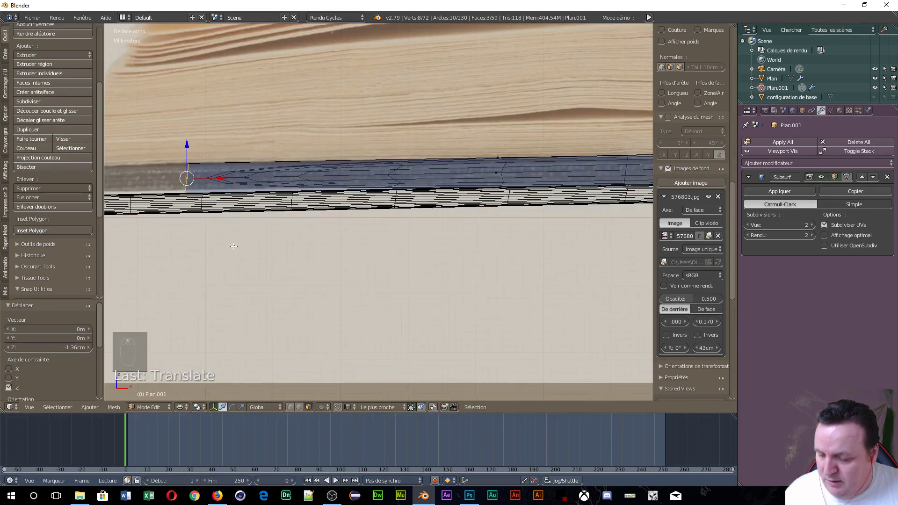
key(s)
key(z)
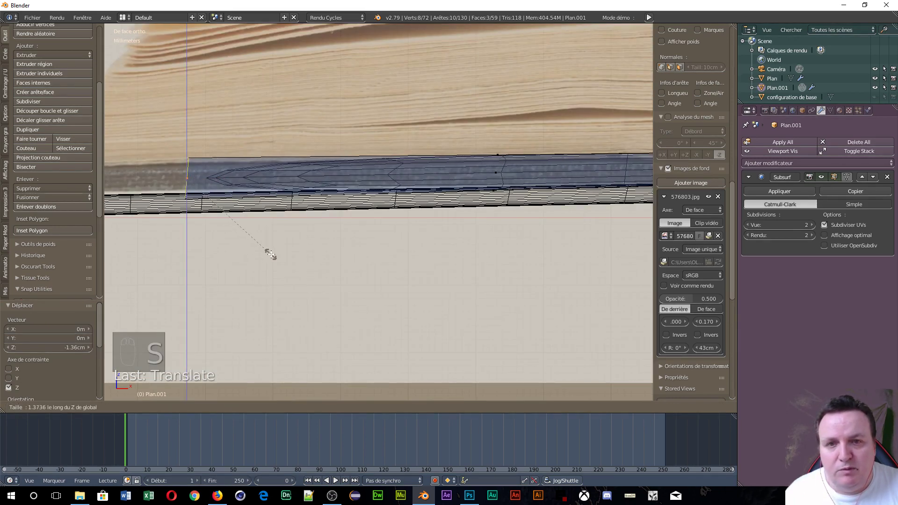
click(261, 244)
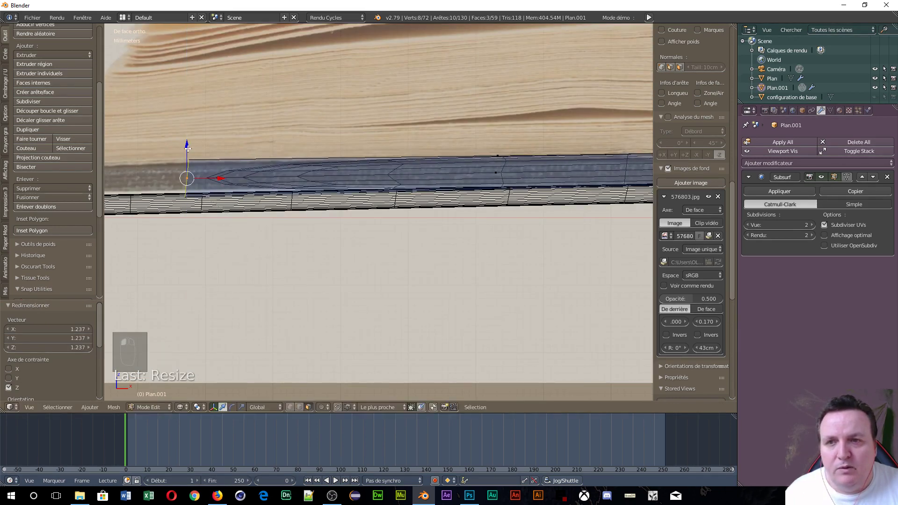
drag(187, 147, 184, 144)
- Extrude the end faces 2.89 cm toward the cover's outer edge, lower them onto the cover and shift them -0.336 mm along X
scroll(177, 220, up, 2)
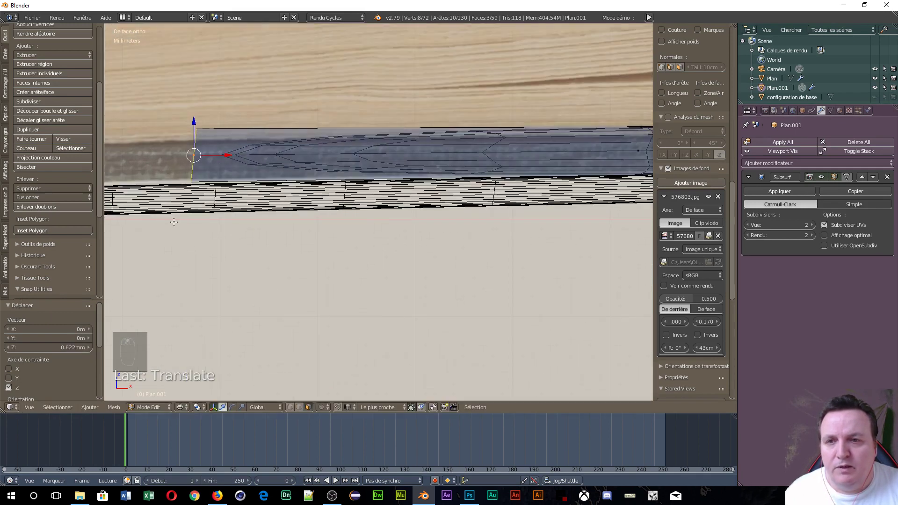
shift+middle_drag(177, 221, 508, 252)
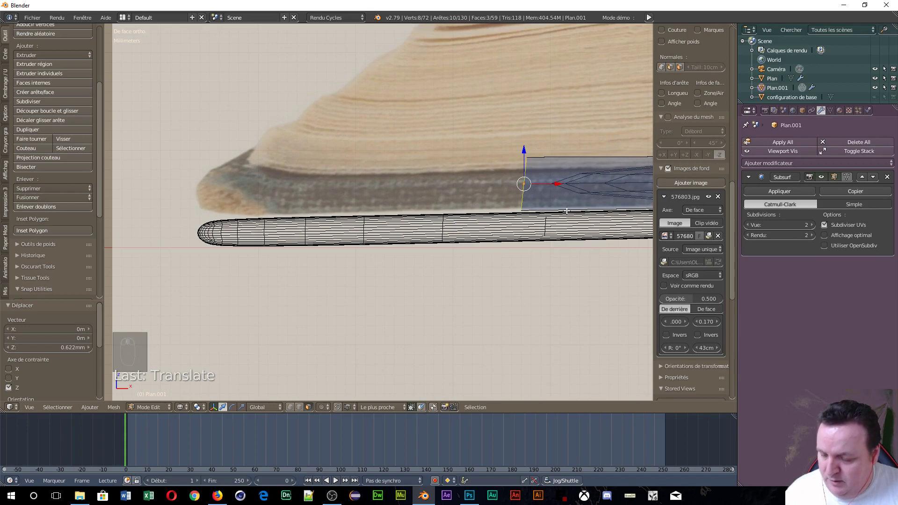
key(e)
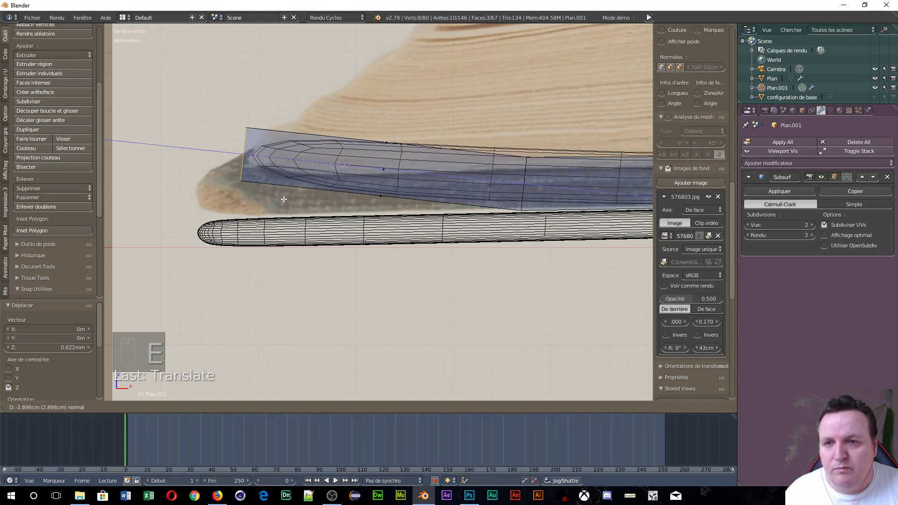
click(284, 200)
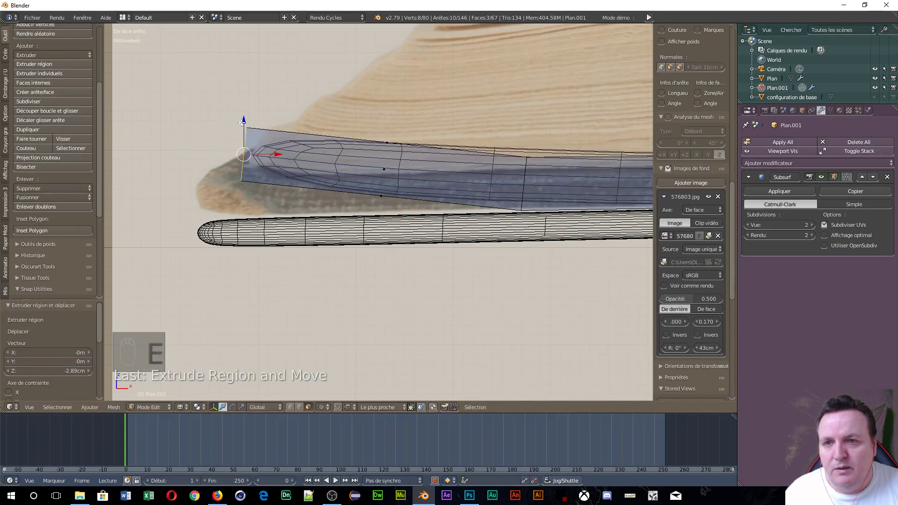
drag(242, 121, 232, 159)
drag(276, 192, 273, 193)
- Tilt the outer end faces to match the reference slant, then move them 0.912 mm along X and -0.288 mm along Z
key(r)
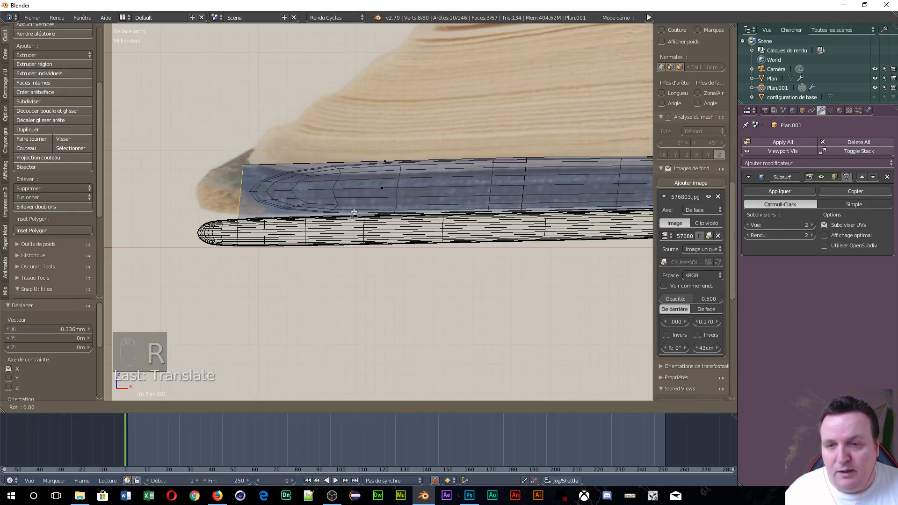
click(329, 241)
drag(273, 194, 281, 194)
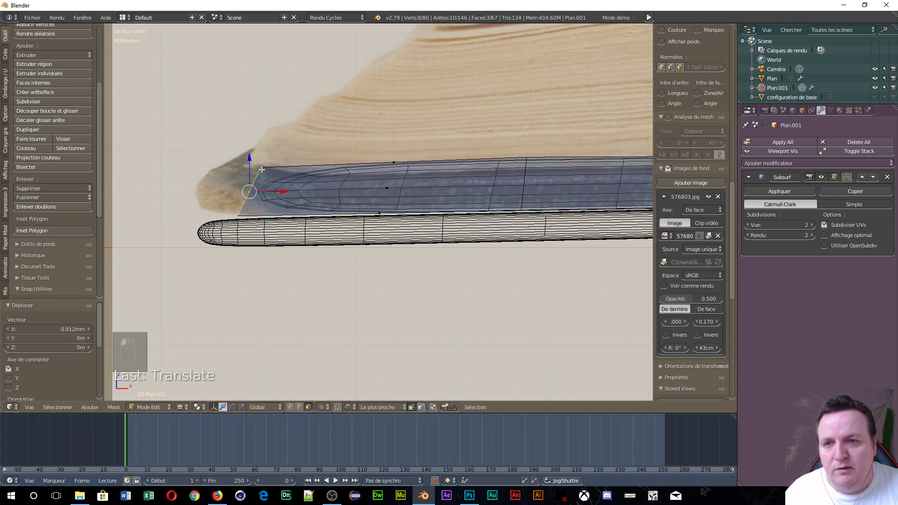
drag(250, 159, 248, 162)
- Add one loop cut across the page block's last segment and slide it close to the outer end
scroll(463, 184, down, 2)
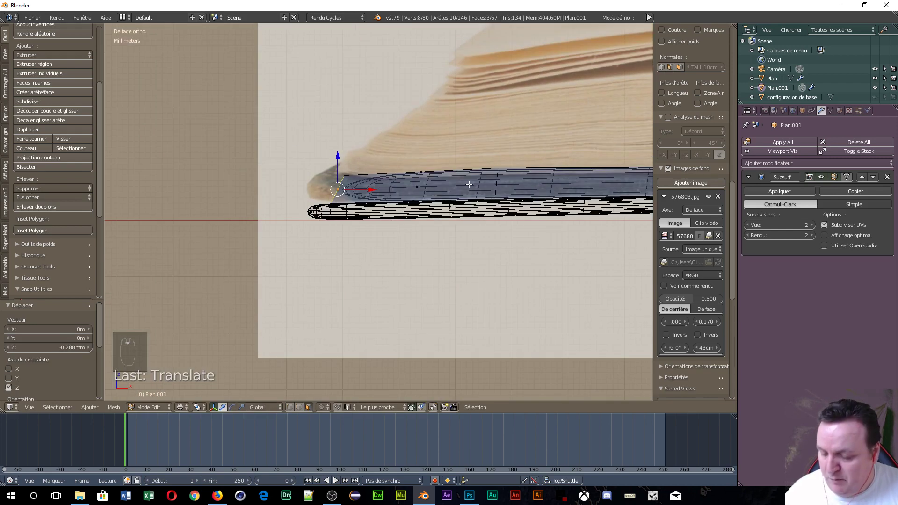
key(ctrl+r)
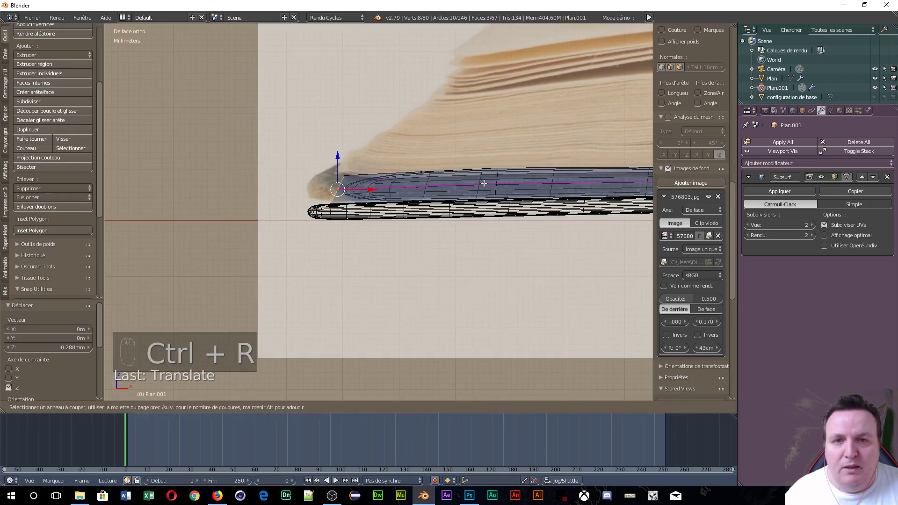
click(485, 183)
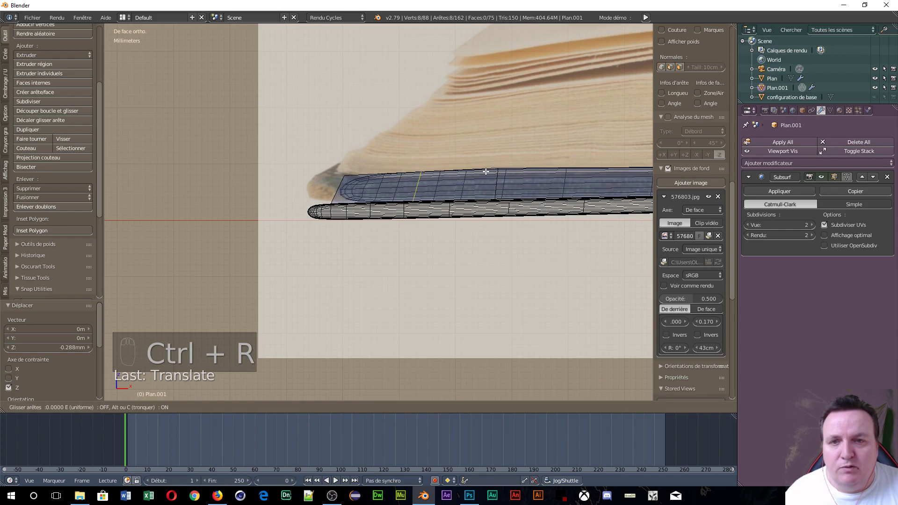
click(411, 176)
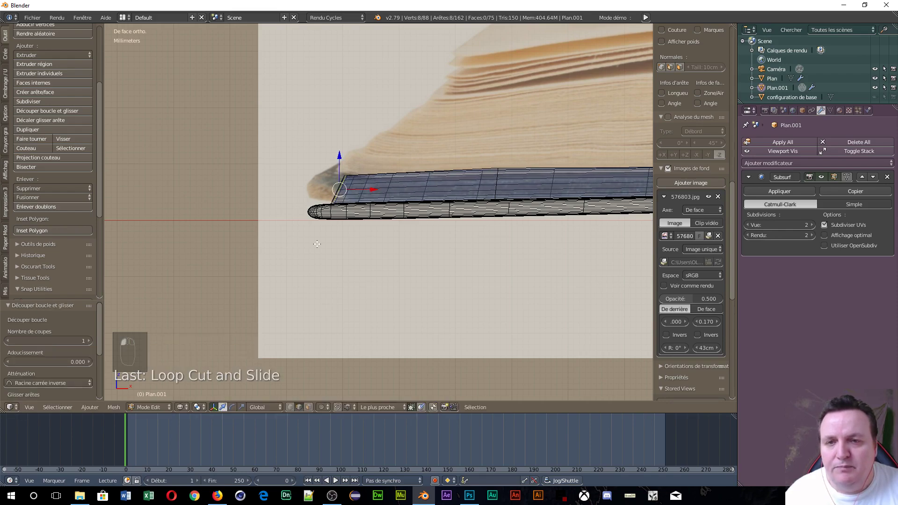
- Examine the page block's outer end and its junction with the spine arch from several angles
mouse_move(317, 243)
middle_down()
mouse_move(409, 263)
mouse_move(399, 249)
mouse_move(341, 227)
mouse_move(332, 235)
middle_up()
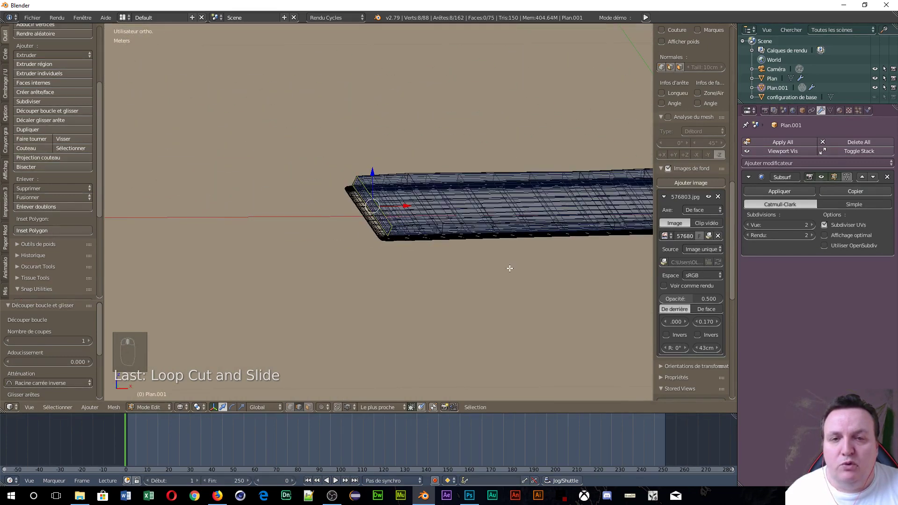
scroll(509, 268, up, 6)
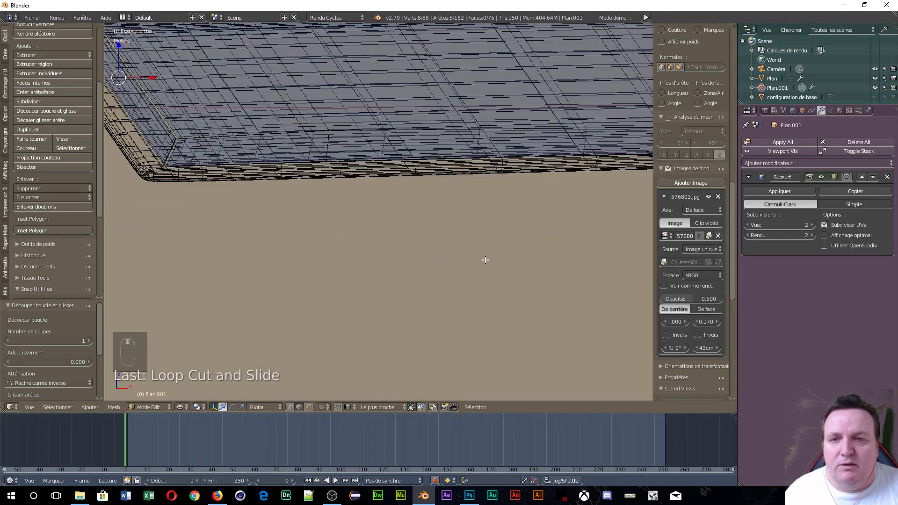
scroll(180, 181, down, 4)
mouse_move(177, 180)
middle_down()
mouse_move(206, 186)
mouse_move(187, 178)
middle_up()
scroll(495, 128, down, 4)
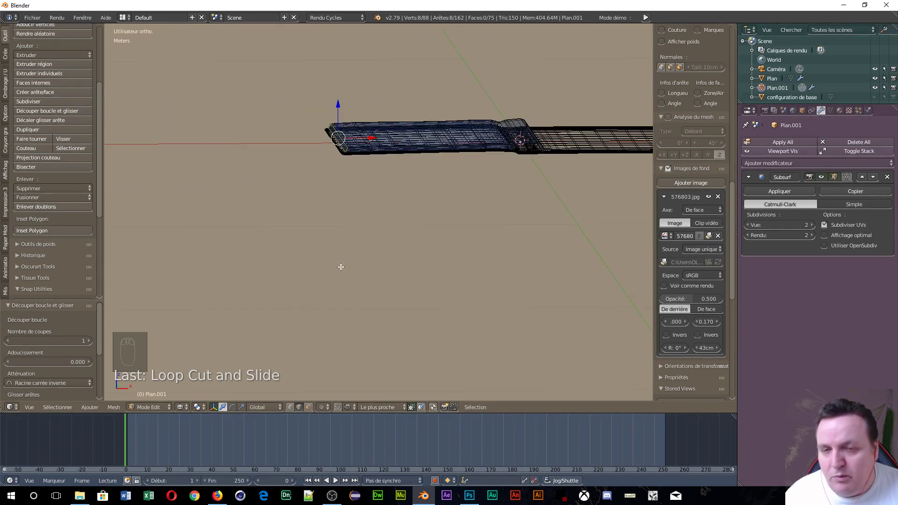
scroll(441, 258, up, 4)
shift+middle_drag(478, 135, 412, 355)
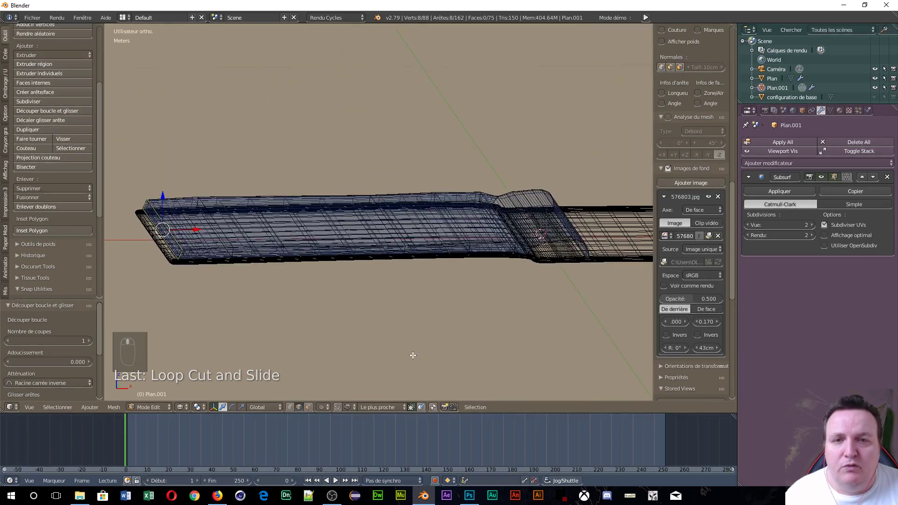
scroll(457, 345, up, 3)
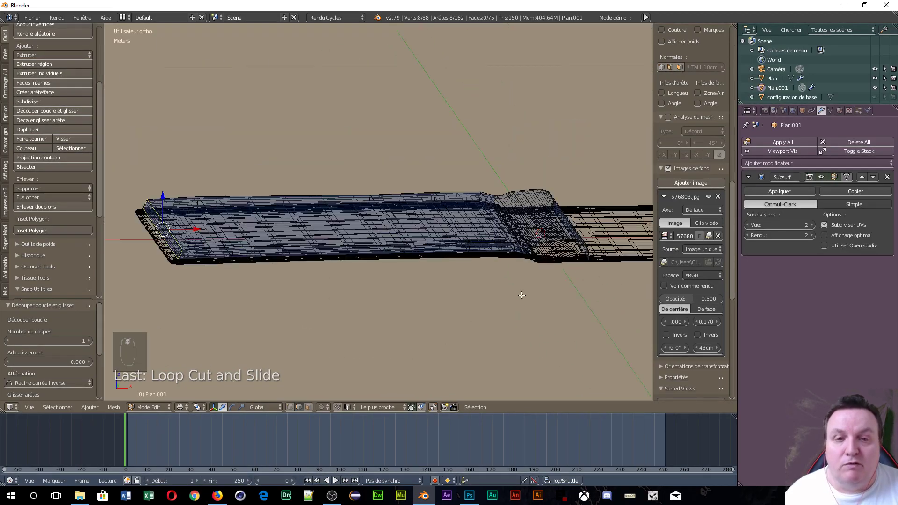
mouse_move(527, 251)
middle_down()
mouse_move(499, 295)
mouse_move(519, 304)
mouse_move(579, 281)
mouse_move(555, 255)
mouse_move(530, 265)
middle_up()
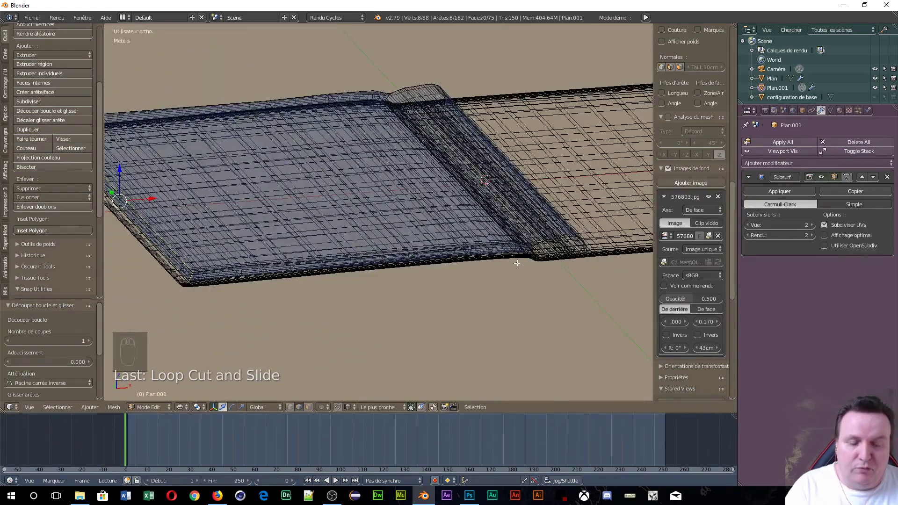
scroll(511, 261, up, 4)
scroll(513, 255, down, 3)
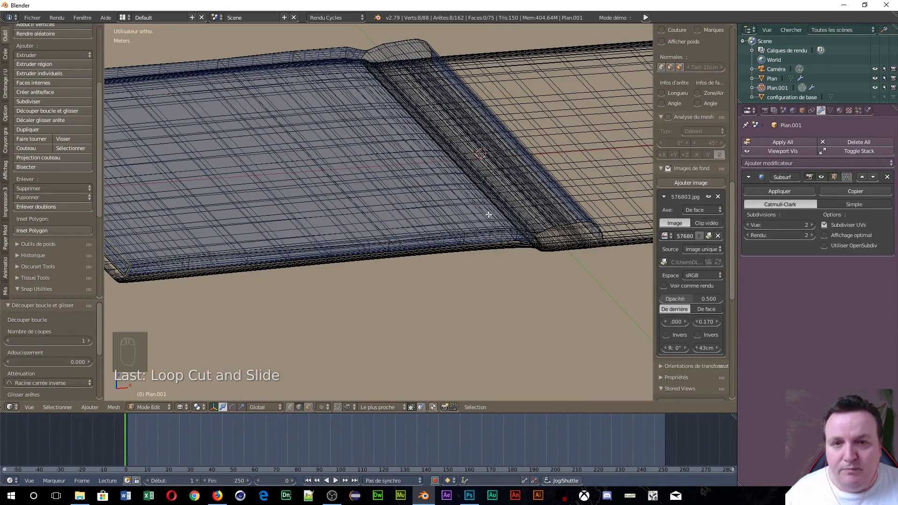
- In face selection mode, select the face loop on the spine arch segment beside the left page block junction
key(ctrl+Tab)
click(451, 215)
scroll(551, 227, up, 3)
scroll(551, 228, up, 4)
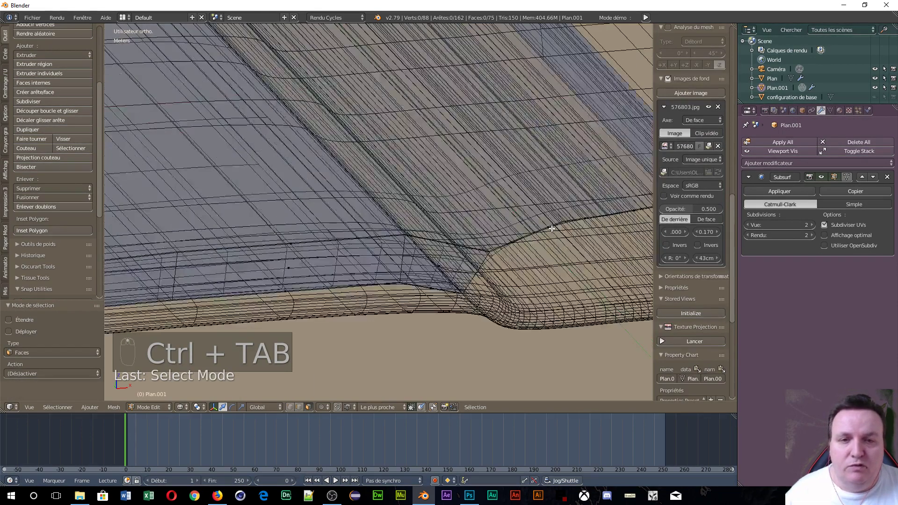
scroll(503, 270, up, 4)
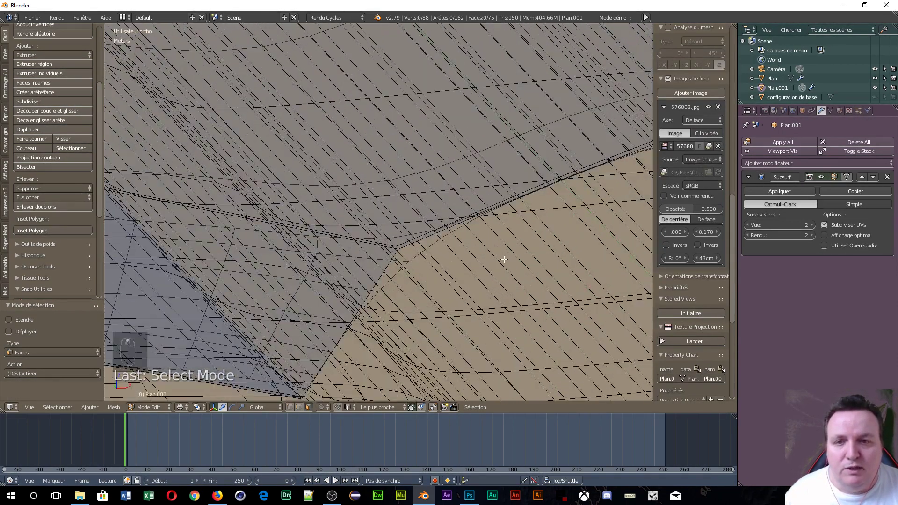
scroll(450, 257, up, 2)
scroll(450, 257, up, 1)
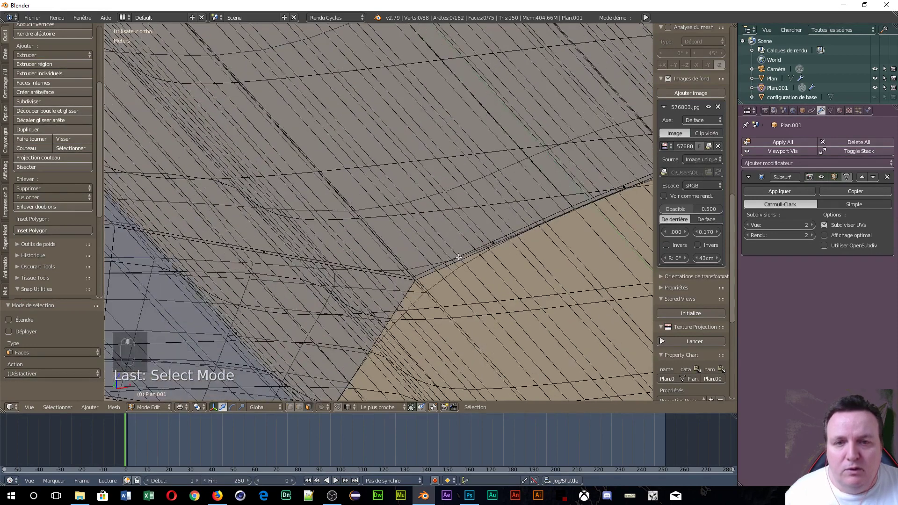
alt+right_click(494, 240)
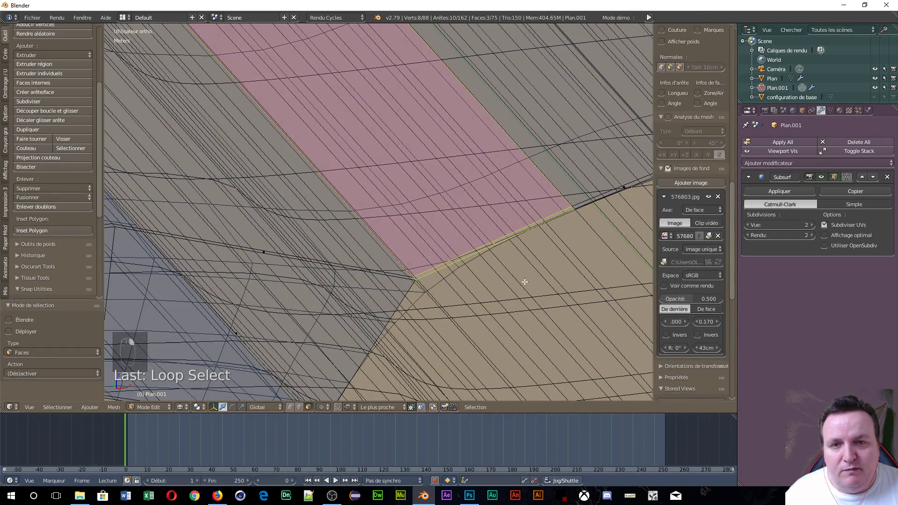
- In front view, extrude the selected spine arch faces 4.25 mm upward beside the left page block
key(KP_1)
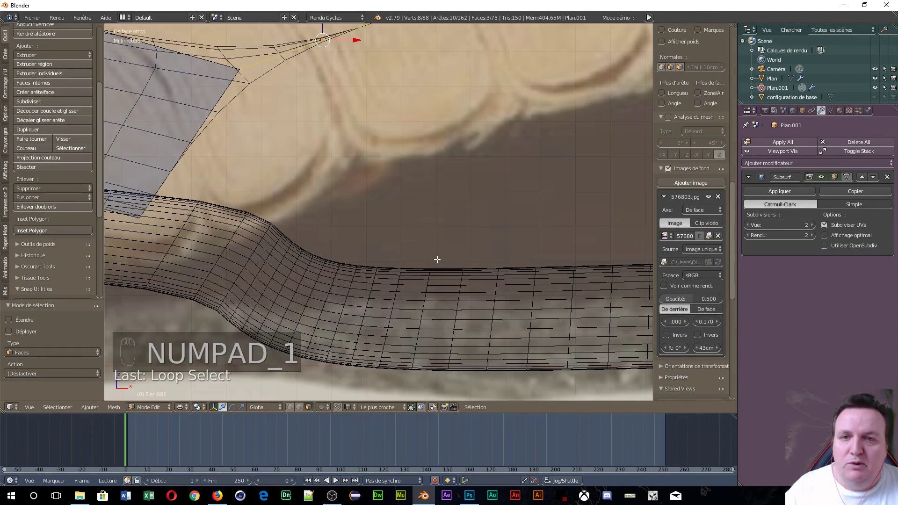
scroll(437, 257, down, 3)
shift+middle_drag(279, 158, 431, 236)
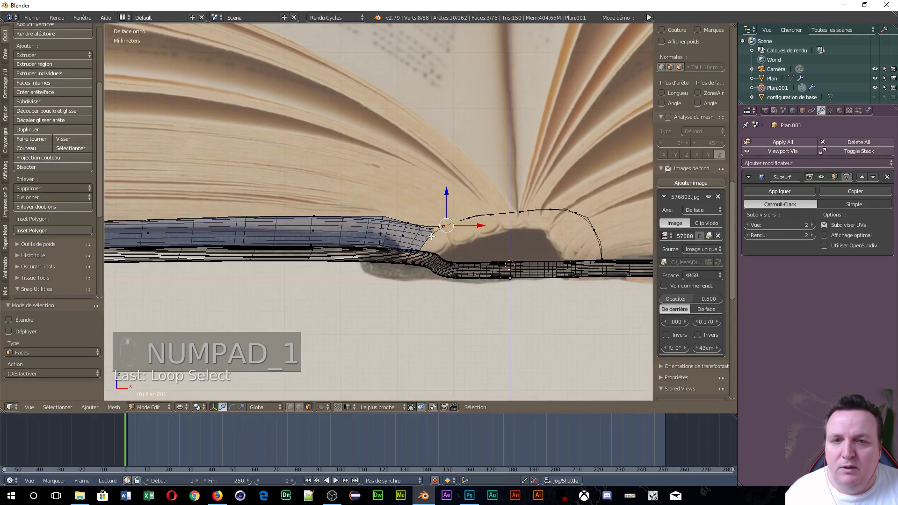
key(e)
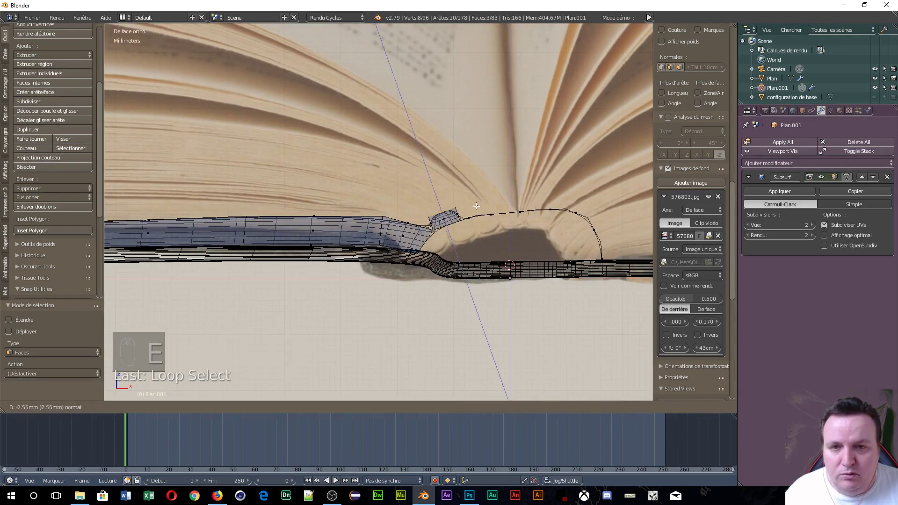
click(469, 200)
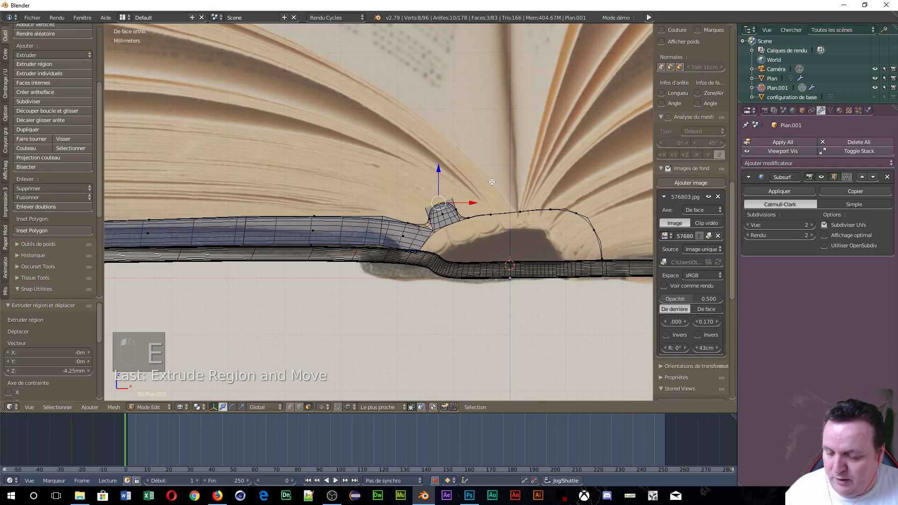
- Rotate the extruded end faces -40.6° about Y and move them -7.96 mm along X
key(r)
click(466, 166)
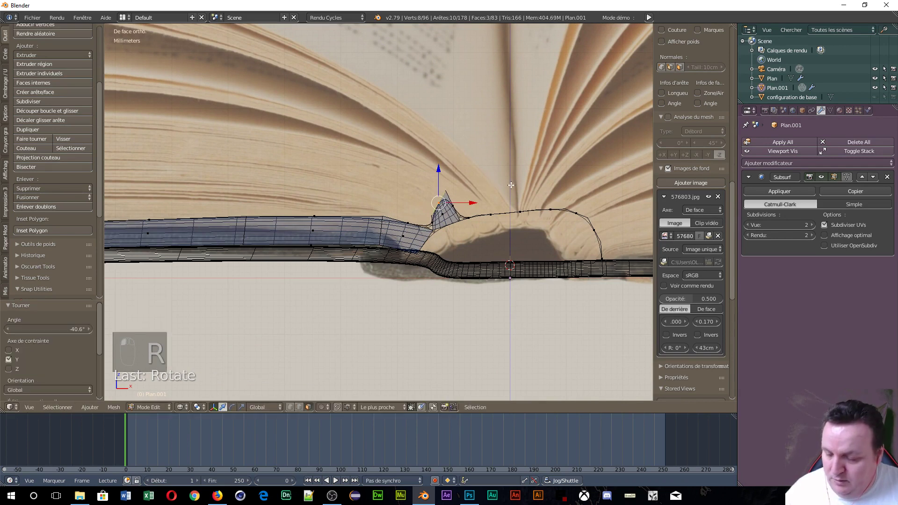
drag(479, 203, 429, 200)
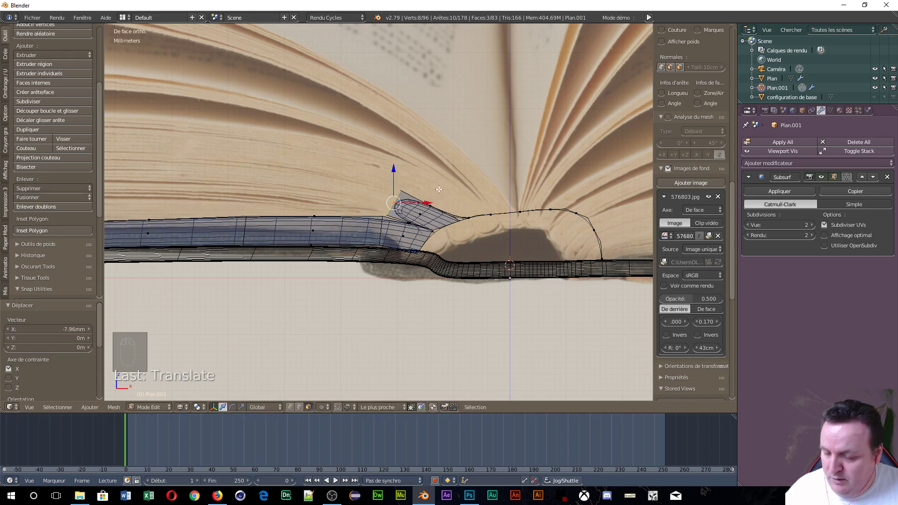
- Extrude a 1.67 cm segment over the lower page block, its end shifted -1.08 cm in X and -7.63 mm in Z and rotated -26.2° about Y
key(e)
click(320, 146)
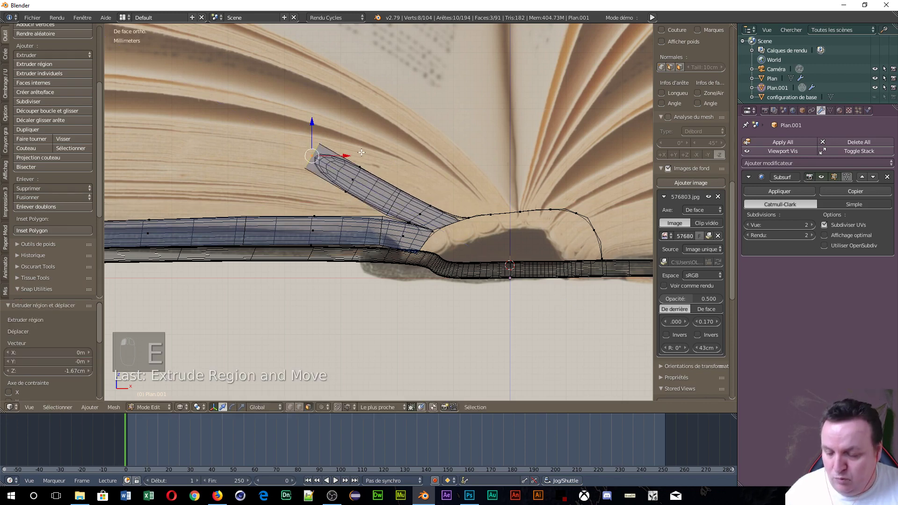
key(g)
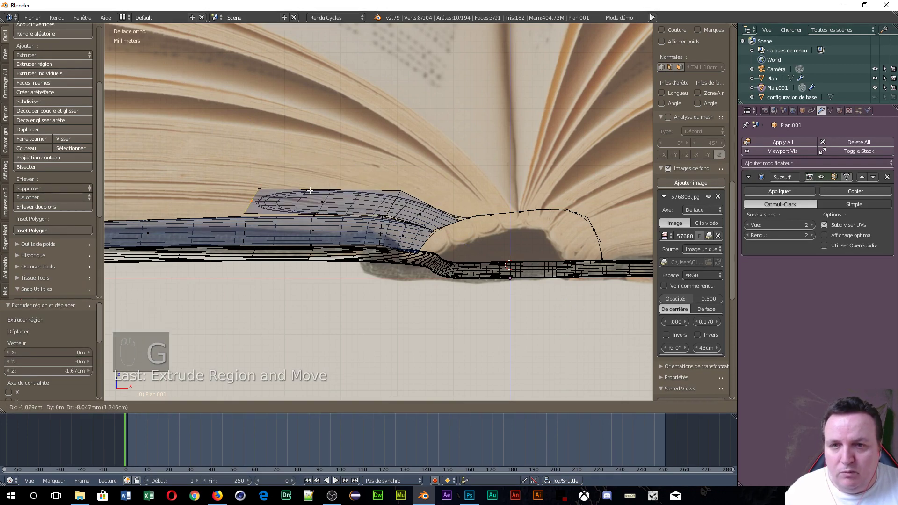
click(310, 188)
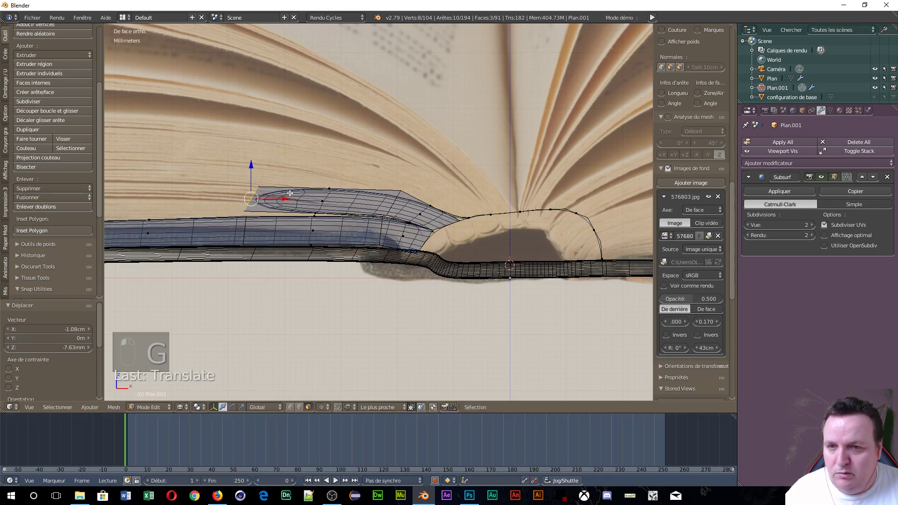
key(r)
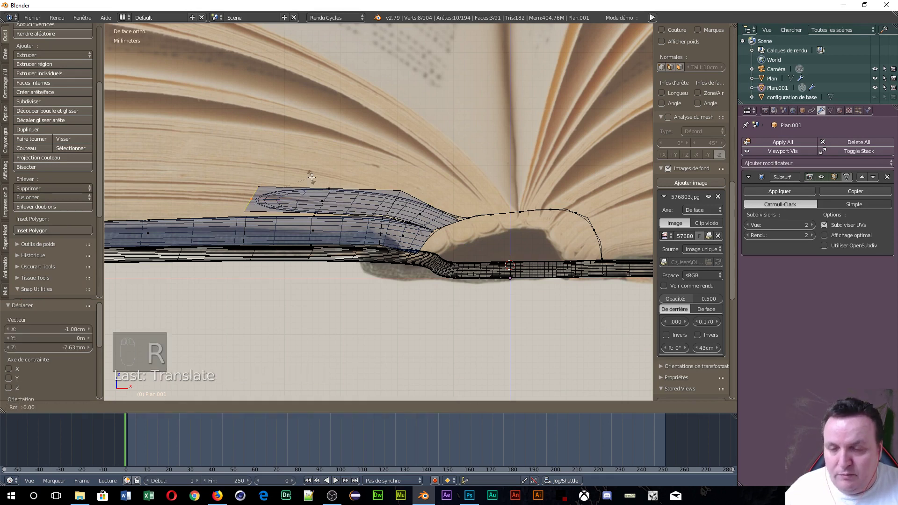
click(299, 151)
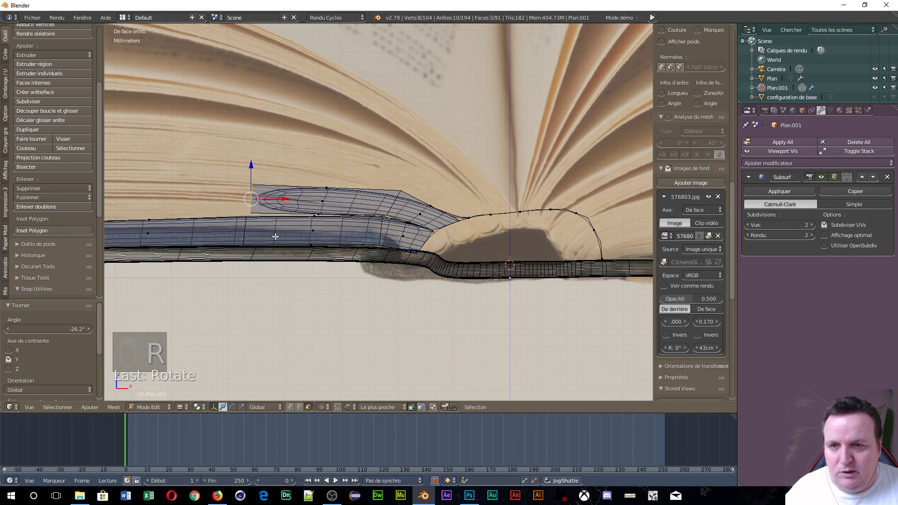
- Extrude the upper block's end faces 3.33 cm outward and move them -5.89 mm along X and -4.15 mm along Z
shift+middle_drag(275, 237, 478, 231)
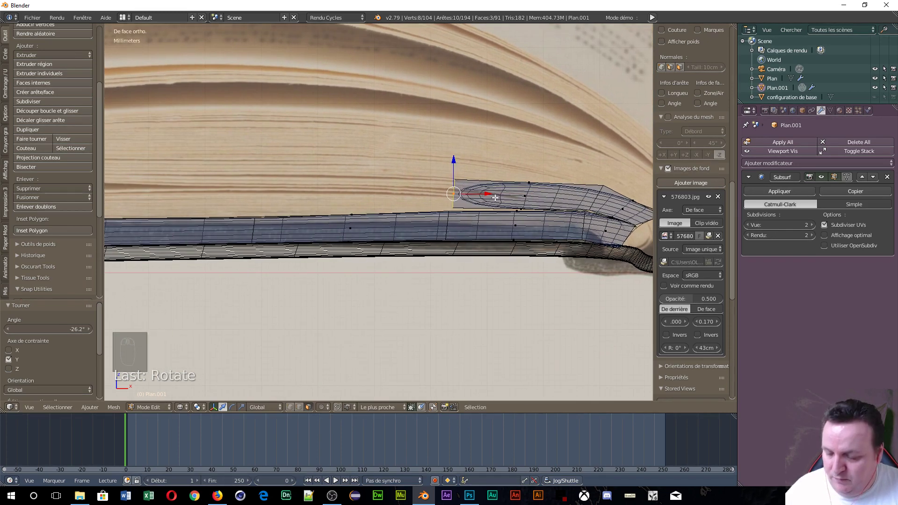
key(e)
click(326, 197)
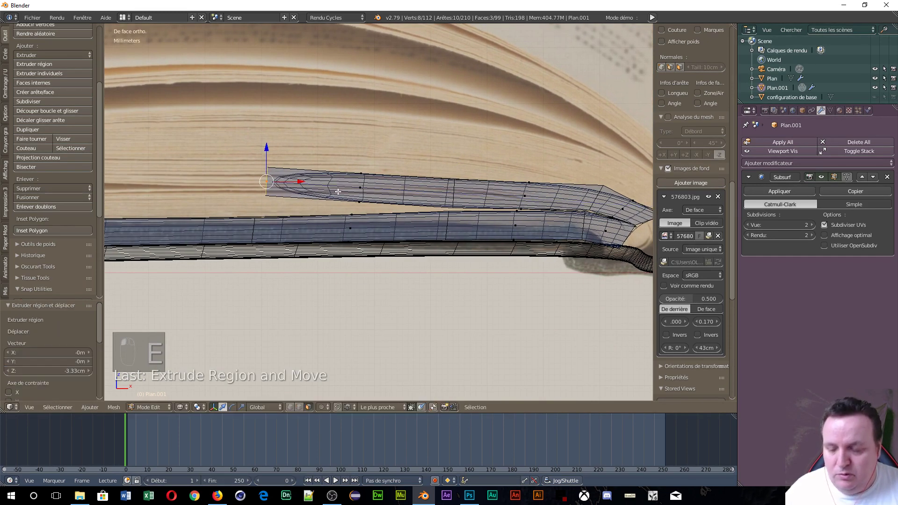
key(g)
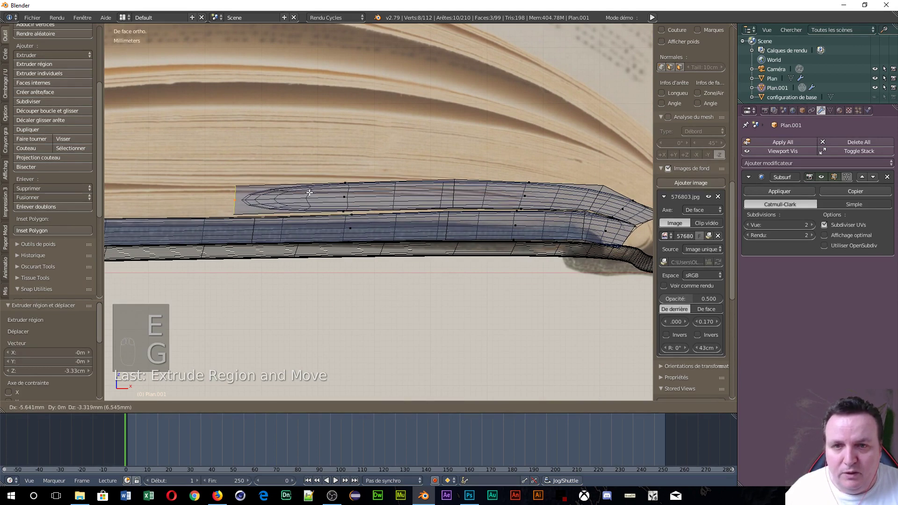
click(308, 197)
- Extrude the end faces another 5.56 cm and move them -5.87 mm along X and -3.29 mm along Z onto the lower block
scroll(444, 161, up, 3)
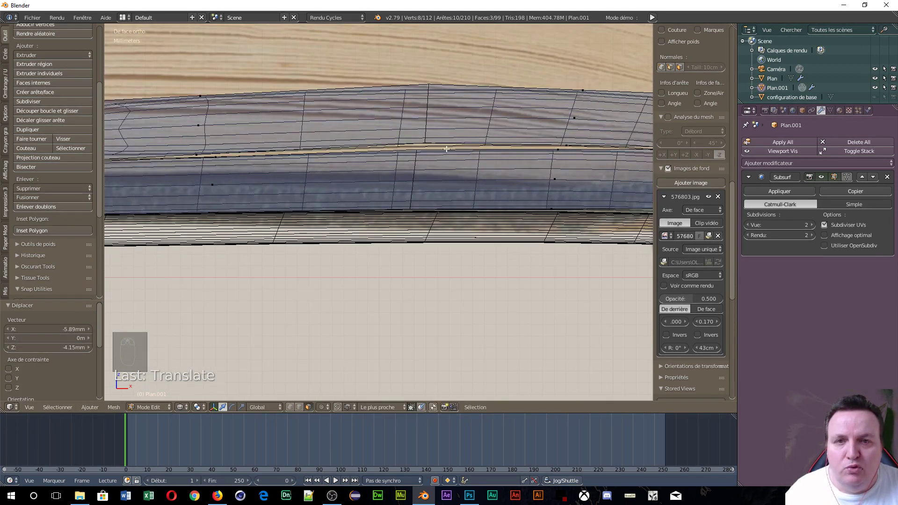
scroll(447, 149, up, 1)
scroll(457, 148, down, 6)
shift+middle_drag(320, 166, 552, 233)
key(e)
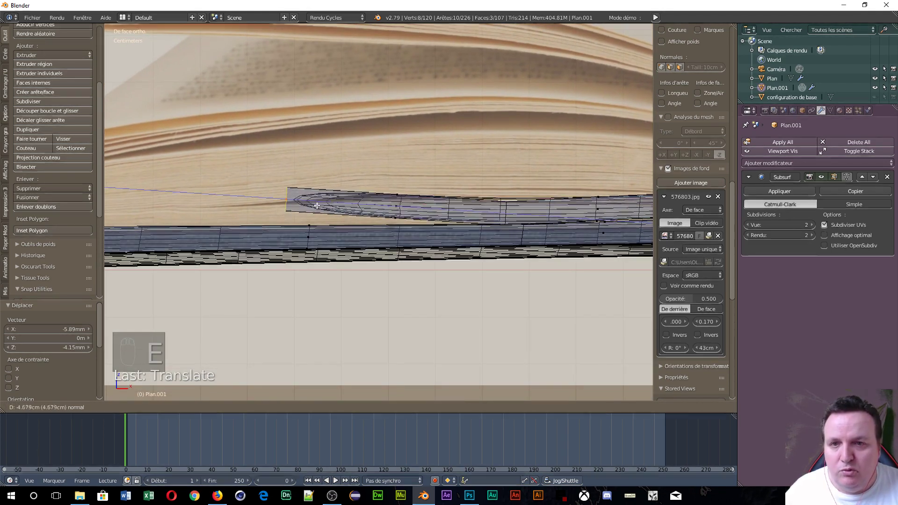
click(324, 191)
key(g)
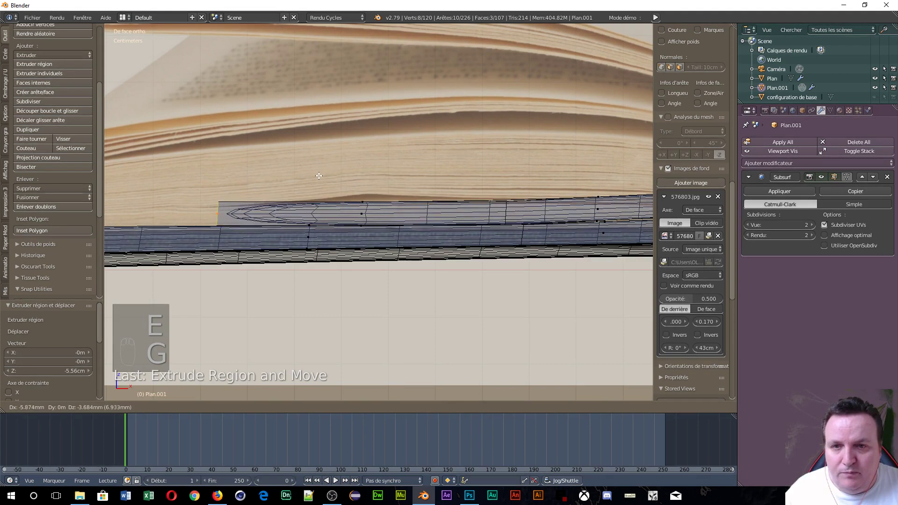
click(320, 174)
- Extrude the end faces 5.17 cm to the cover's outer edge and move them -1.91 mm along X and -5.26 mm along Z
shift+middle_drag(279, 250, 496, 220)
scroll(493, 216, down, 3)
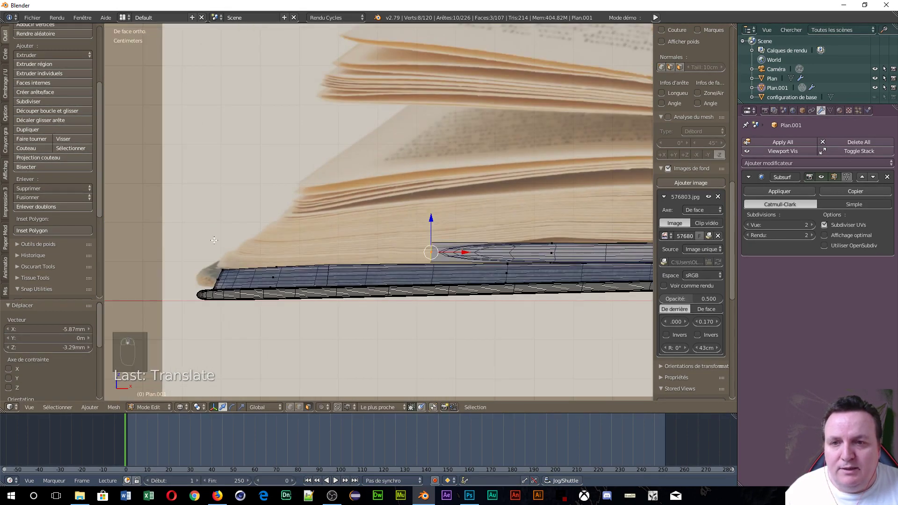
key(e)
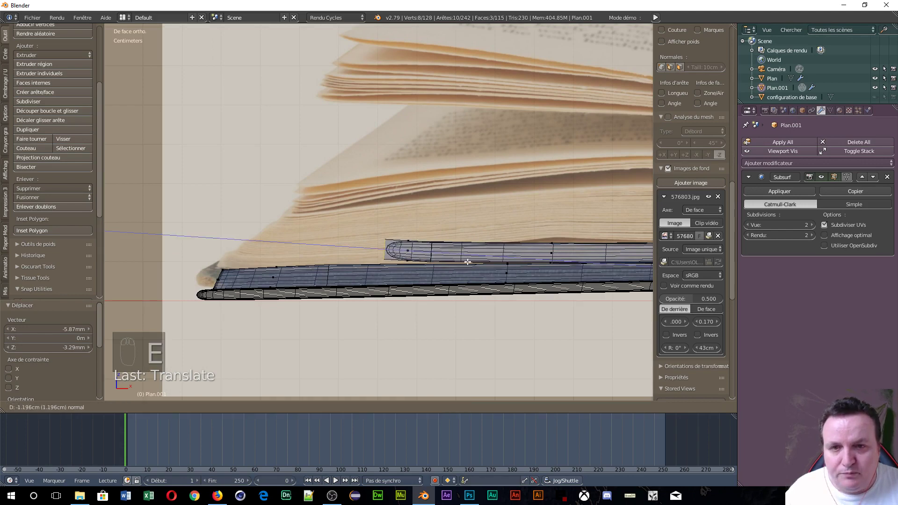
click(253, 206)
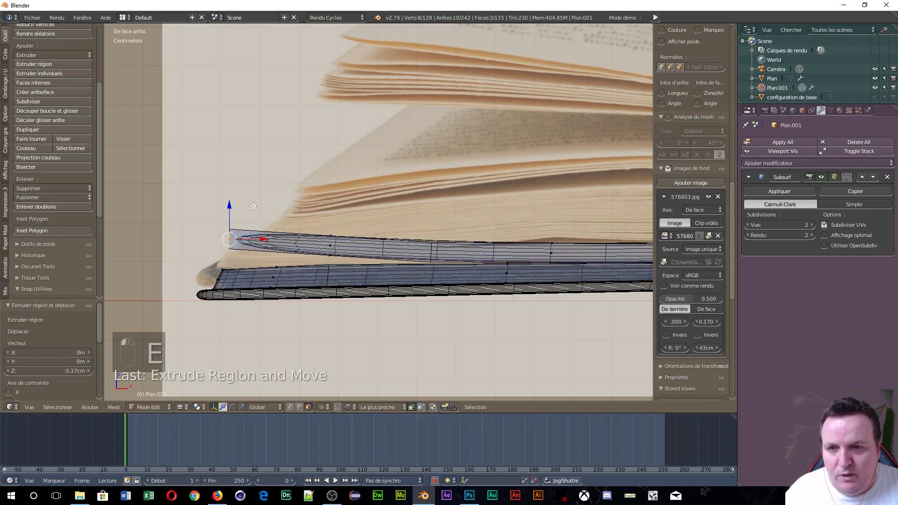
key(g)
click(306, 213)
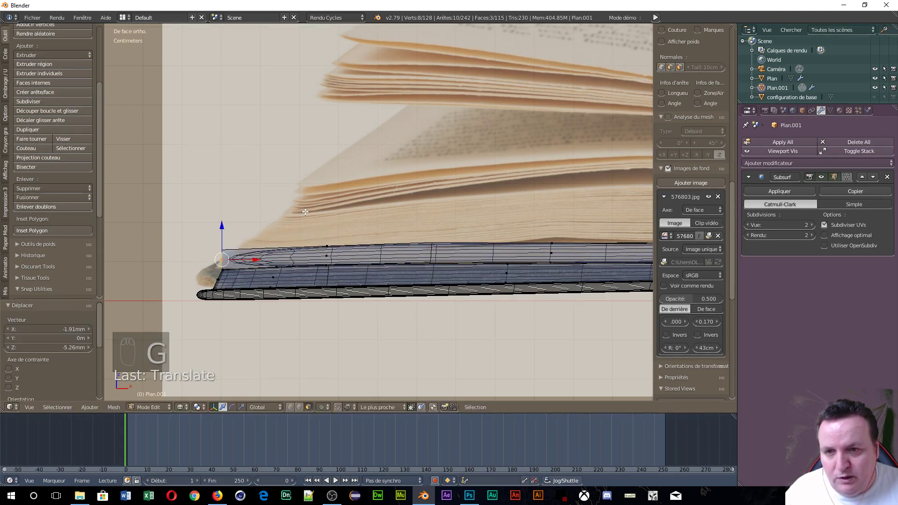
- Nudge the upper block's outer end faces 0.333 mm along X and 55.6 µm along Z to meet the lower block's corner
scroll(244, 272, up, 2)
scroll(243, 272, up, 4)
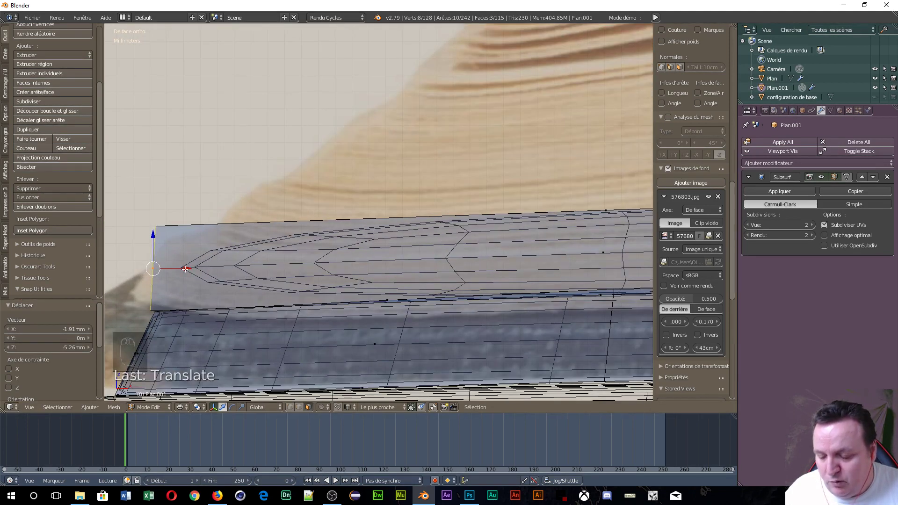
key(g)
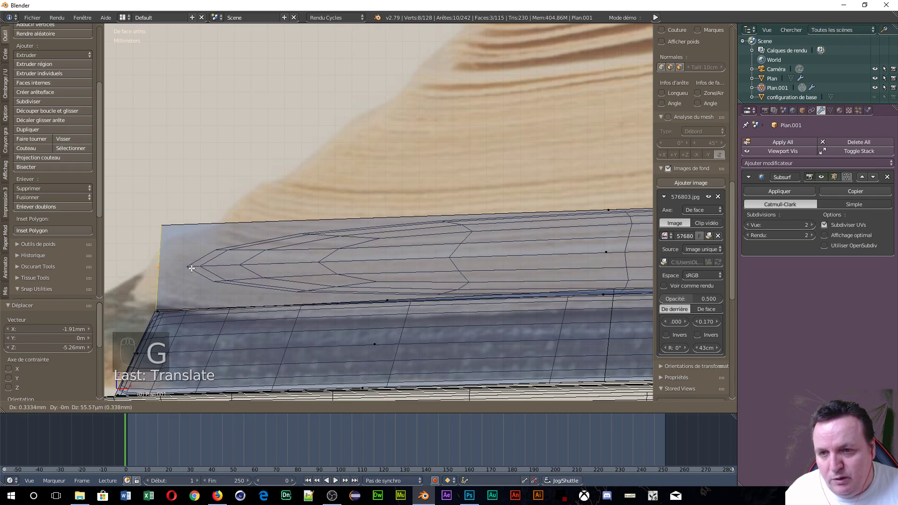
click(191, 268)
- Rotate the outer end faces 32.2° about Y to match the reference slant and move them 1.22 mm along X and -0.583 mm along Z
key(r)
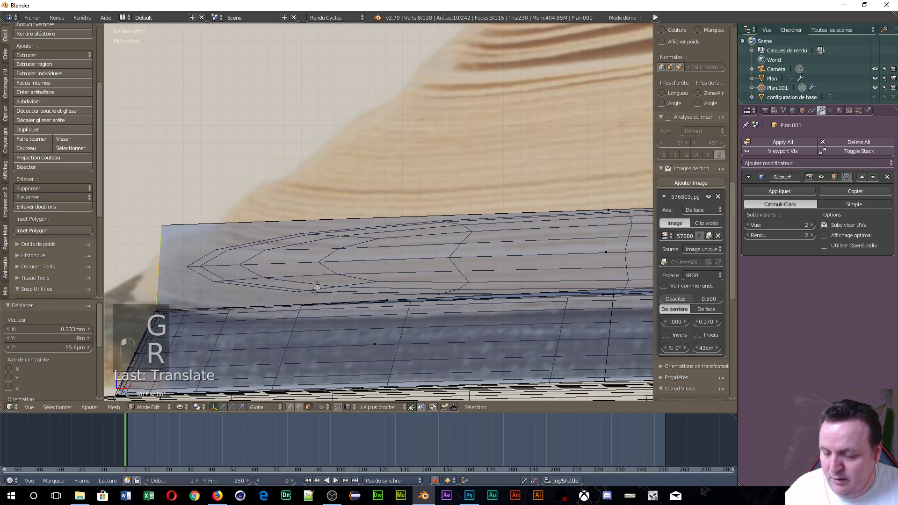
key(y)
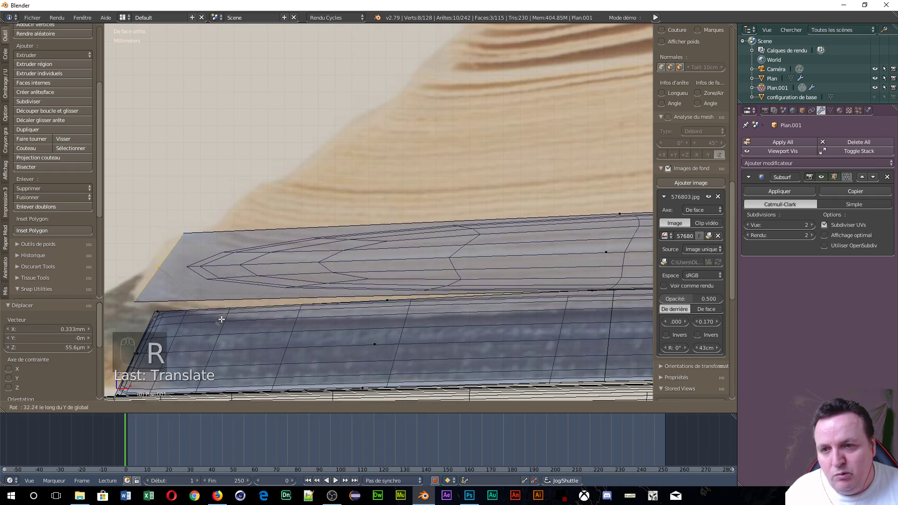
click(223, 317)
key(g)
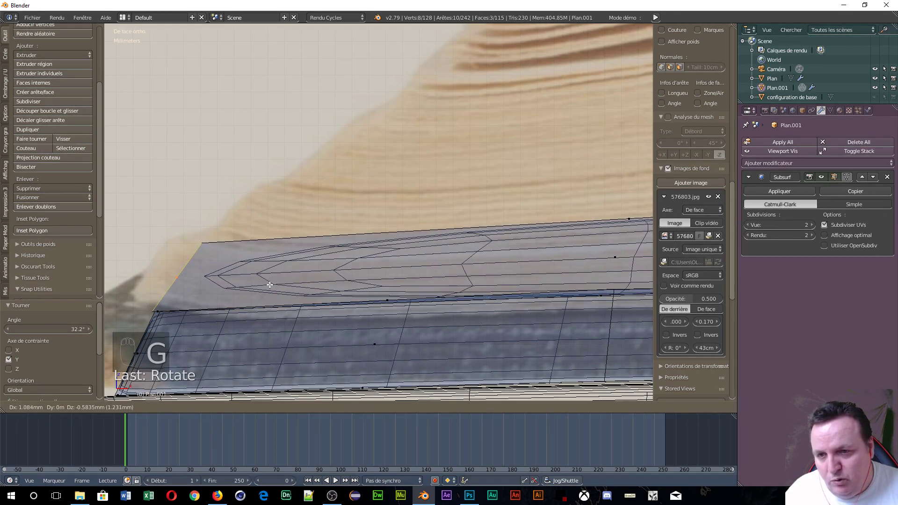
click(270, 283)
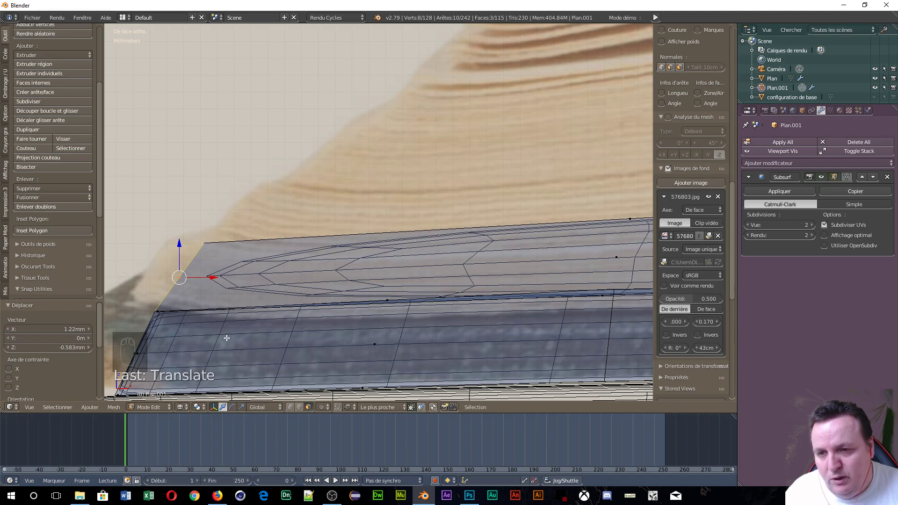
- Add one loop cut across the upper block's last segment and slide it close to the outer end
scroll(508, 266, down, 3)
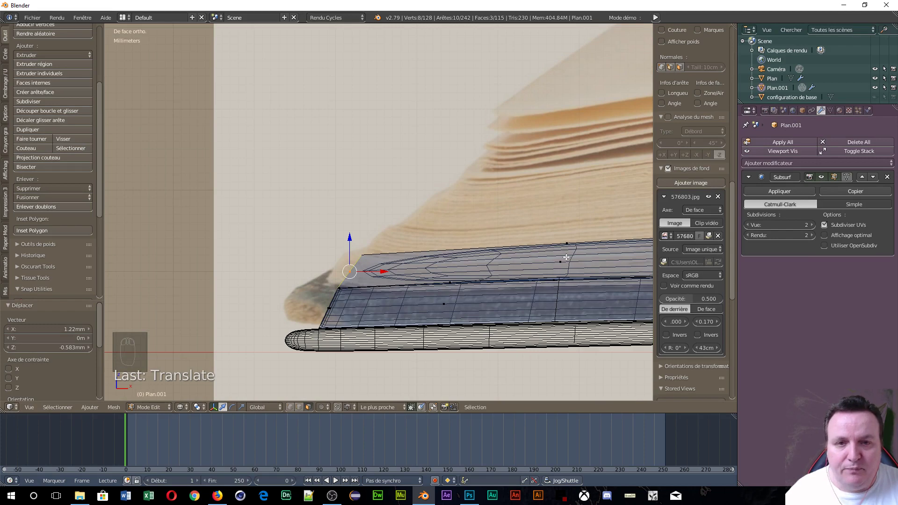
key(ctrl+r)
click(514, 254)
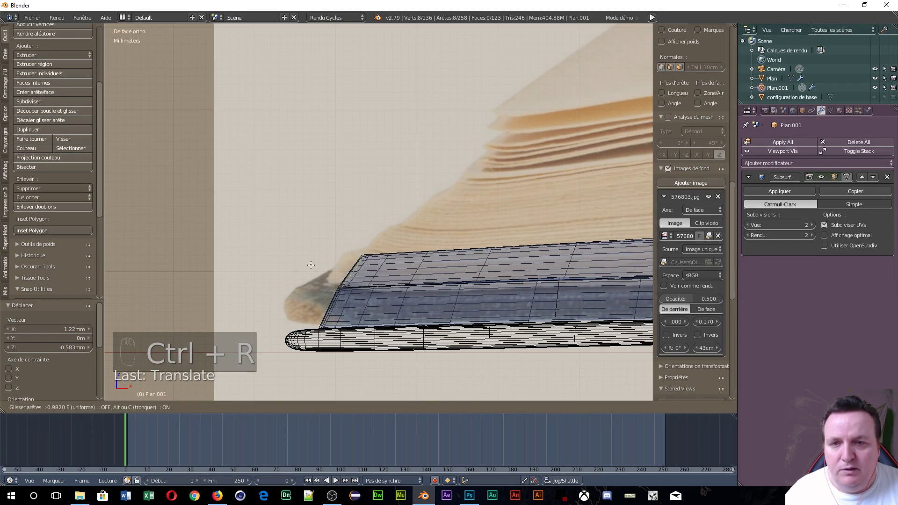
click(310, 264)
- In edge selection mode, select the upper block's edge loop between its last two long segments and scale it 1.545 along Z
scroll(447, 261, down, 4)
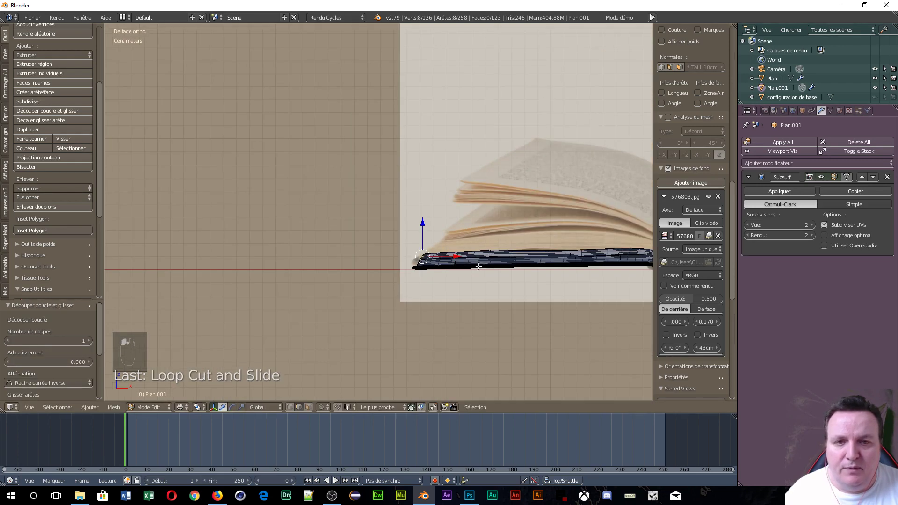
scroll(536, 257, up, 6)
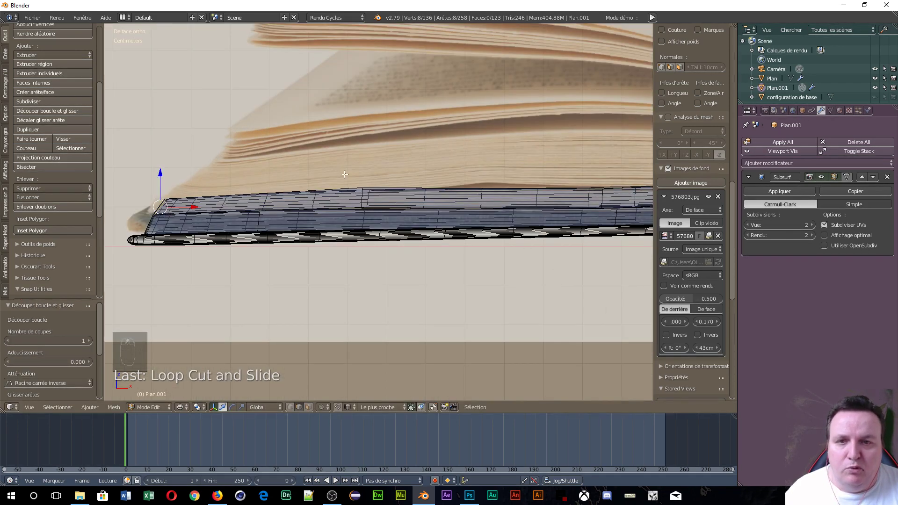
key(ctrl+Tab)
click(369, 201)
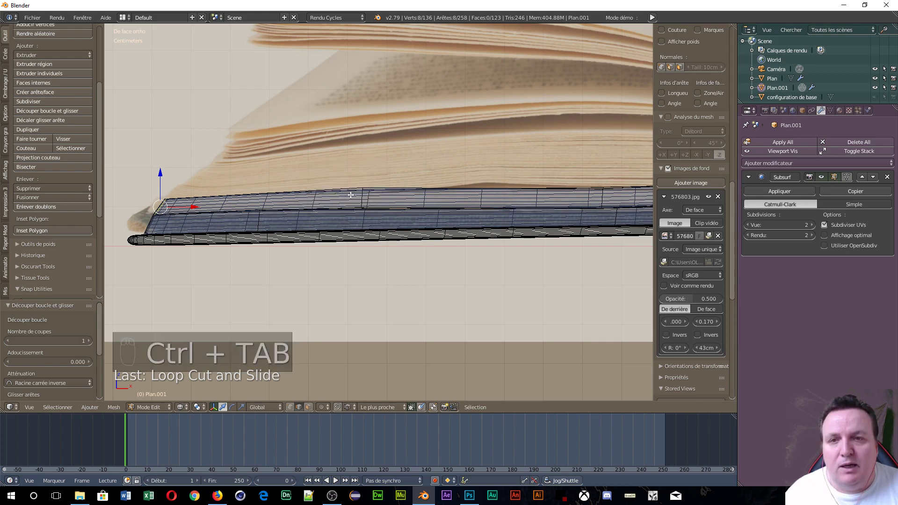
alt+right_click(363, 200)
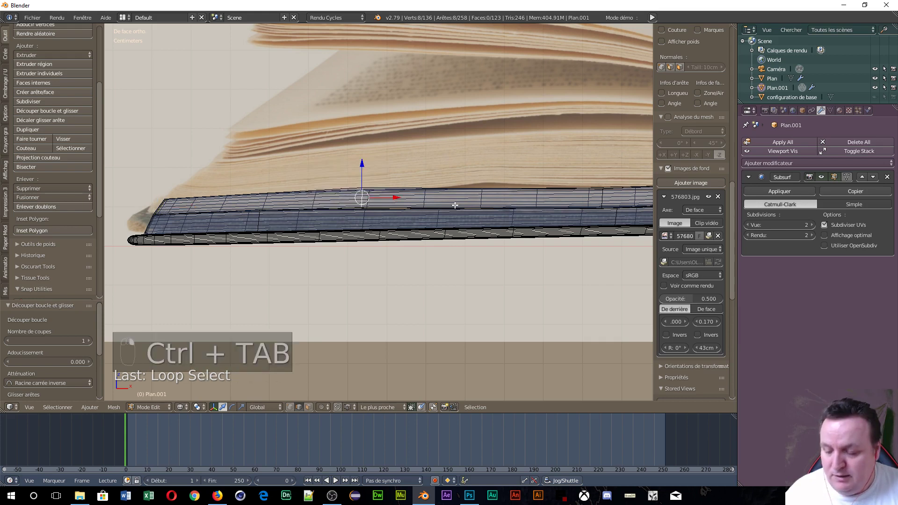
key(s)
key(z)
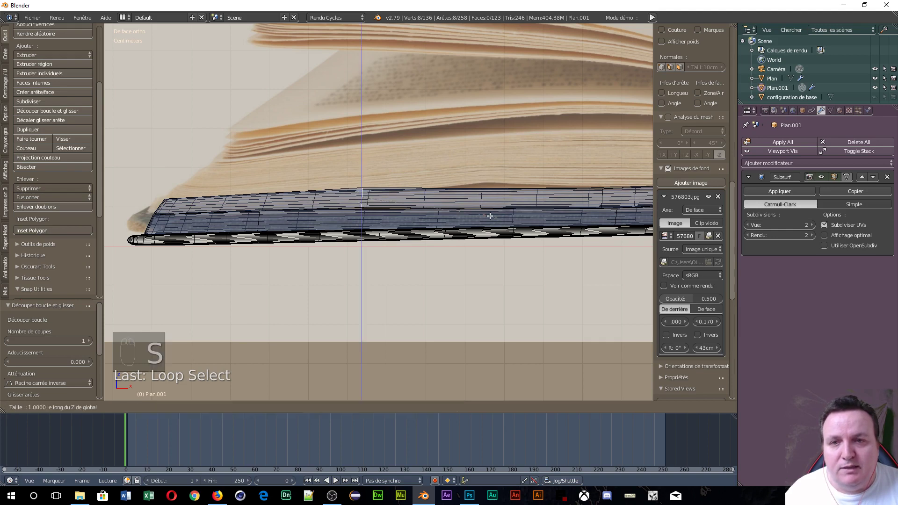
click(557, 229)
scroll(347, 181, up, 4)
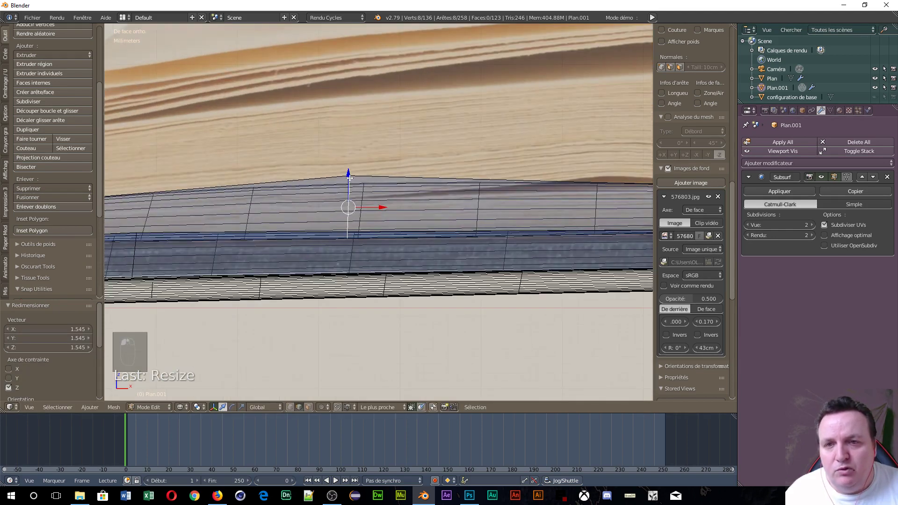
- Move the selected upper-block edge loop 0.979 mm up along Z and set the Subsurf viewport subdivisions to 0
drag(348, 176, 350, 171)
scroll(182, 247, down, 2)
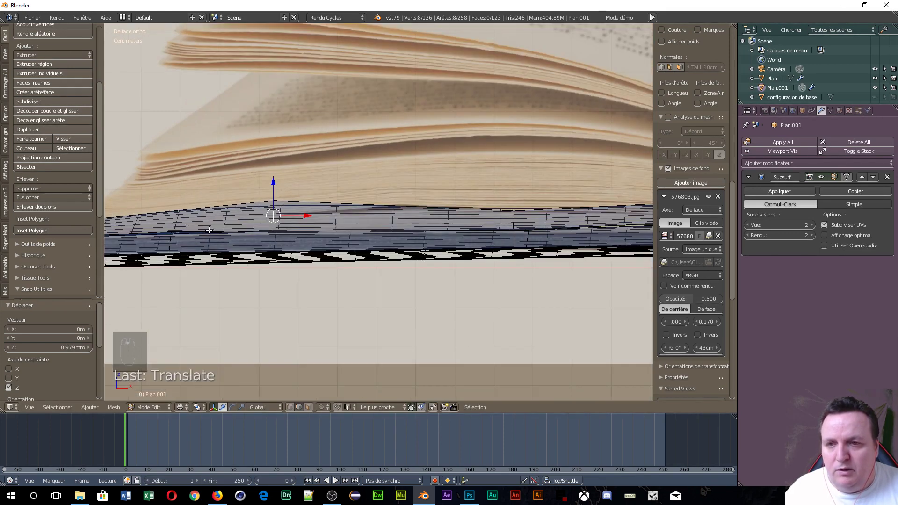
click(747, 225)
click(747, 225)
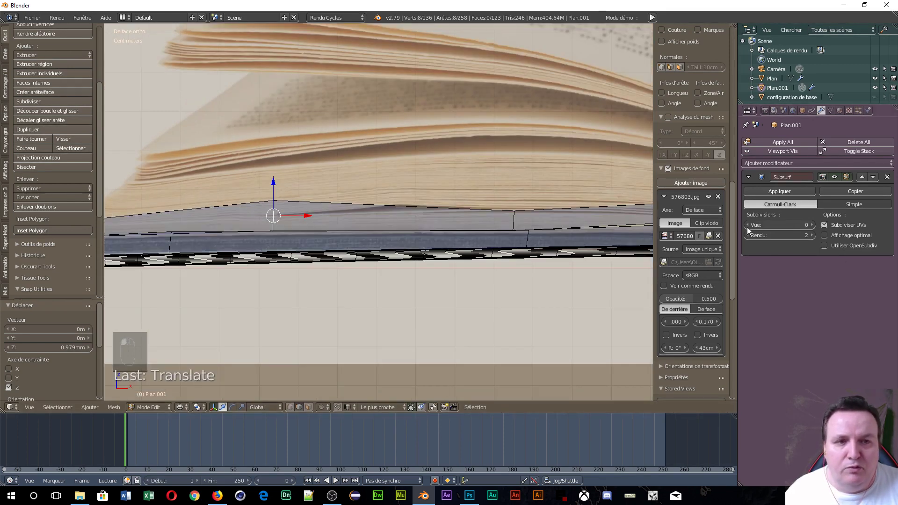
- Select the upper block's next edge loop toward the spine, scale it 1.567 along Z and move it 1.72 mm up along Z
scroll(276, 234, down, 3)
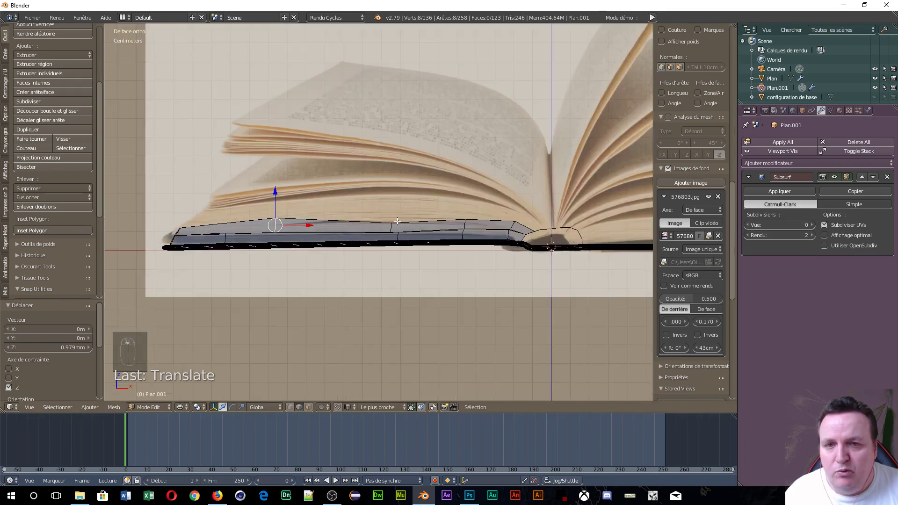
scroll(400, 229, up, 3)
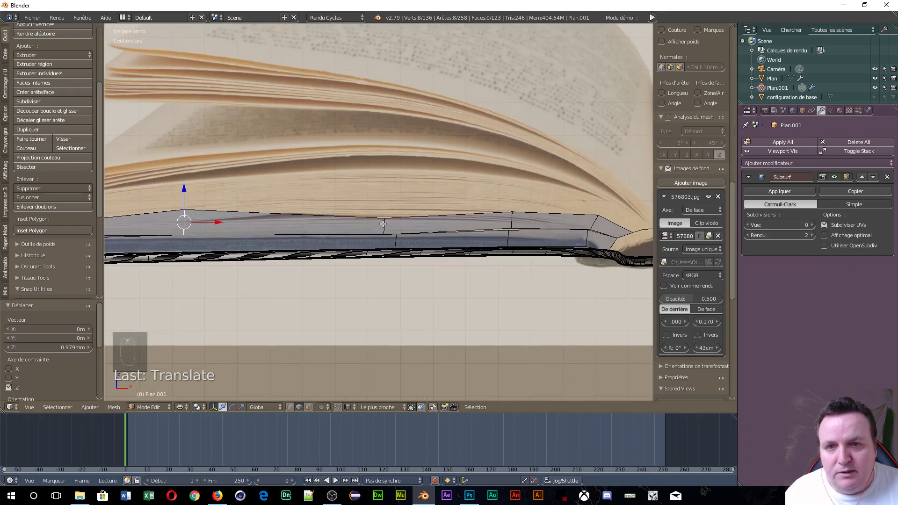
alt+right_click(383, 223)
key(s)
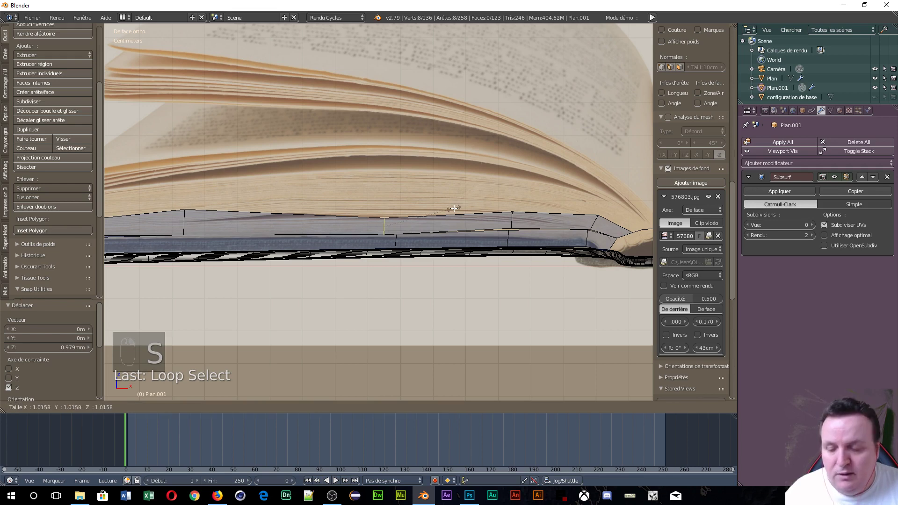
click(477, 206)
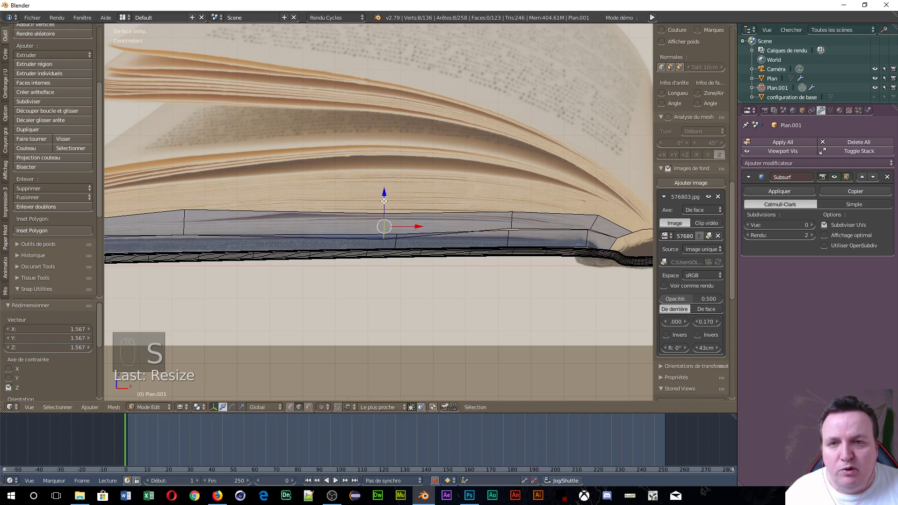
key(g)
key(z)
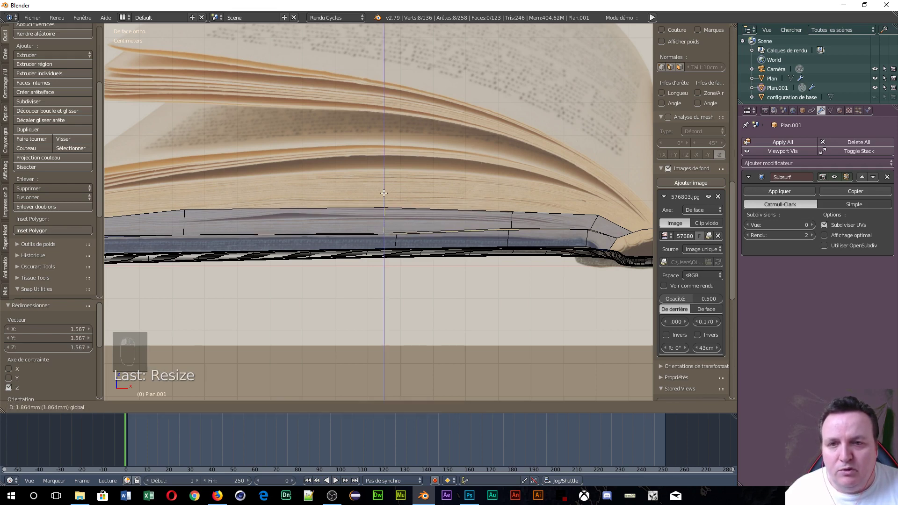
click(383, 194)
- Inspect the stacked page blocks, the spine and both covers in 3D from several angles
scroll(501, 232, down, 4)
middle_drag(322, 260, 364, 243)
middle_drag(465, 256, 254, 317)
scroll(202, 286, up, 5)
middle_drag(202, 286, 231, 206)
scroll(231, 206, down, 10)
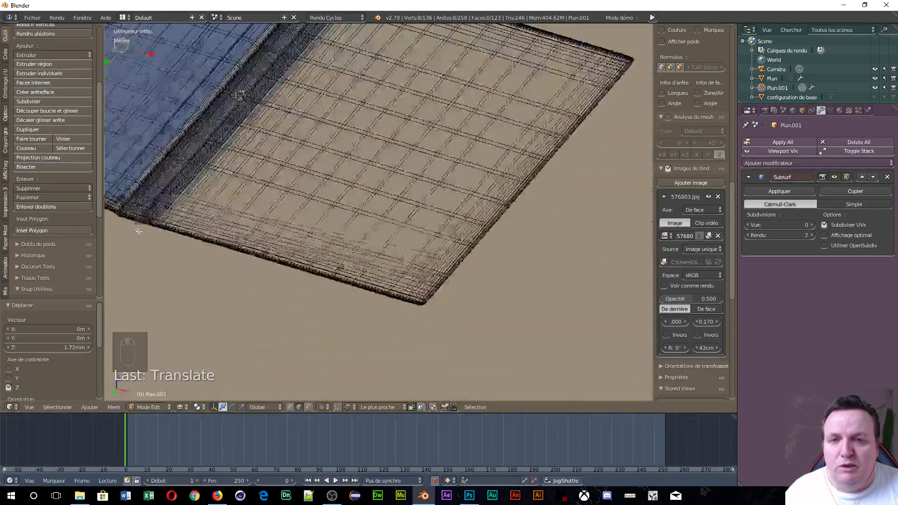
shift+middle_drag(198, 244, 366, 304)
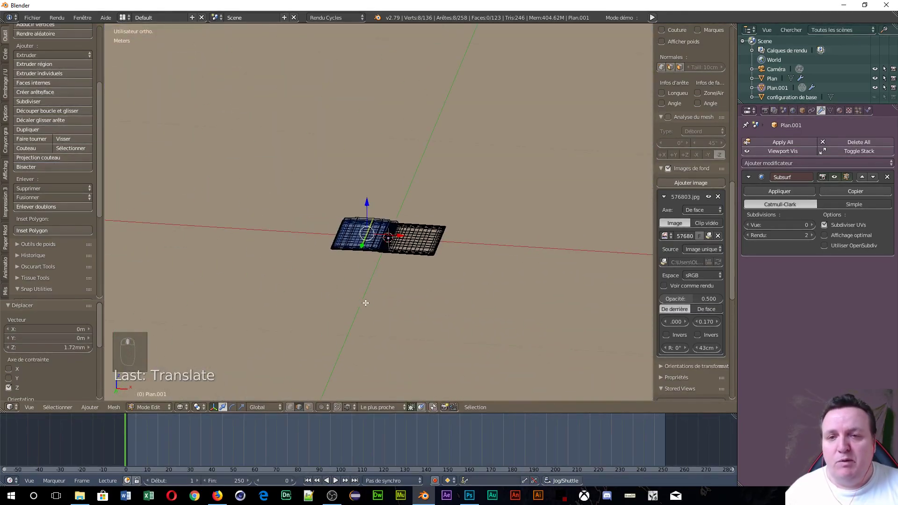
scroll(374, 295, up, 5)
middle_drag(309, 213, 234, 177)
scroll(274, 157, down, 2)
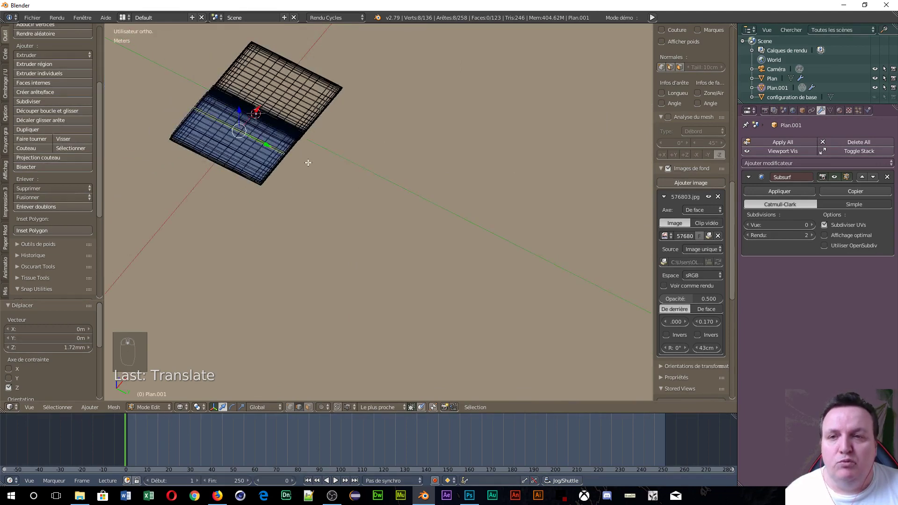
middle_drag(308, 162, 316, 187)
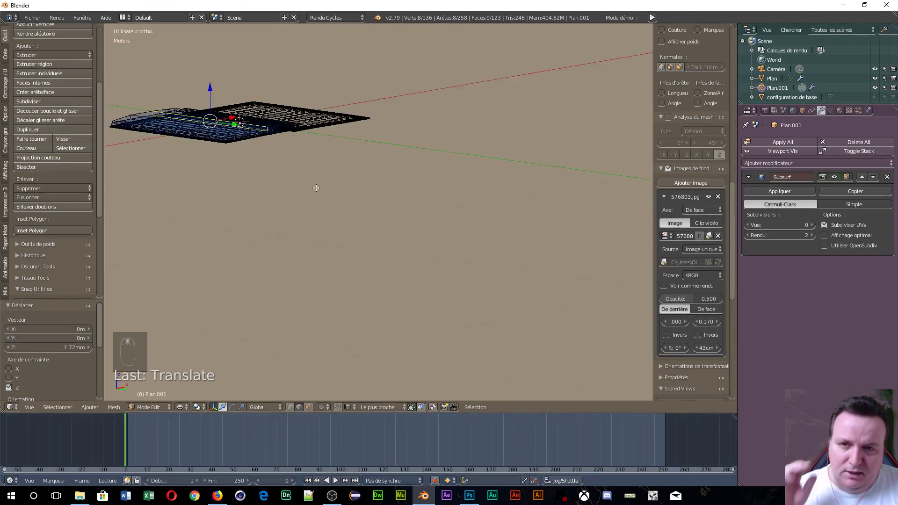
scroll(316, 187, up, 2)
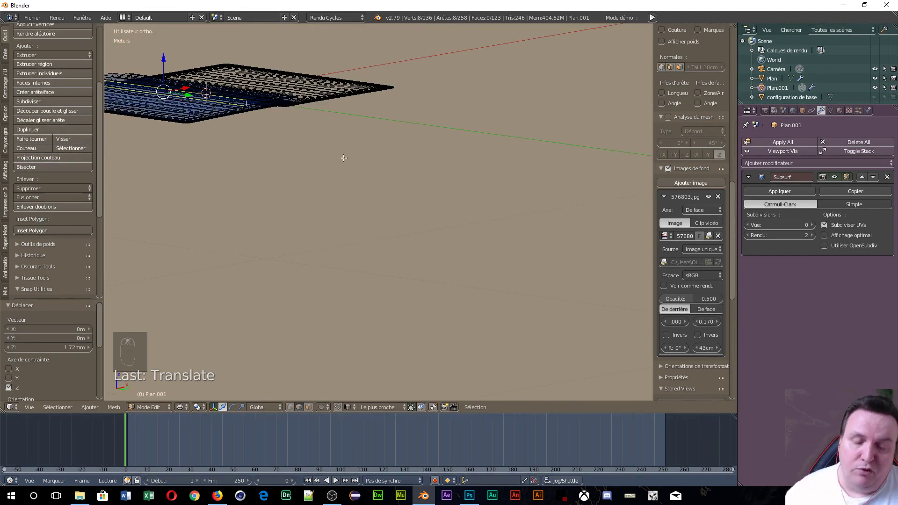
- In front view, compare the page blocks and spine arch with the remaining page groups of the book reference photo
key(KP_1)
key(space)
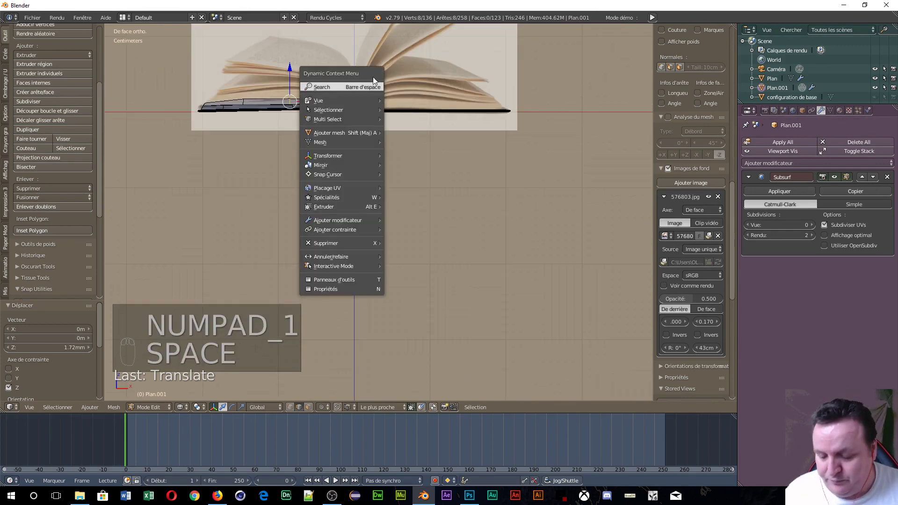
scroll(430, 152, up, 5)
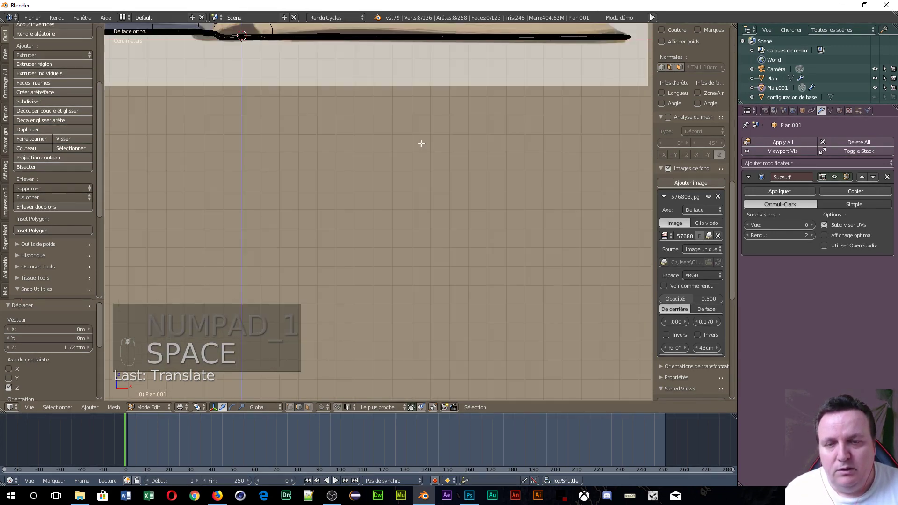
shift+middle_drag(385, 89, 517, 293)
scroll(432, 290, up, 2)
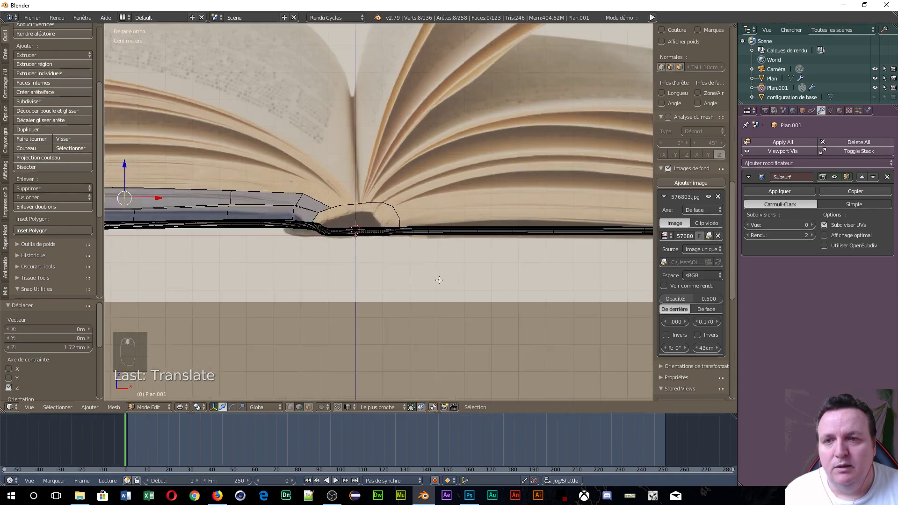
scroll(436, 275, down, 4)
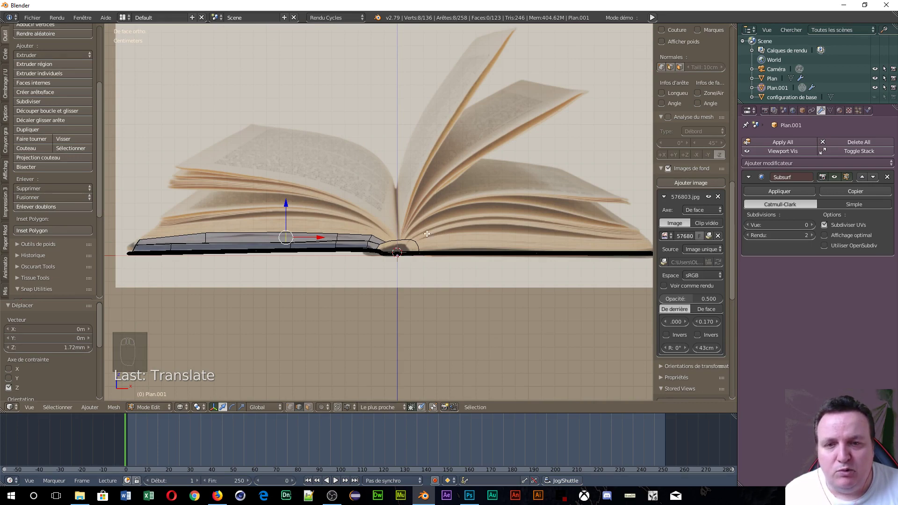
scroll(420, 254, up, 5)
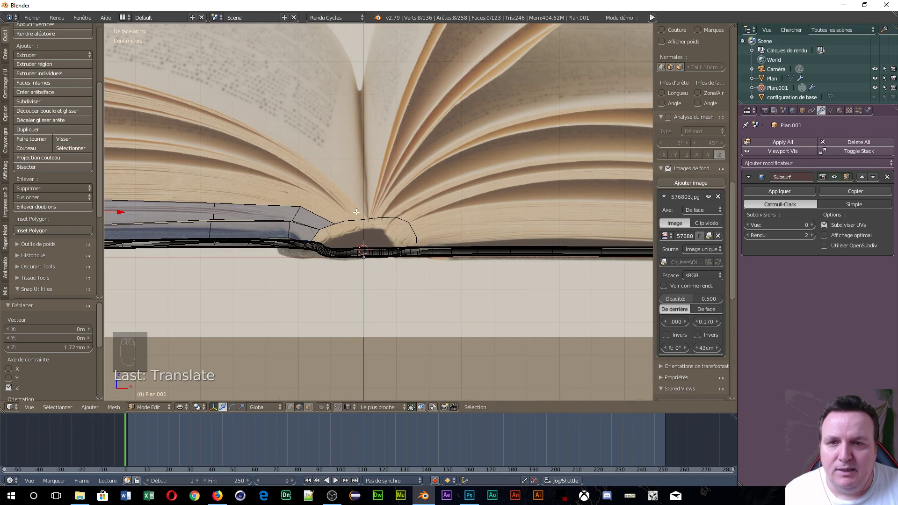
scroll(193, 97, down, 8)
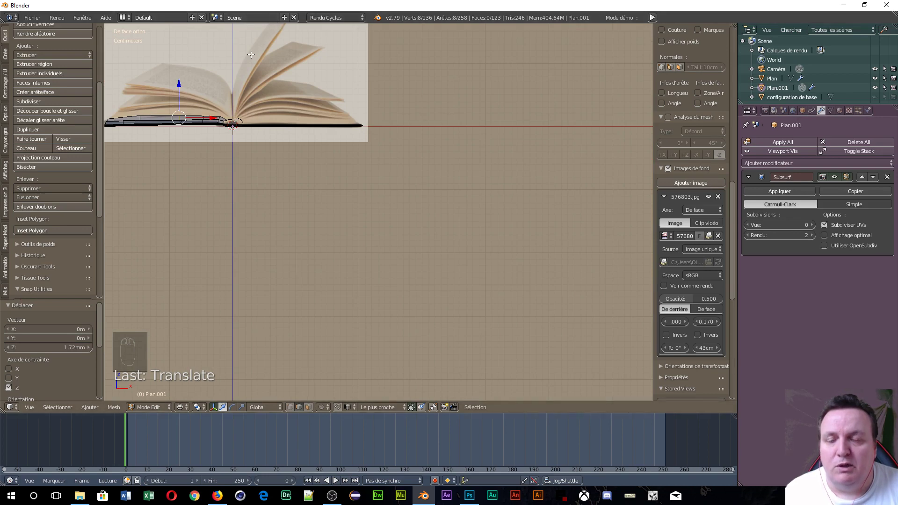
scroll(267, 65, up, 4)
shift+middle_drag(267, 65, 345, 101)
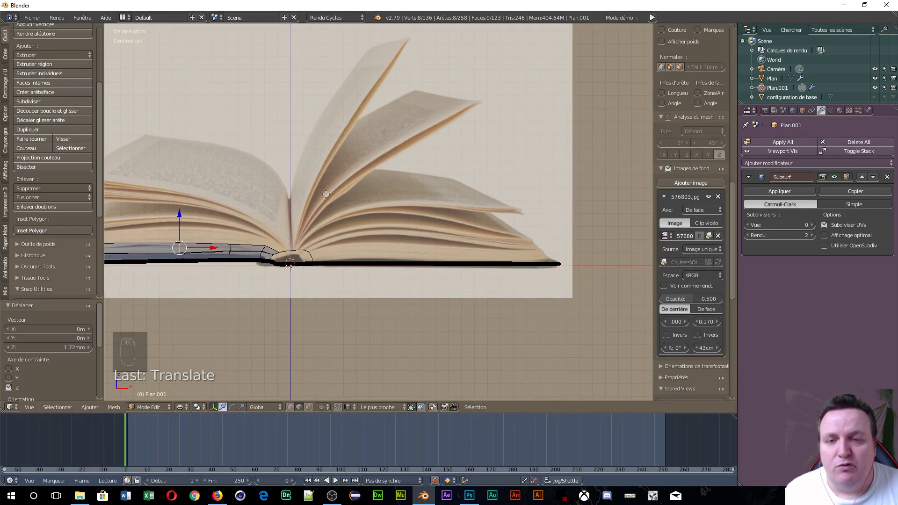
scroll(387, 127, down, 3)
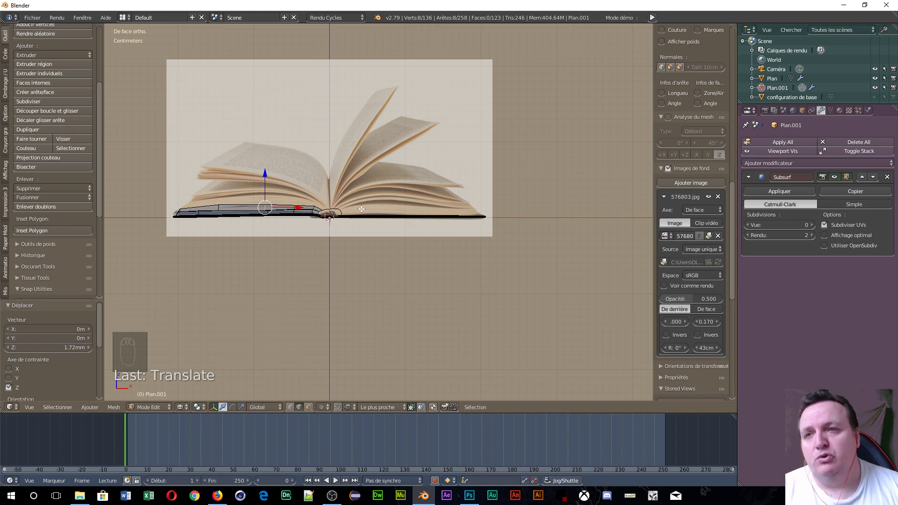
- Open the recent file tuto guitare partie 1.blend and examine the guitar body alongside its reference drawing
click(34, 18)
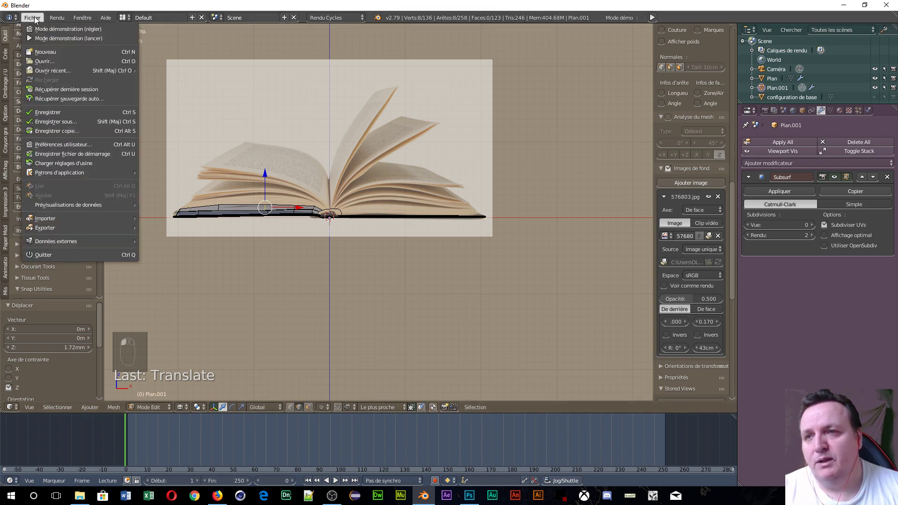
mouse_move(47, 71)
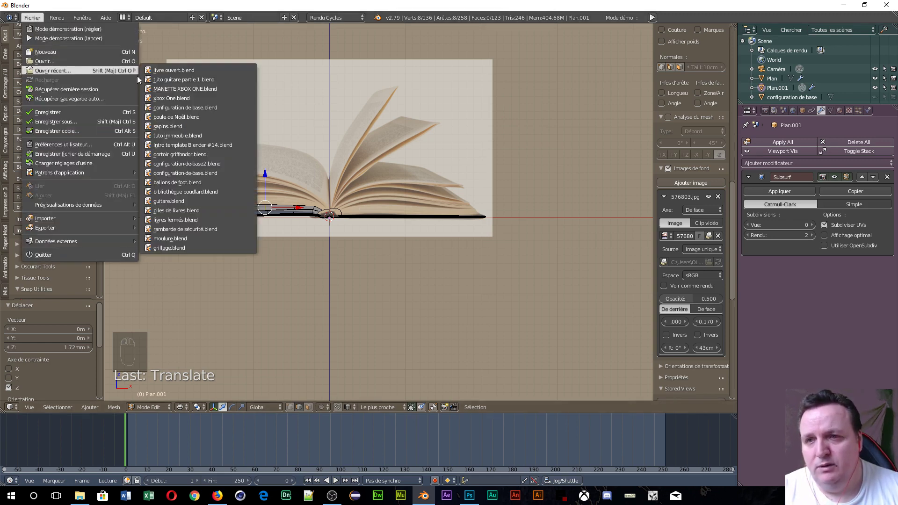
click(178, 79)
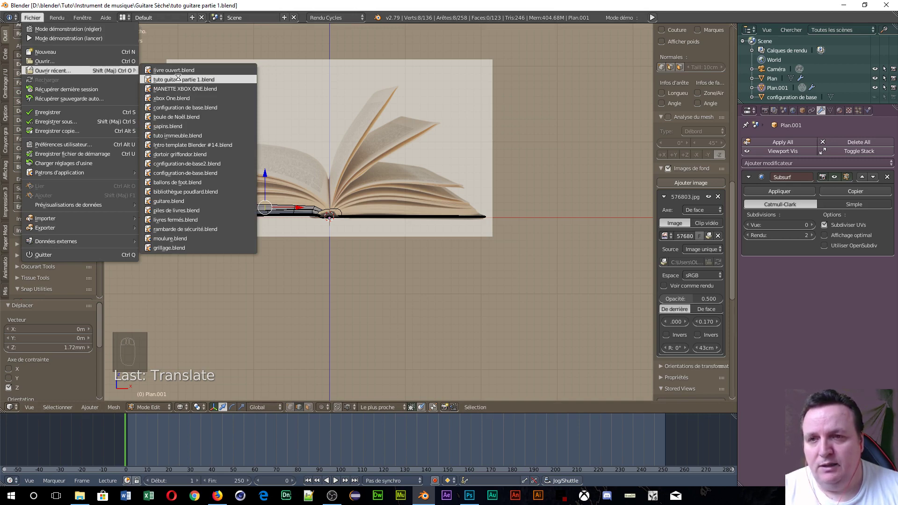
middle_drag(186, 332, 196, 228)
middle_drag(184, 291, 192, 335)
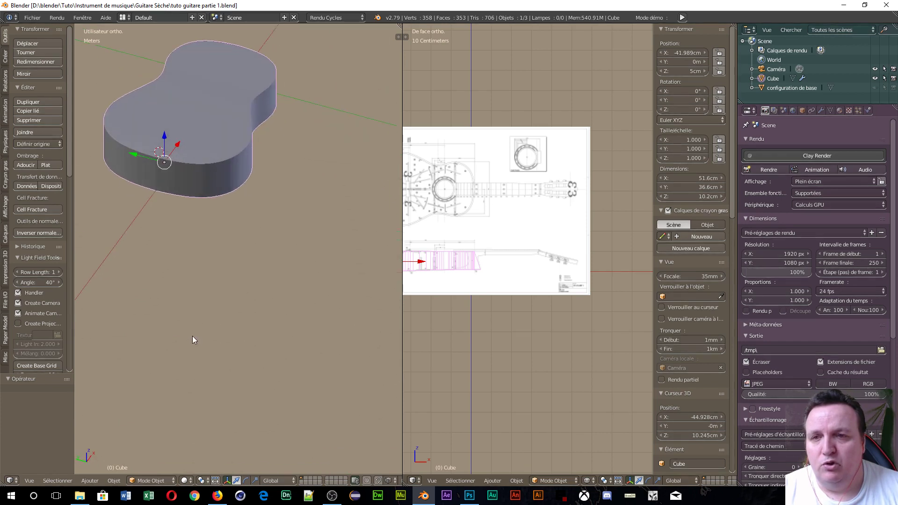
scroll(203, 273, up, 4)
scroll(201, 173, down, 7)
middle_drag(203, 181, 173, 167)
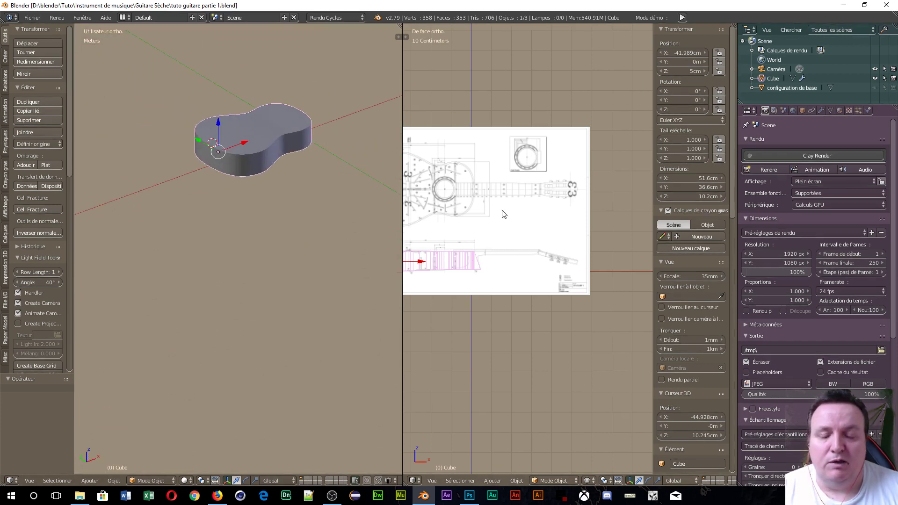
scroll(502, 213, down, 1)
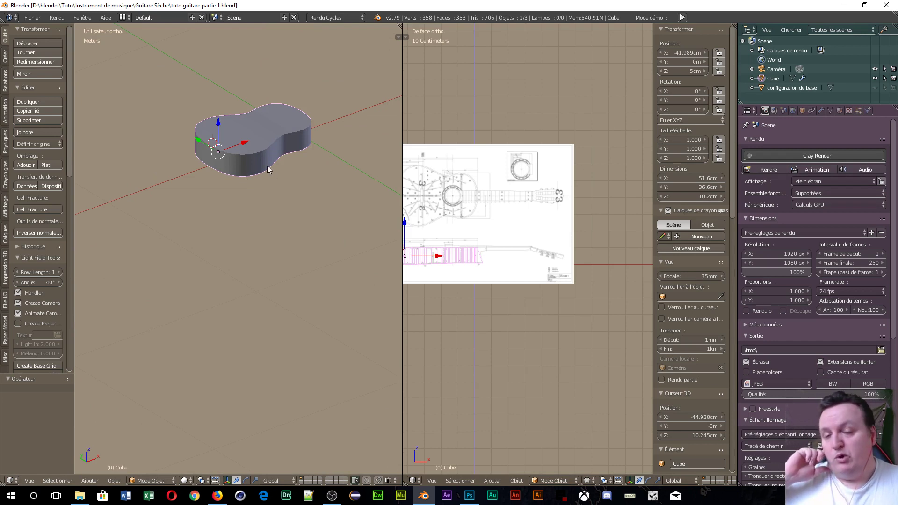